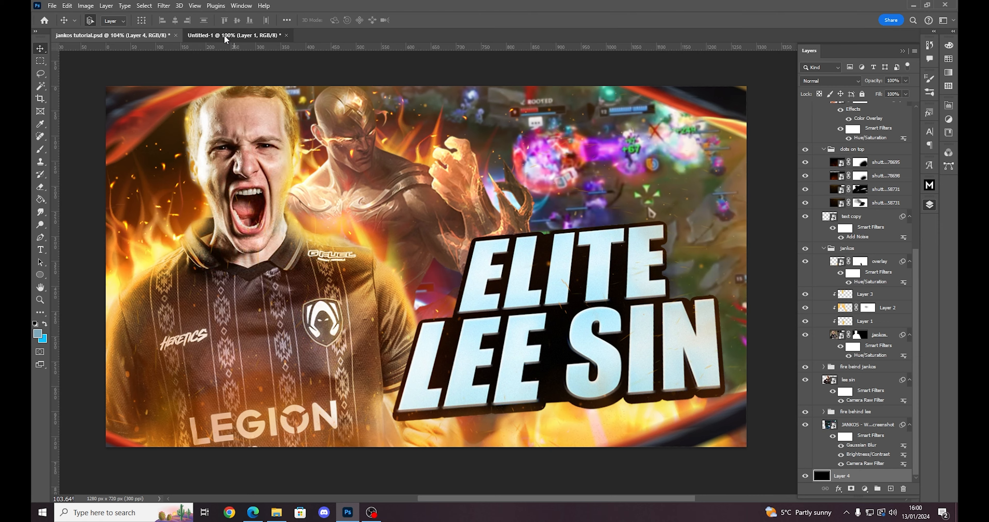
- Place jankos screenshot.png from the jankos assets folder into the Untitled-1 document above the black layer
{"action": "left_click", "coordinate": [224, 35]}
{"action": "left_click", "coordinate": [277, 512]}
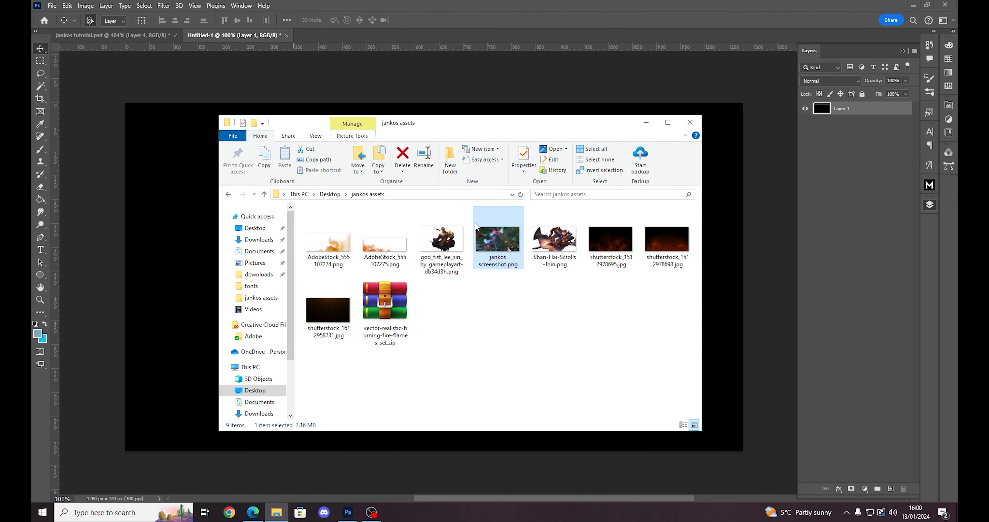
{"action": "left_click_drag", "start_coordinate": [521, 128], "coordinate": [533, 119]}
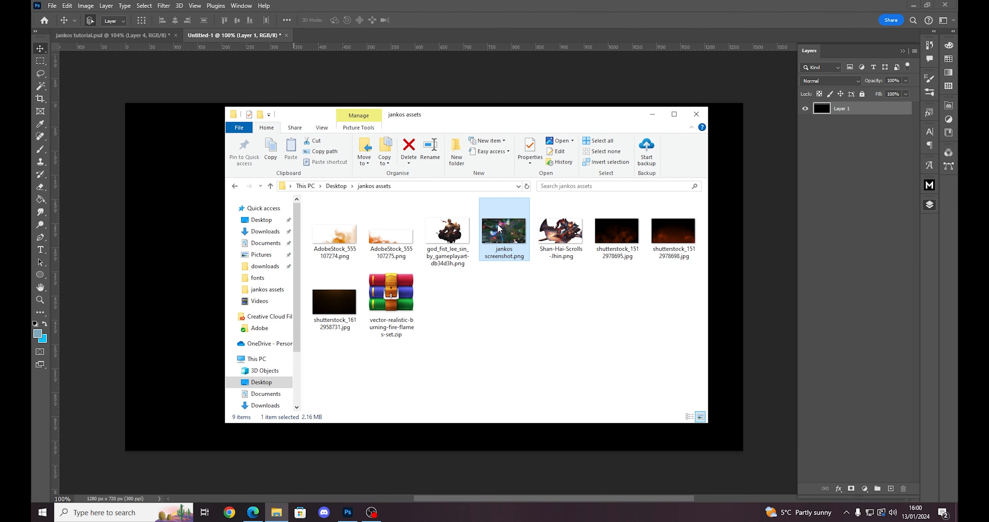
{"action": "left_click_drag", "start_coordinate": [499, 228], "coordinate": [509, 327]}
{"action": "key", "text": "Return"}
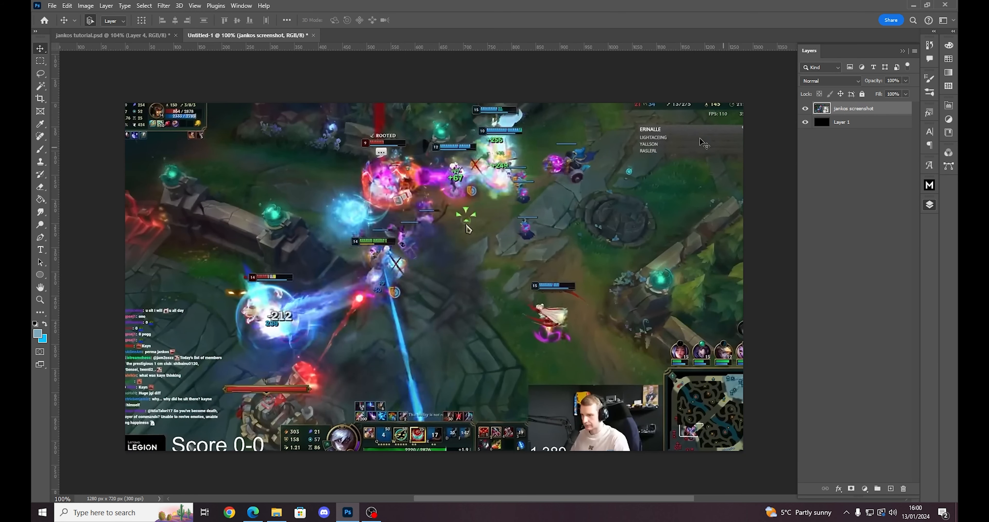
- Examine the finished thumbnail in jankos tutorial.psd and the gameplay footage in the source YouTube video, and return to the Untitled-1 document
{"action": "left_click", "coordinate": [148, 36]}
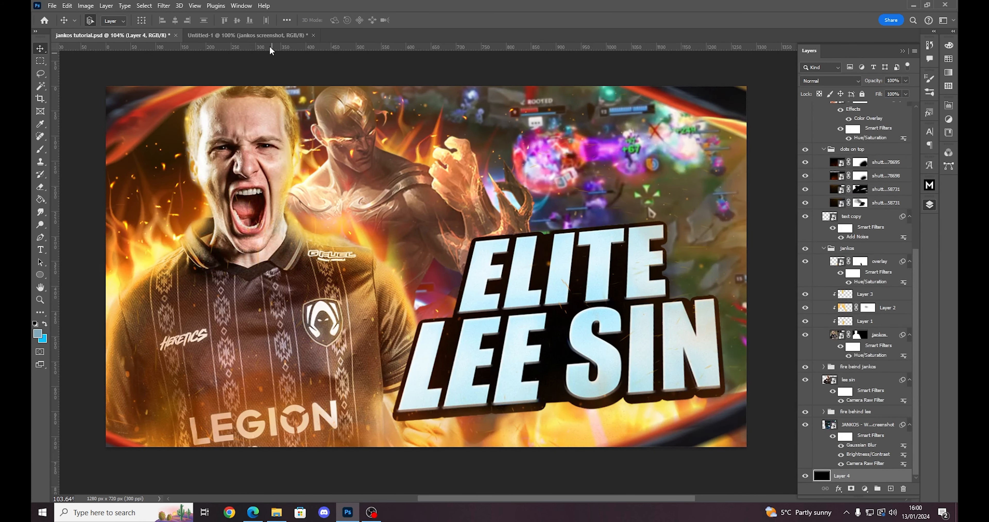
{"action": "left_click", "coordinate": [269, 35]}
{"action": "left_click", "coordinate": [253, 511]}
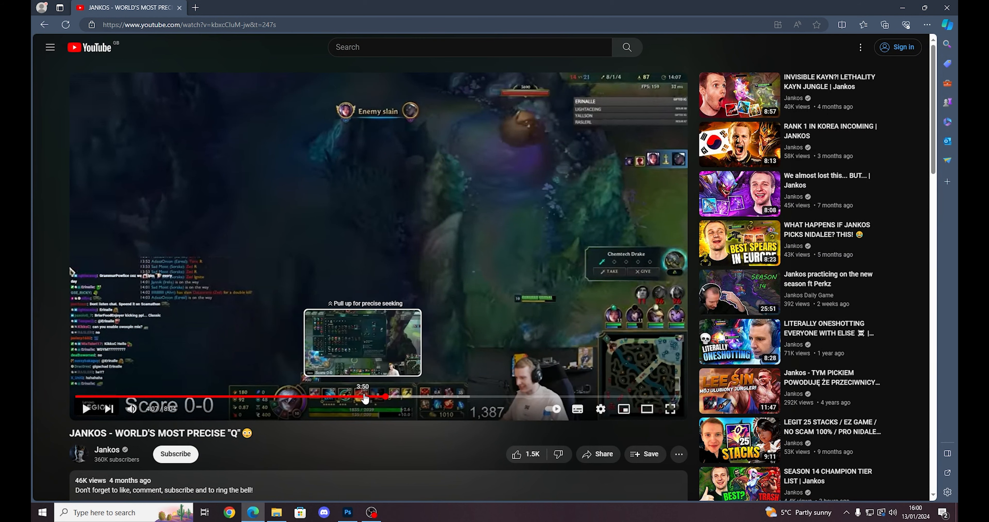
{"action": "left_click_drag", "start_coordinate": [364, 398], "coordinate": [469, 397]}
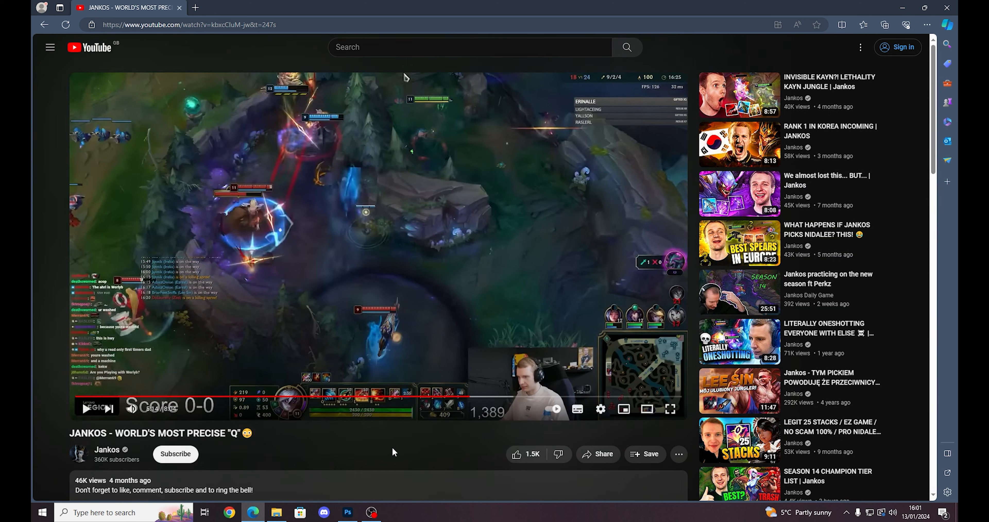
{"action": "left_click", "coordinate": [348, 513]}
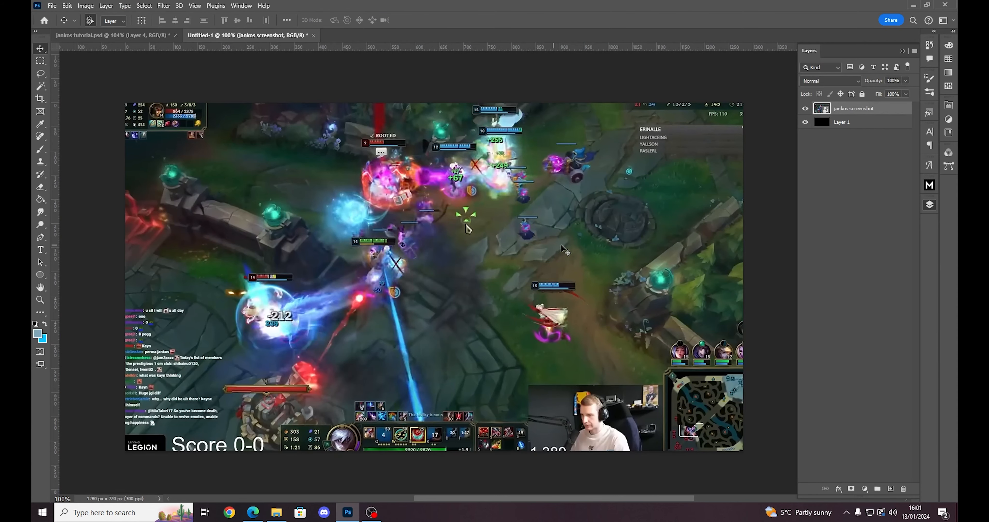
- Shift the game screenshot so its fight scene sits in the canvas's upper right and rotate it about 4° clockwise
{"action": "left_click_drag", "start_coordinate": [470, 230], "coordinate": [537, 255]}
{"action": "key", "text": "ctrl+t"}
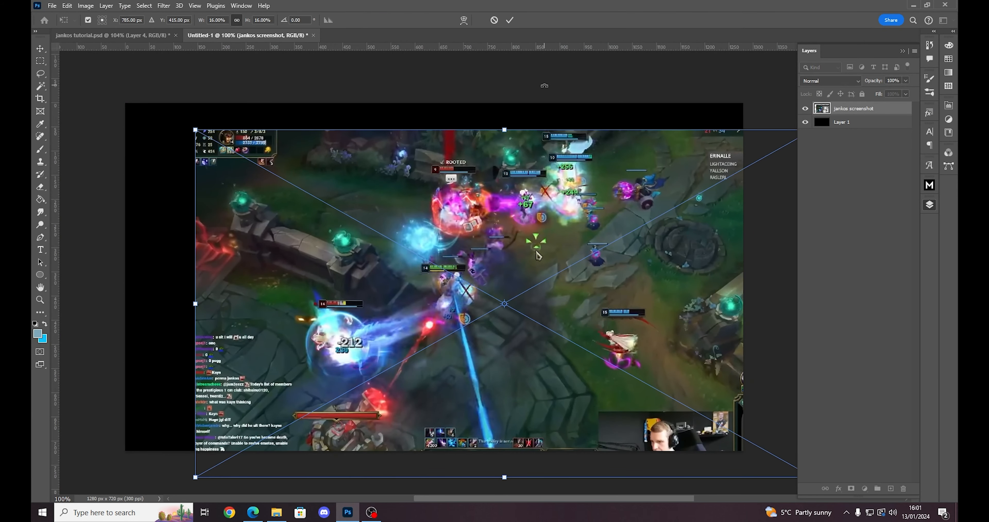
{"action": "left_click_drag", "start_coordinate": [545, 86], "coordinate": [581, 94]}
{"action": "left_click_drag", "start_coordinate": [522, 210], "coordinate": [702, 126]}
{"action": "key", "text": "Return"}
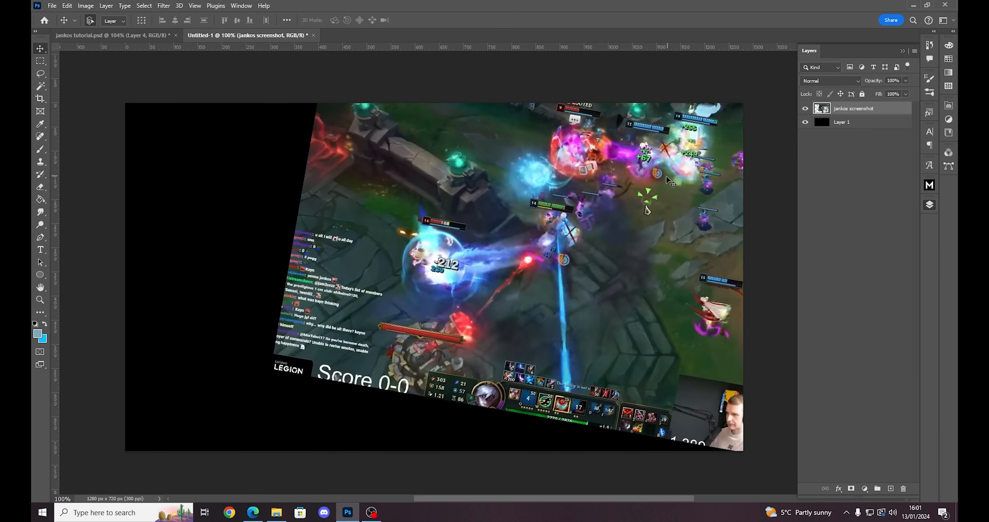
{"action": "key", "text": "ctrl+t"}
{"action": "left_click_drag", "start_coordinate": [619, 66], "coordinate": [607, 60]}
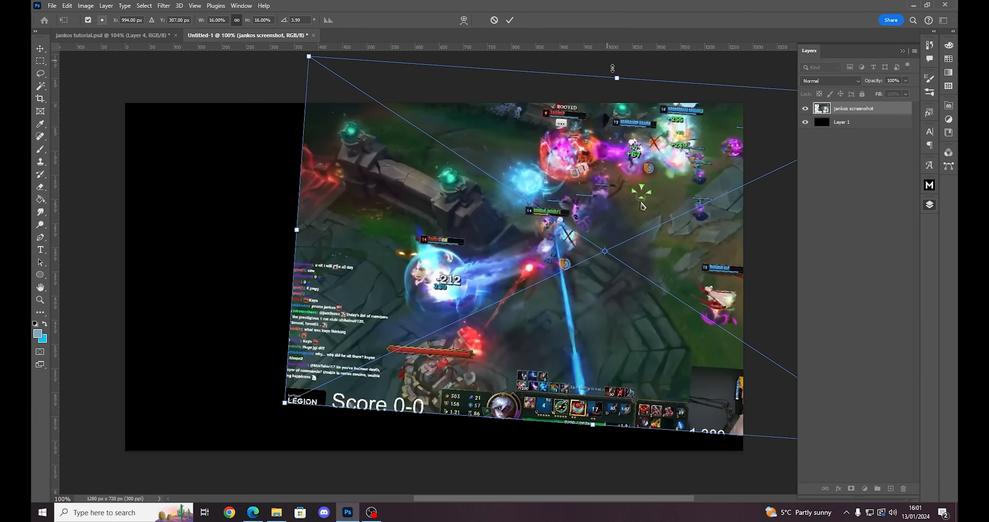
{"action": "left_click_drag", "start_coordinate": [653, 111], "coordinate": [649, 117]}
{"action": "key", "text": "Return"}
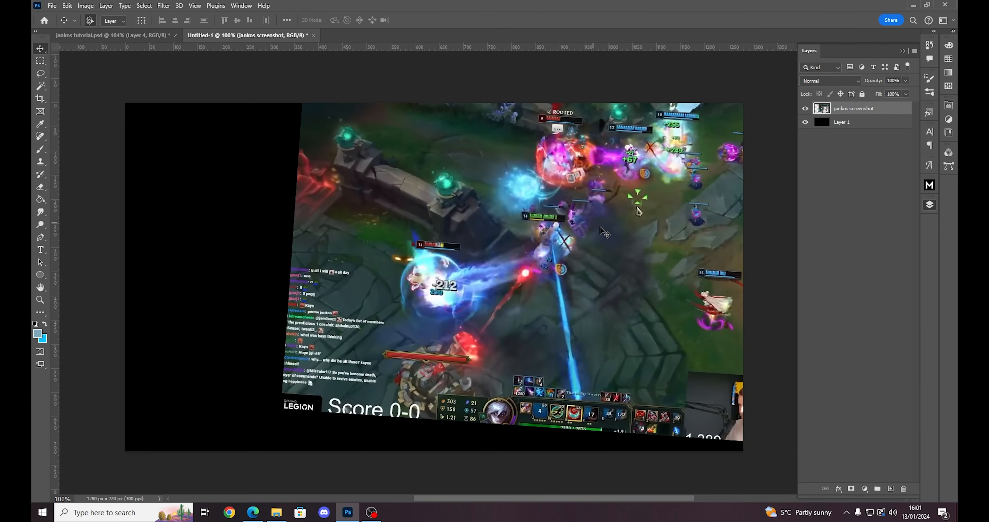
- Add a layer mask to the jankos screenshot layer and brush out everything around the upper-right fight with black
{"action": "left_click", "coordinate": [852, 489]}
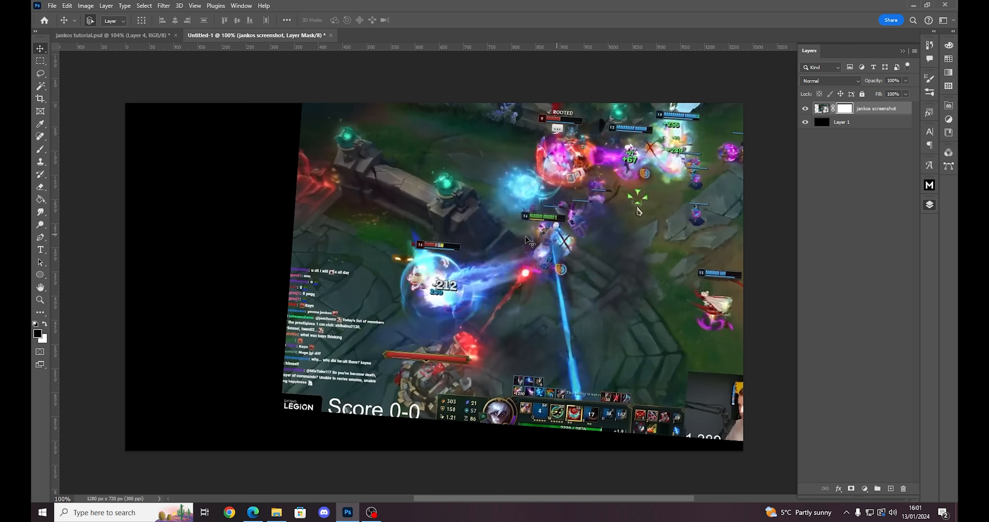
{"action": "key", "text": "b"}
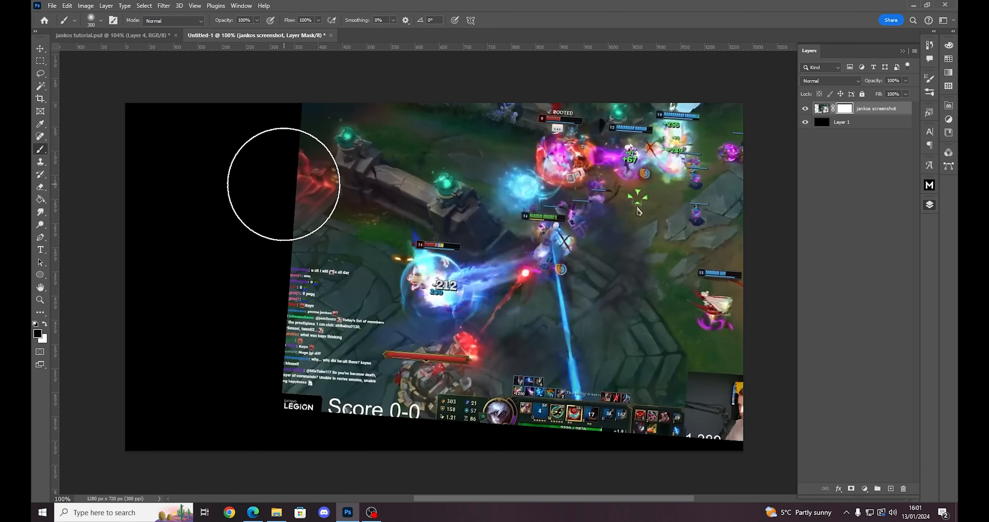
{"action": "left_click", "coordinate": [279, 178]}
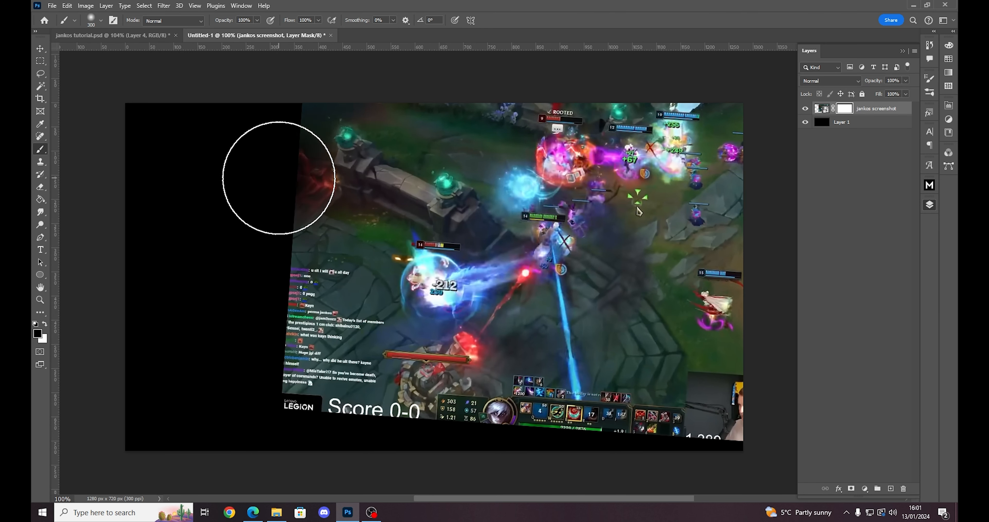
{"action": "mouse_move", "coordinate": [279, 178]}
{"action": "left_mouse_down"}
{"action": "mouse_move", "coordinate": [424, 323]}
{"action": "mouse_move", "coordinate": [584, 427]}
{"action": "mouse_move", "coordinate": [423, 333]}
{"action": "mouse_move", "coordinate": [325, 239]}
{"action": "mouse_move", "coordinate": [505, 410]}
{"action": "mouse_move", "coordinate": [247, 246]}
{"action": "mouse_move", "coordinate": [494, 479]}
{"action": "mouse_move", "coordinate": [398, 377]}
{"action": "mouse_move", "coordinate": [361, 248]}
{"action": "mouse_move", "coordinate": [452, 234]}
{"action": "mouse_move", "coordinate": [436, 104]}
{"action": "mouse_move", "coordinate": [318, 103]}
{"action": "mouse_move", "coordinate": [303, 166]}
{"action": "mouse_move", "coordinate": [309, 359]}
{"action": "mouse_move", "coordinate": [373, 402]}
{"action": "mouse_move", "coordinate": [665, 405]}
{"action": "mouse_move", "coordinate": [761, 380]}
{"action": "mouse_move", "coordinate": [680, 314]}
{"action": "mouse_move", "coordinate": [574, 320]}
{"action": "mouse_move", "coordinate": [563, 342]}
{"action": "mouse_move", "coordinate": [612, 323]}
{"action": "mouse_move", "coordinate": [642, 295]}
{"action": "mouse_move", "coordinate": [634, 324]}
{"action": "mouse_move", "coordinate": [634, 192]}
{"action": "left_mouse_up"}
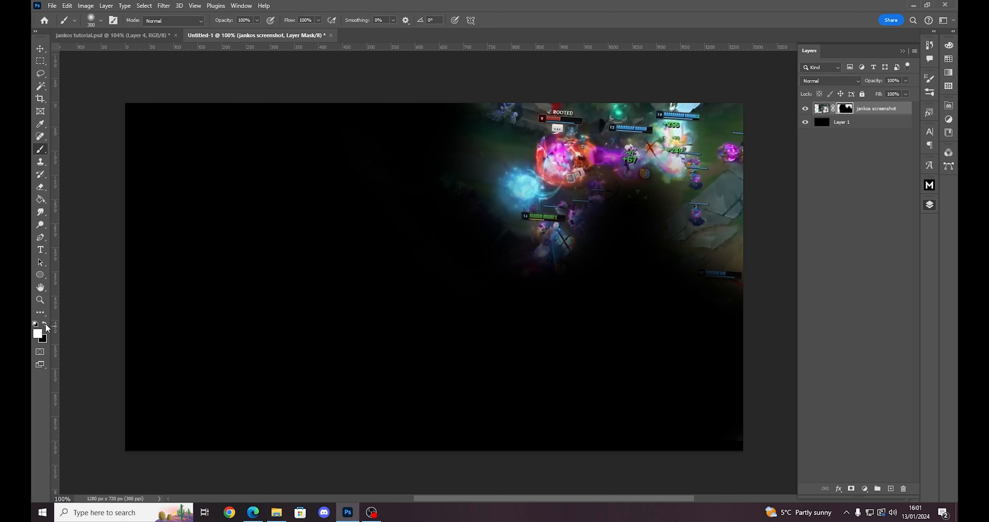
- Refine the mask by restoring the scene around the fight in white and fading its left and lower edges in black
{"action": "key", "text": "s"}
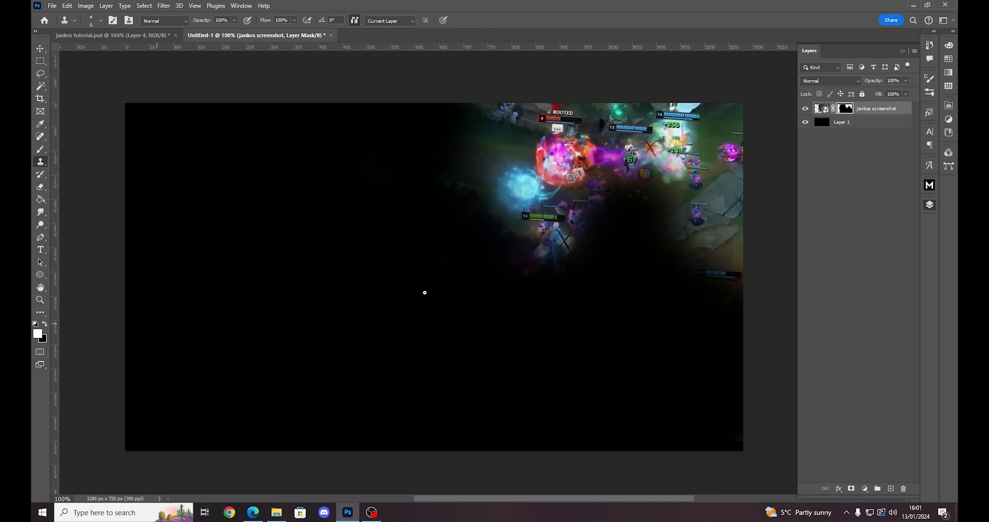
{"action": "key", "text": "b"}
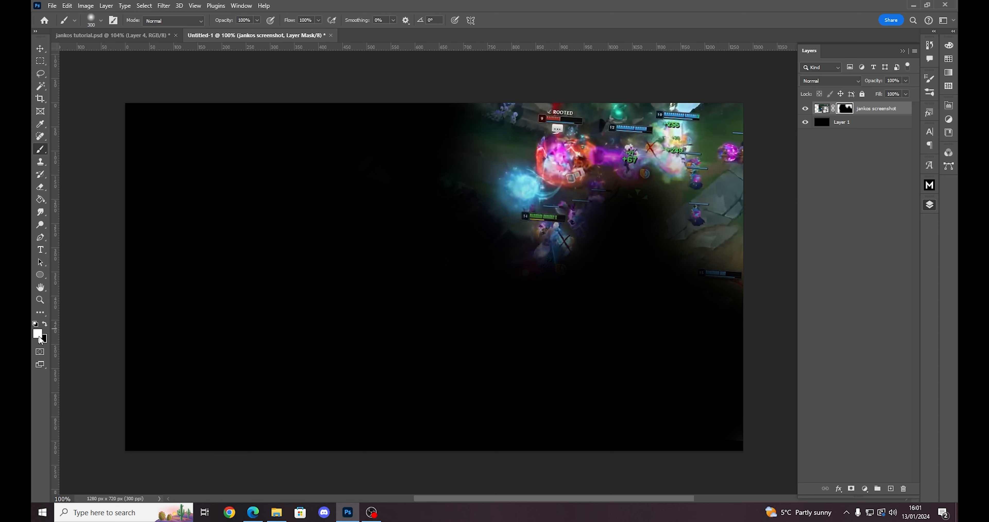
{"action": "mouse_move", "coordinate": [649, 198]}
{"action": "left_mouse_down"}
{"action": "mouse_move", "coordinate": [642, 235]}
{"action": "mouse_move", "coordinate": [596, 278]}
{"action": "mouse_move", "coordinate": [573, 256]}
{"action": "mouse_move", "coordinate": [509, 263]}
{"action": "mouse_move", "coordinate": [461, 241]}
{"action": "mouse_move", "coordinate": [439, 214]}
{"action": "mouse_move", "coordinate": [458, 167]}
{"action": "mouse_move", "coordinate": [451, 128]}
{"action": "mouse_move", "coordinate": [415, 150]}
{"action": "mouse_move", "coordinate": [491, 232]}
{"action": "mouse_move", "coordinate": [700, 252]}
{"action": "mouse_move", "coordinate": [689, 251]}
{"action": "mouse_move", "coordinate": [706, 312]}
{"action": "left_mouse_up"}
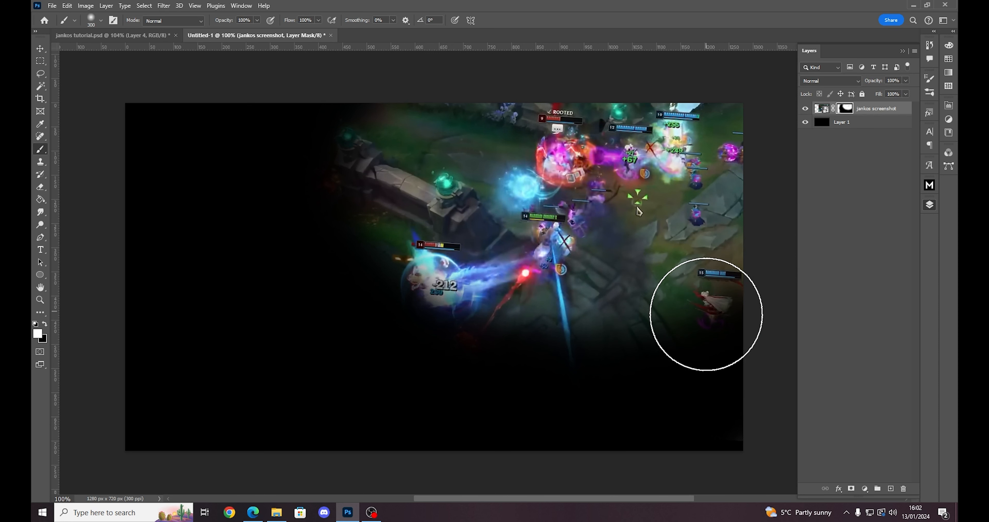
{"action": "key", "text": "x"}
{"action": "mouse_move", "coordinate": [689, 378]}
{"action": "left_mouse_down"}
{"action": "mouse_move", "coordinate": [624, 391]}
{"action": "mouse_move", "coordinate": [447, 346]}
{"action": "mouse_move", "coordinate": [351, 145]}
{"action": "mouse_move", "coordinate": [389, 109]}
{"action": "mouse_move", "coordinate": [417, 305]}
{"action": "mouse_move", "coordinate": [658, 408]}
{"action": "left_mouse_up"}
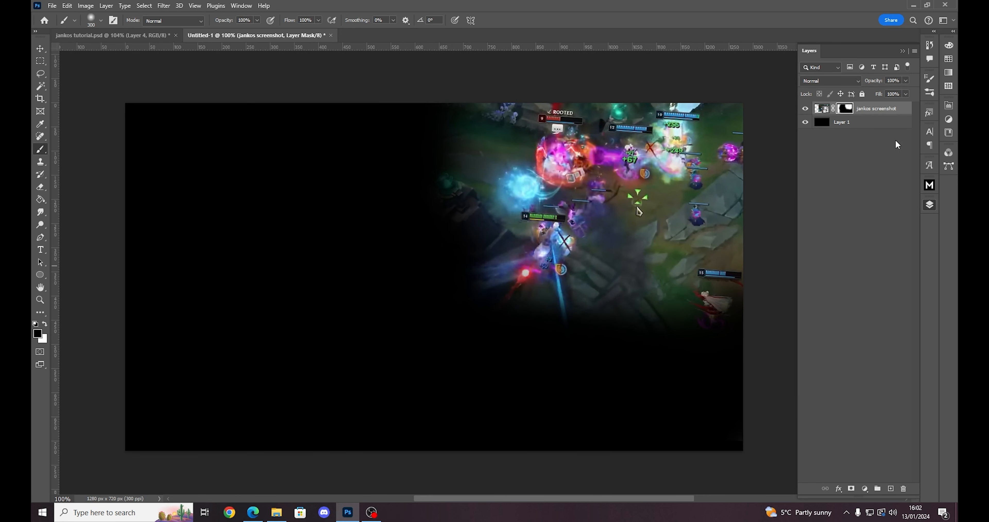
- Start a Camera Raw Filter on the screenshot's image, setting Texture to +29 and Clarity to +13
{"action": "left_click", "coordinate": [821, 108]}
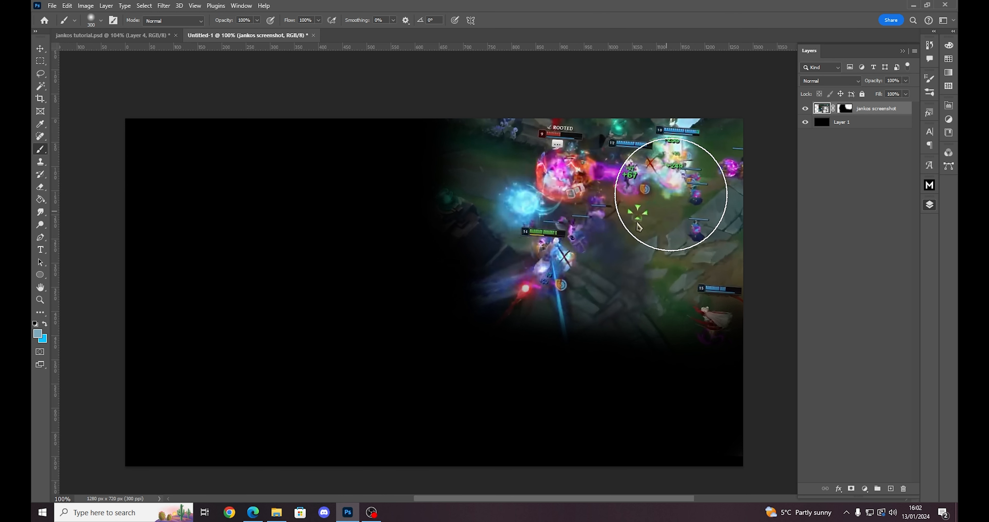
{"action": "left_click", "coordinate": [163, 5]}
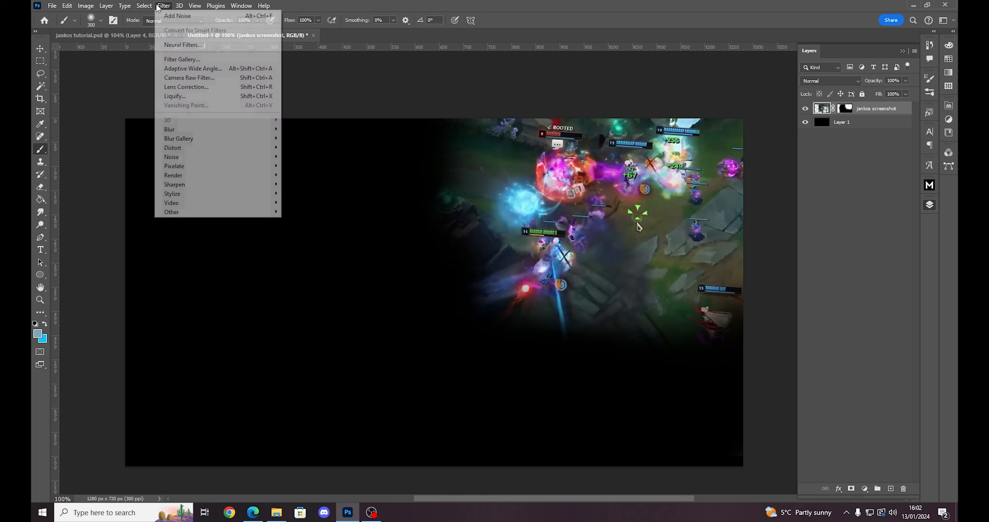
{"action": "left_click", "coordinate": [220, 78]}
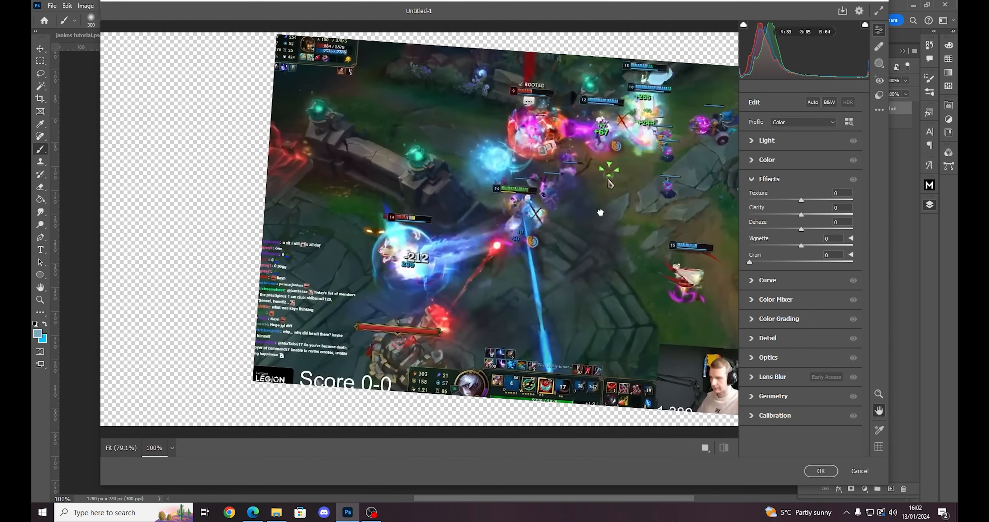
{"action": "left_click_drag", "start_coordinate": [600, 212], "coordinate": [412, 239]}
{"action": "scroll", "coordinate": [412, 239], "scroll_direction": "up", "scroll_amount": 1}
{"action": "mouse_move", "coordinate": [801, 200]}
{"action": "left_mouse_down"}
{"action": "mouse_move", "coordinate": [816, 200]}
{"action": "mouse_move", "coordinate": [807, 215]}
{"action": "left_mouse_up"}
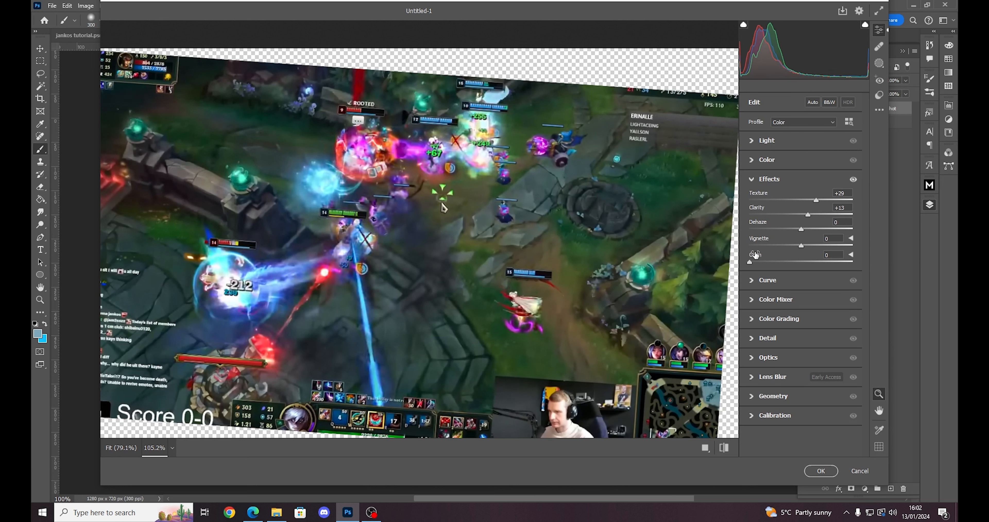
- Set the light adjustments to Exposure +0.10, Contrast +7 and Highlights +21, and lower the Blacks slightly
{"action": "left_click", "coordinate": [752, 141]}
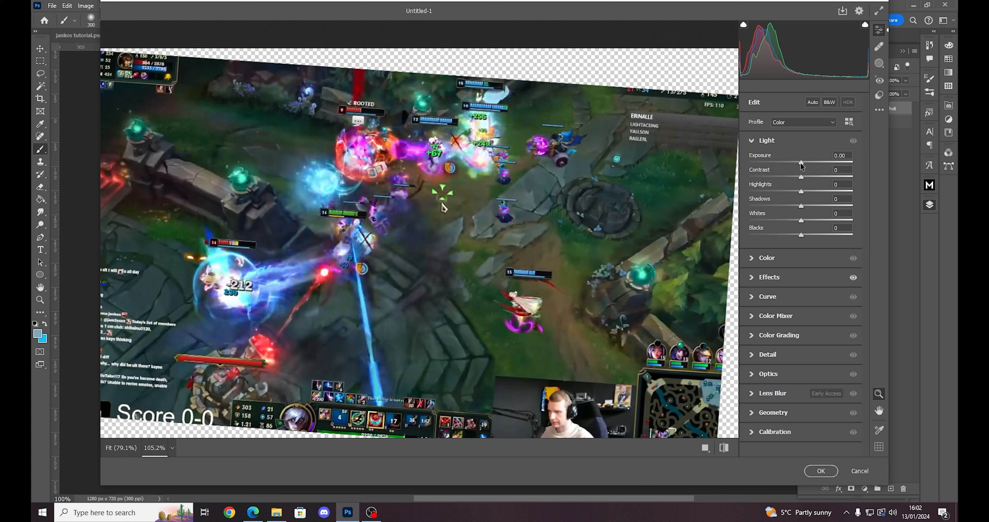
{"action": "left_click_drag", "start_coordinate": [802, 167], "coordinate": [803, 169]}
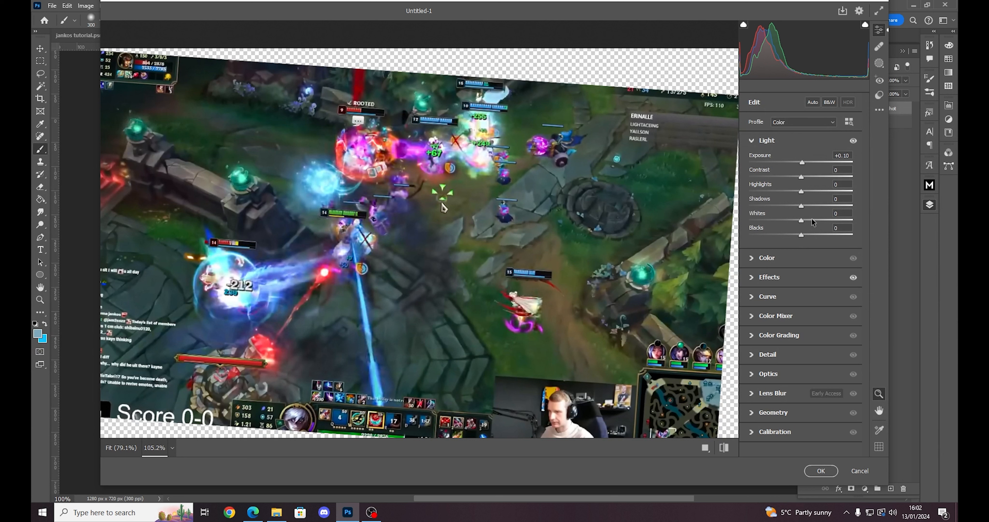
{"action": "left_click_drag", "start_coordinate": [801, 177], "coordinate": [806, 179]}
{"action": "left_click_drag", "start_coordinate": [803, 193], "coordinate": [815, 195]}
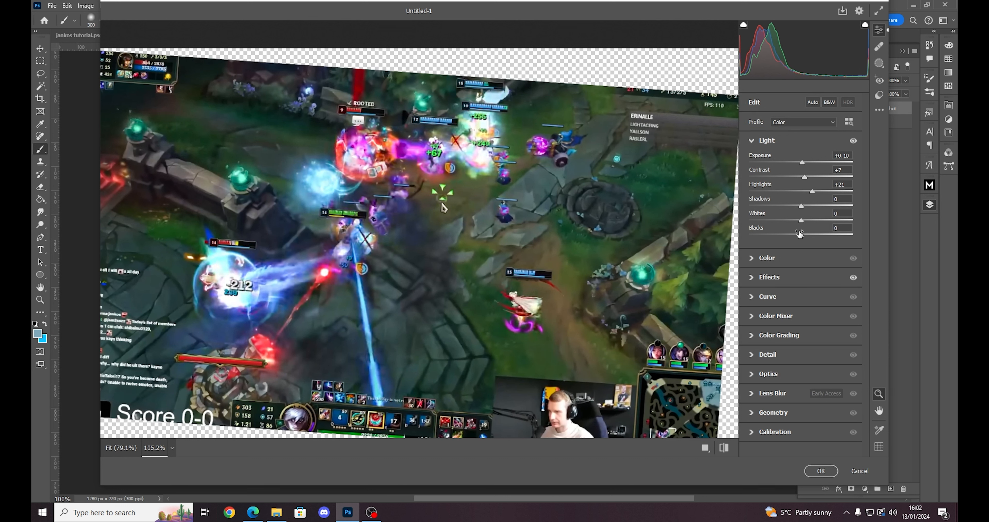
{"action": "left_click_drag", "start_coordinate": [800, 235], "coordinate": [794, 233]}
{"action": "left_click", "coordinate": [753, 141]}
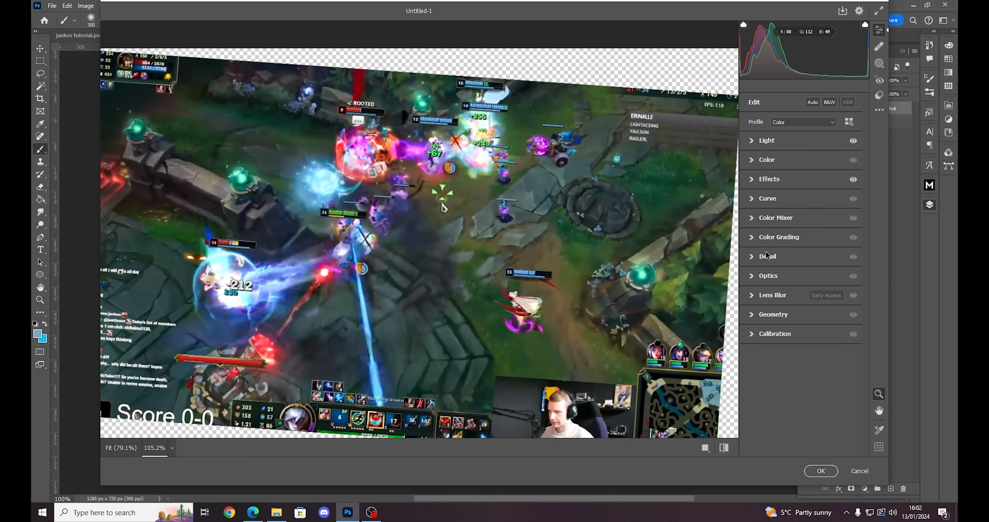
- Set Temperature to -11, Tint to +6 and Vibrance to +6, apply the Camera Raw Filter and compare the layer with and without it
{"action": "left_click", "coordinate": [752, 161]}
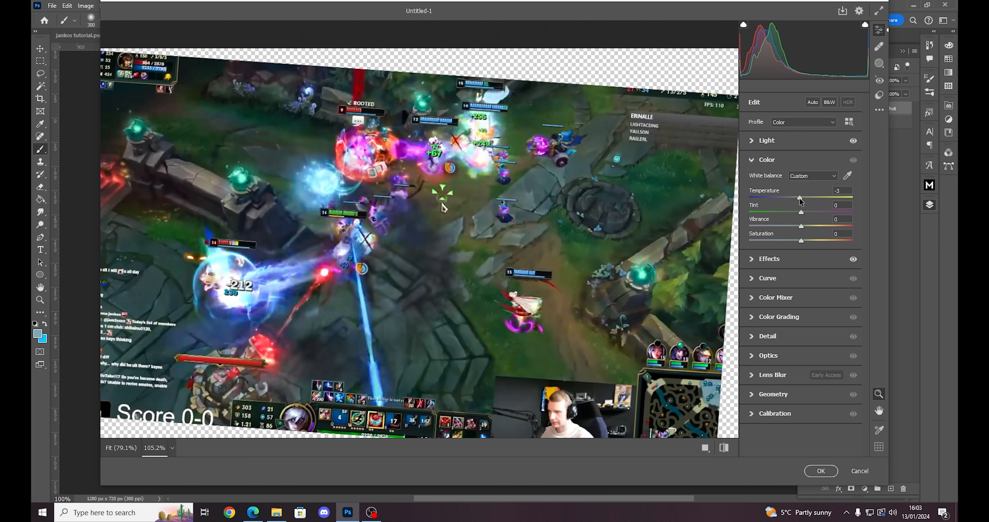
{"action": "left_click_drag", "start_coordinate": [800, 200], "coordinate": [795, 199]}
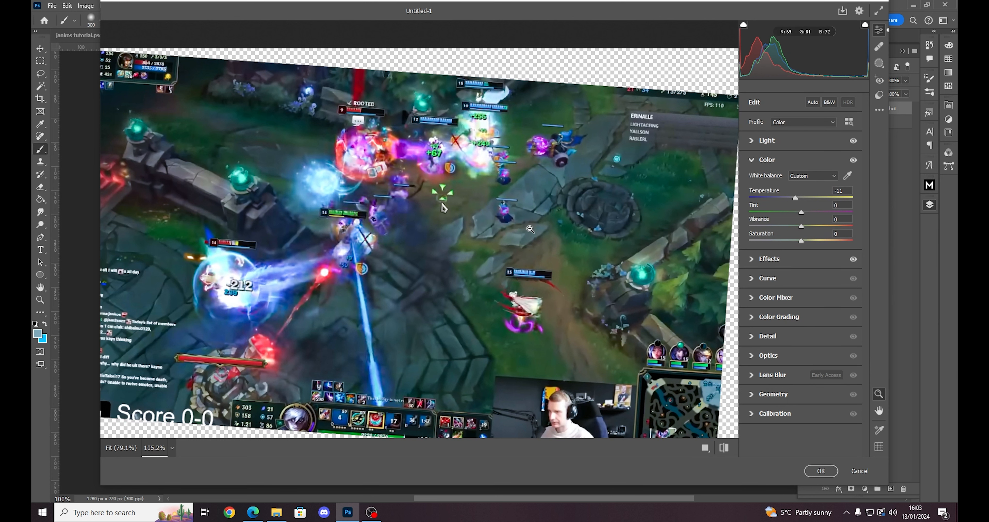
{"action": "key", "text": "ctrl+z"}
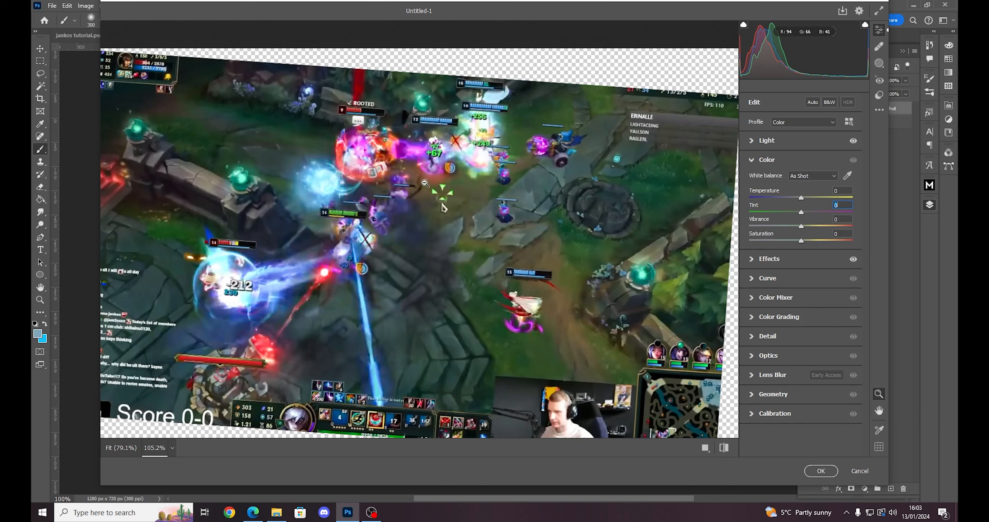
{"action": "key", "text": "ctrl+shift+z"}
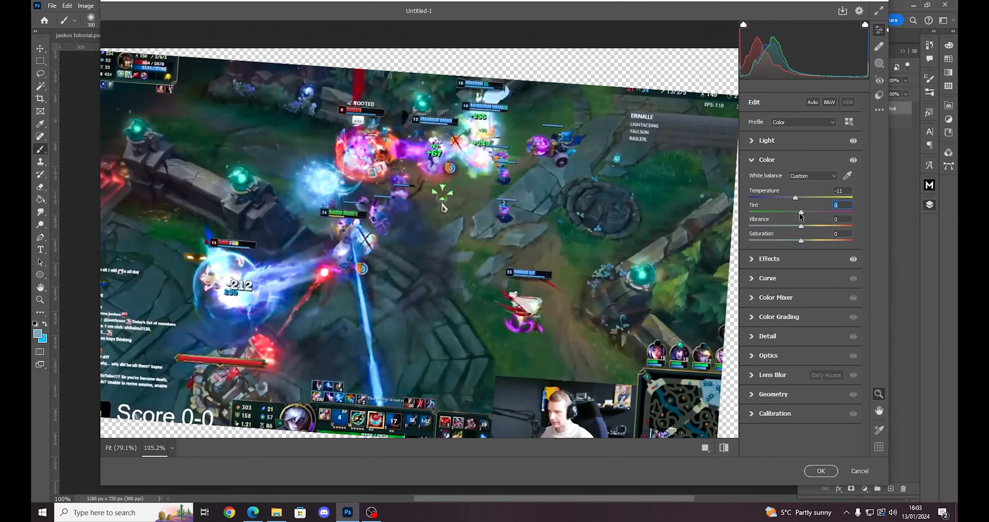
{"action": "left_click_drag", "start_coordinate": [801, 213], "coordinate": [802, 214]}
{"action": "left_click_drag", "start_coordinate": [801, 227], "coordinate": [803, 229]}
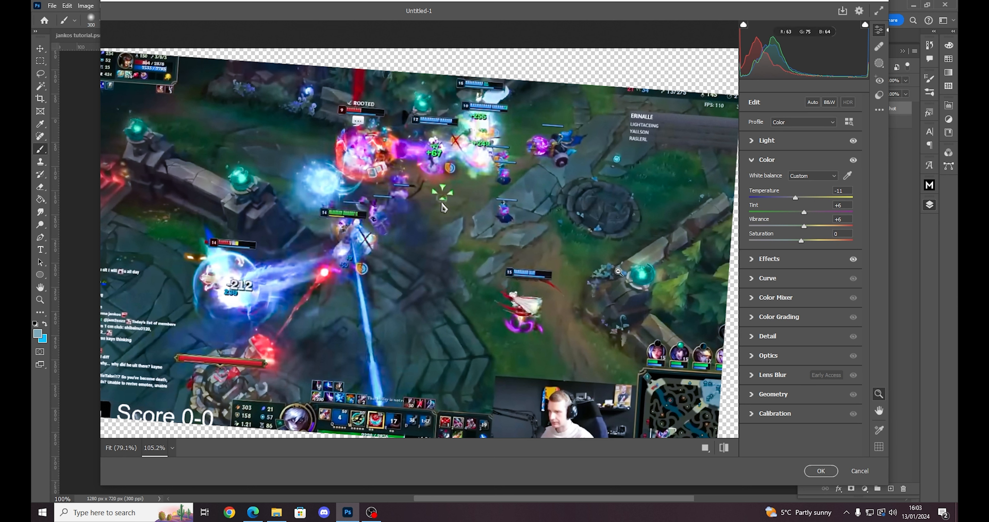
{"action": "left_click", "coordinate": [820, 472]}
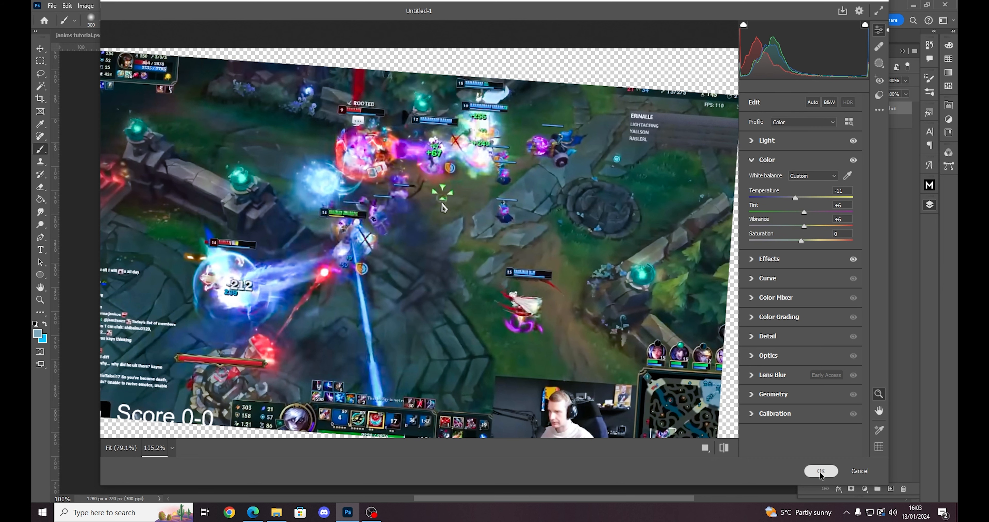
{"action": "key", "text": "ctrl+z"}
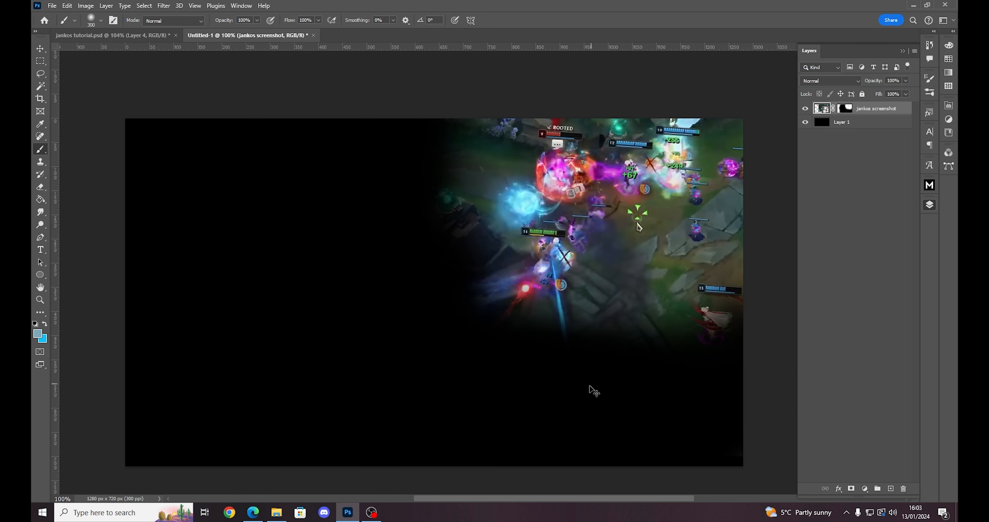
{"action": "key", "text": "ctrl+shift+z"}
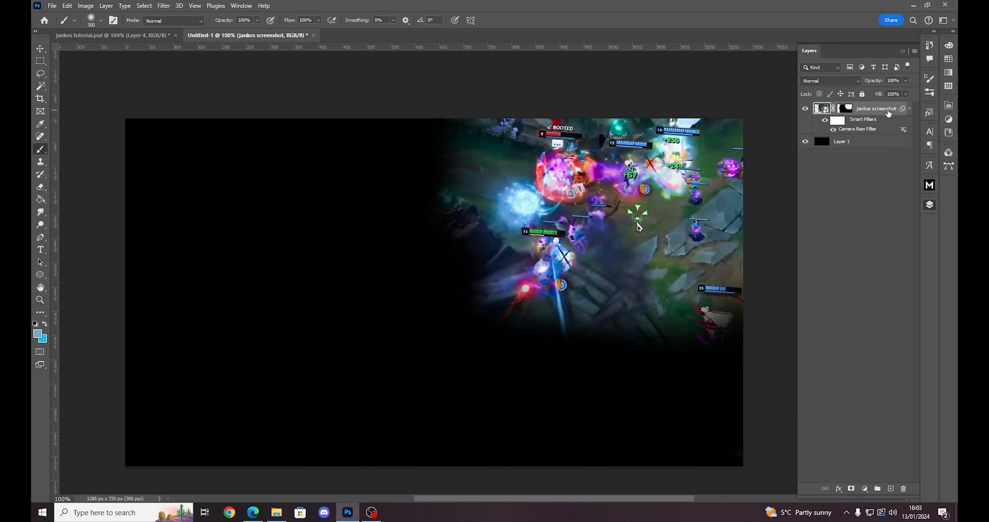
- Apply a Gaussian Blur with a 1.9 pixel radius to the gameplay screenshot layer
{"action": "left_click", "coordinate": [161, 6]}
{"action": "left_click", "coordinate": [162, 6]}
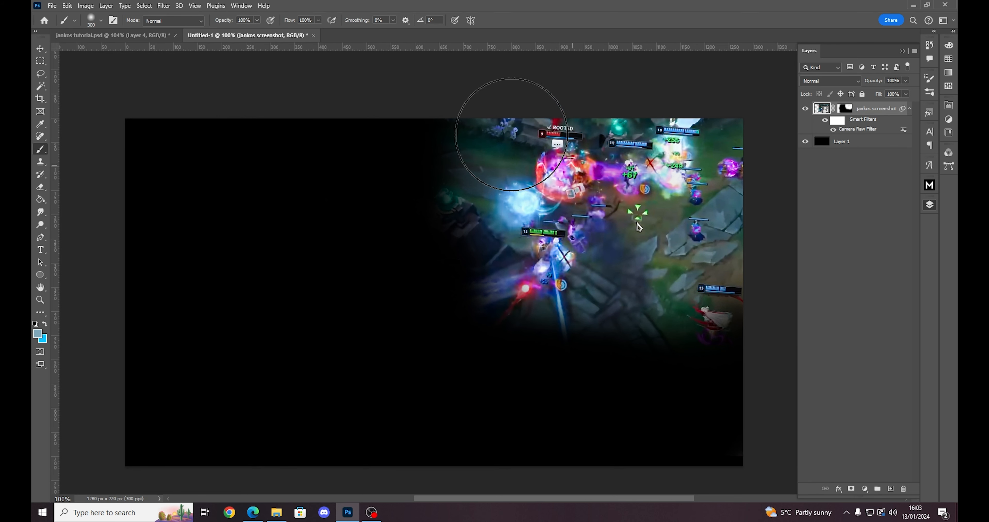
{"action": "left_click", "coordinate": [164, 6]}
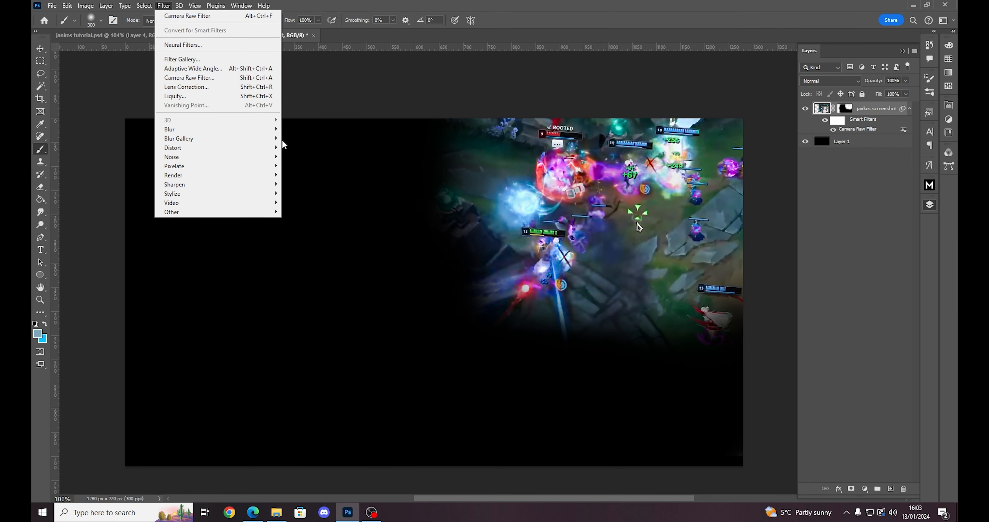
{"action": "left_click", "coordinate": [168, 5]}
{"action": "mouse_move", "coordinate": [179, 130]}
{"action": "left_click", "coordinate": [307, 167]}
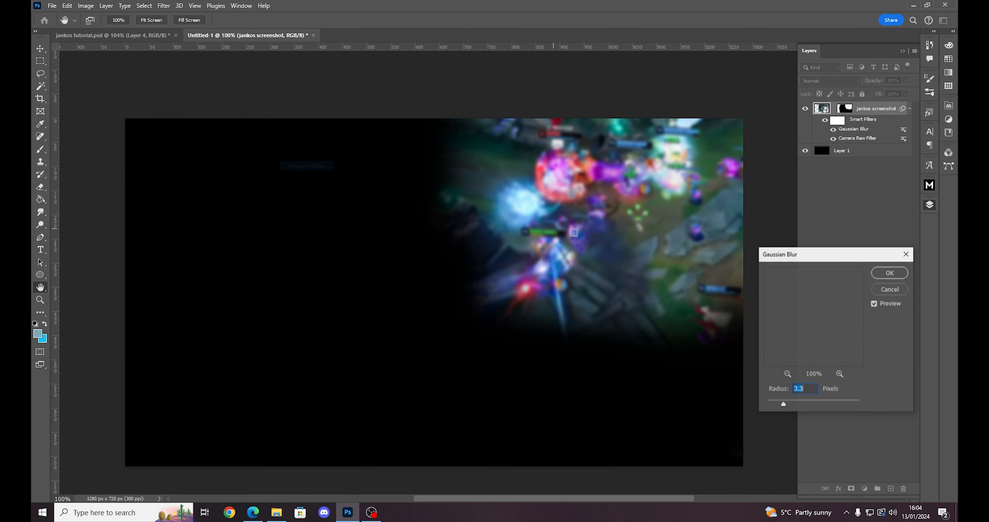
{"action": "left_click_drag", "start_coordinate": [821, 252], "coordinate": [326, 198]}
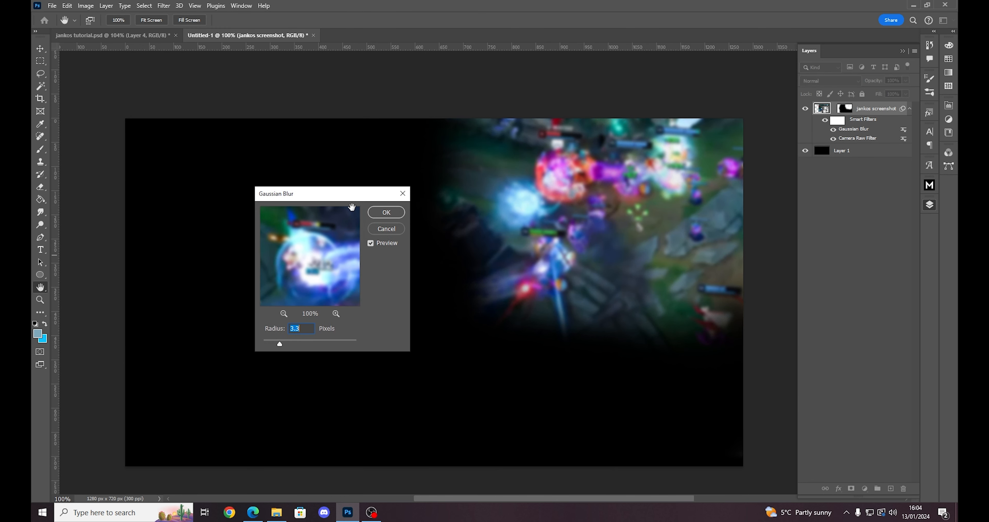
{"action": "left_click_drag", "start_coordinate": [280, 343], "coordinate": [270, 347]}
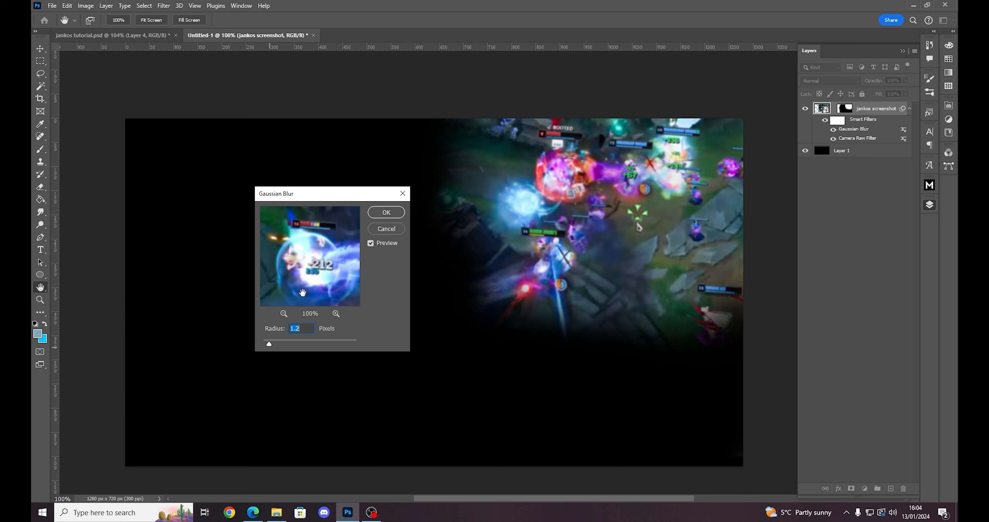
{"action": "left_click_drag", "start_coordinate": [272, 342], "coordinate": [271, 343]}
{"action": "left_click_drag", "start_coordinate": [271, 343], "coordinate": [272, 344]}
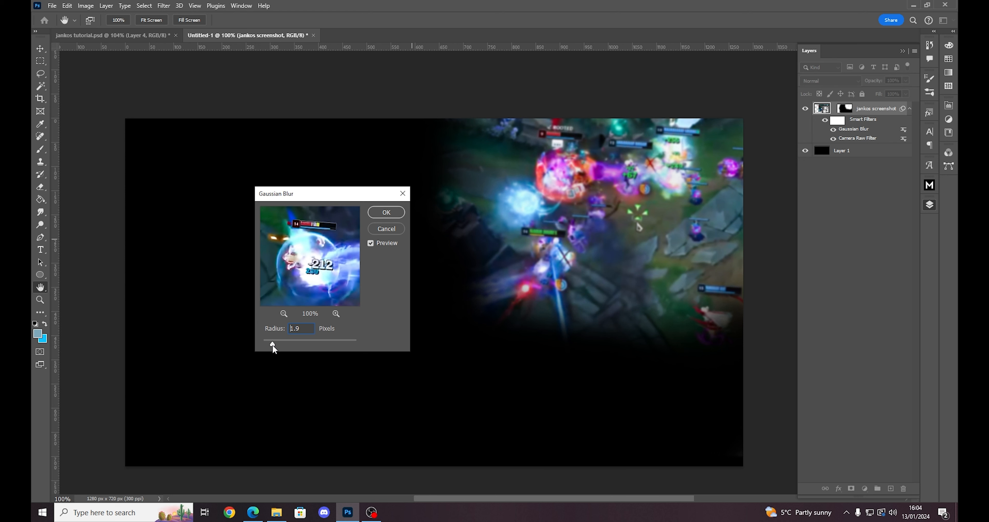
{"action": "left_click", "coordinate": [393, 216]}
{"action": "key", "text": "b"}
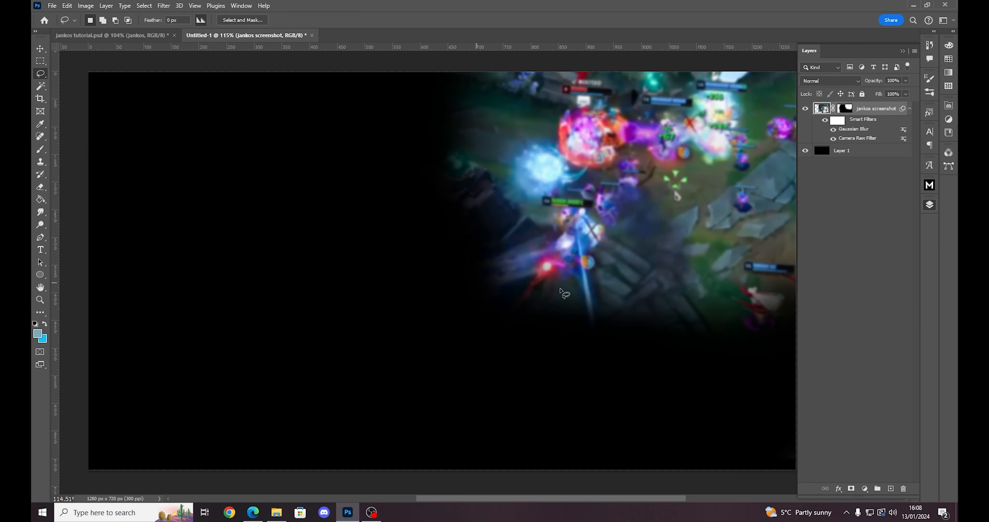
- Copy the jankos photo layer from jankos tutorial.psd and paste it into the new thumbnail document
{"action": "left_click_drag", "start_coordinate": [644, 498], "coordinate": [648, 498]}
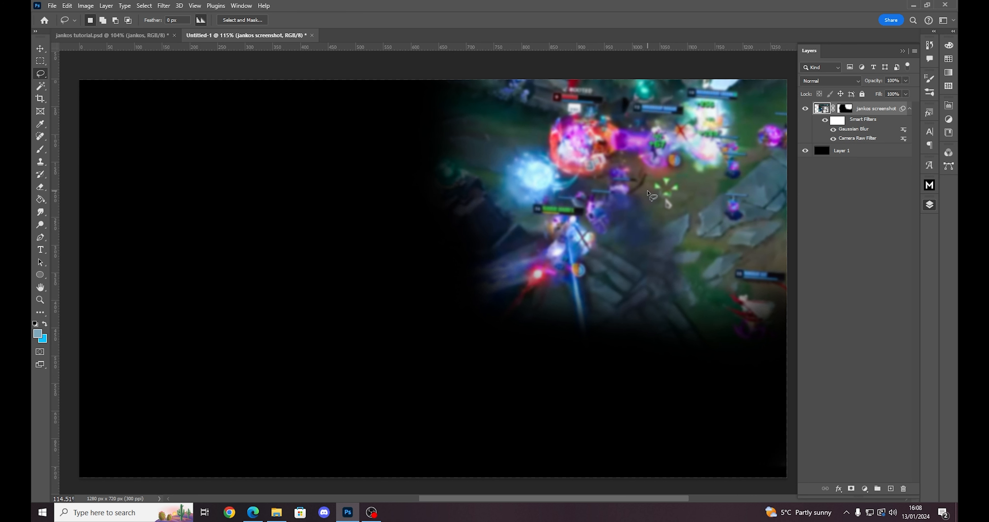
{"action": "left_click", "coordinate": [127, 35]}
{"action": "scroll", "coordinate": [845, 364], "scroll_direction": "down", "scroll_amount": 3}
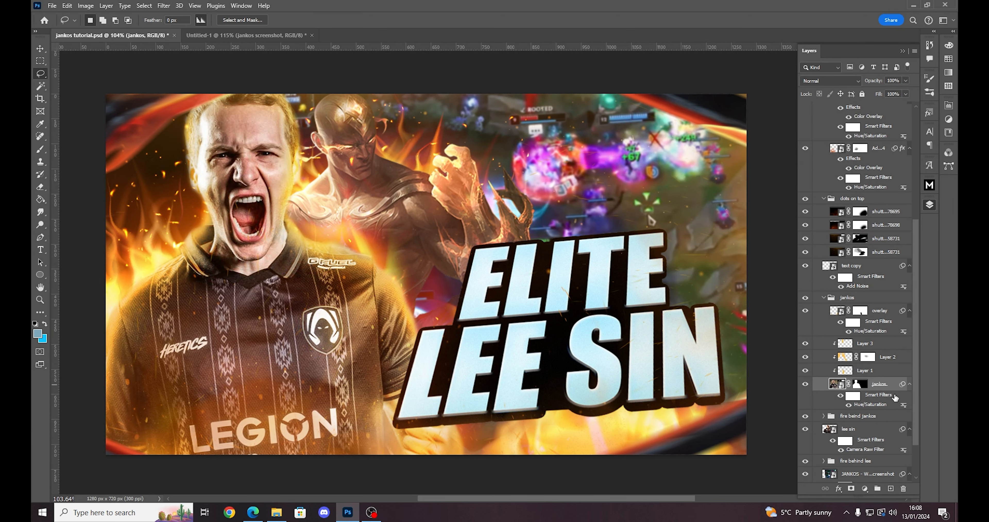
{"action": "key", "text": "ctrl+Tab"}
{"action": "key", "text": "ctrl+v"}
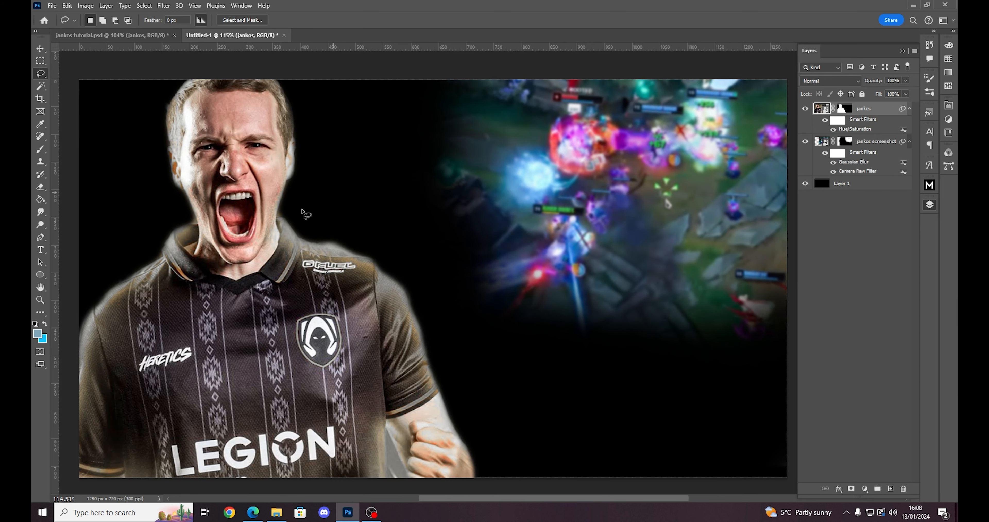
- Delete the jankos layer's mask to reveal the full photo and move it right so the player stands near the canvas centre
{"action": "key", "text": "v"}
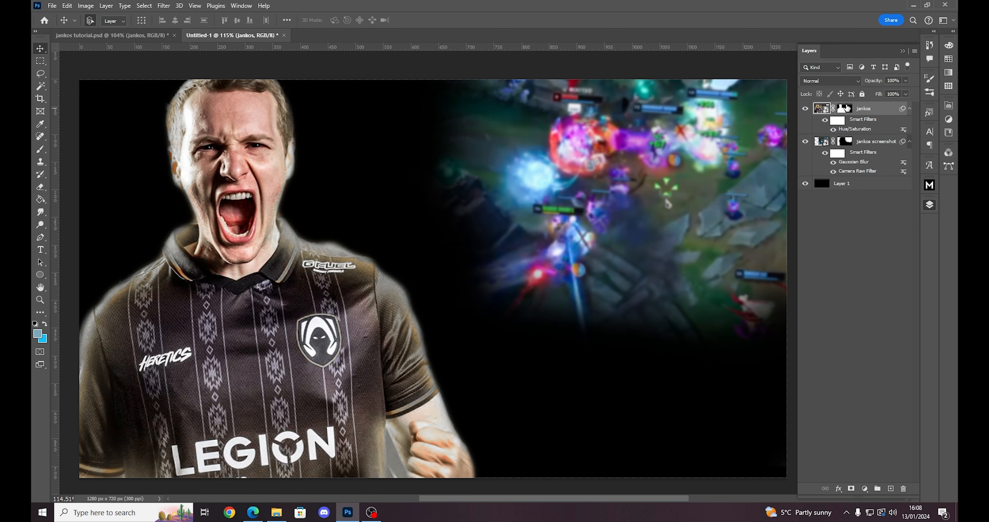
{"action": "left_click", "coordinate": [845, 109]}
{"action": "key", "text": "ctrl+z"}
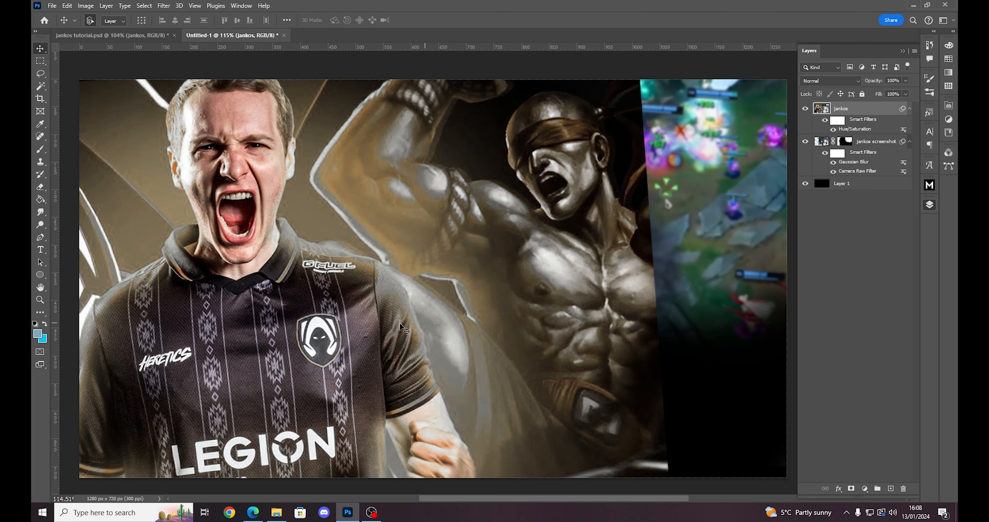
{"action": "left_click_drag", "start_coordinate": [366, 301], "coordinate": [571, 302]}
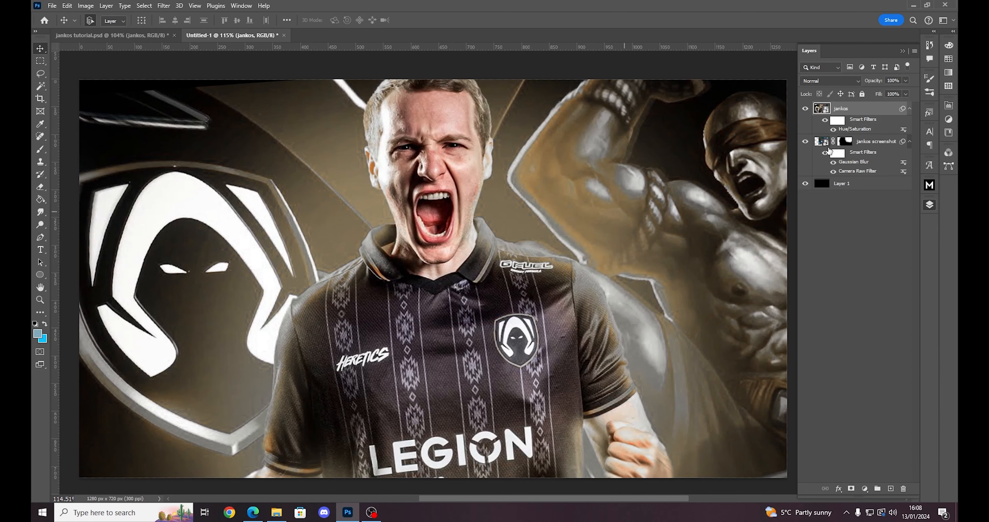
- Try to trace the player's outline with the Pen tool, placing path points up the outer edge of his lower-left sleeve
{"action": "left_click", "coordinate": [40, 237]}
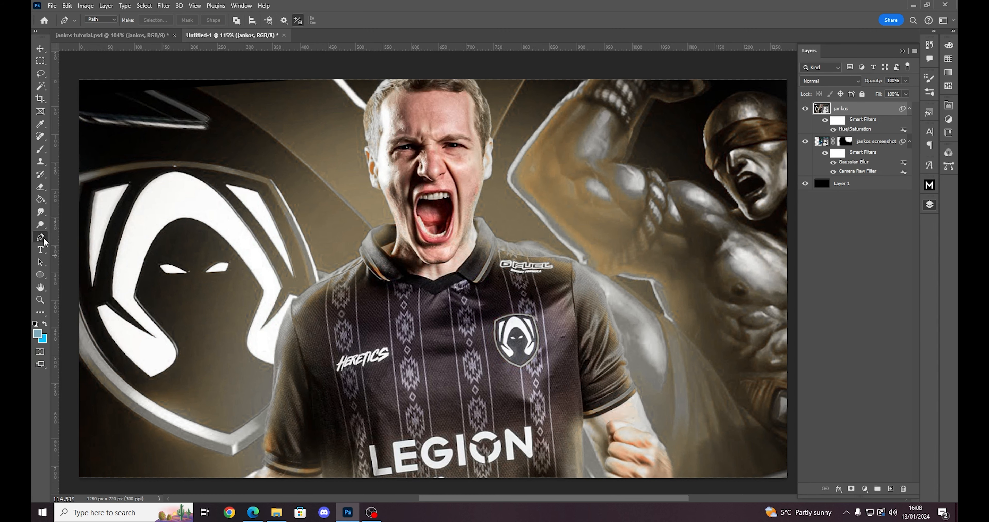
{"action": "scroll", "coordinate": [253, 463], "scroll_direction": "up", "scroll_amount": 5}
{"action": "left_click", "coordinate": [254, 465]}
{"action": "left_click", "coordinate": [262, 447]}
{"action": "left_click", "coordinate": [270, 438]}
{"action": "left_click", "coordinate": [271, 425]}
{"action": "left_click", "coordinate": [271, 413]}
{"action": "left_click", "coordinate": [271, 401]}
{"action": "left_click", "coordinate": [271, 391]}
{"action": "scroll", "coordinate": [487, 386], "scroll_direction": "down", "scroll_amount": 6}
{"action": "scroll", "coordinate": [656, 345], "scroll_direction": "up", "scroll_amount": 2}
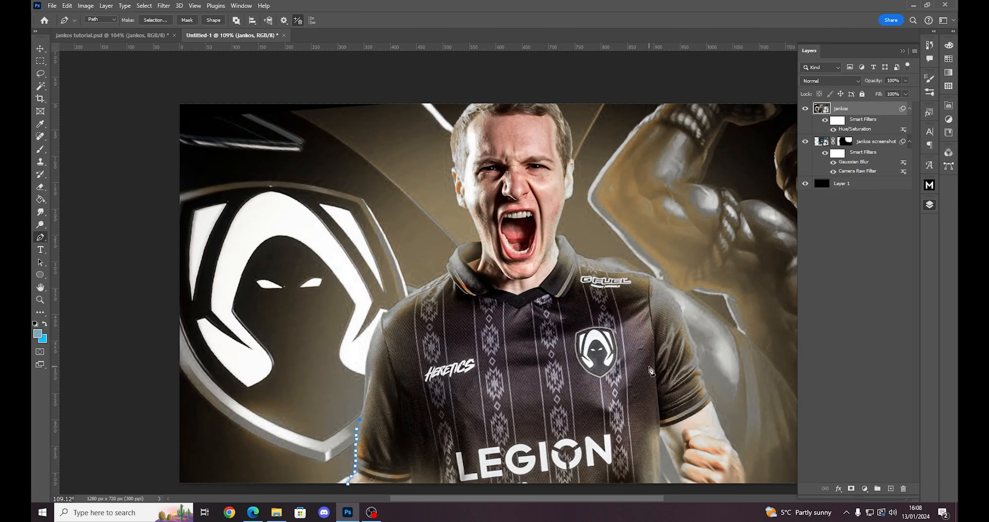
{"action": "scroll", "coordinate": [639, 403], "scroll_direction": "down", "scroll_amount": 1}
{"action": "scroll", "coordinate": [642, 482], "scroll_direction": "right", "scroll_amount": 3}
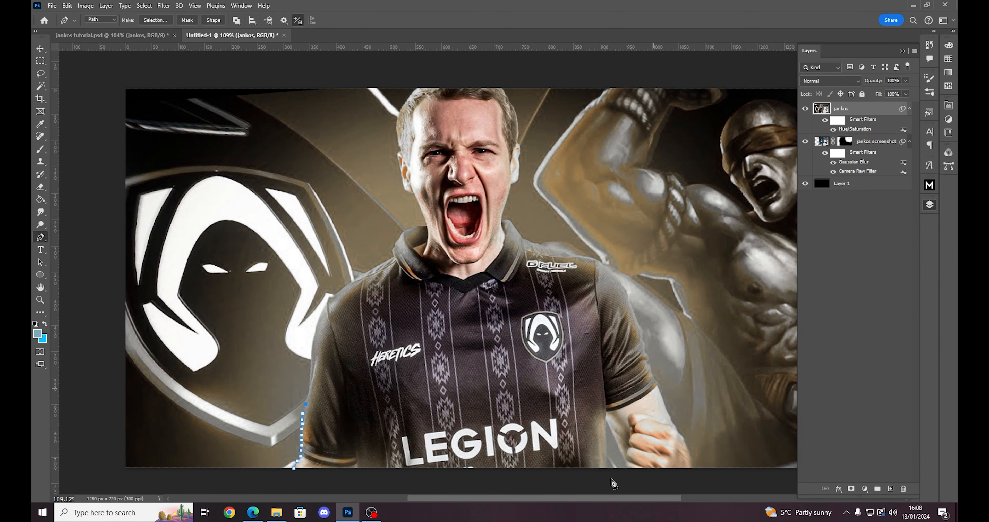
{"action": "scroll", "coordinate": [603, 496], "scroll_direction": "right", "scroll_amount": 1}
- Undo the pen path points placed along the player's sleeve
{"action": "key", "text": "ctrl+z"}
{"action": "key", "text": "ctrl+z"}
{"action": "key", "text": "ctrl+z"}
{"action": "key", "text": "ctrl+z"}
{"action": "key", "text": "ctrl+z"}
{"action": "key", "text": "ctrl+z"}
{"action": "key", "text": "ctrl+z"}
{"action": "key", "text": "ctrl+z"}
{"action": "key", "text": "ctrl+z"}
{"action": "key", "text": "ctrl+z"}
{"action": "key", "text": "ctrl+z"}
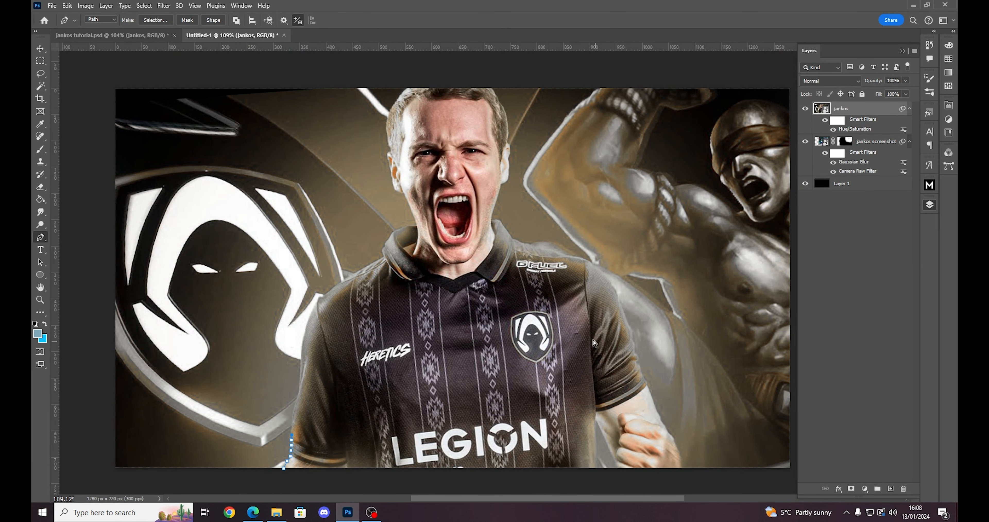
{"action": "key", "text": "ctrl+z"}
- Select the player in the photo and add a layer mask to the jankos layer from that selection
{"action": "key", "text": "w"}
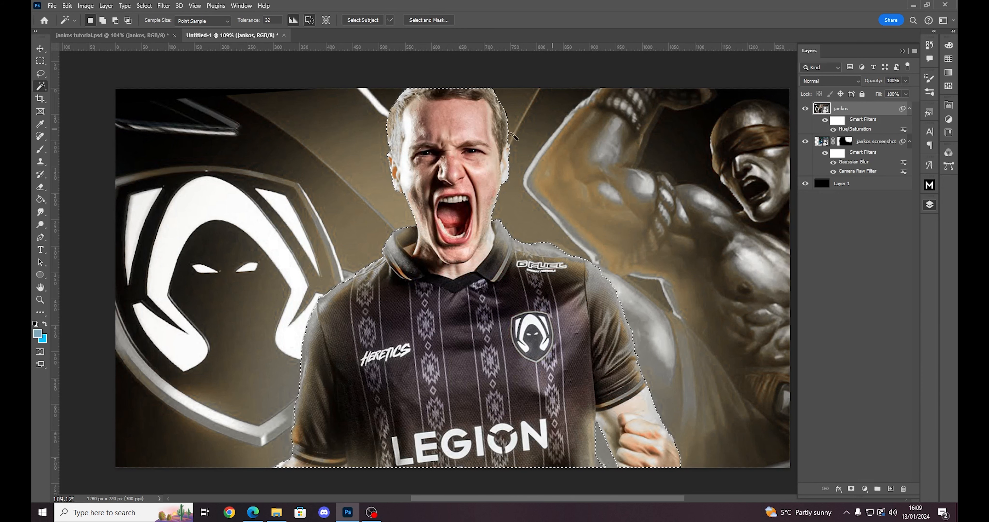
{"action": "scroll", "coordinate": [514, 138], "scroll_direction": "up", "scroll_amount": 1}
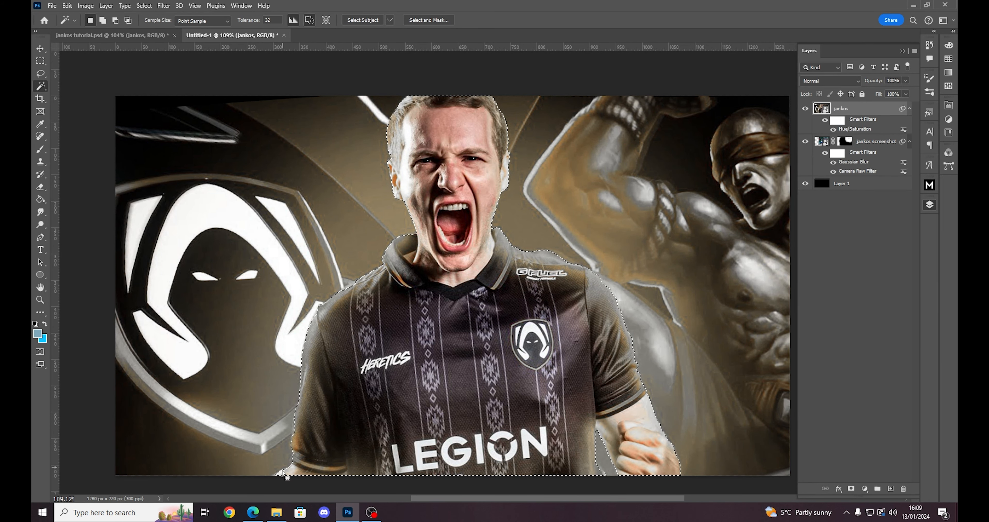
{"action": "scroll", "coordinate": [556, 474], "scroll_direction": "down", "scroll_amount": 1}
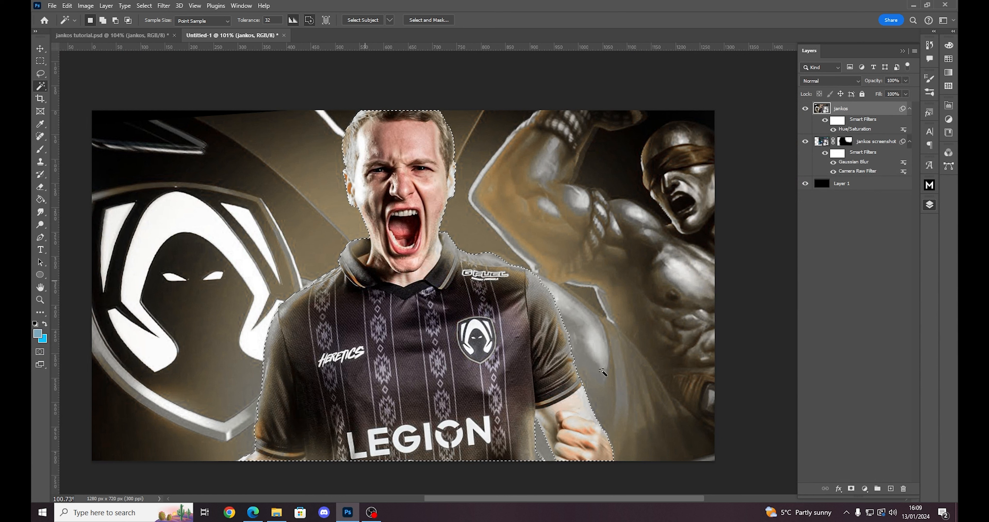
{"action": "left_click", "coordinate": [849, 494]}
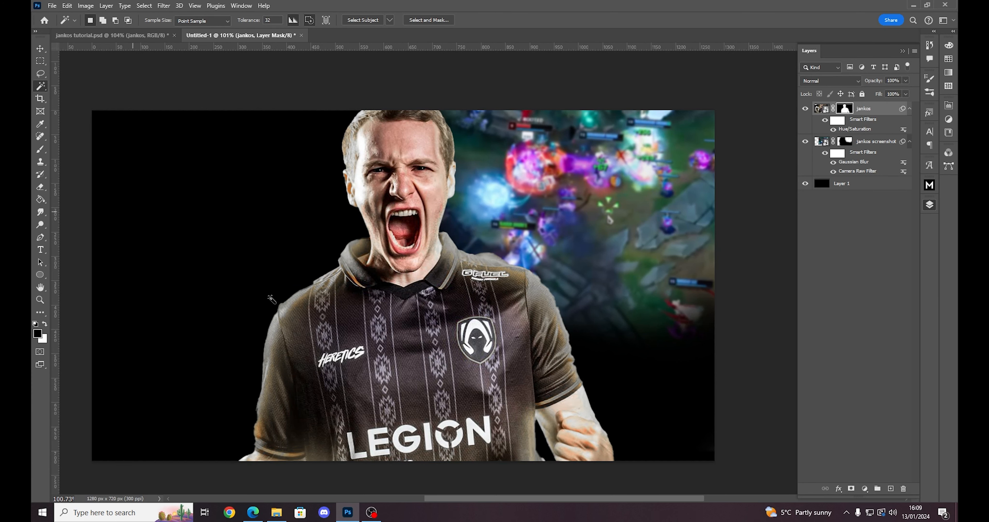
- Prepare a 10 px brush with white as the foreground colour for refining the jankos layer mask along the shoulder and sleeve
{"action": "key", "text": "b"}
{"action": "scroll", "coordinate": [258, 318], "scroll_direction": "up", "scroll_amount": 1}
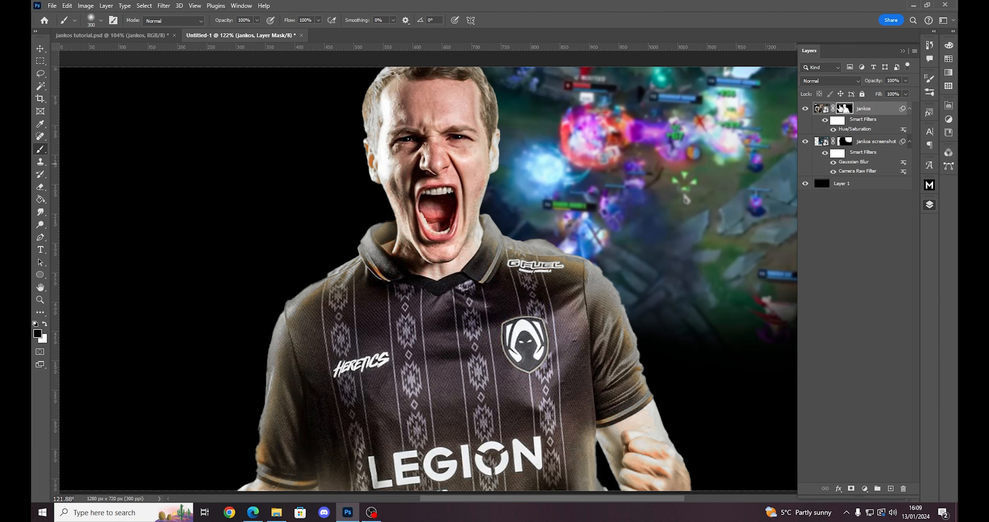
{"action": "key", "text": "bracketleft"}
{"action": "key", "text": "bracketleft"}
{"action": "key", "text": "bracketleft"}
{"action": "key", "text": "bracketleft"}
{"action": "key", "text": "bracketleft"}
{"action": "key", "text": "bracketleft"}
{"action": "key", "text": "bracketleft"}
{"action": "key", "text": "bracketleft"}
{"action": "key", "text": "bracketleft"}
{"action": "key", "text": "bracketleft"}
{"action": "key", "text": "bracketleft"}
{"action": "key", "text": "bracketleft"}
{"action": "key", "text": "bracketleft"}
{"action": "scroll", "coordinate": [660, 334], "scroll_direction": "up", "scroll_amount": 5}
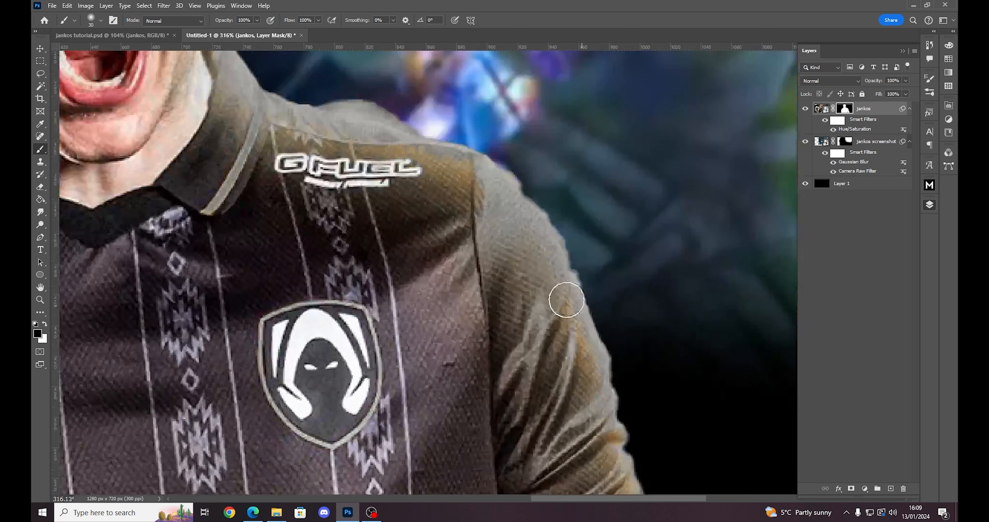
{"action": "key", "text": "bracketleft"}
{"action": "key", "text": "bracketleft"}
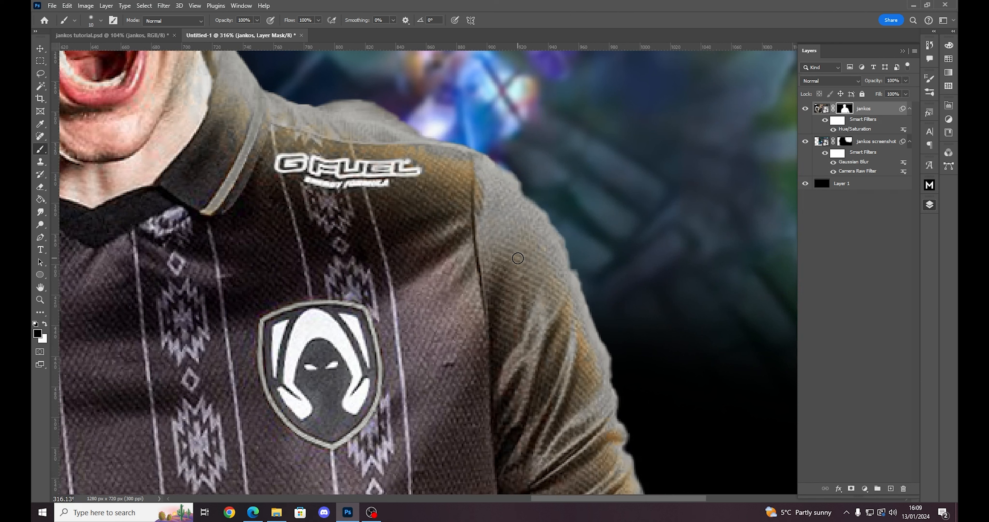
{"action": "left_click", "coordinate": [45, 324]}
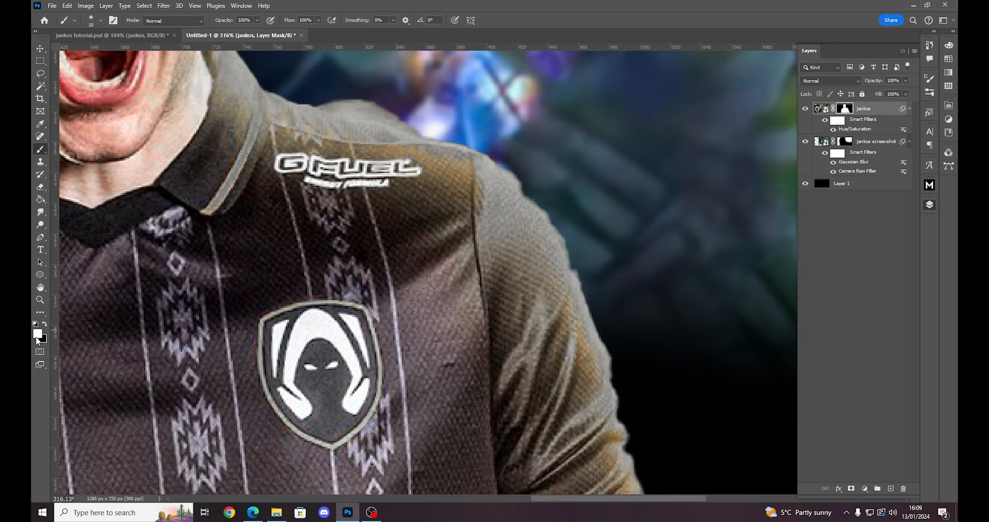
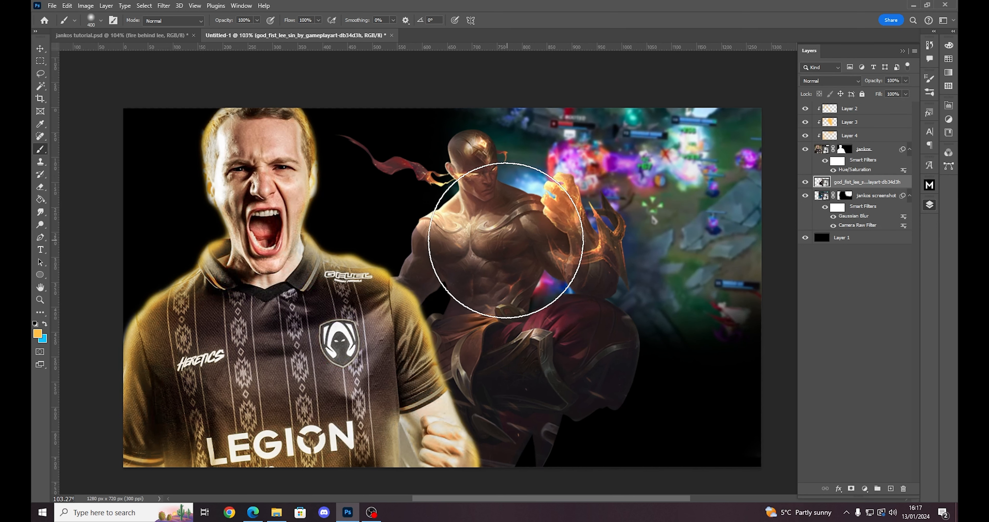
- Switch to Microsoft Edge, replace the YouTube page with a new tab, and open google.com
{"action": "key", "text": "v"}
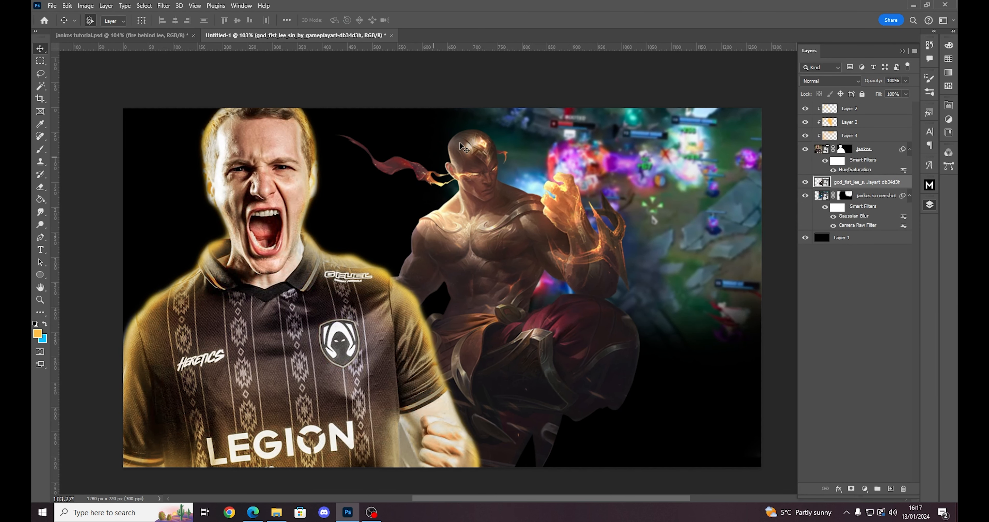
{"action": "left_click_drag", "start_coordinate": [453, 294], "coordinate": [485, 291]}
{"action": "left_click", "coordinate": [252, 512]}
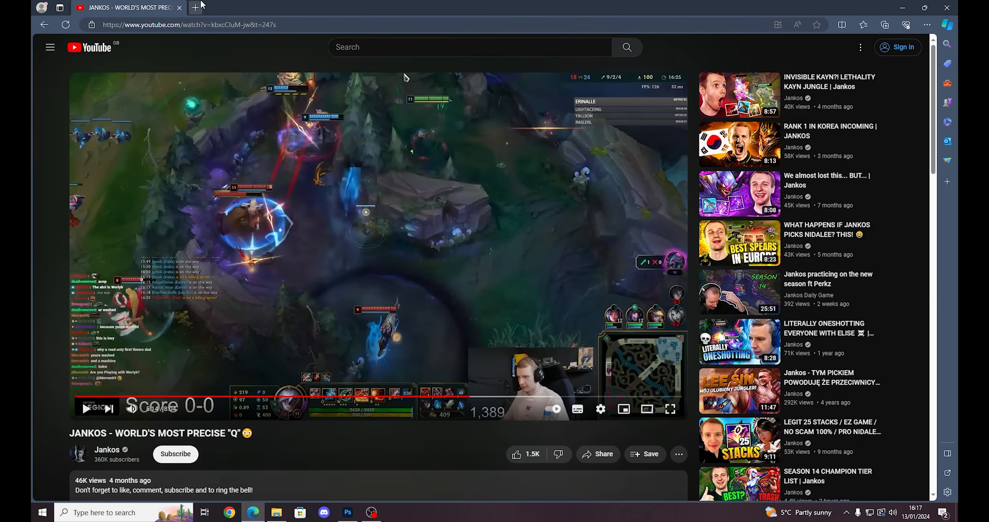
{"action": "left_click", "coordinate": [194, 7]}
{"action": "left_click", "coordinate": [179, 8]}
{"action": "type", "text": "go"}
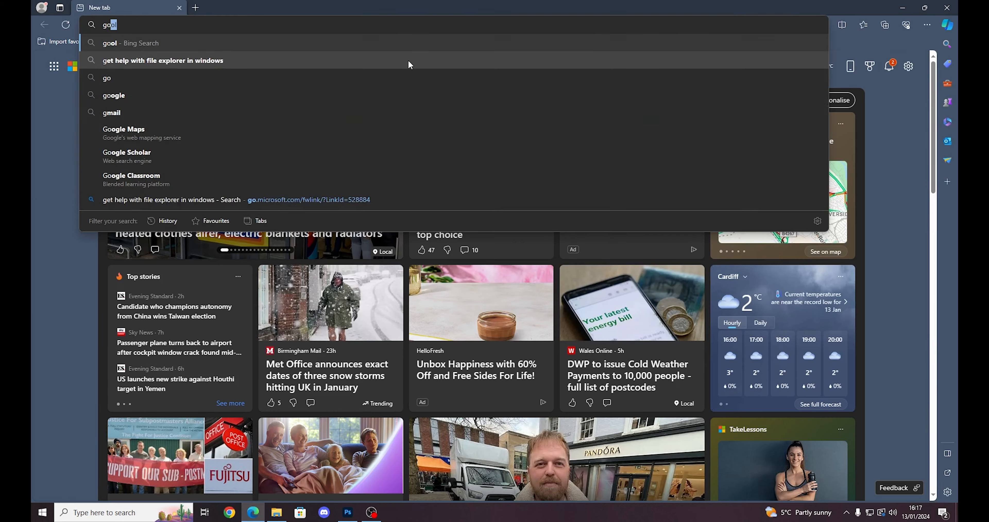
{"action": "type", "text": "ogle.com"}
{"action": "key", "text": "Return"}
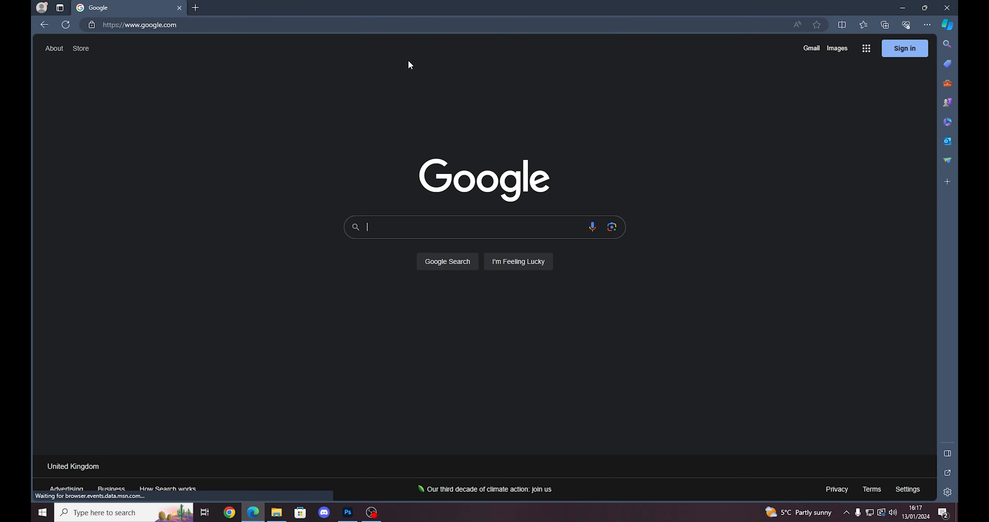
- Search Google Images for "god fist lee sin png" and view the first result on its DeviantArt page, closing that page when done
{"action": "left_click", "coordinate": [428, 226]}
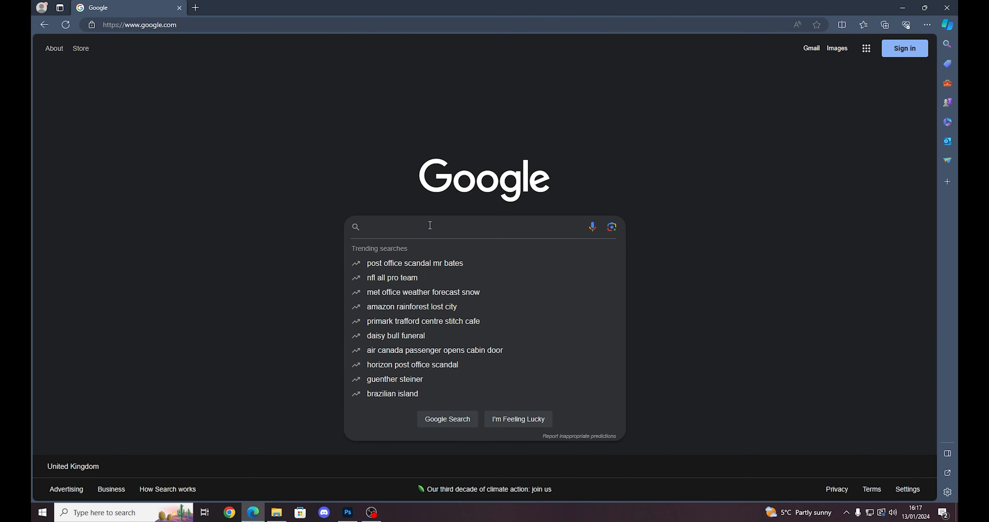
{"action": "type", "text": "god fist lee sin png"}
{"action": "key", "text": "Return"}
{"action": "left_click", "coordinate": [72, 189]}
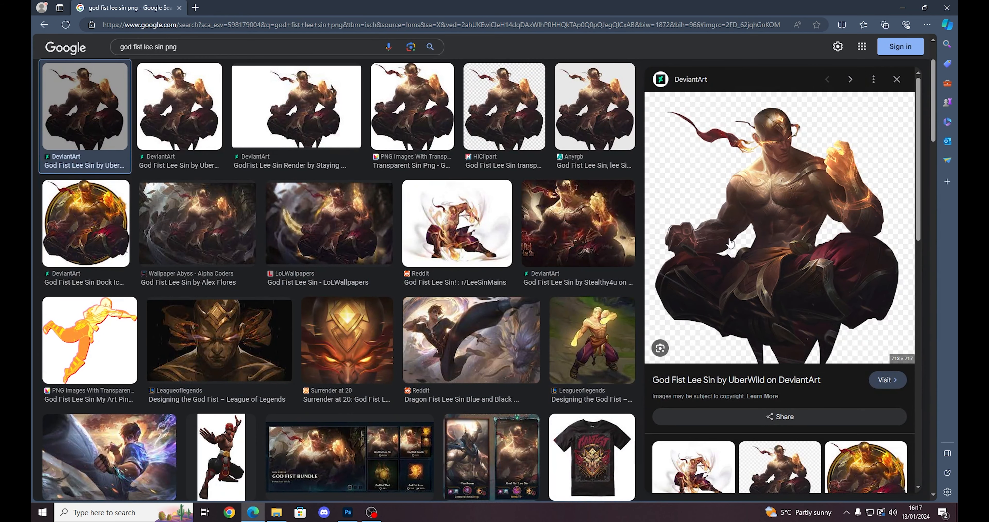
{"action": "left_click", "coordinate": [730, 242]}
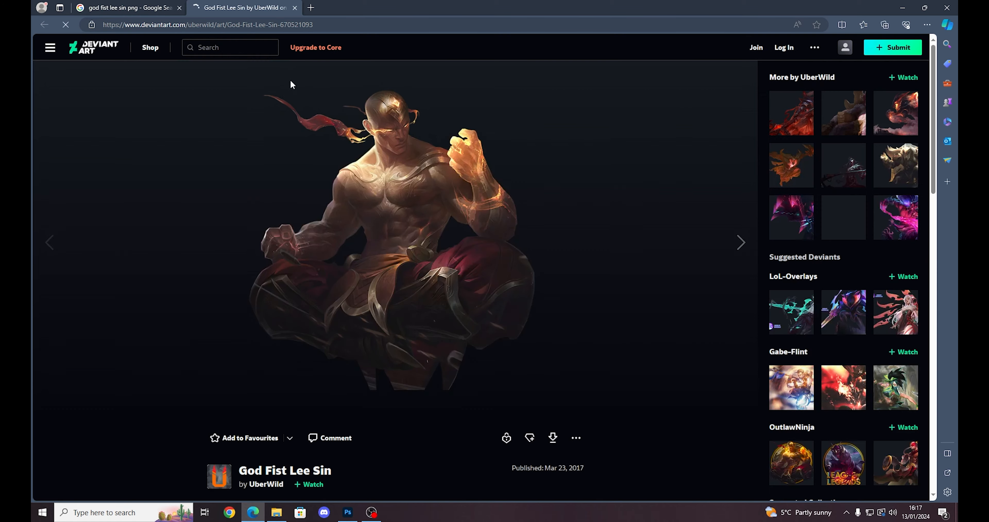
{"action": "scroll", "coordinate": [273, 231], "scroll_direction": "down", "scroll_amount": 4}
{"action": "scroll", "coordinate": [274, 232], "scroll_direction": "down", "scroll_amount": 3}
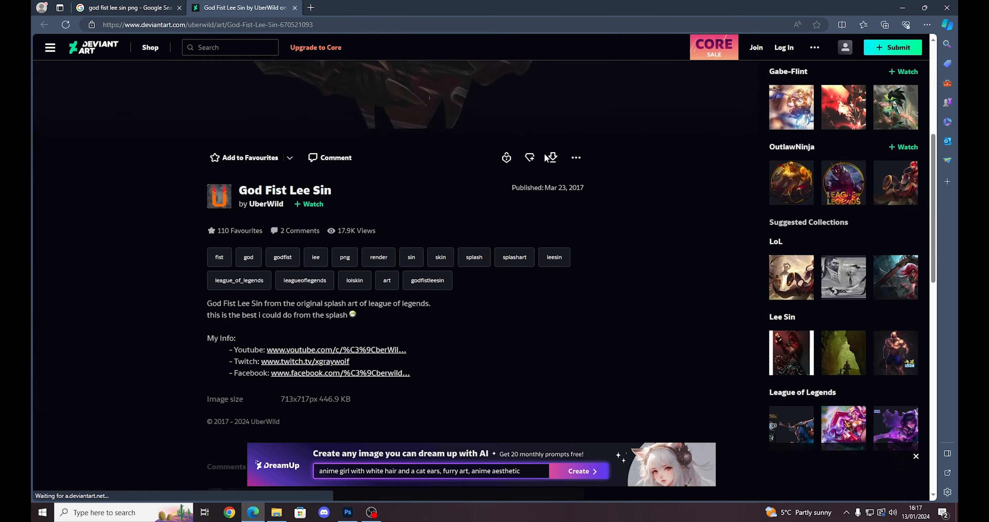
{"action": "scroll", "coordinate": [557, 163], "scroll_direction": "up", "scroll_amount": 6}
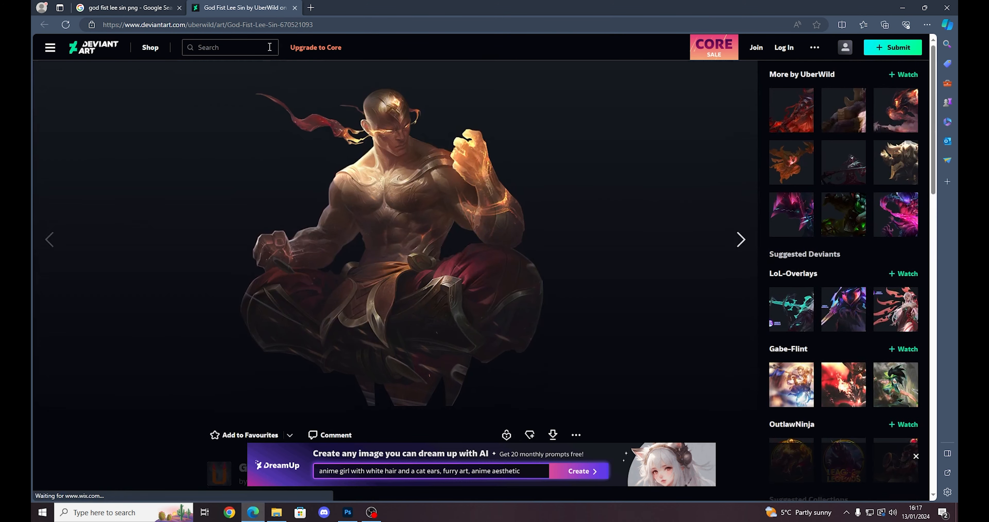
{"action": "middle_click", "coordinate": [253, 11]}
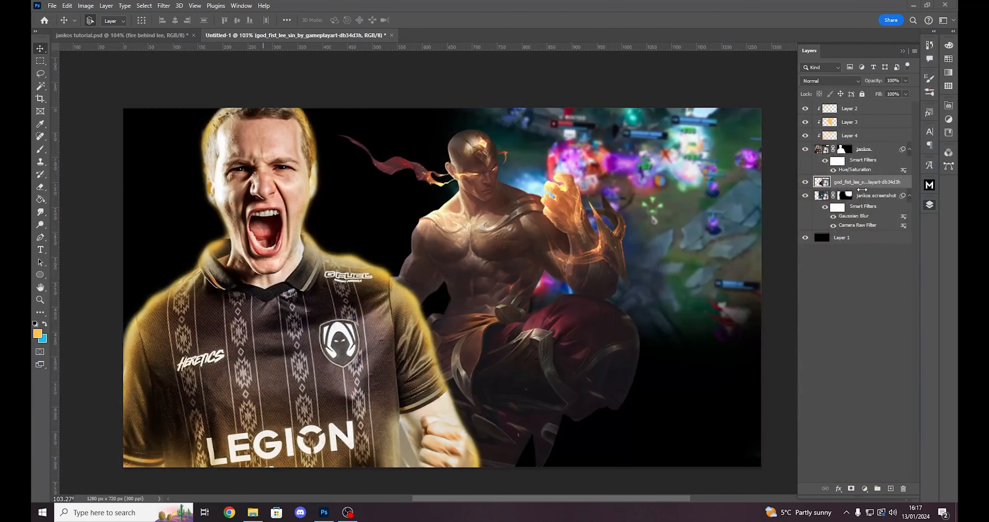
- In Photoshop, move the Lee Sin image behind the player's shoulder, scale it up proportionally, and position it beside his head
{"action": "left_click_drag", "start_coordinate": [512, 223], "coordinate": [384, 242]}
{"action": "key", "text": "ctrl+t"}
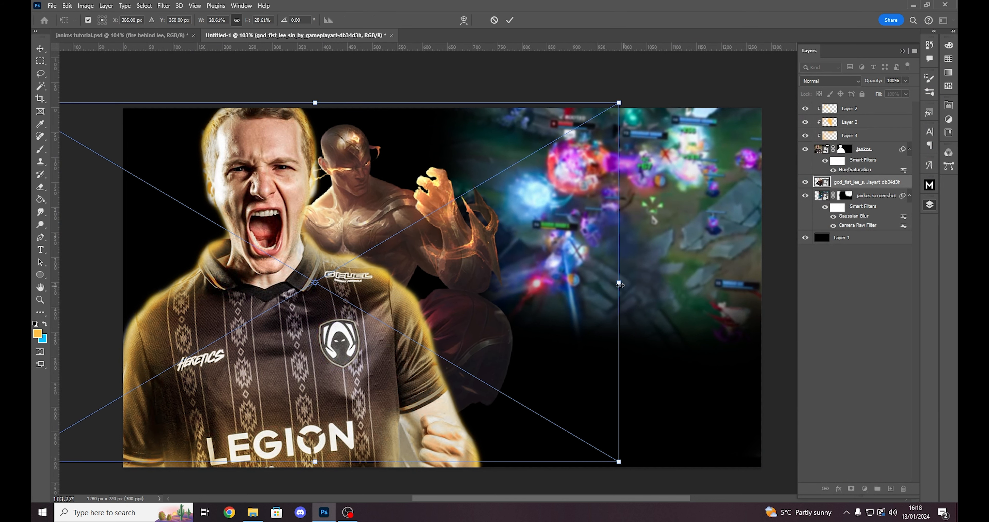
{"action": "left_click_drag", "start_coordinate": [619, 284], "coordinate": [697, 287]}
{"action": "left_click_drag", "start_coordinate": [595, 268], "coordinate": [566, 282]}
{"action": "left_click", "coordinate": [848, 183]}
{"action": "scroll", "coordinate": [528, 272], "scroll_direction": "down", "scroll_amount": 1}
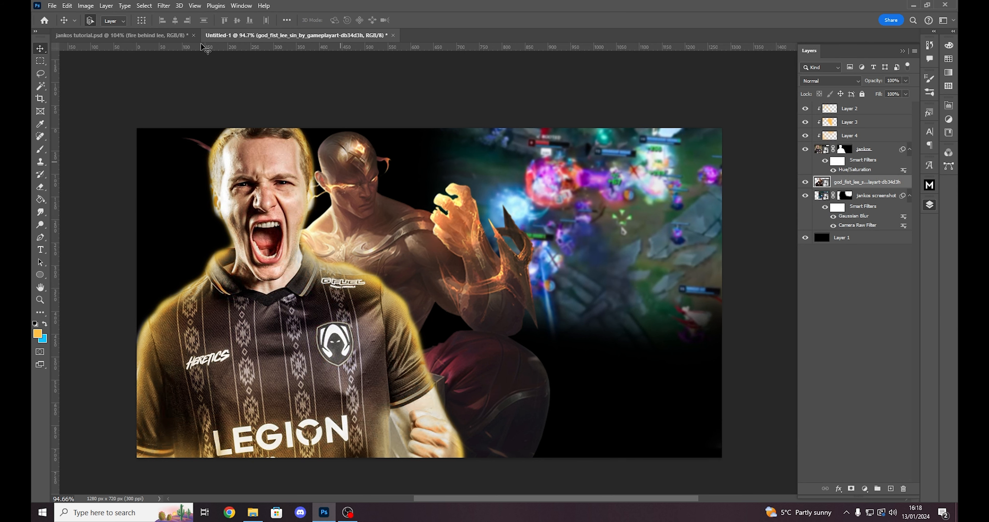
- Compare the layout with the finished jankos tutorial.psd and nudge the Lee Sin image slightly to the right
{"action": "left_click", "coordinate": [158, 36]}
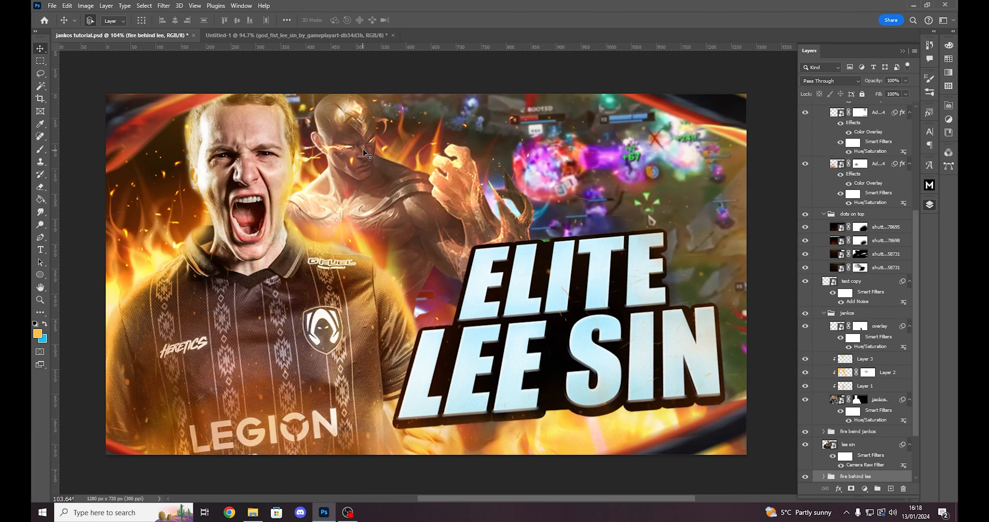
{"action": "left_click", "coordinate": [313, 37]}
{"action": "left_click_drag", "start_coordinate": [392, 166], "coordinate": [398, 167]}
{"action": "key", "text": "ctrl+z"}
{"action": "key", "text": "ctrl+z"}
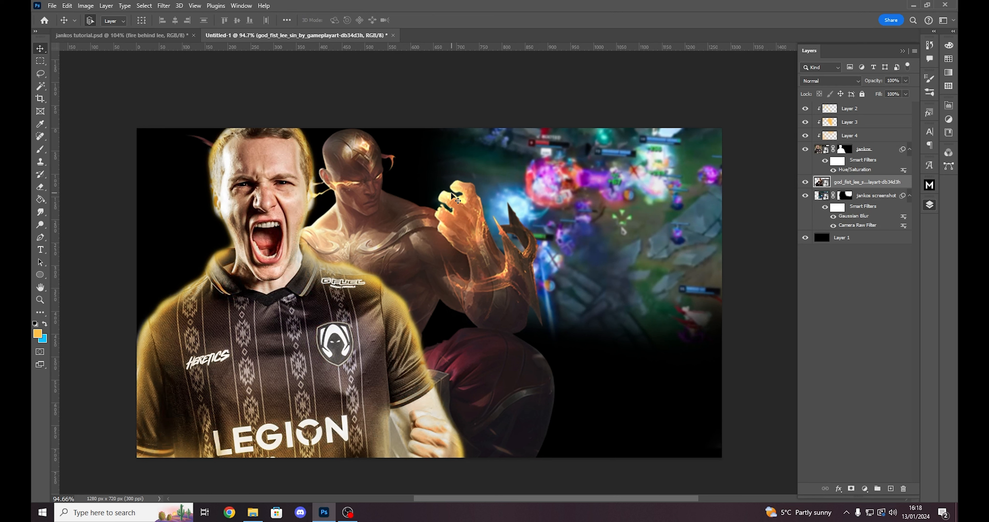
- Open the 1066 EPS flame artwork from vector-realistic-burning-fire-flames-set.zip in the jankos assets folder in Illustrator
{"action": "left_click", "coordinate": [253, 512]}
{"action": "double_click", "coordinate": [419, 308]}
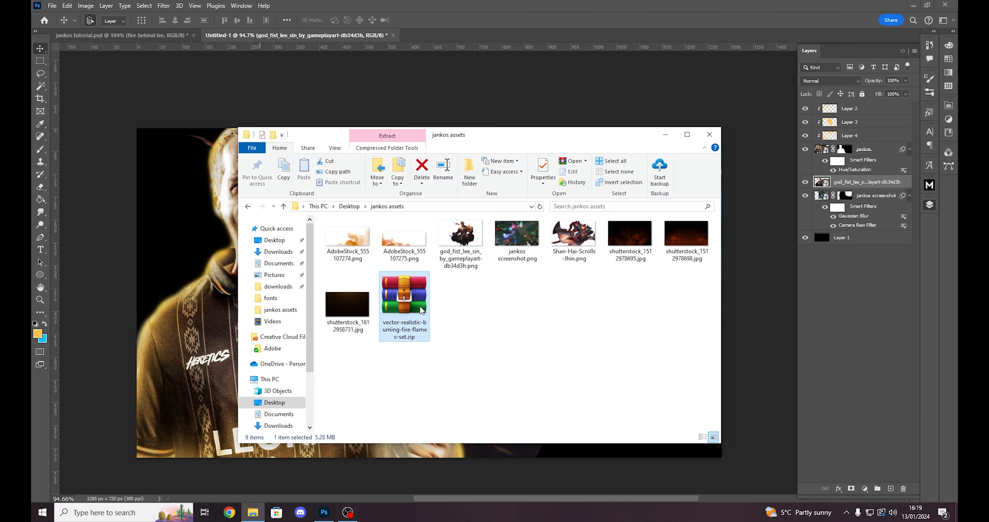
{"action": "left_click", "coordinate": [234, 195]}
{"action": "left_click", "coordinate": [234, 205]}
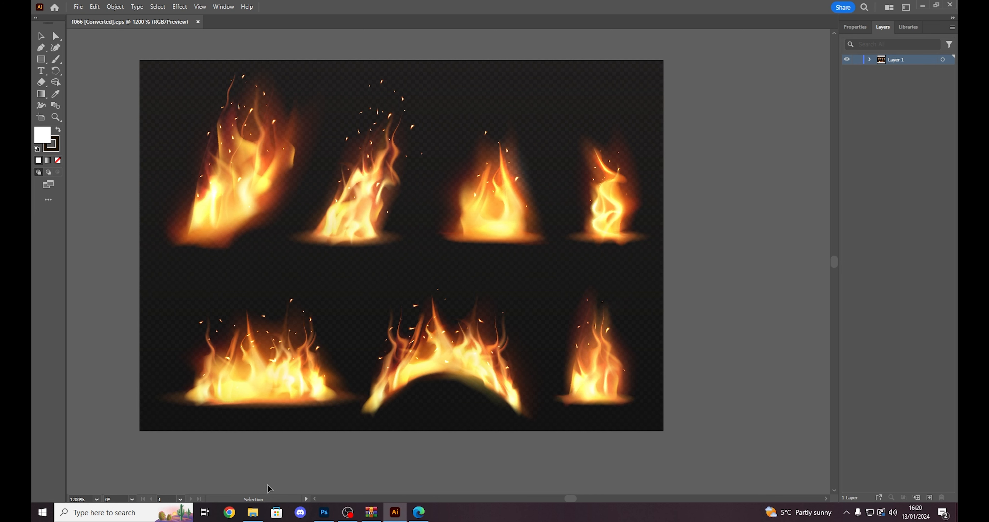
- Switch to the InPrivate Edge window and go to the Freepik website
{"action": "left_click", "coordinate": [418, 511]}
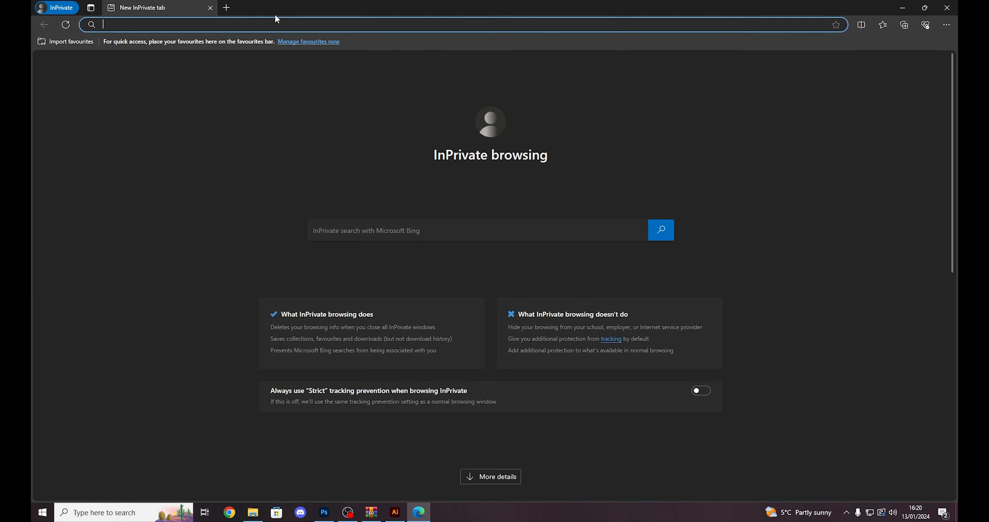
{"action": "type", "text": "freep"}
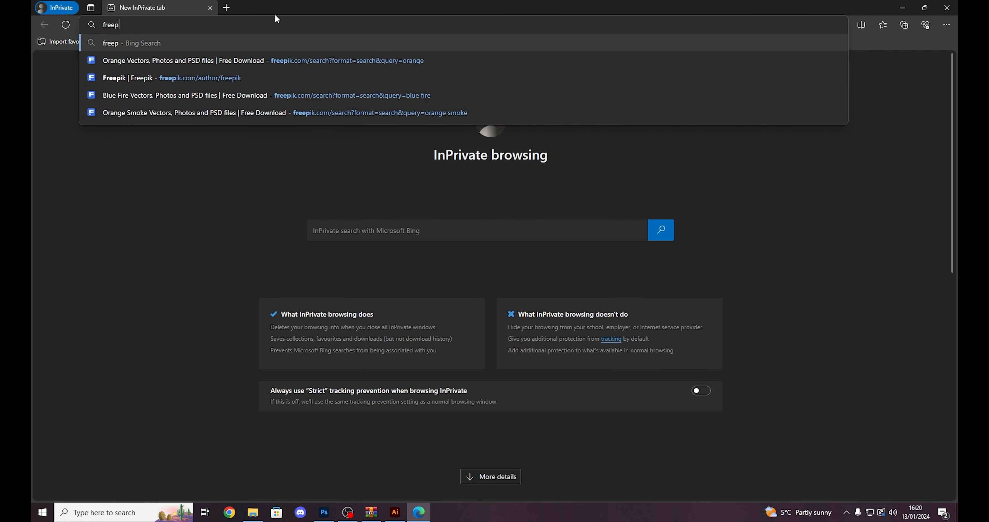
{"action": "type", "text": "ik.com/search?fo"}
{"action": "key", "text": "BackSpace"}
{"action": "key", "text": "BackSpace"}
{"action": "type", "text": "om"}
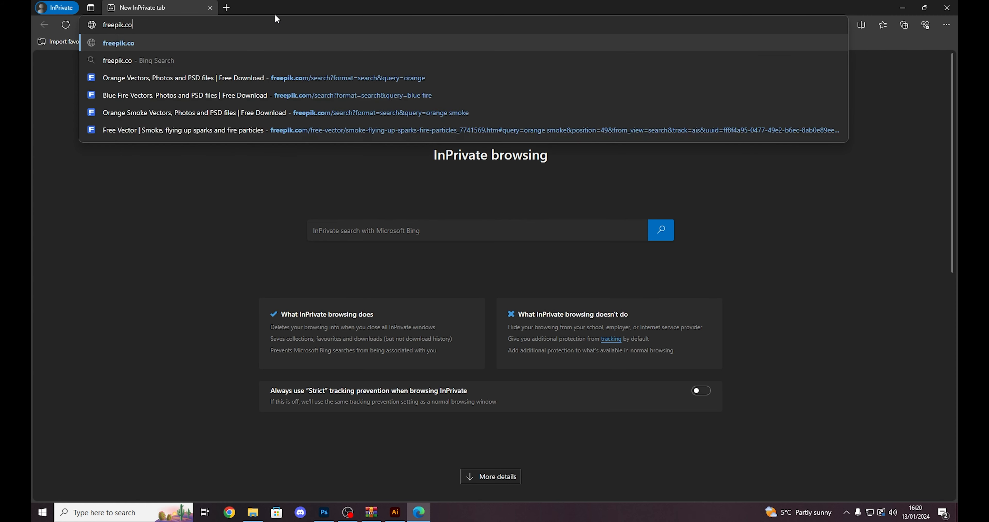
{"action": "key", "text": "Return"}
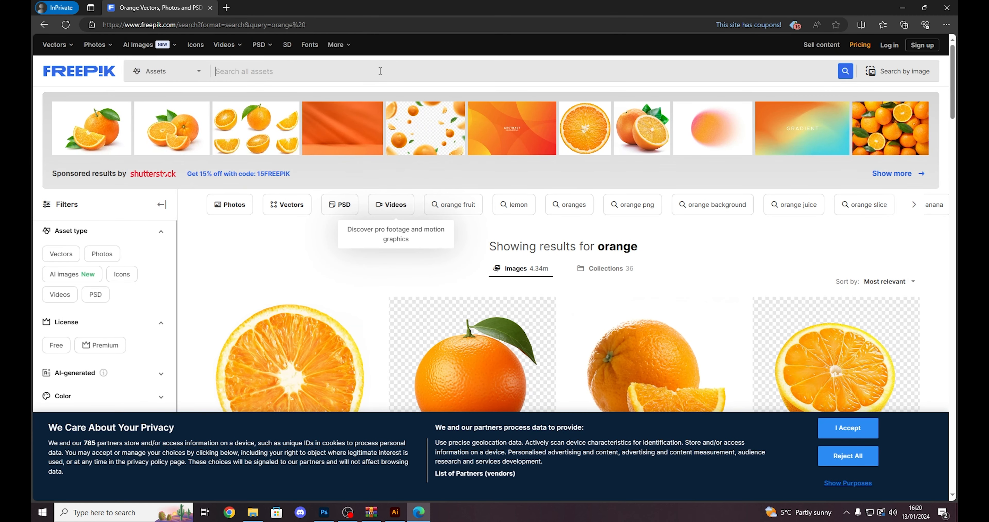
- Search Freepik for "flames", rejecting the cookies, and limit the results to free-licence assets
{"action": "type", "text": "f"}
{"action": "key", "text": "Return"}
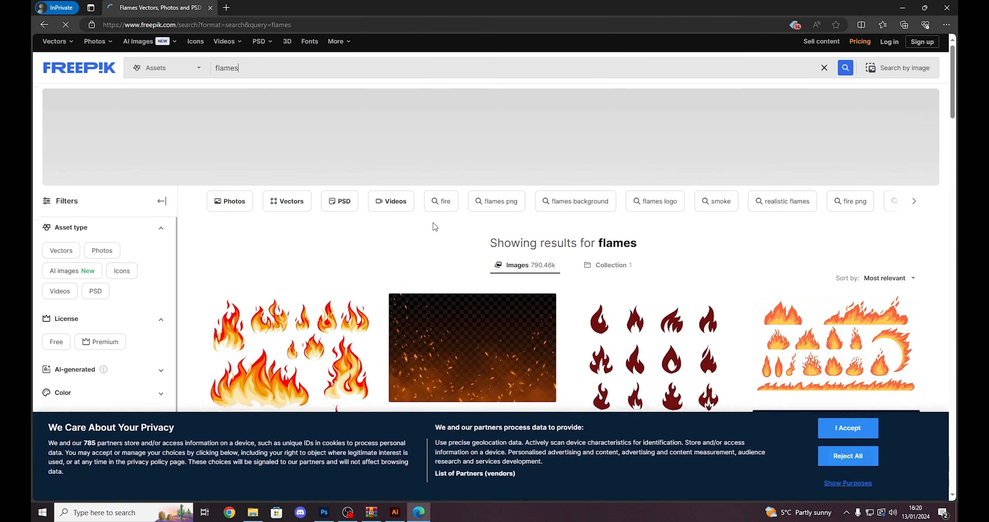
{"action": "scroll", "coordinate": [434, 221], "scroll_direction": "down", "scroll_amount": 3}
{"action": "left_click", "coordinate": [831, 456]}
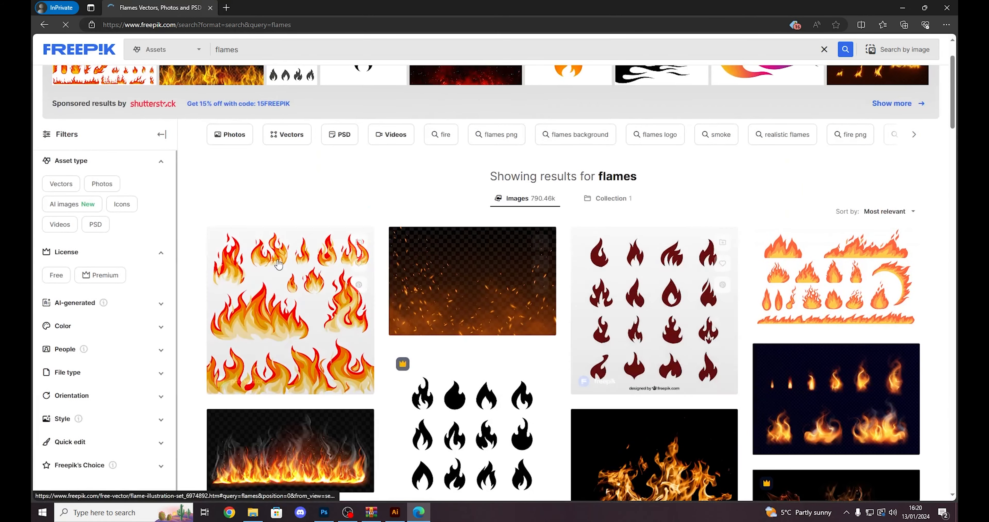
{"action": "left_click", "coordinate": [56, 275]}
{"action": "scroll", "coordinate": [554, 249], "scroll_direction": "down", "scroll_amount": 10}
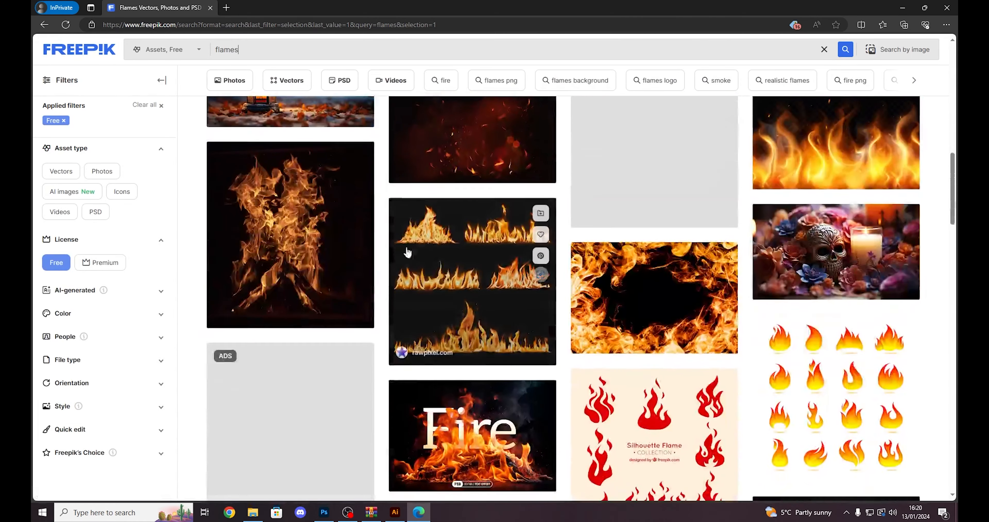
{"action": "scroll", "coordinate": [743, 194], "scroll_direction": "down", "scroll_amount": 6}
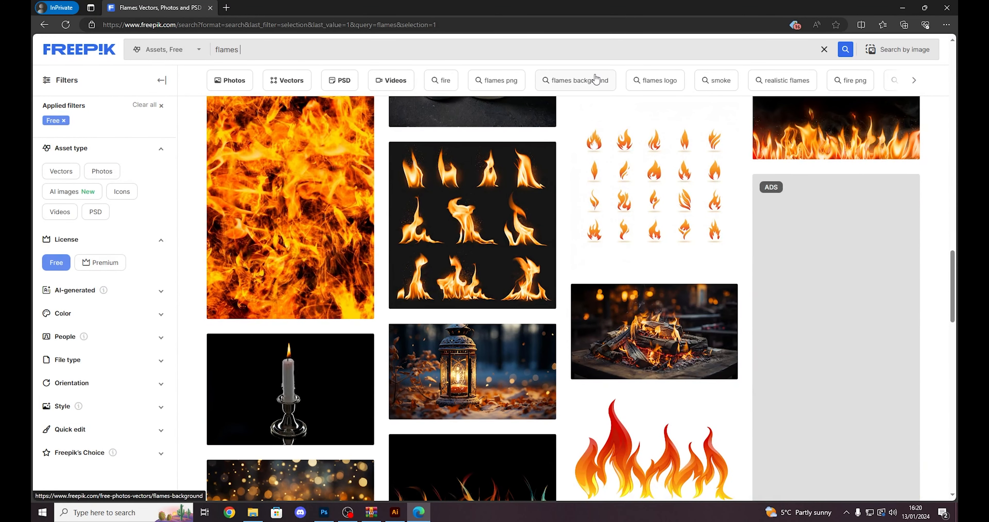
- Search Freepik's free assets for "flames cartoon" and browse the results
{"action": "key", "text": "Return"}
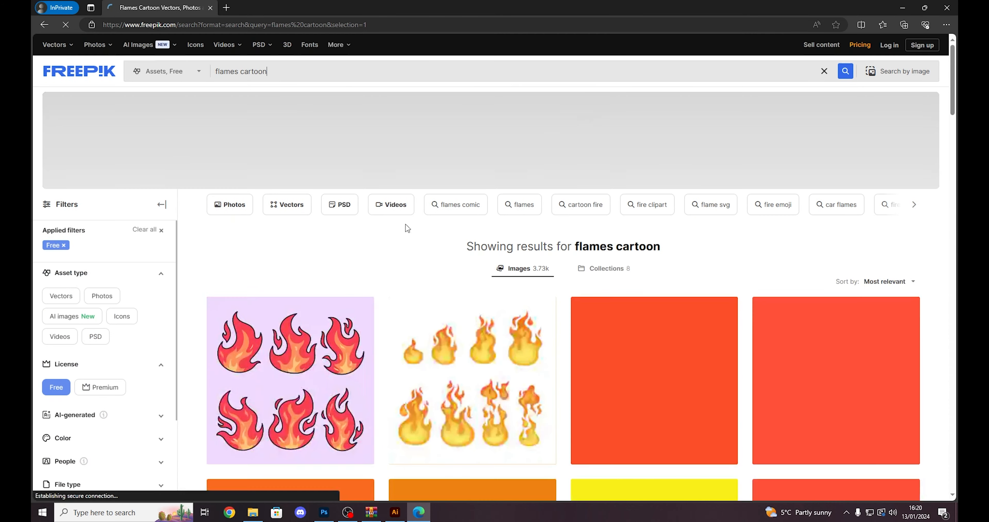
{"action": "scroll", "coordinate": [464, 265], "scroll_direction": "down", "scroll_amount": 5}
{"action": "scroll", "coordinate": [666, 308], "scroll_direction": "down", "scroll_amount": 4}
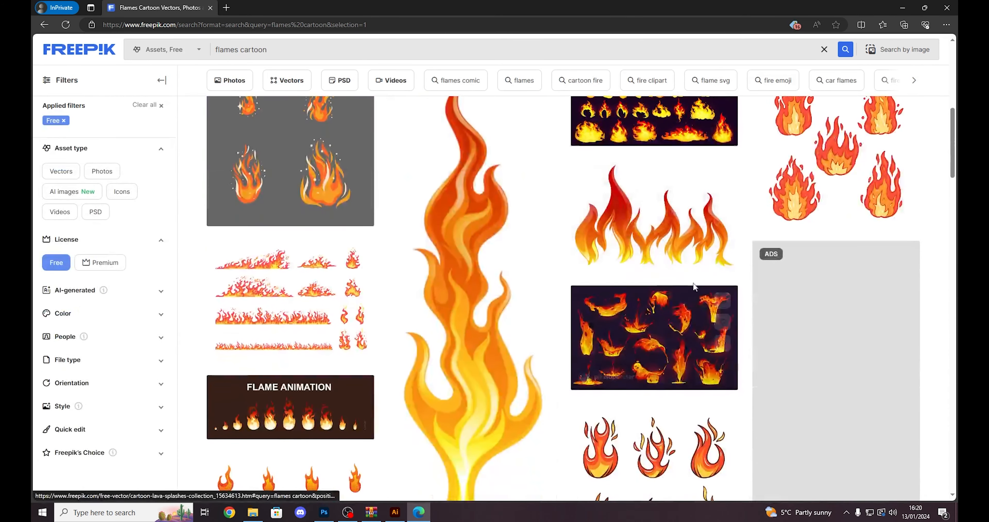
{"action": "scroll", "coordinate": [666, 311], "scroll_direction": "up", "scroll_amount": 2}
{"action": "scroll", "coordinate": [666, 312], "scroll_direction": "up", "scroll_amount": 7}
{"action": "left_click_drag", "start_coordinate": [253, 72], "coordinate": [302, 76]}
{"action": "left_click", "coordinate": [388, 73]}
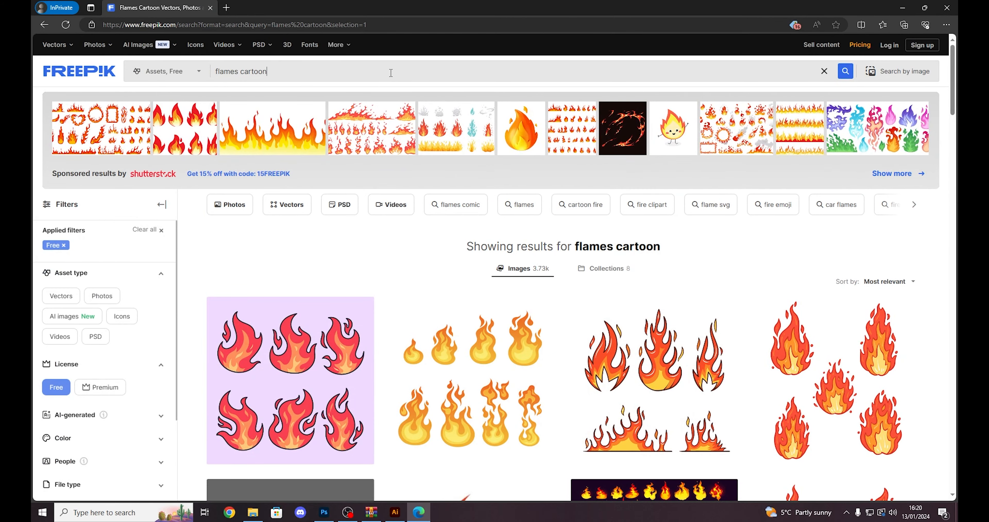
- Search the web for "adobestock" in a new tab and open the Adobe Stock site
{"action": "key", "text": "ctrl+t"}
{"action": "type", "text": "adobestoc"}
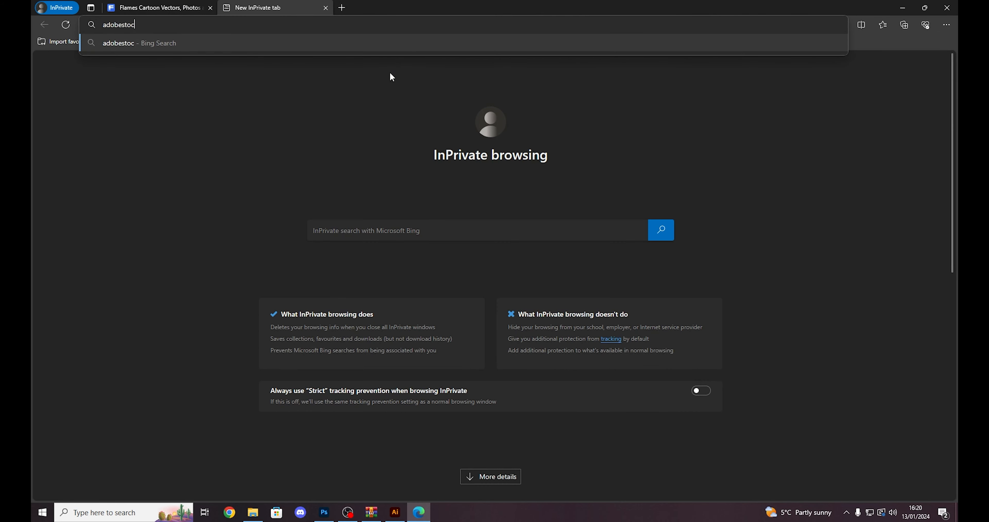
{"action": "type", "text": "k"}
{"action": "key", "text": "Return"}
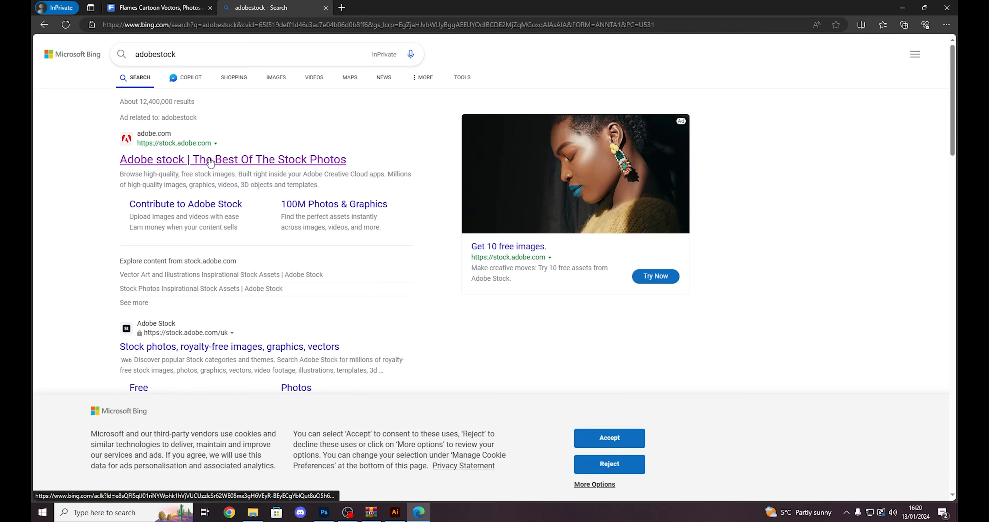
{"action": "left_click", "coordinate": [211, 160]}
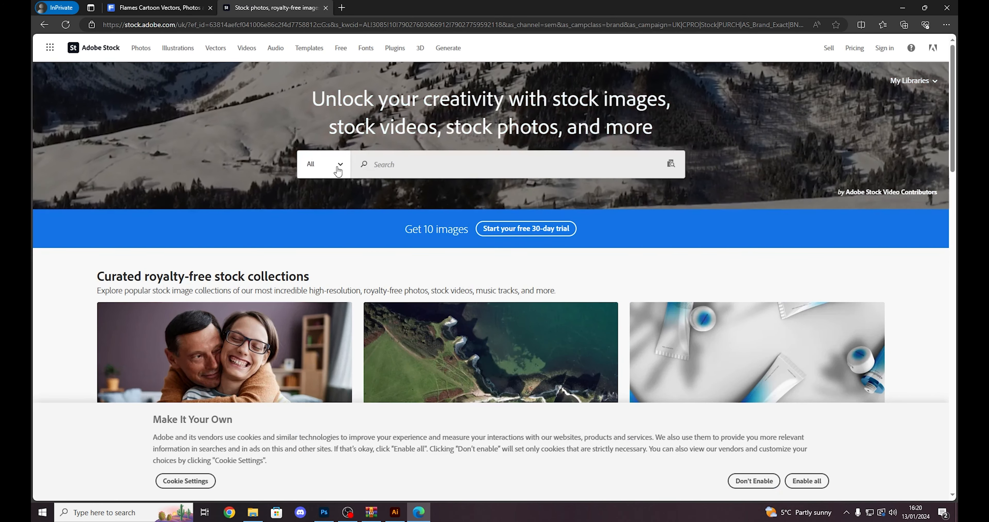
- Search Adobe Stock's free assets for "fire", enabling all cookies, browse the images, and return to the Freepik results
{"action": "left_click", "coordinate": [322, 164]}
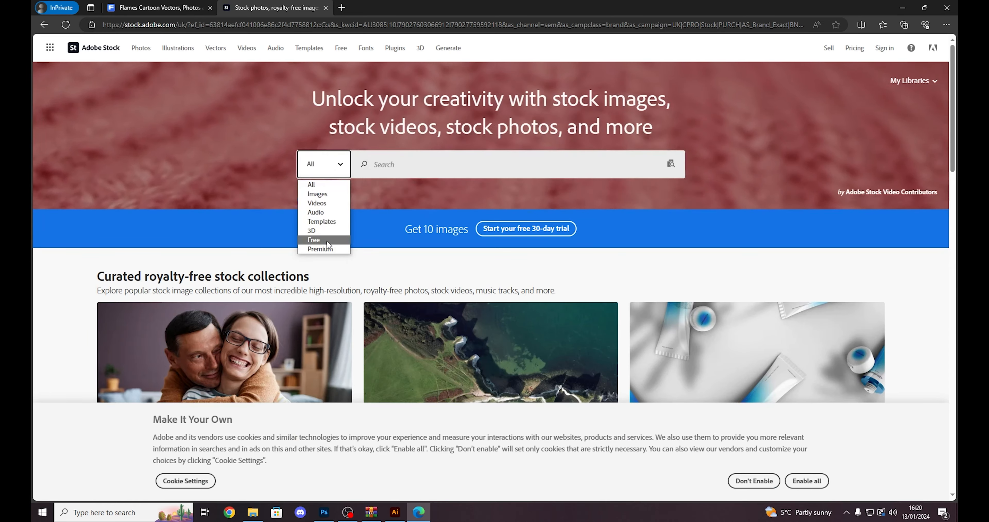
{"action": "left_click", "coordinate": [327, 239]}
{"action": "left_click", "coordinate": [387, 158]}
{"action": "type", "text": "fire"}
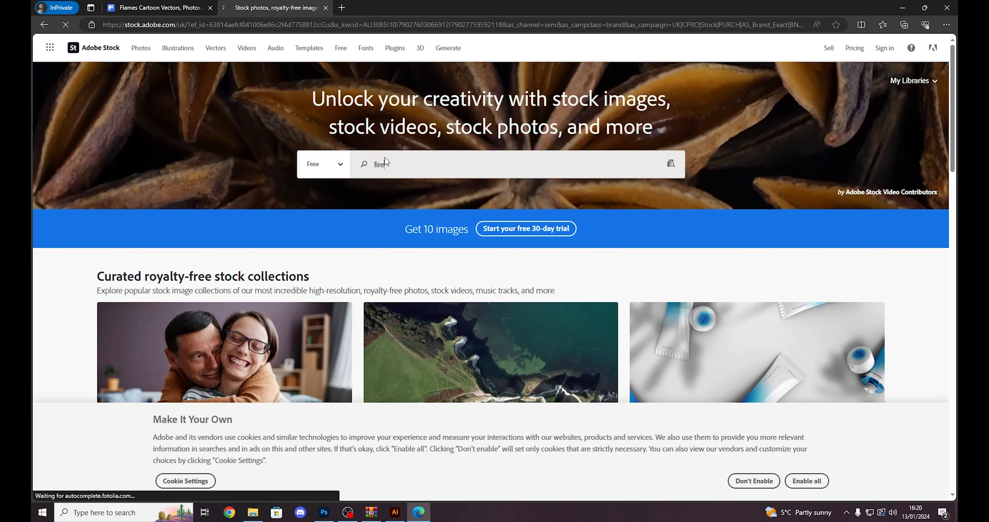
{"action": "key", "text": "Return"}
{"action": "scroll", "coordinate": [805, 455], "scroll_direction": "down", "scroll_amount": 5}
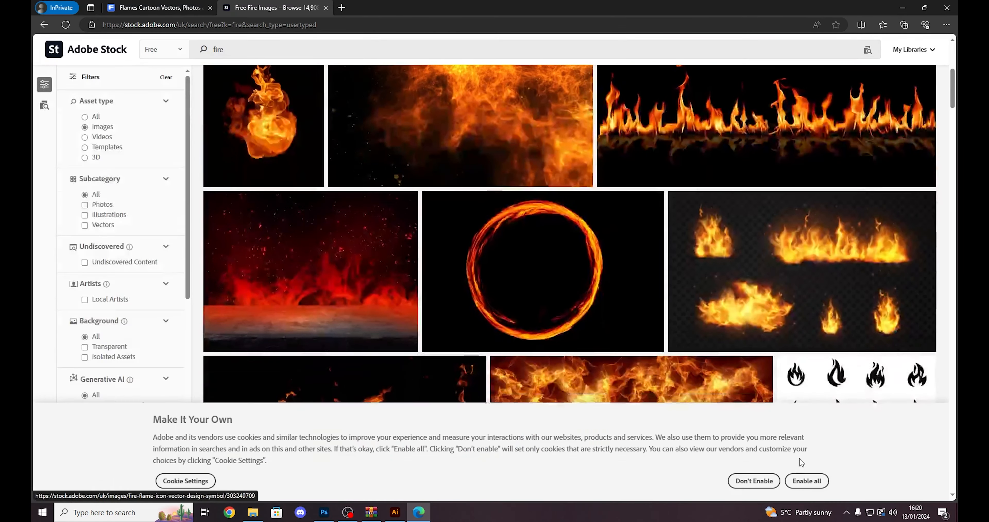
{"action": "left_click", "coordinate": [806, 480]}
{"action": "scroll", "coordinate": [524, 275], "scroll_direction": "down", "scroll_amount": 5}
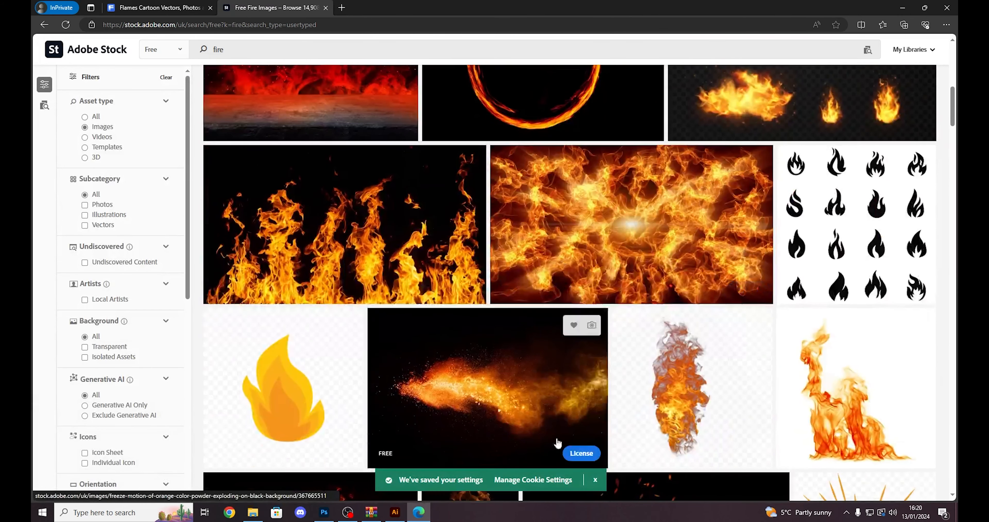
{"action": "left_click", "coordinate": [157, 8]}
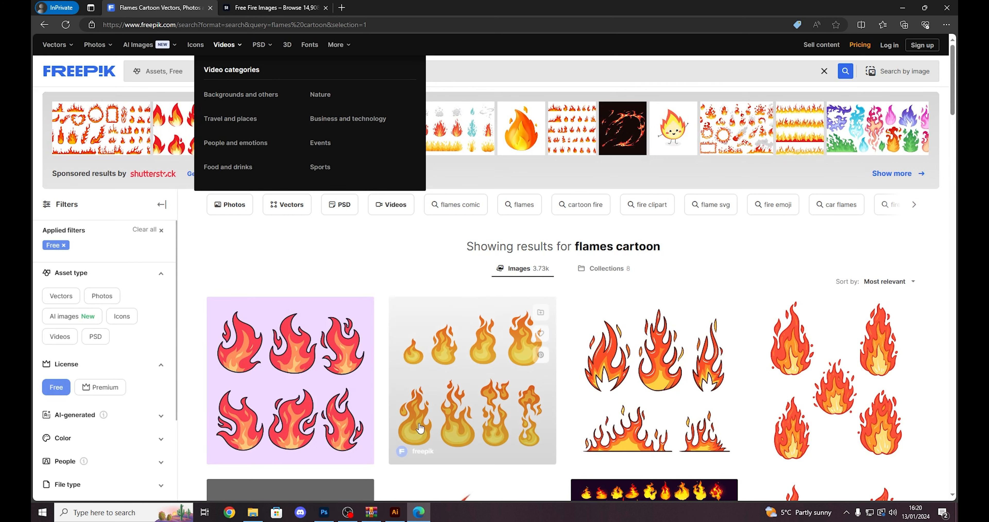
- Show the 1066.eps file inside the vector-realistic-burning-fire-flames-set.zip archive
{"action": "left_click", "coordinate": [371, 511]}
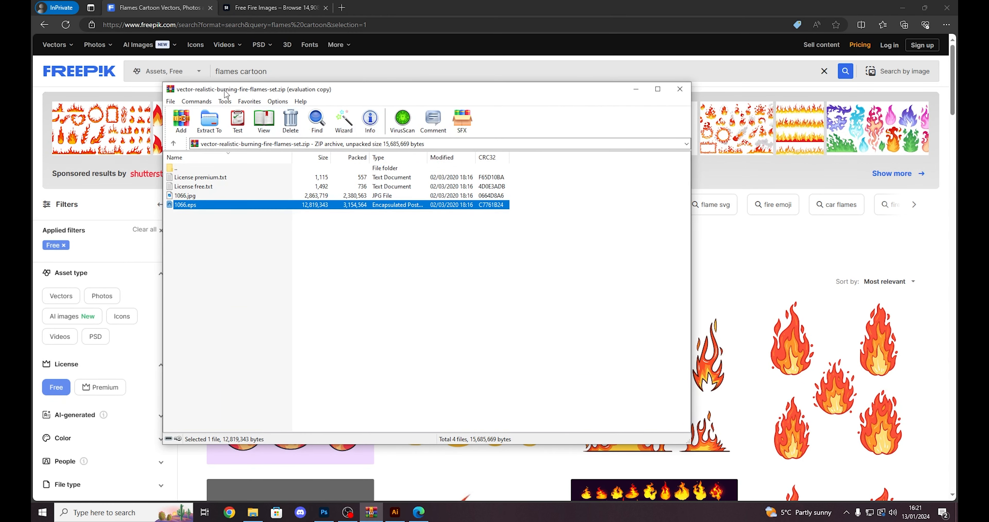
{"action": "left_click_drag", "start_coordinate": [226, 94], "coordinate": [309, 120]}
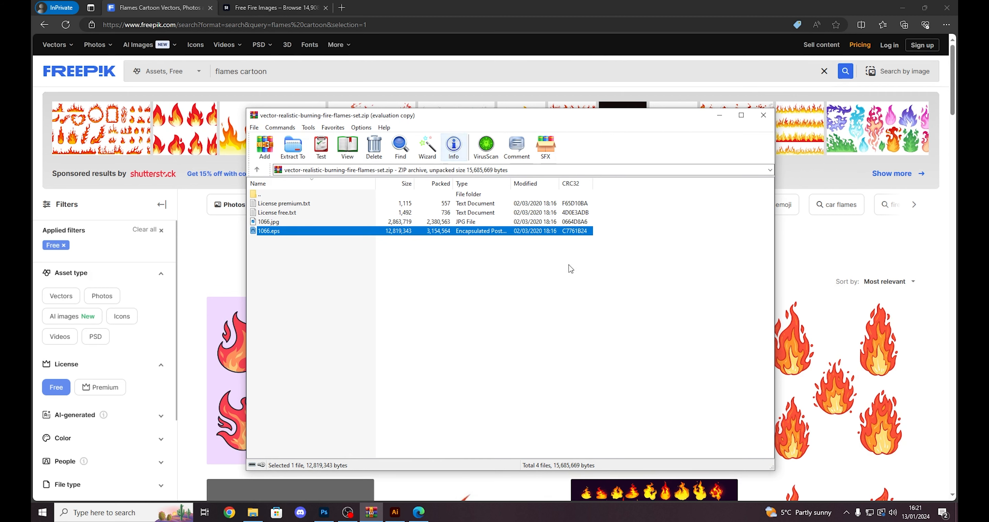
{"action": "left_click", "coordinate": [552, 320]}
{"action": "left_click", "coordinate": [504, 5]}
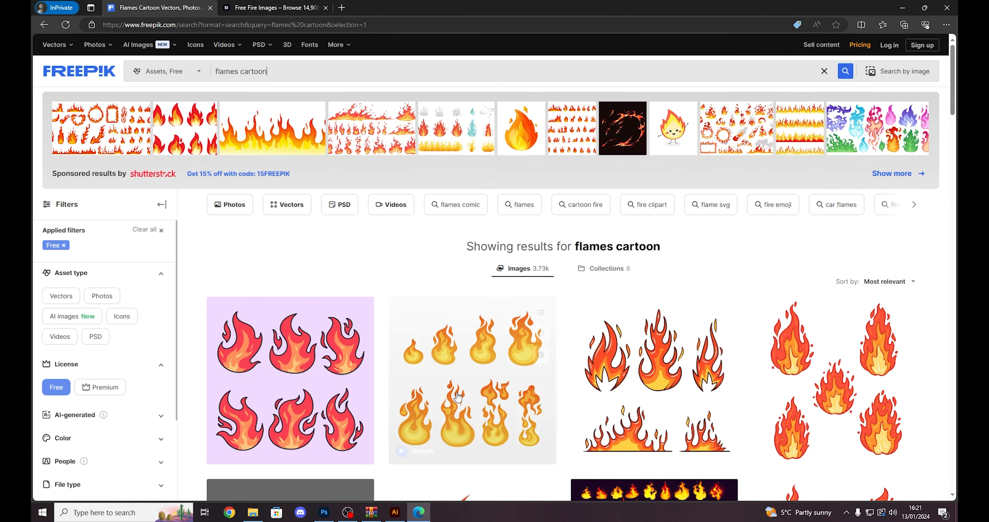
- Switch to Illustrator and copy the wide flame in the lower-left part of the 1066 artwork
{"action": "left_click", "coordinate": [402, 512]}
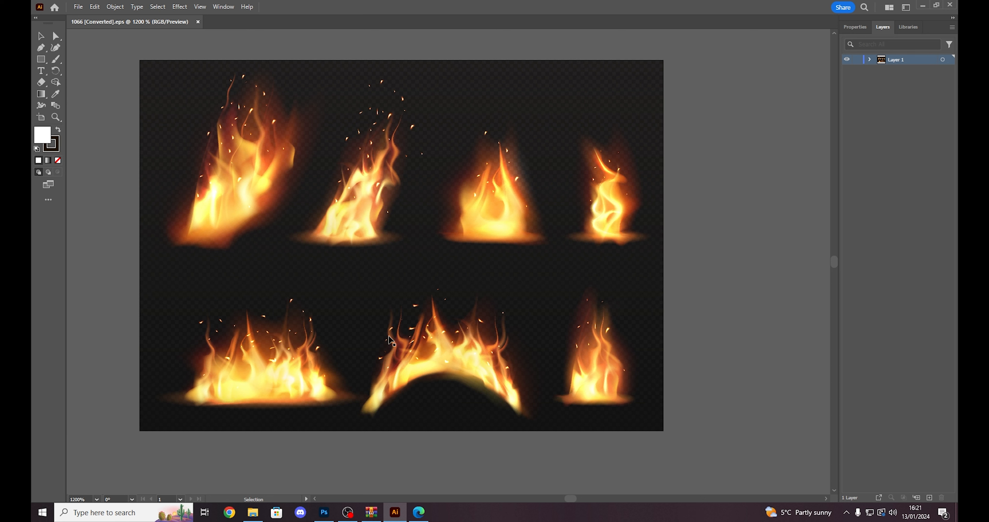
{"action": "left_click", "coordinate": [308, 372]}
{"action": "left_click", "coordinate": [295, 426]}
{"action": "left_click", "coordinate": [276, 369]}
{"action": "key", "text": "a"}
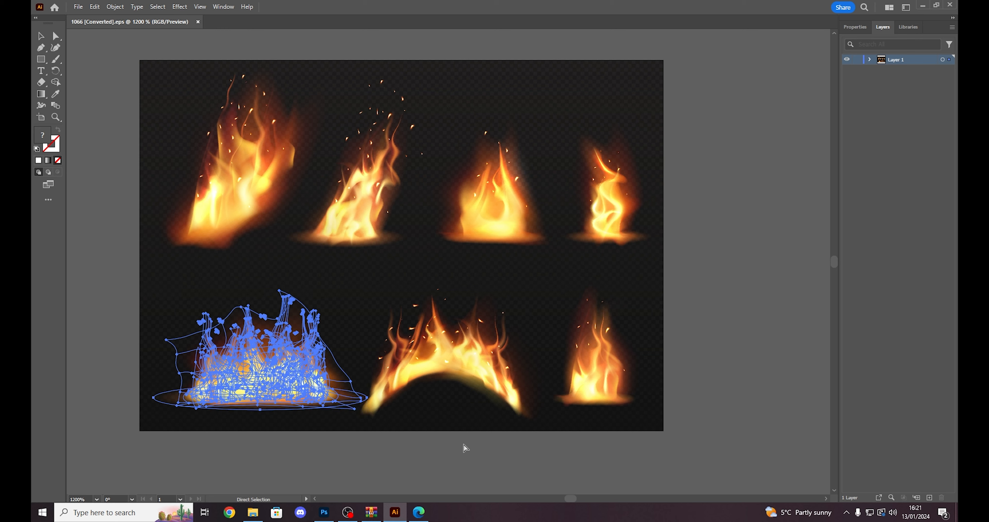
- Paste the flame as a Smart Object into the Untitled-1 thumbnail in Photoshop and place it over Lee Sin's raised fist
{"action": "key", "text": "alt+Tab"}
{"action": "key", "text": "ctrl+v"}
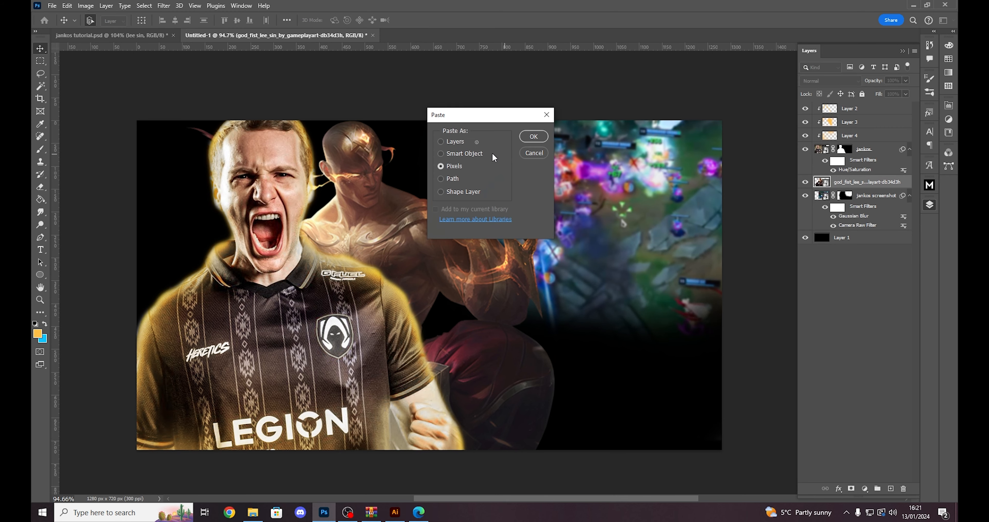
{"action": "left_click", "coordinate": [462, 153]}
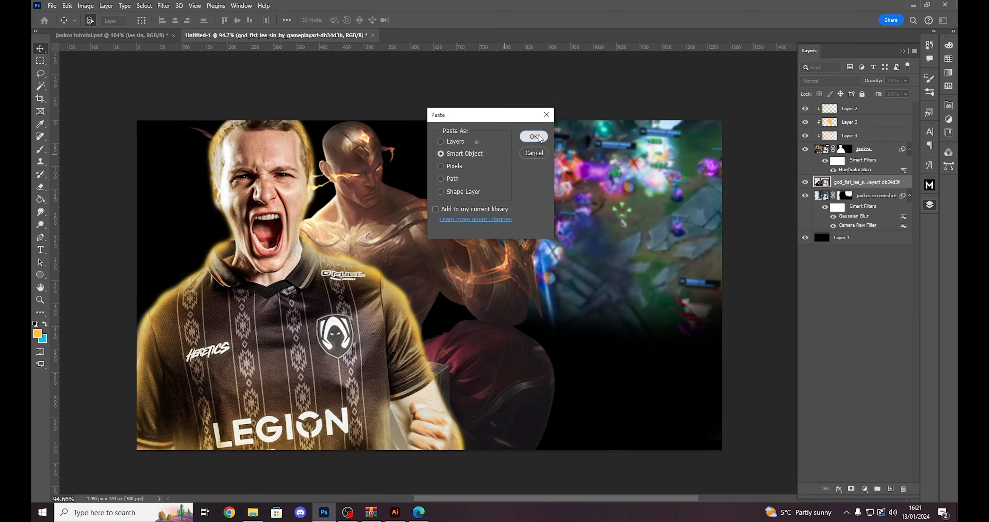
{"action": "left_click", "coordinate": [534, 136]}
{"action": "left_click_drag", "start_coordinate": [521, 226], "coordinate": [692, 131]}
{"action": "left_click_drag", "start_coordinate": [535, 240], "coordinate": [535, 240]}
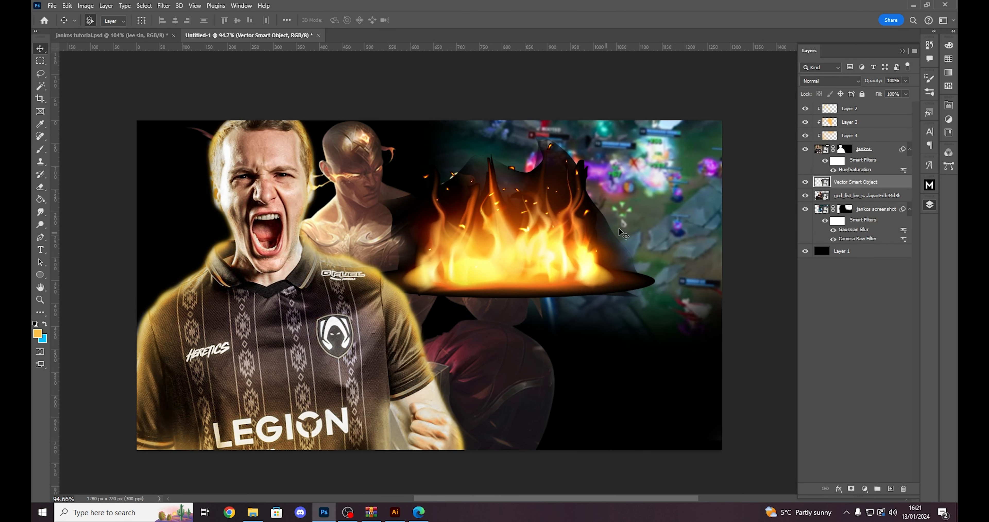
{"action": "left_click_drag", "start_coordinate": [502, 241], "coordinate": [524, 222]}
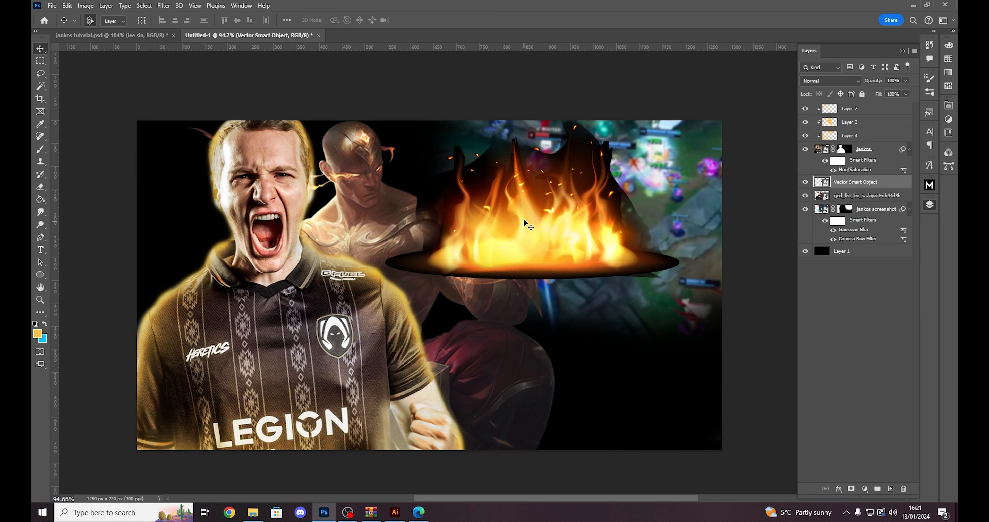
- Try to hide the dark left side of the flame by painting black on a new layer mask
{"action": "scroll", "coordinate": [451, 214], "scroll_direction": "up", "scroll_amount": 2}
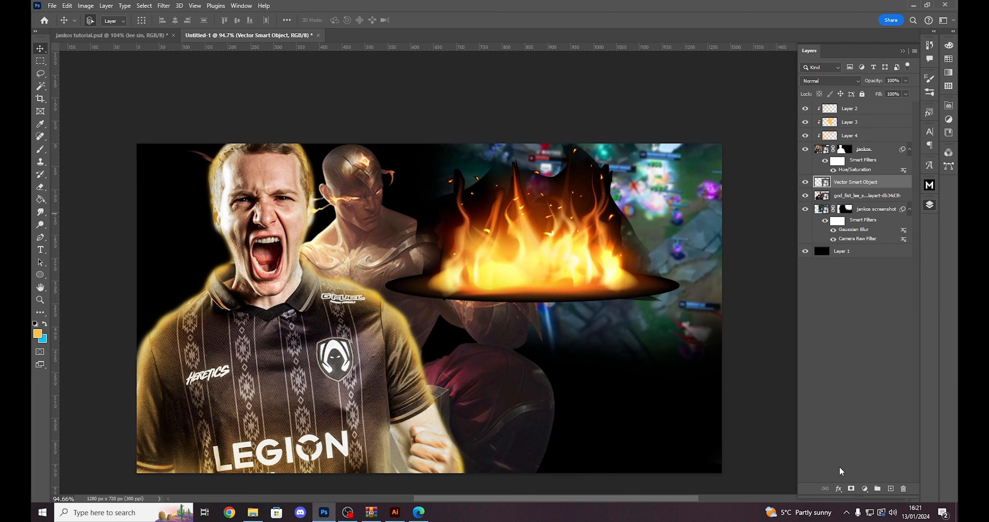
{"action": "left_click", "coordinate": [851, 488]}
{"action": "key", "text": "b"}
{"action": "key", "text": "bracketleft"}
{"action": "key", "text": "bracketleft"}
{"action": "key", "text": "bracketleft"}
{"action": "key", "text": "bracketleft"}
{"action": "key", "text": "bracketleft"}
{"action": "key", "text": "bracketleft"}
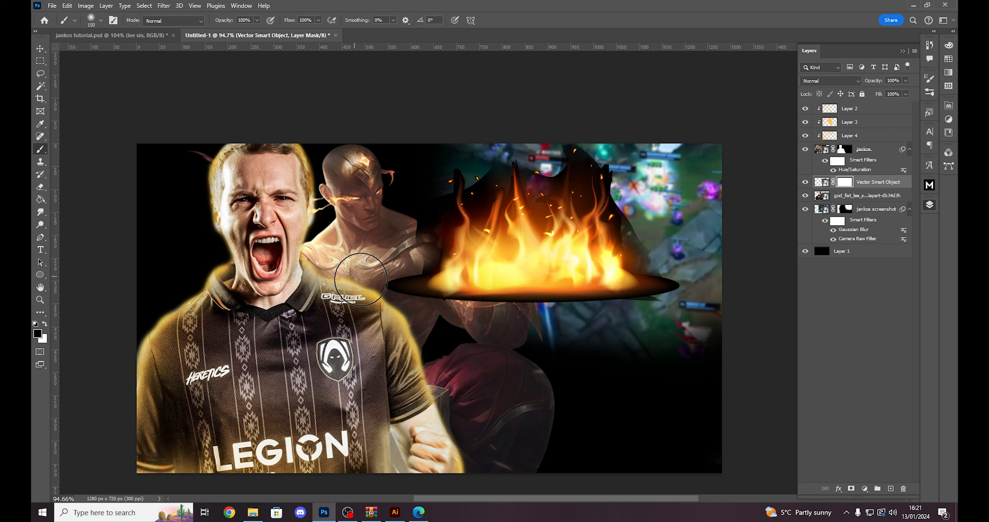
{"action": "mouse_move", "coordinate": [369, 288]}
{"action": "left_mouse_down"}
{"action": "mouse_move", "coordinate": [423, 239]}
{"action": "mouse_move", "coordinate": [421, 203]}
{"action": "mouse_move", "coordinate": [440, 216]}
{"action": "mouse_move", "coordinate": [429, 202]}
{"action": "mouse_move", "coordinate": [446, 167]}
{"action": "mouse_move", "coordinate": [410, 187]}
{"action": "left_mouse_up"}
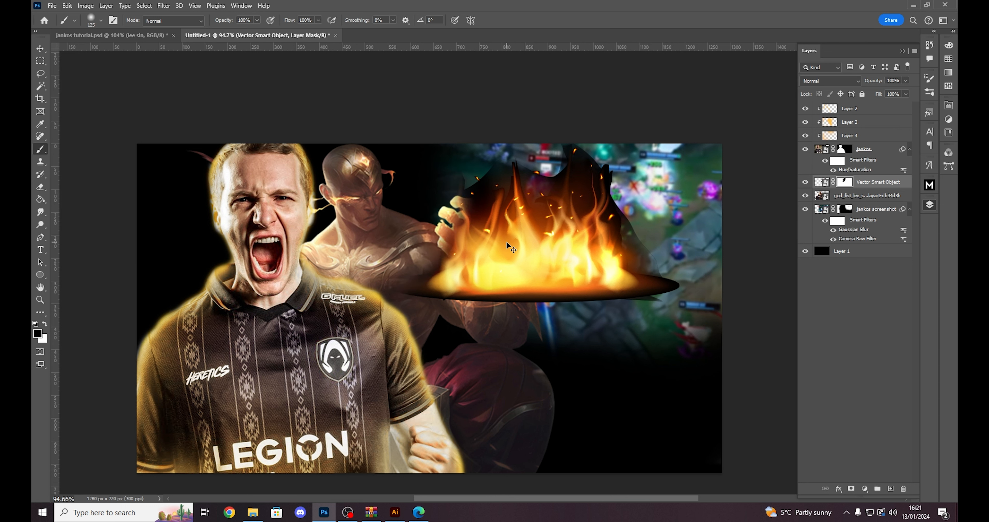
{"action": "key", "text": "ctrl+z"}
- Try to trace the left edge of the flame with the Pen tool
{"action": "left_click", "coordinate": [38, 238]}
{"action": "scroll", "coordinate": [426, 227], "scroll_direction": "up", "scroll_amount": 3}
{"action": "left_click", "coordinate": [475, 169]}
{"action": "left_click", "coordinate": [475, 184]}
{"action": "left_click", "coordinate": [483, 194]}
{"action": "left_click", "coordinate": [490, 203]}
{"action": "left_click", "coordinate": [496, 215]}
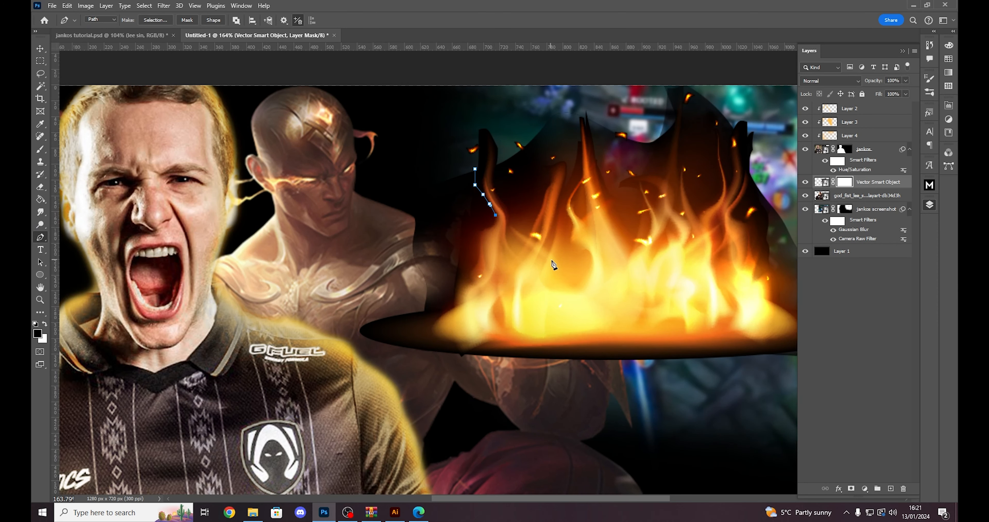
{"action": "scroll", "coordinate": [553, 322], "scroll_direction": "down", "scroll_amount": 5}
{"action": "scroll", "coordinate": [476, 268], "scroll_direction": "up", "scroll_amount": 3}
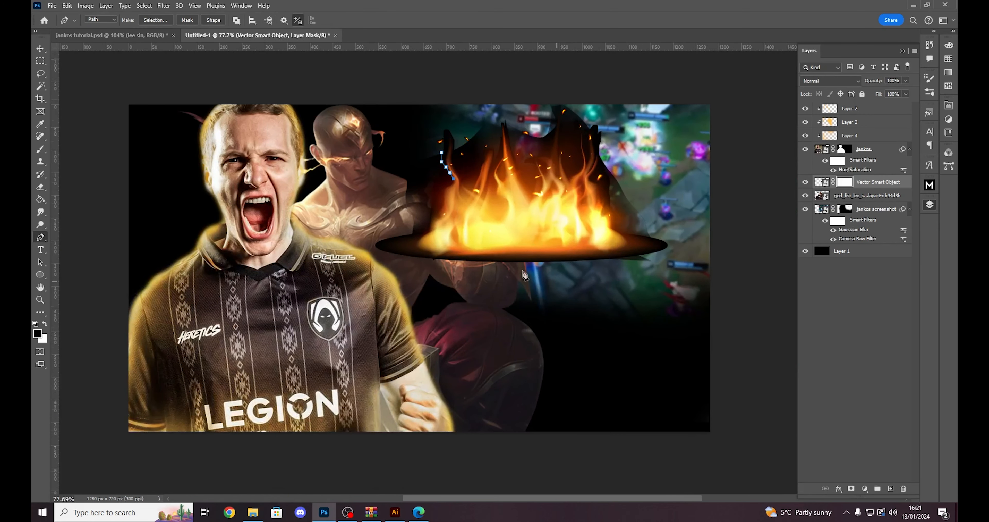
{"action": "scroll", "coordinate": [477, 299], "scroll_direction": "down", "scroll_amount": 1}
{"action": "scroll", "coordinate": [477, 300], "scroll_direction": "up", "scroll_amount": 1}
- Undo the pen path and the flame's layer mask
{"action": "key", "text": "ctrl+z"}
{"action": "key", "text": "ctrl+z"}
{"action": "key", "text": "ctrl+z"}
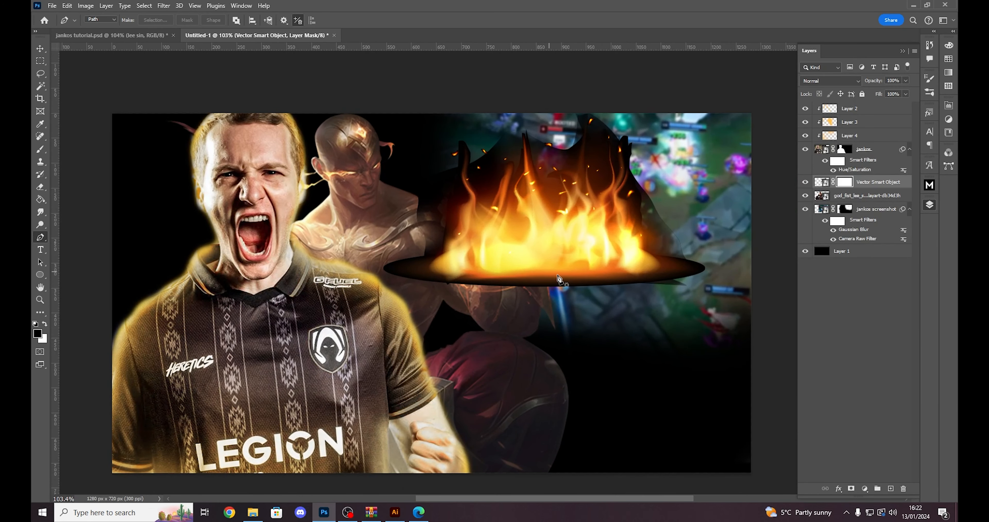
{"action": "scroll", "coordinate": [634, 298], "scroll_direction": "down", "scroll_amount": 2}
{"action": "scroll", "coordinate": [657, 278], "scroll_direction": "up", "scroll_amount": 2}
{"action": "left_click", "coordinate": [856, 181]}
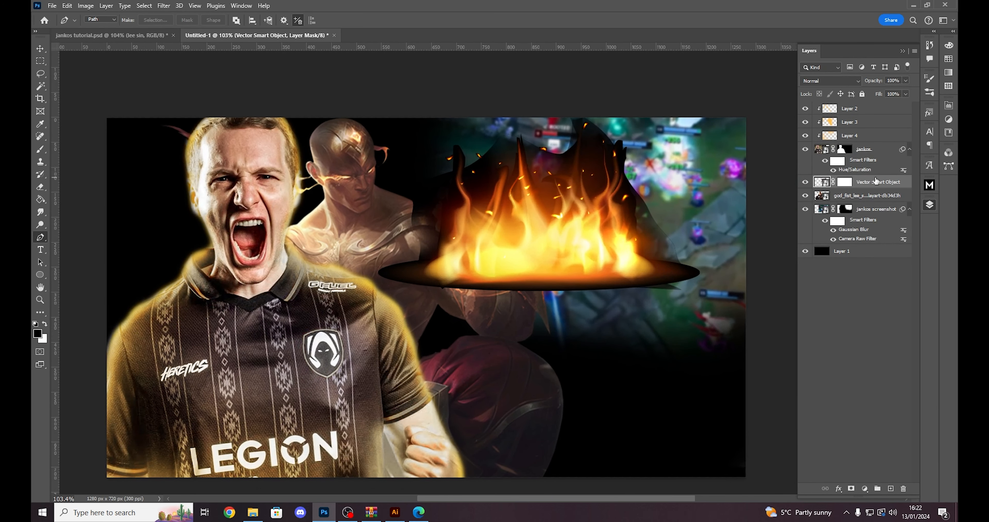
{"action": "key", "text": "ctrl+z"}
- Check the fire placement in jankos tutorial.psd and move the flame in Untitled-1 behind the player at the image's left edge
{"action": "key", "text": "v"}
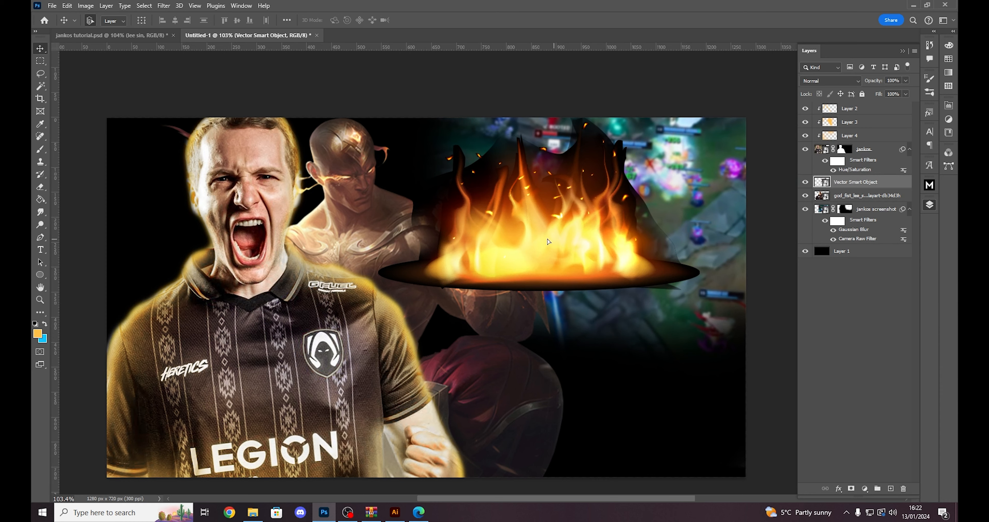
{"action": "left_click_drag", "start_coordinate": [548, 241], "coordinate": [387, 235]}
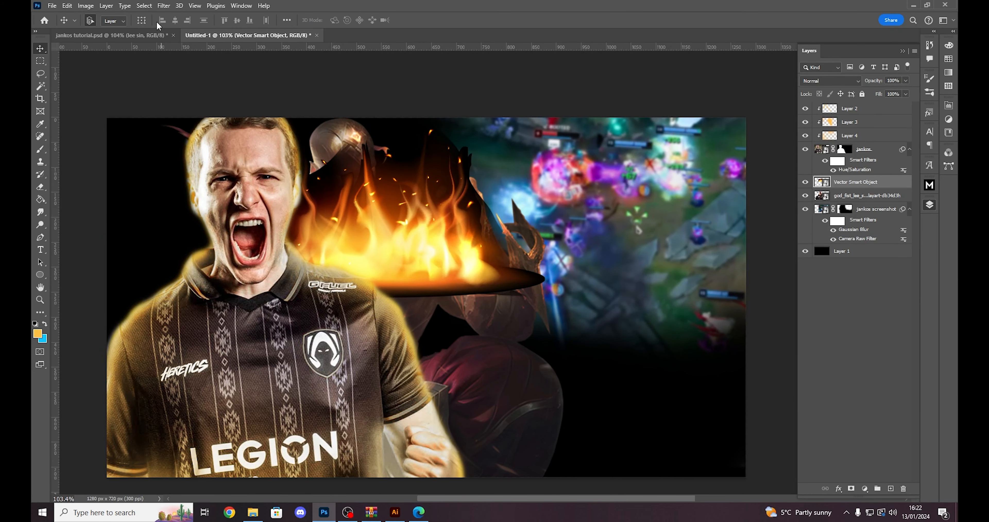
{"action": "left_click", "coordinate": [140, 36]}
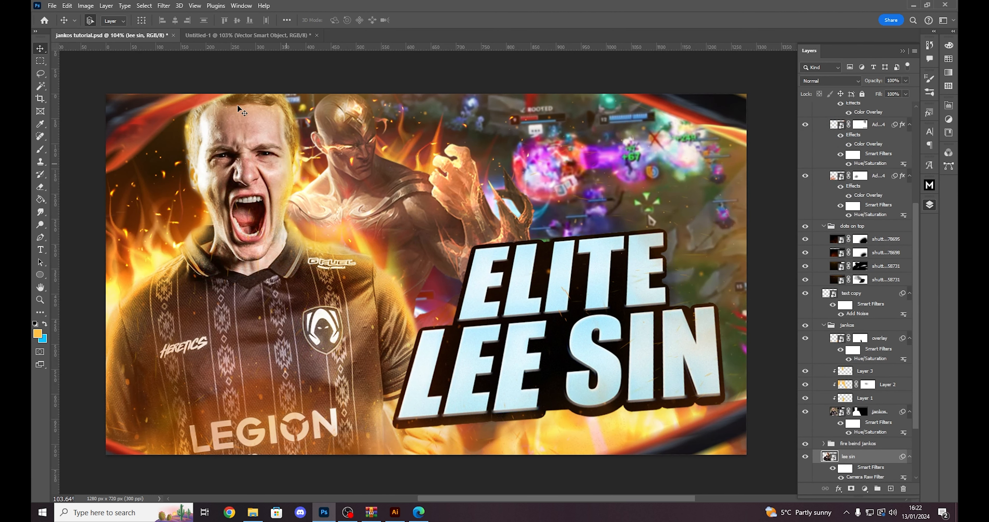
{"action": "left_click", "coordinate": [234, 38]}
{"action": "left_click_drag", "start_coordinate": [389, 224], "coordinate": [188, 249]}
- Rotate the flame counter-clockwise and fit it behind the player's shoulder at the image's left edge
{"action": "key", "text": "ctrl+t"}
{"action": "left_click_drag", "start_coordinate": [400, 205], "coordinate": [387, 179]}
{"action": "left_click_drag", "start_coordinate": [264, 227], "coordinate": [266, 248]}
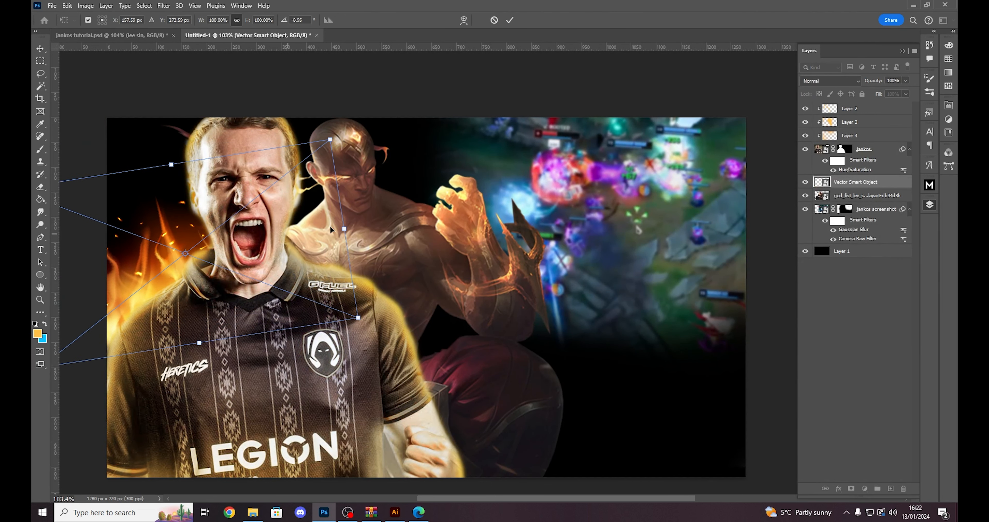
{"action": "left_click_drag", "start_coordinate": [371, 208], "coordinate": [368, 196]}
{"action": "left_click_drag", "start_coordinate": [284, 224], "coordinate": [286, 229]}
{"action": "key", "text": "Return"}
{"action": "scroll", "coordinate": [288, 232], "scroll_direction": "down", "scroll_amount": 2}
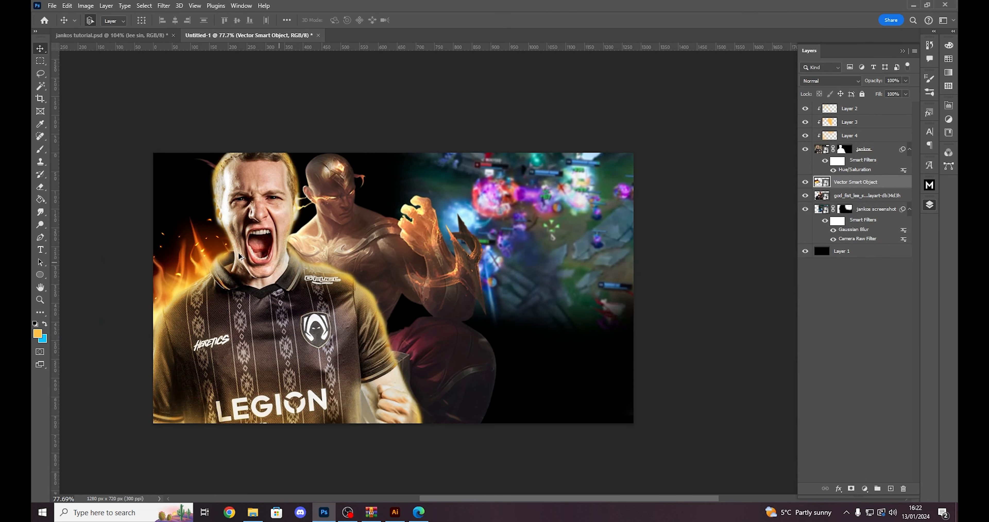
{"action": "scroll", "coordinate": [197, 242], "scroll_direction": "up", "scroll_amount": 3}
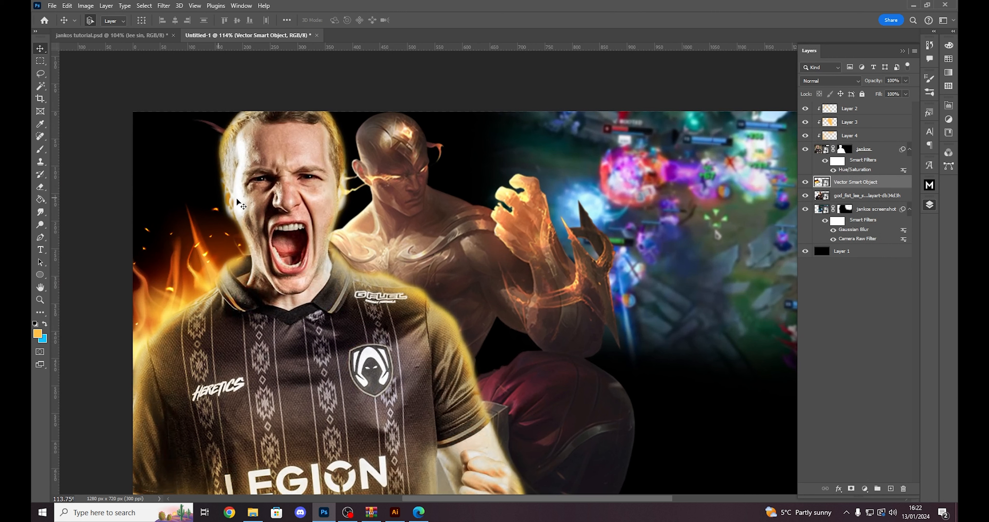
{"action": "scroll", "coordinate": [283, 251], "scroll_direction": "down", "scroll_amount": 2}
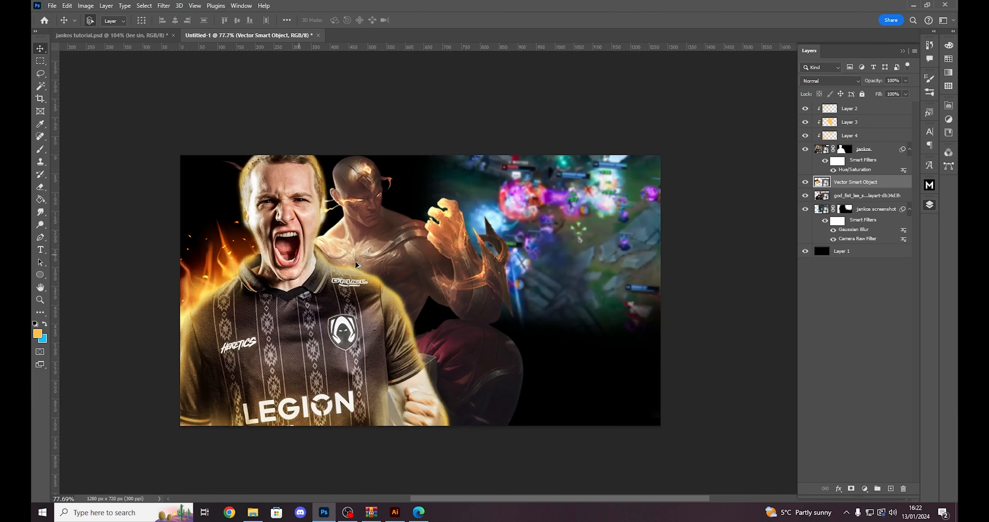
{"action": "scroll", "coordinate": [353, 271], "scroll_direction": "up", "scroll_amount": 2}
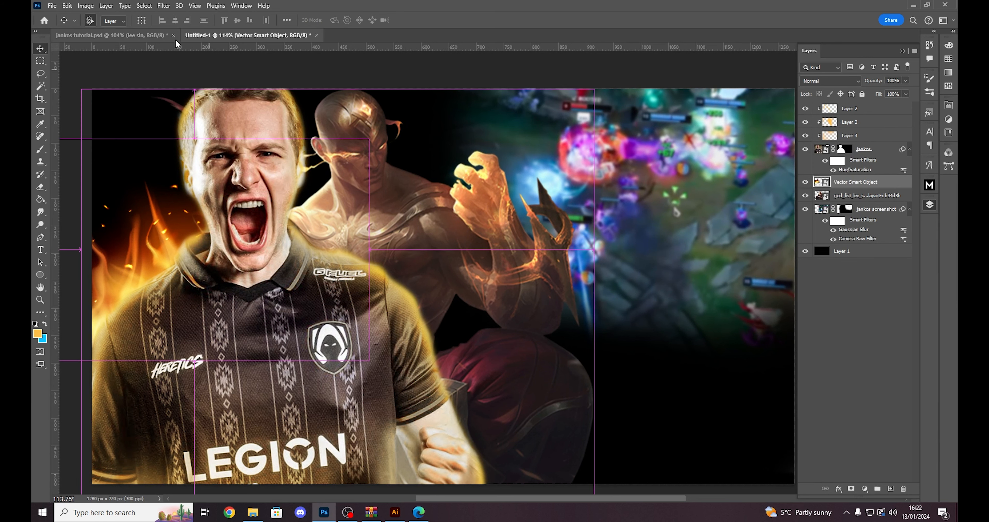
- Paste a second copy of the flame, rotate it clockwise and position it behind the player's other shoulder, next to Lee Sin
{"action": "key", "text": "ctrl+v"}
{"action": "key", "text": "ctrl+t"}
{"action": "left_click_drag", "start_coordinate": [258, 223], "coordinate": [421, 225]}
{"action": "left_click_drag", "start_coordinate": [587, 221], "coordinate": [571, 296]}
{"action": "left_click_drag", "start_coordinate": [383, 257], "coordinate": [371, 292]}
{"action": "left_click_drag", "start_coordinate": [577, 281], "coordinate": [572, 326]}
{"action": "left_click_drag", "start_coordinate": [408, 295], "coordinate": [375, 260]}
{"action": "key", "text": "Return"}
- Add a layer mask to the second flame and paint out its dark base edge above the player's left-hand shoulder
{"action": "scroll", "coordinate": [403, 284], "scroll_direction": "down", "scroll_amount": 1}
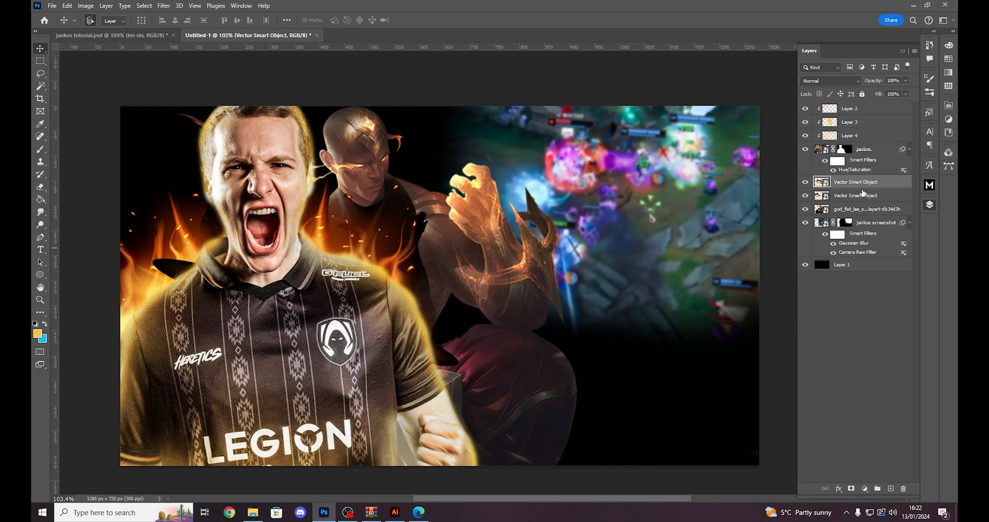
{"action": "left_click", "coordinate": [851, 488]}
{"action": "key", "text": "b"}
{"action": "key", "text": "d"}
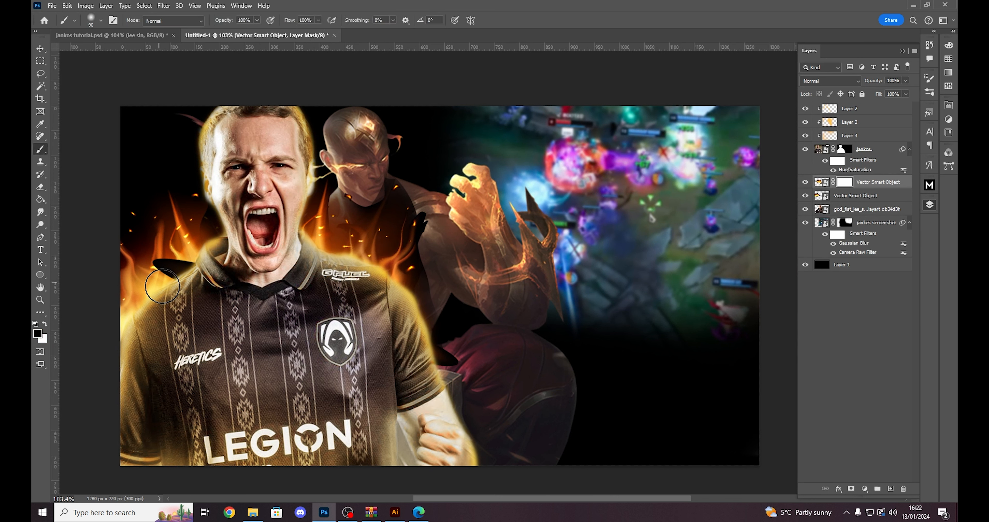
{"action": "mouse_move", "coordinate": [162, 285]}
{"action": "left_mouse_down"}
{"action": "mouse_move", "coordinate": [170, 261]}
{"action": "mouse_move", "coordinate": [194, 244]}
{"action": "mouse_move", "coordinate": [203, 192]}
{"action": "left_mouse_up"}
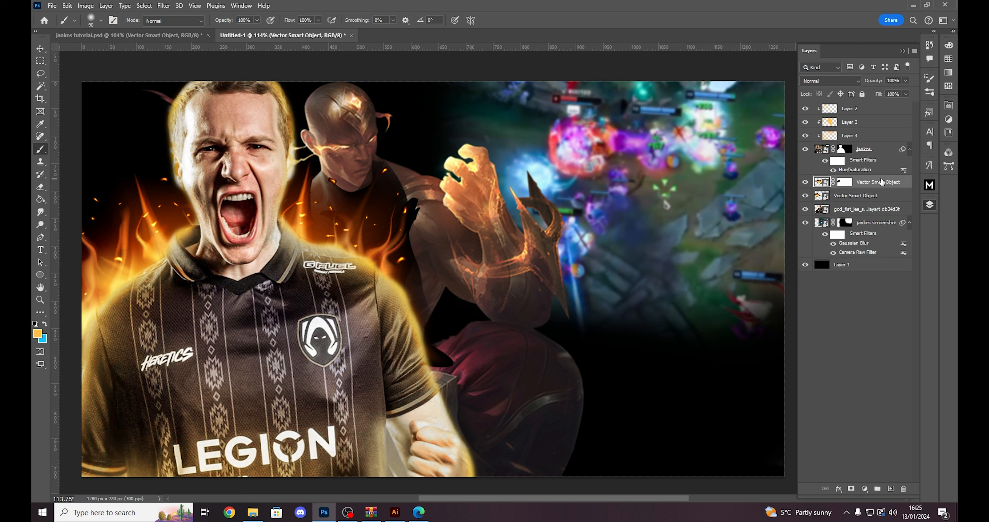
- Set the second flame's blend mode to Lighten and rotate it about 8° clockwise, fitting it along the player's shoulder
{"action": "left_click", "coordinate": [824, 80]}
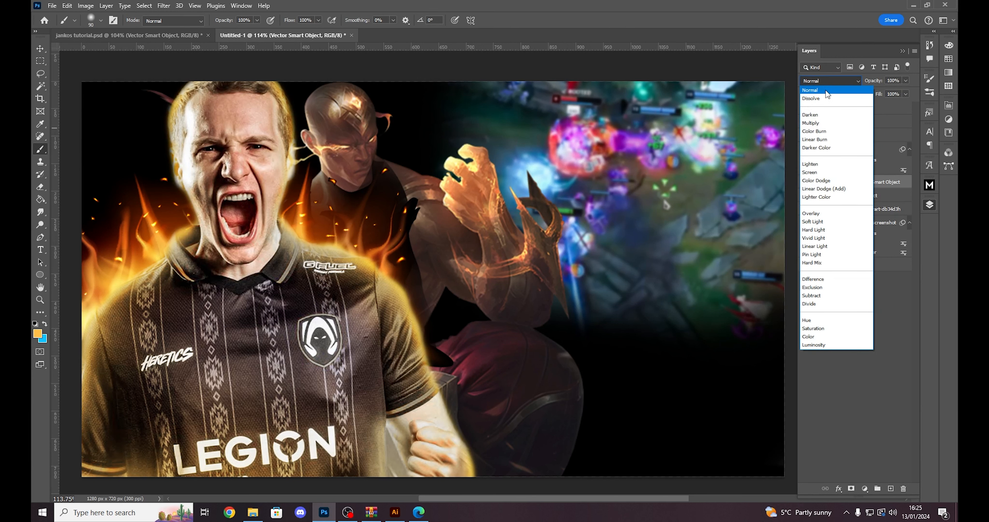
{"action": "left_click", "coordinate": [821, 164]}
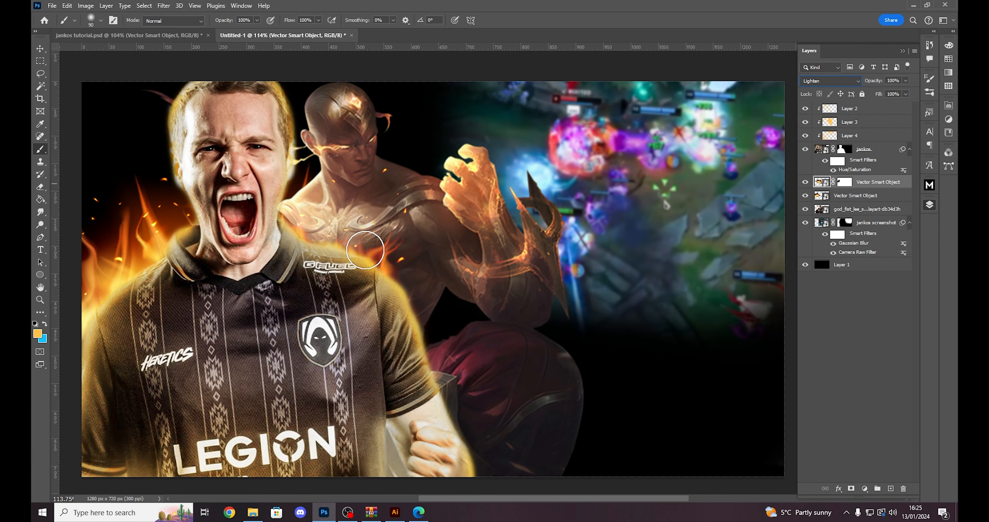
{"action": "key", "text": "ctrl+t"}
{"action": "left_click_drag", "start_coordinate": [495, 239], "coordinate": [495, 257]}
{"action": "left_click_drag", "start_coordinate": [369, 268], "coordinate": [399, 231]}
{"action": "left_click_drag", "start_coordinate": [521, 236], "coordinate": [521, 247]}
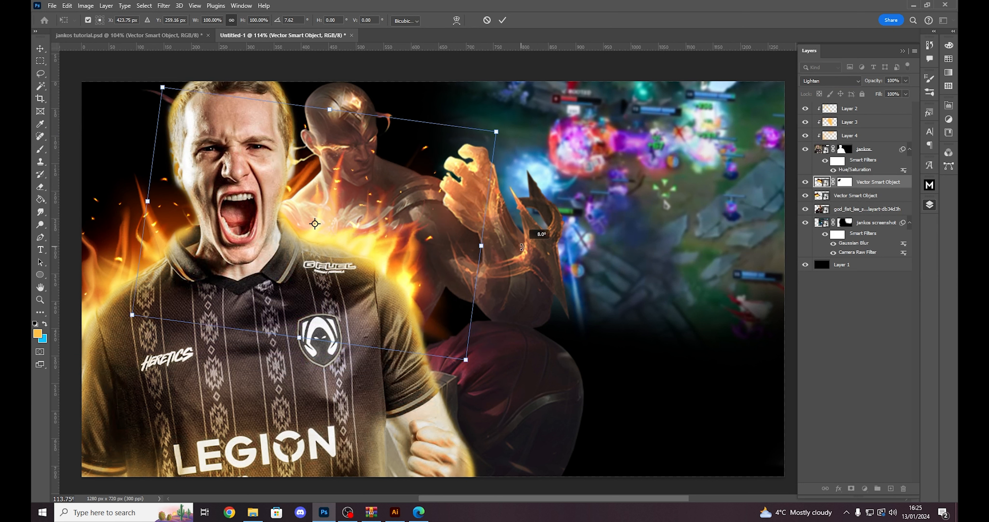
{"action": "left_click_drag", "start_coordinate": [428, 229], "coordinate": [406, 232]}
{"action": "key", "text": "Return"}
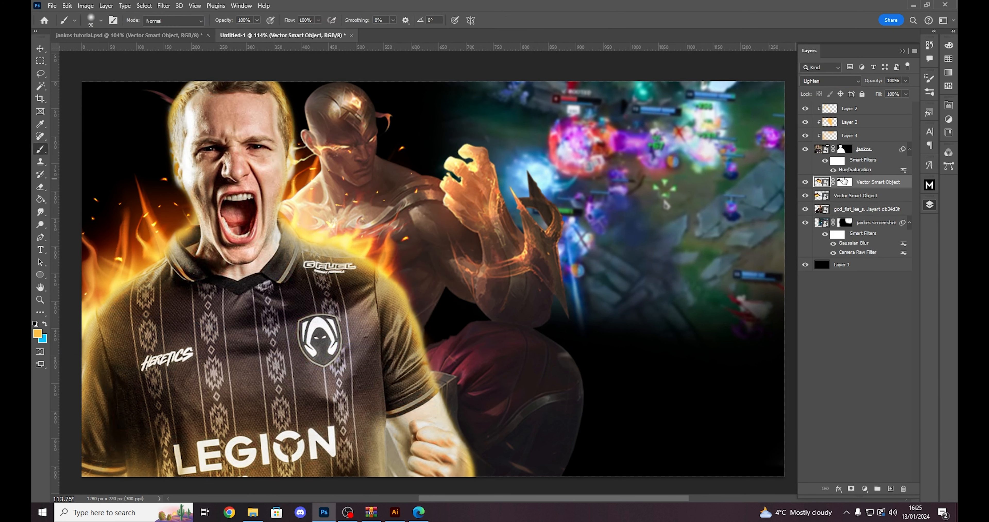
- Paint black on the second flame's layer mask to hide the stray fire over Lee Sin's face
{"action": "left_click", "coordinate": [843, 182]}
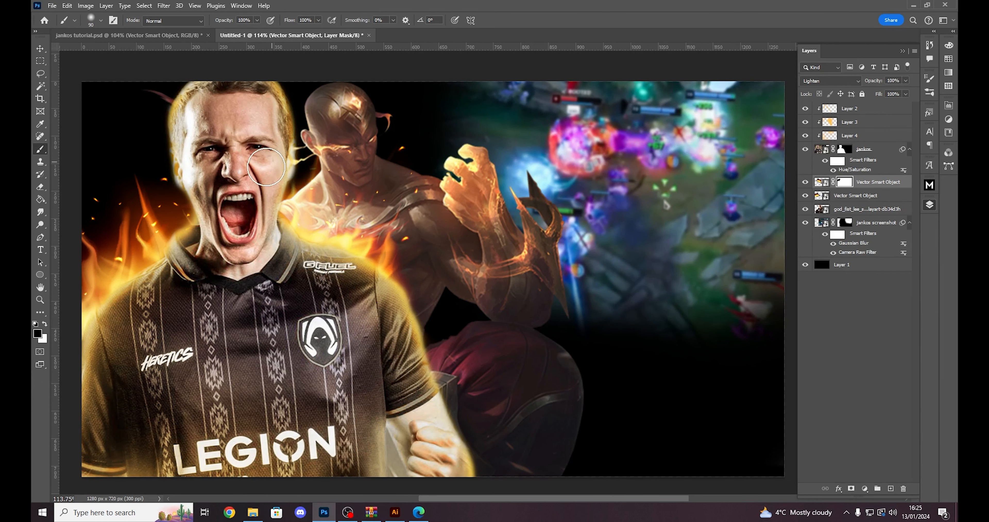
{"action": "left_click_drag", "start_coordinate": [323, 157], "coordinate": [340, 180]}
{"action": "scroll", "coordinate": [456, 273], "scroll_direction": "down", "scroll_amount": 4}
- Try moving the second flame farther up over Lee Sin's chest, and undo the move
{"action": "left_click", "coordinate": [822, 181]}
{"action": "scroll", "coordinate": [377, 266], "scroll_direction": "up", "scroll_amount": 5}
{"action": "key", "text": "v"}
{"action": "mouse_move", "coordinate": [361, 263]}
{"action": "left_mouse_down"}
{"action": "mouse_move", "coordinate": [398, 218]}
{"action": "mouse_move", "coordinate": [507, 239]}
{"action": "mouse_move", "coordinate": [576, 290]}
{"action": "mouse_move", "coordinate": [413, 265]}
{"action": "mouse_move", "coordinate": [422, 233]}
{"action": "left_mouse_up"}
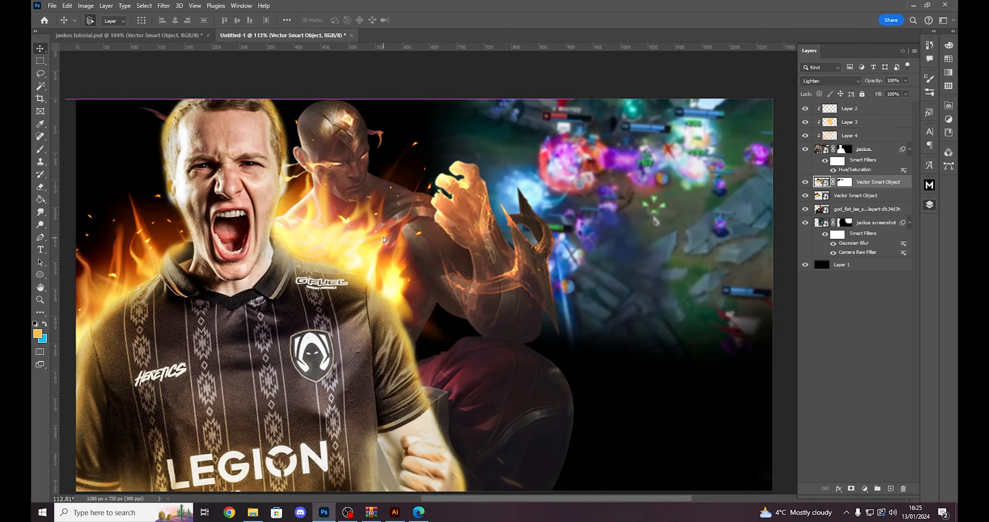
{"action": "key", "text": "ctrl+z"}
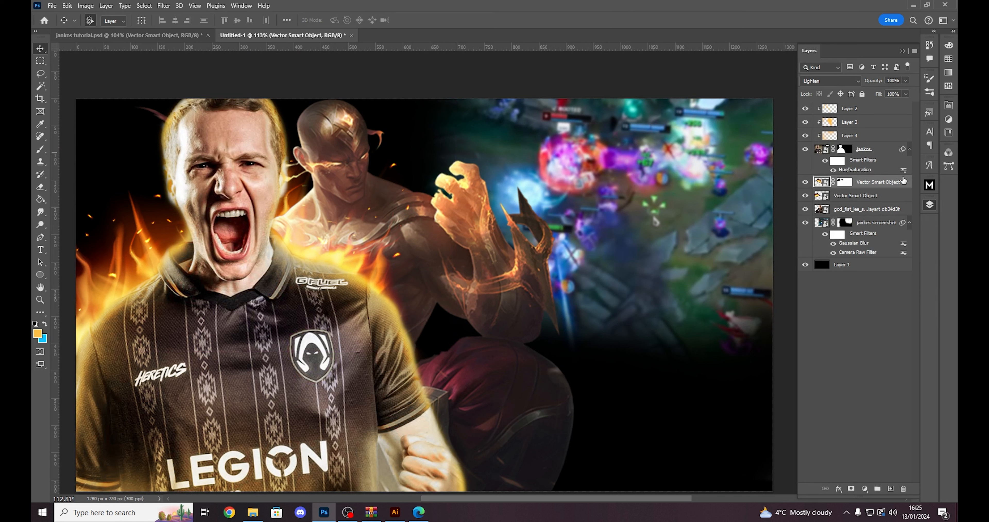
- Compare the second flame's Normal and Lighten blend modes against Lee Sin, keeping Lighten
{"action": "left_click", "coordinate": [883, 149]}
{"action": "left_click", "coordinate": [877, 185]}
{"action": "left_click", "coordinate": [829, 81]}
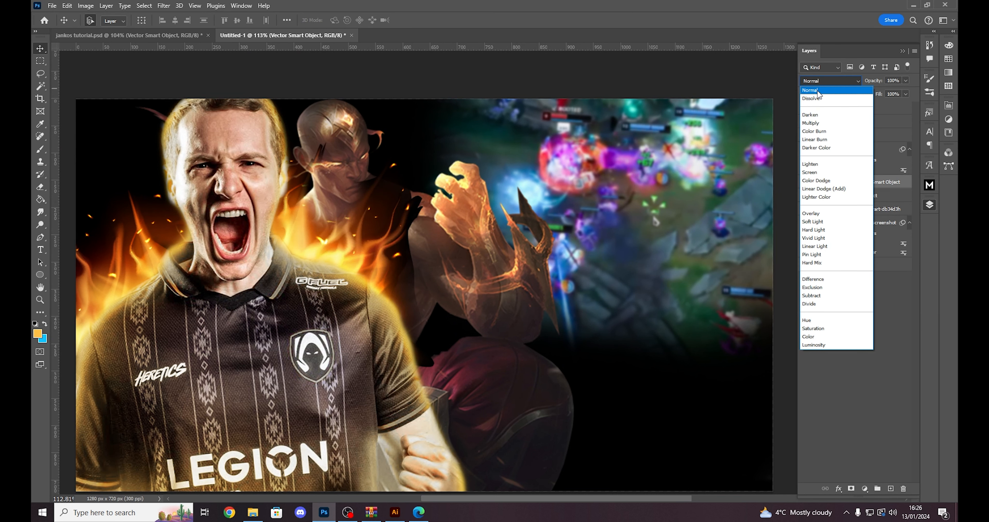
{"action": "left_click", "coordinate": [819, 165]}
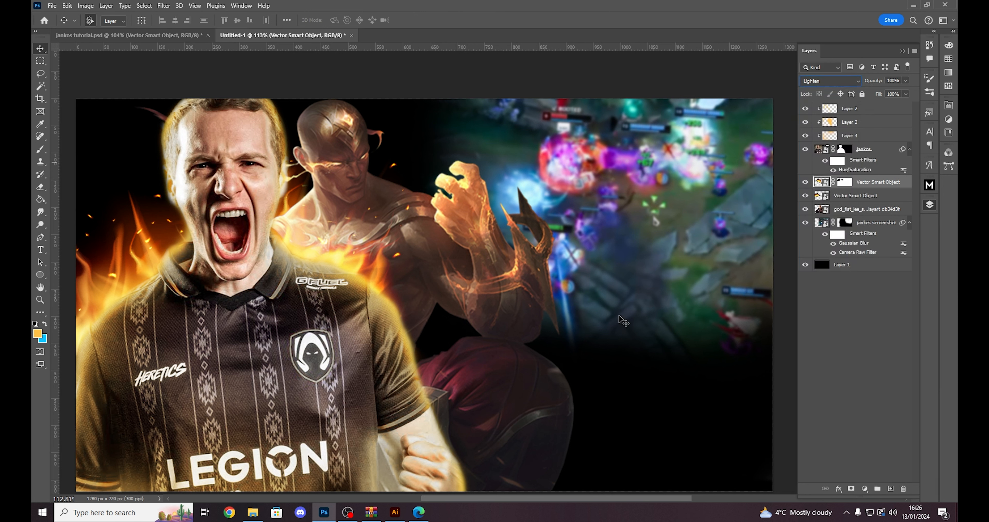
{"action": "left_click", "coordinate": [501, 76]}
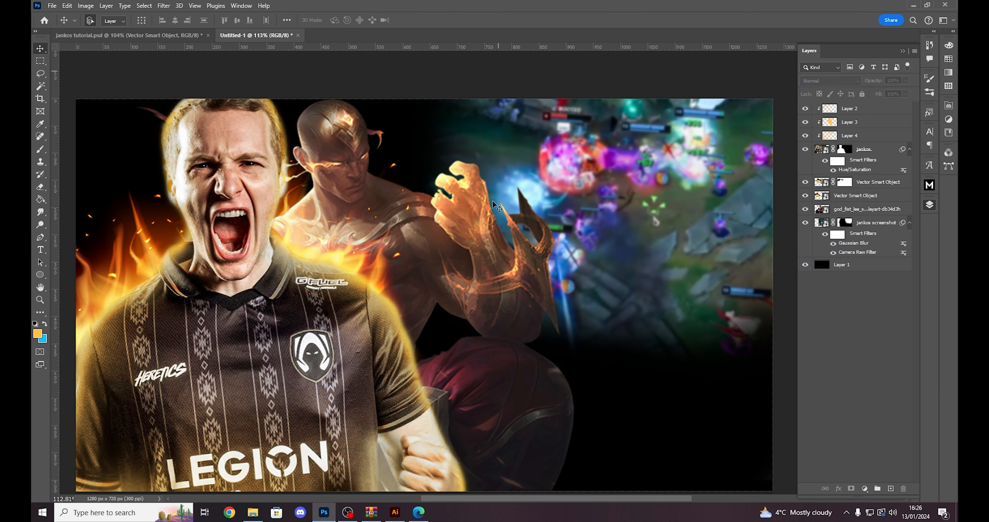
{"action": "left_click", "coordinate": [871, 187]}
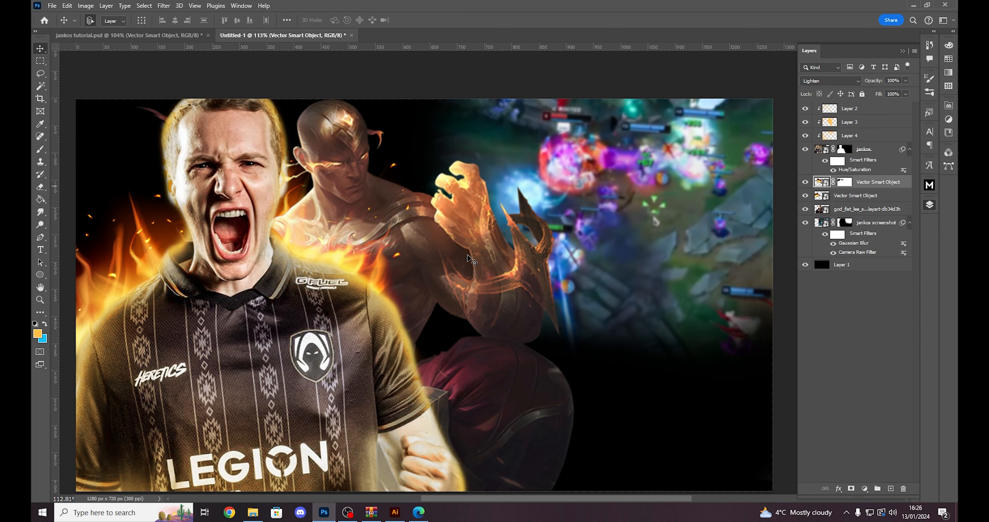
{"action": "scroll", "coordinate": [471, 261], "scroll_direction": "down", "scroll_amount": 3}
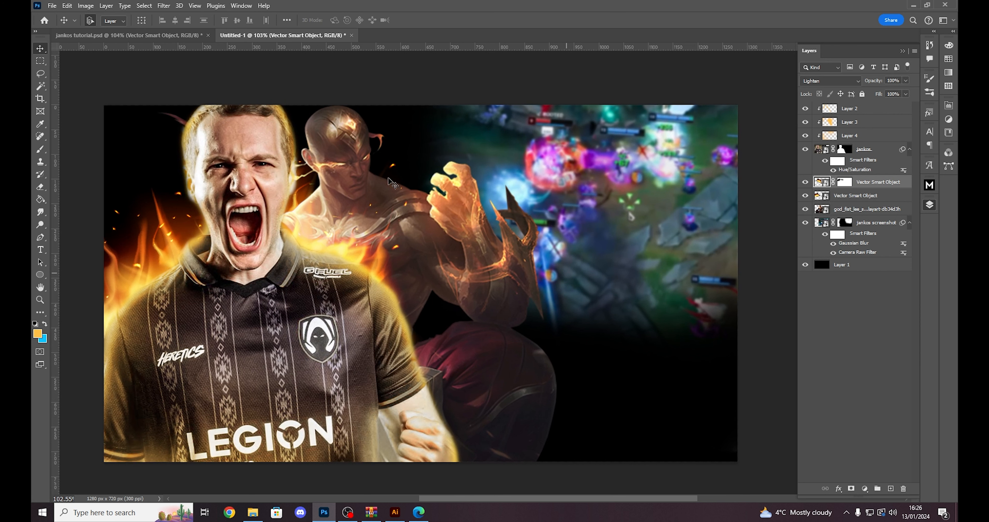
{"action": "scroll", "coordinate": [331, 230], "scroll_direction": "down", "scroll_amount": 1}
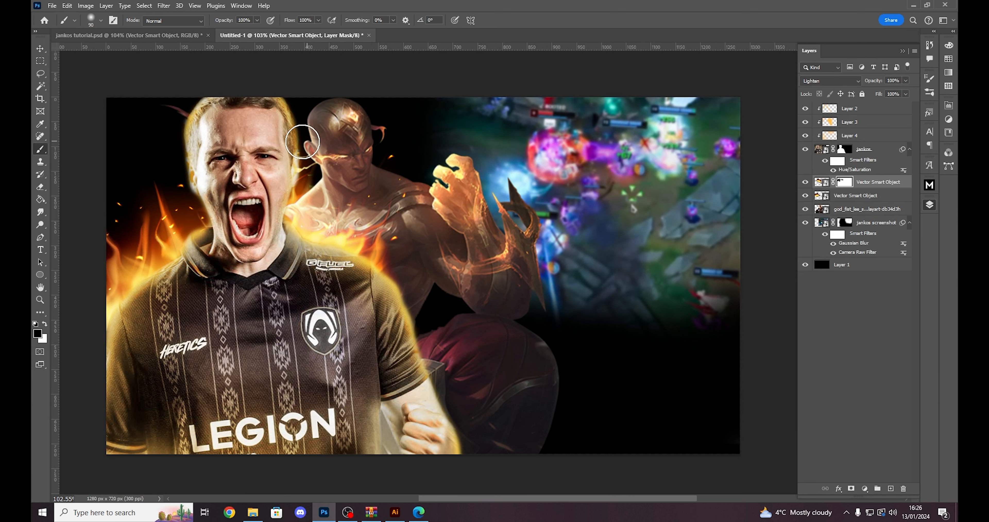
- Duplicate the first flame, place the copy beneath the Lee Sin layer, and position it behind his head and the player's face
{"action": "left_click", "coordinate": [875, 183]}
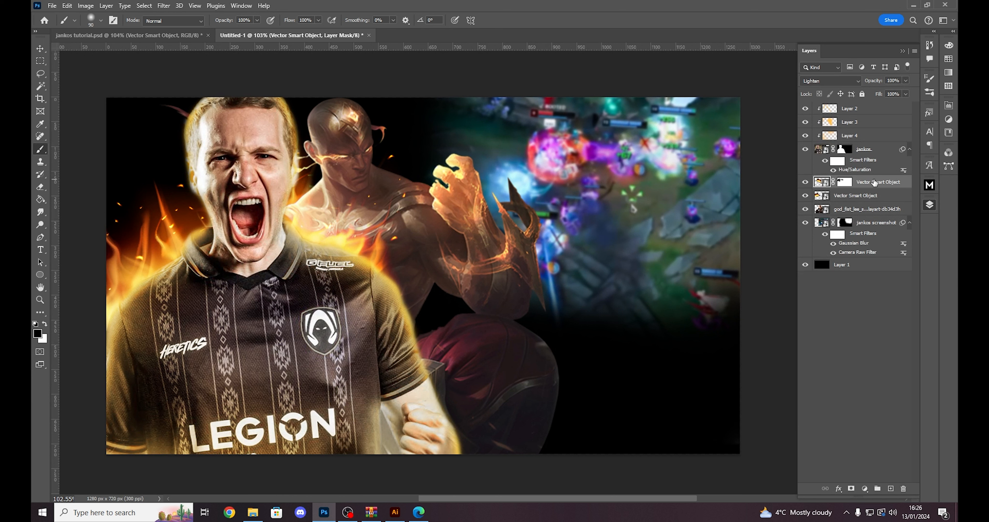
{"action": "left_click", "coordinate": [851, 199]}
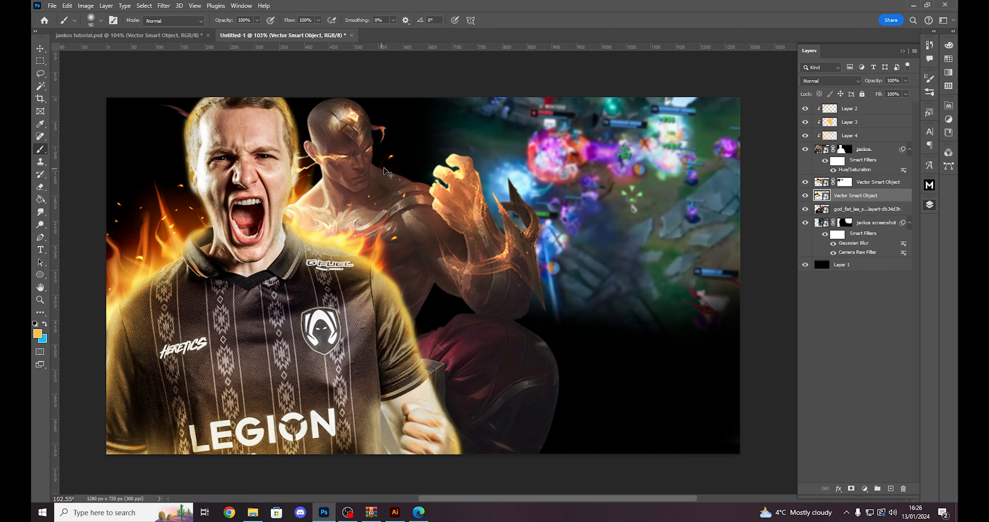
{"action": "key", "text": "ctrl+j"}
{"action": "key", "text": "ctrl+t"}
{"action": "left_click_drag", "start_coordinate": [268, 187], "coordinate": [400, 165]}
{"action": "left_click_drag", "start_coordinate": [433, 164], "coordinate": [442, 168]}
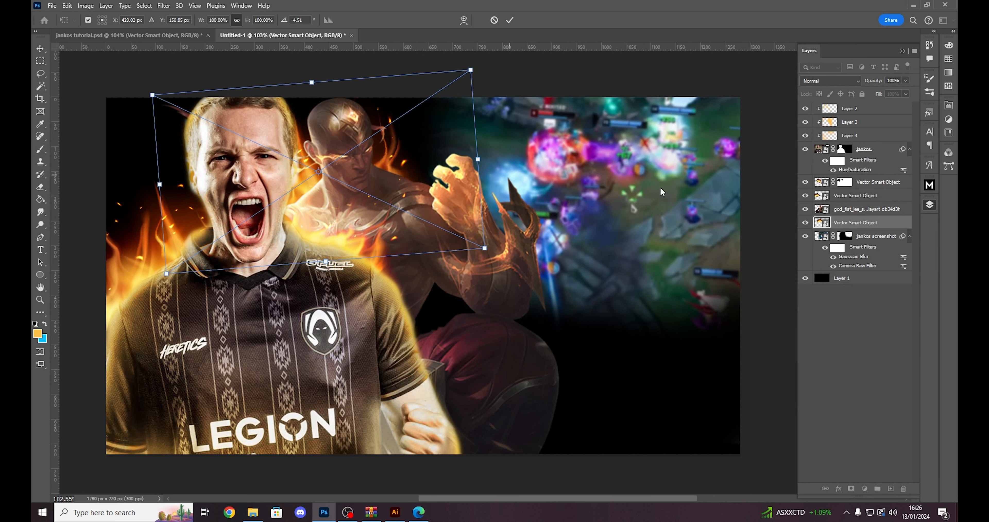
{"action": "key", "text": "Return"}
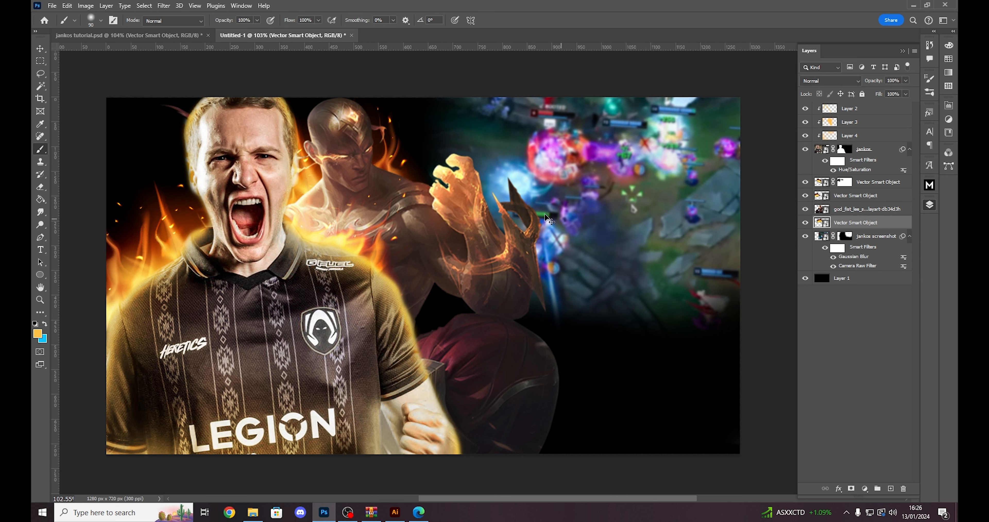
- Duplicate the flame behind Lee Sin, then shift and rotate the copy to fill the space between his head and raised fist
{"action": "key", "text": "ctrl+j"}
{"action": "key", "text": "ctrl+t"}
{"action": "left_click_drag", "start_coordinate": [394, 169], "coordinate": [482, 179]}
{"action": "left_click_drag", "start_coordinate": [581, 152], "coordinate": [576, 215]}
{"action": "mouse_move", "coordinate": [499, 209]}
{"action": "left_mouse_down"}
{"action": "mouse_move", "coordinate": [541, 209]}
{"action": "mouse_move", "coordinate": [500, 190]}
{"action": "left_mouse_up"}
{"action": "key", "text": "Return"}
- Mask out the new flame copy's fire beside the player's face and set the copy's blend mode to Lighten
{"action": "key", "text": "b"}
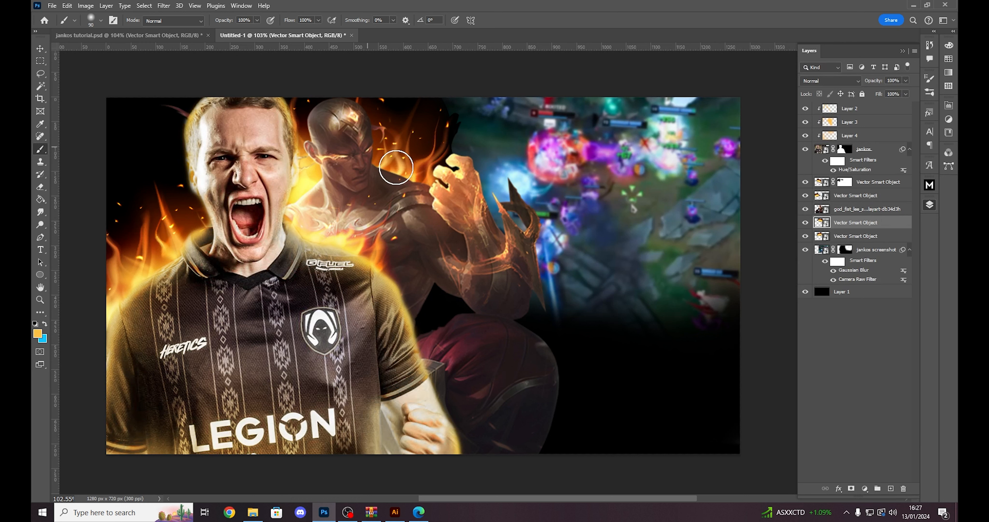
{"action": "left_click", "coordinate": [850, 488]}
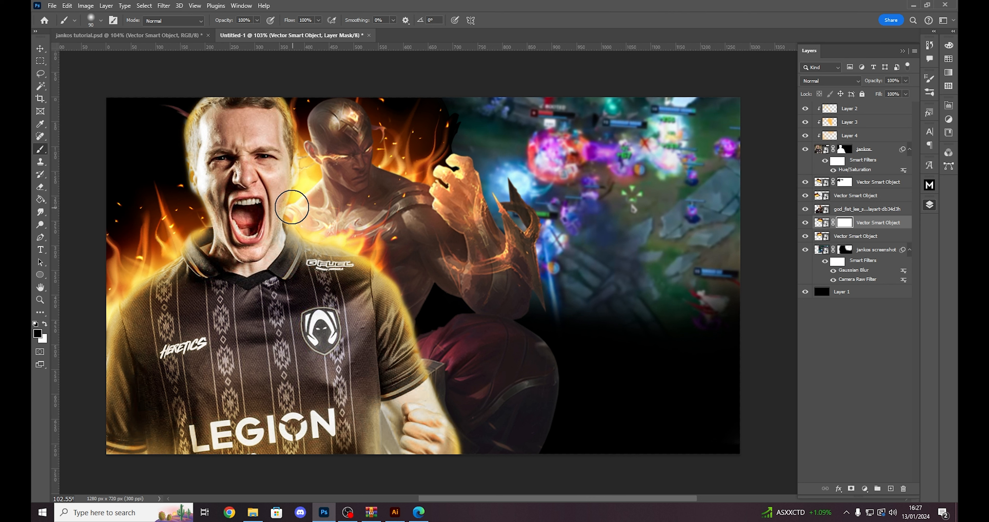
{"action": "left_click_drag", "start_coordinate": [305, 119], "coordinate": [286, 160]}
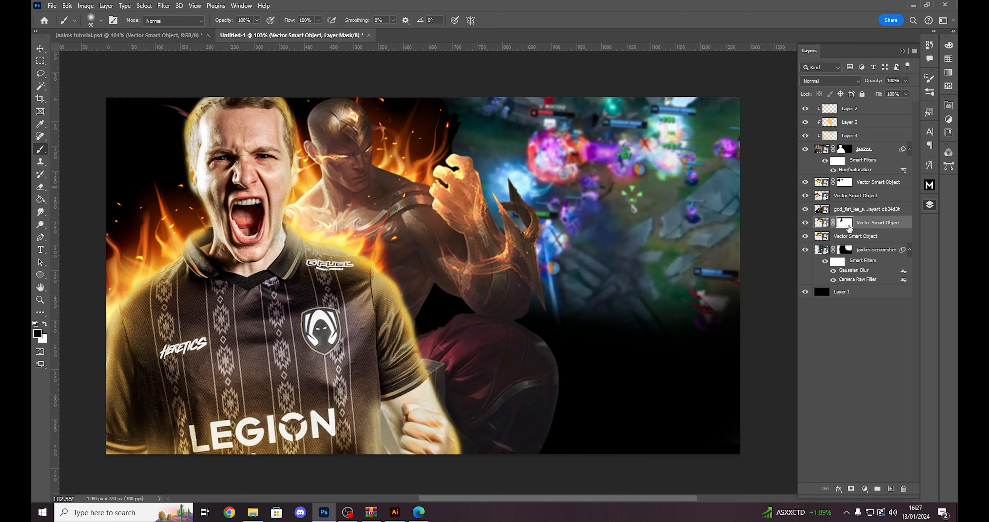
{"action": "left_click", "coordinate": [892, 226]}
{"action": "left_click", "coordinate": [833, 83]}
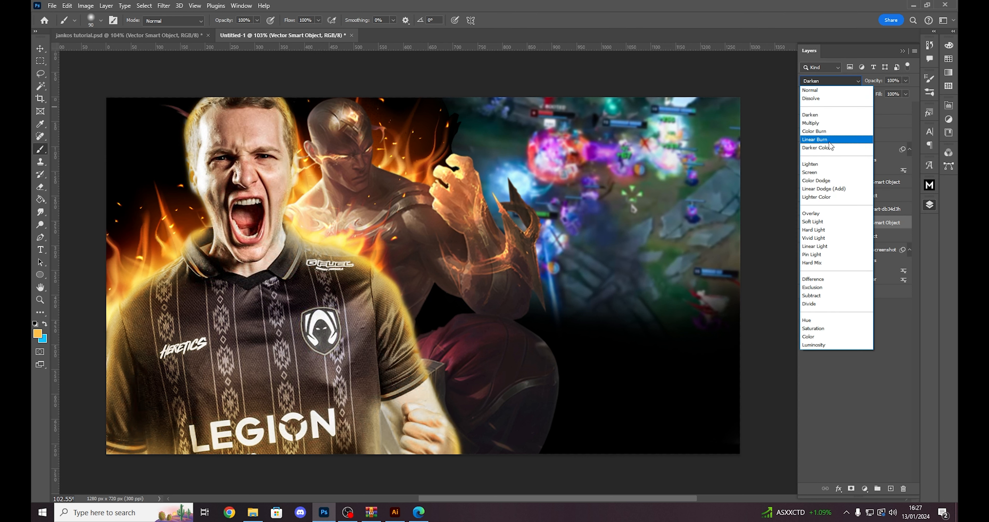
{"action": "left_click", "coordinate": [820, 168]}
- Hide the upper flame behind Lee Sin and toggle the other flames' visibility to identify which layer holds each one
{"action": "left_click", "coordinate": [849, 238]}
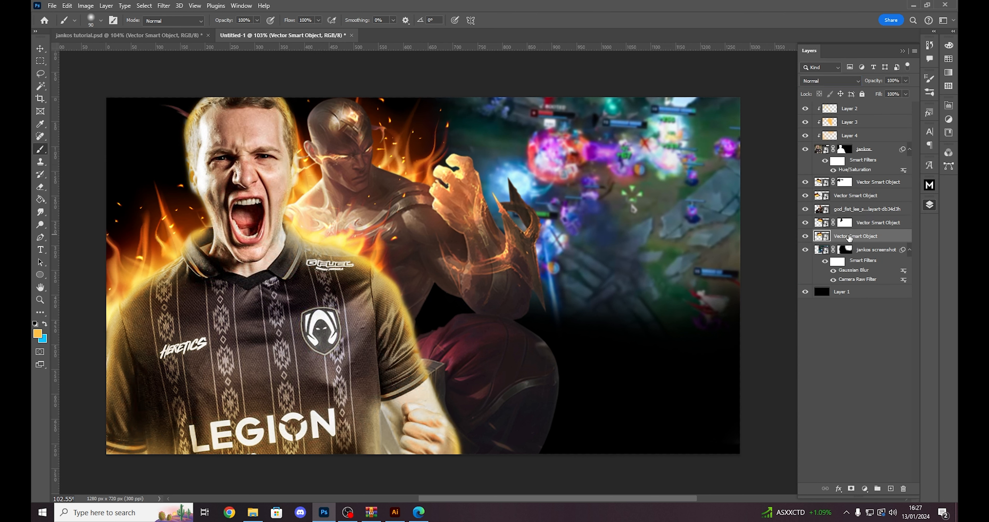
{"action": "left_click", "coordinate": [806, 237]}
{"action": "left_click", "coordinate": [805, 237]}
{"action": "left_click", "coordinate": [806, 223]}
{"action": "key", "text": "v"}
{"action": "key", "text": "alt+v"}
{"action": "left_click_drag", "start_coordinate": [398, 141], "coordinate": [403, 135]}
{"action": "key", "text": "ctrl+z"}
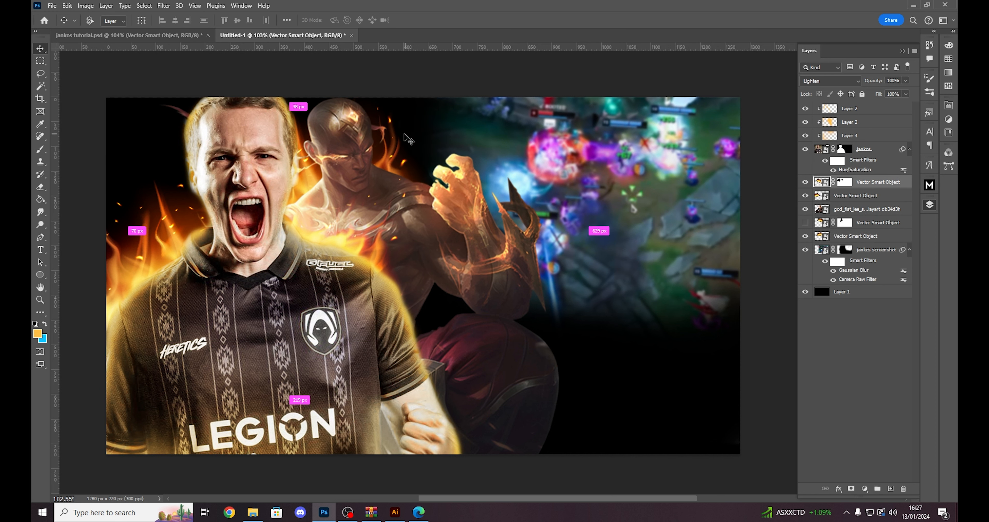
{"action": "left_click", "coordinate": [858, 196]}
{"action": "left_click", "coordinate": [805, 236]}
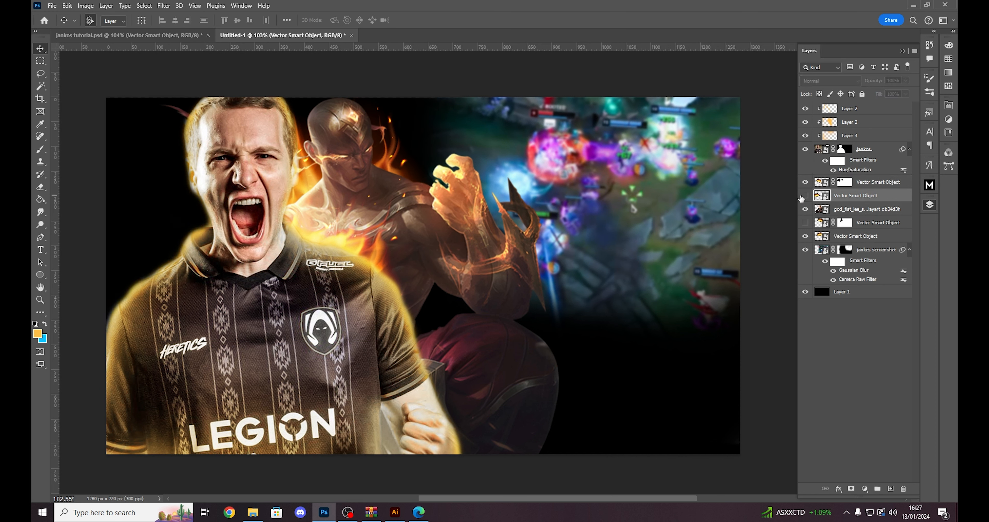
{"action": "left_click", "coordinate": [805, 235]}
{"action": "left_click", "coordinate": [805, 235]}
{"action": "left_click", "coordinate": [805, 235]}
- Add a layer mask to the lower flame behind Lee Sin and paint black on its unwanted edge
{"action": "left_click", "coordinate": [860, 236]}
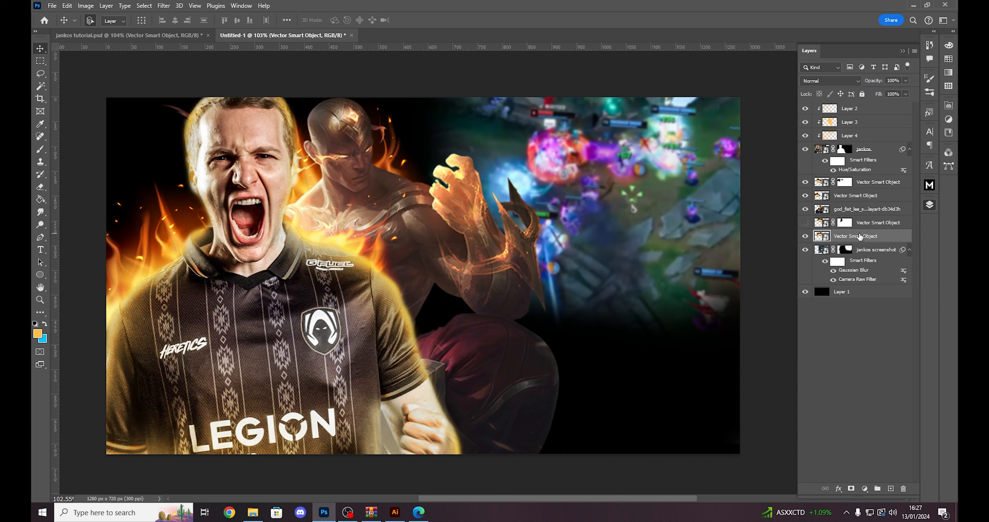
{"action": "left_click", "coordinate": [852, 489]}
{"action": "key", "text": "b"}
{"action": "key", "text": "d"}
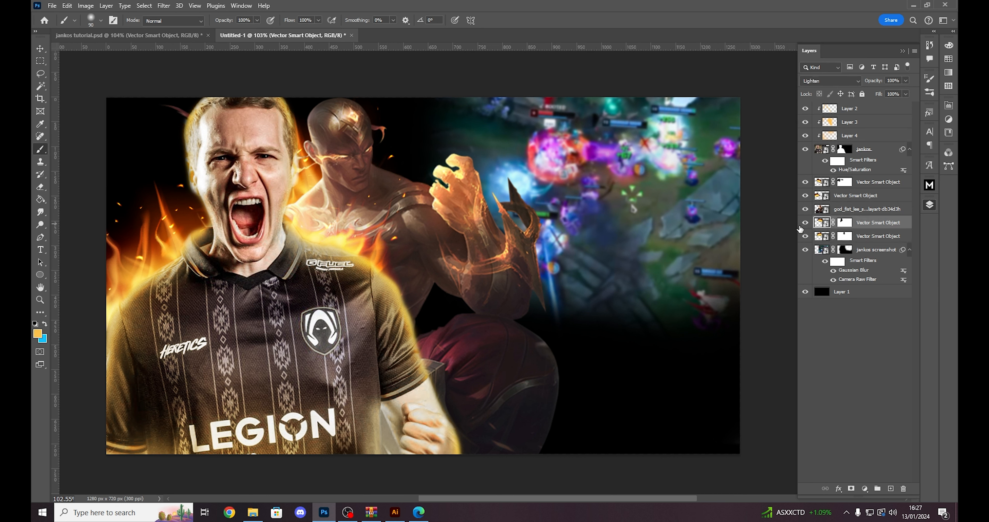
- Nudge the upper flame behind Lee Sin slightly down and group the flame layers as "flame on jankos" and "flame behind lee"
{"action": "key", "text": "v"}
{"action": "left_click_drag", "start_coordinate": [408, 161], "coordinate": [410, 167]}
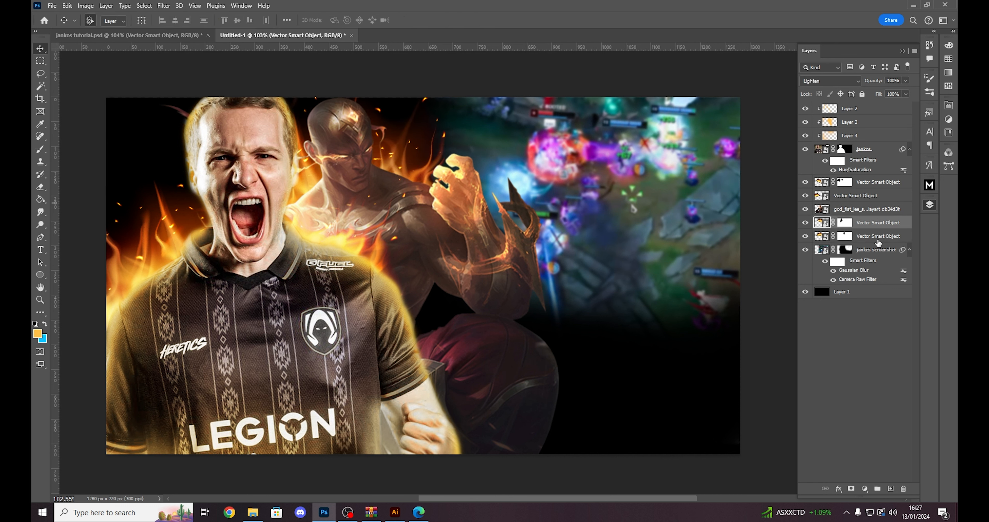
{"action": "left_click", "coordinate": [824, 235]}
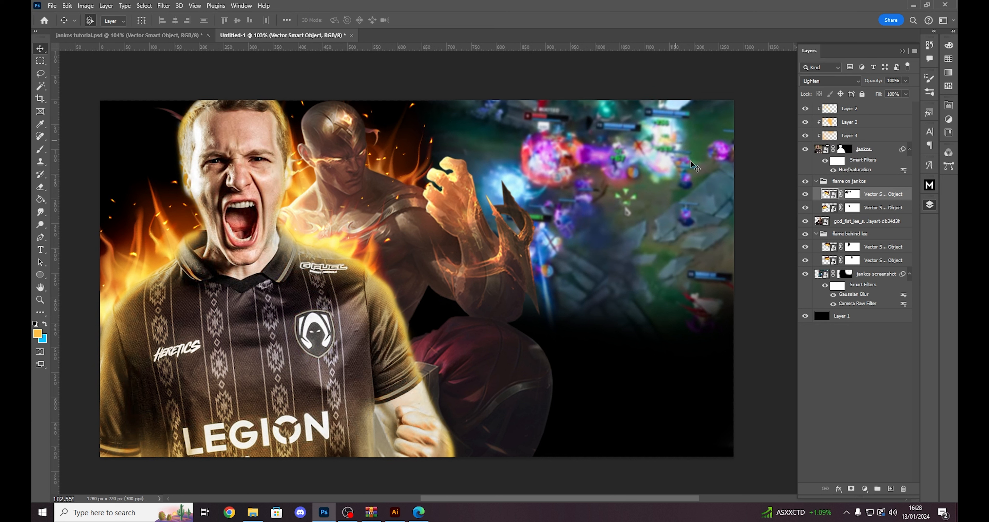
- Paint white with a 200 px brush on the jankos screenshot mask, revealing more gameplay around Lee Sin's head and fist
{"action": "left_click", "coordinate": [877, 274]}
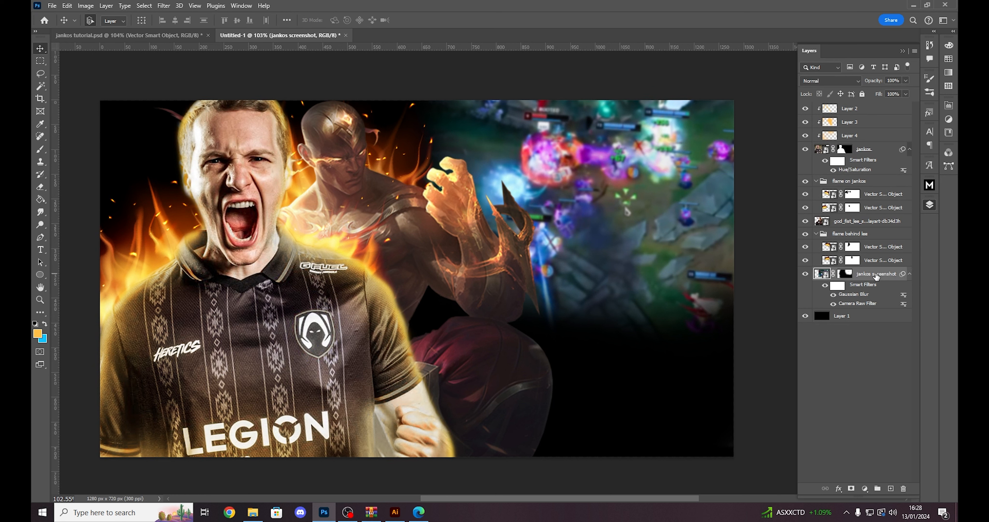
{"action": "left_click", "coordinate": [845, 274]}
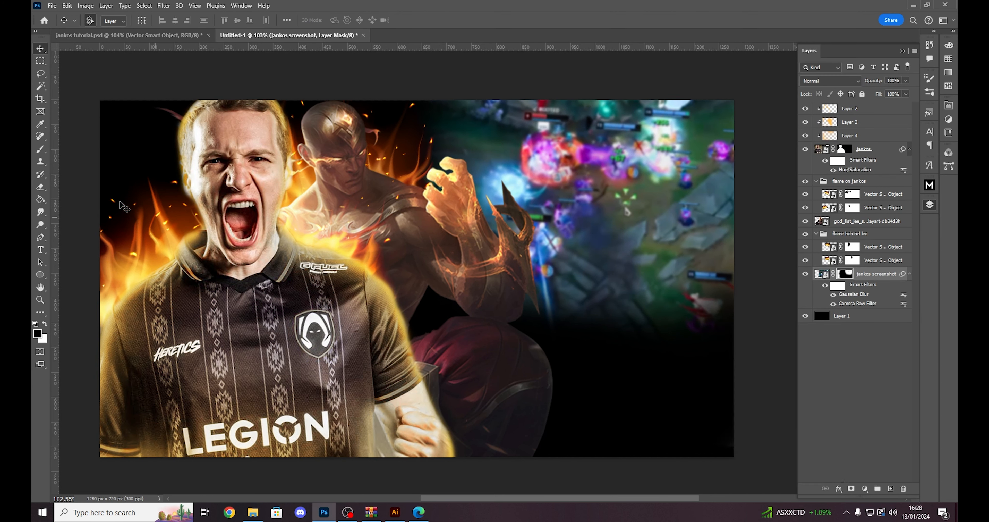
{"action": "key", "text": "b"}
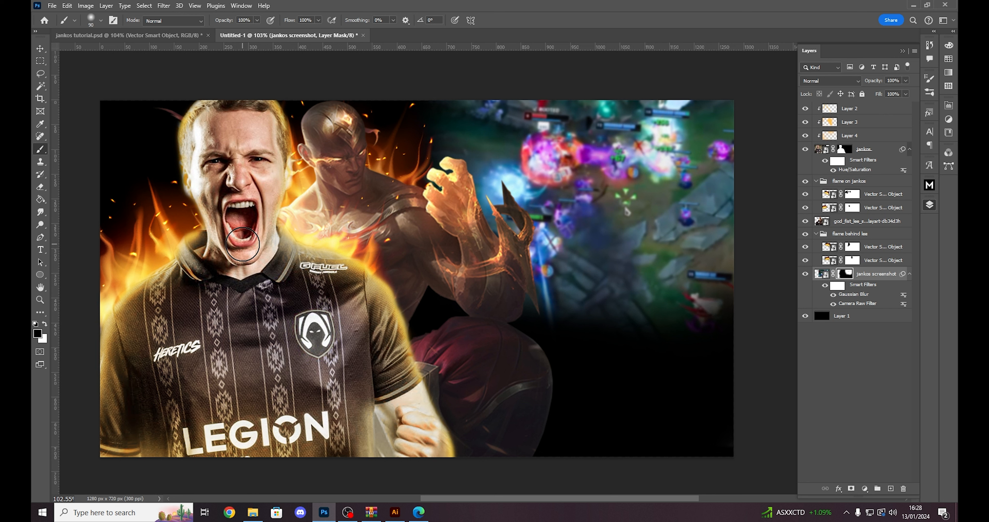
{"action": "key", "text": "x"}
{"action": "key", "text": "bracketright"}
{"action": "key", "text": "bracketright"}
{"action": "key", "text": "bracketright"}
{"action": "key", "text": "bracketright"}
{"action": "key", "text": "bracketright"}
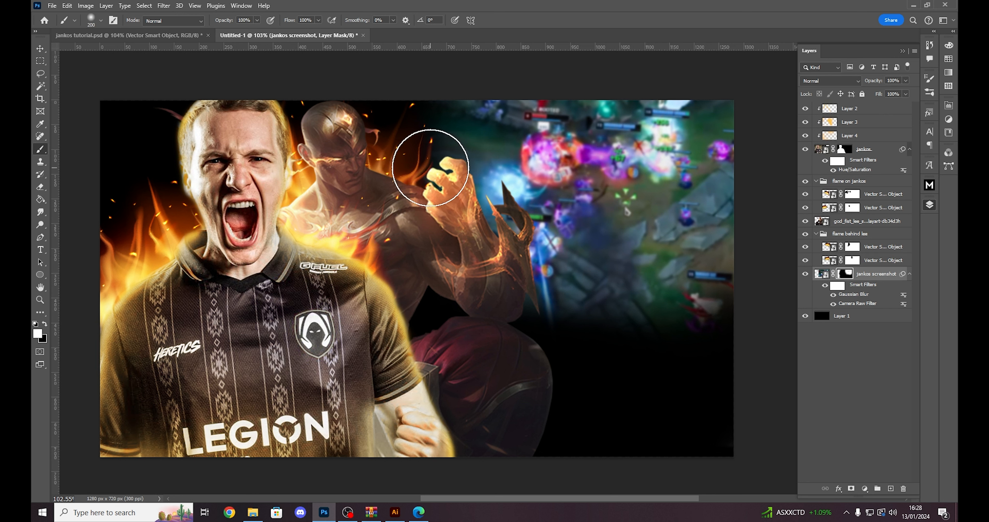
{"action": "mouse_move", "coordinate": [436, 154]}
{"action": "left_mouse_down"}
{"action": "mouse_move", "coordinate": [398, 123]}
{"action": "mouse_move", "coordinate": [423, 123]}
{"action": "mouse_move", "coordinate": [360, 111]}
{"action": "mouse_move", "coordinate": [302, 121]}
{"action": "mouse_move", "coordinate": [312, 142]}
{"action": "mouse_move", "coordinate": [282, 133]}
{"action": "mouse_move", "coordinate": [323, 108]}
{"action": "mouse_move", "coordinate": [386, 109]}
{"action": "mouse_move", "coordinate": [399, 170]}
{"action": "left_mouse_up"}
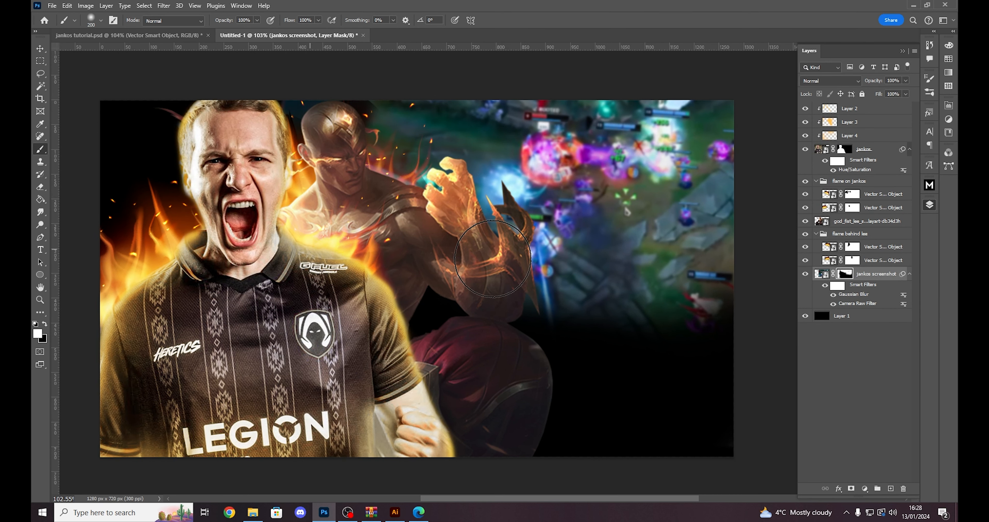
- Set the lower flame behind Lee Sin to Lighten, and undo a stray move of the gameplay screenshot
{"action": "key", "text": "v"}
{"action": "left_click", "coordinate": [365, 113], "text": "ctrl"}
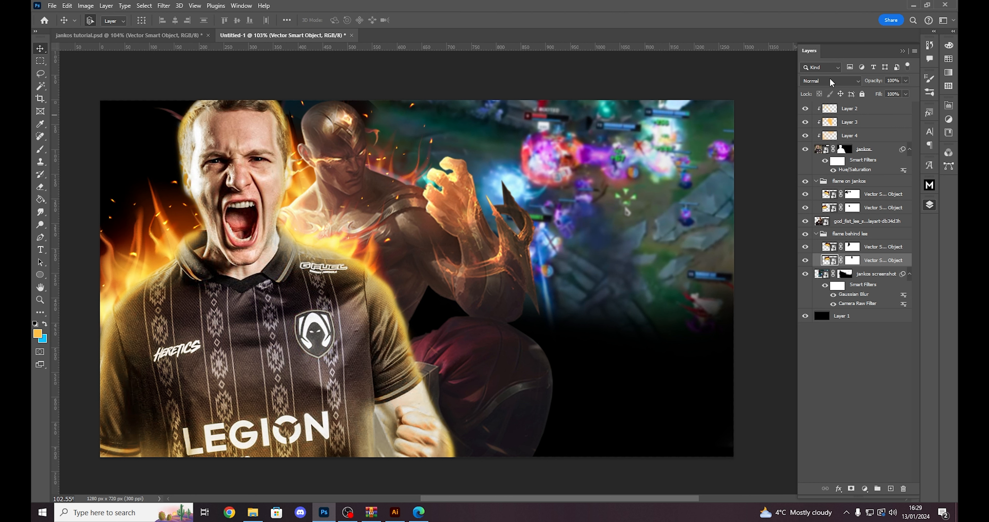
{"action": "left_click", "coordinate": [832, 79]}
{"action": "left_click", "coordinate": [823, 162]}
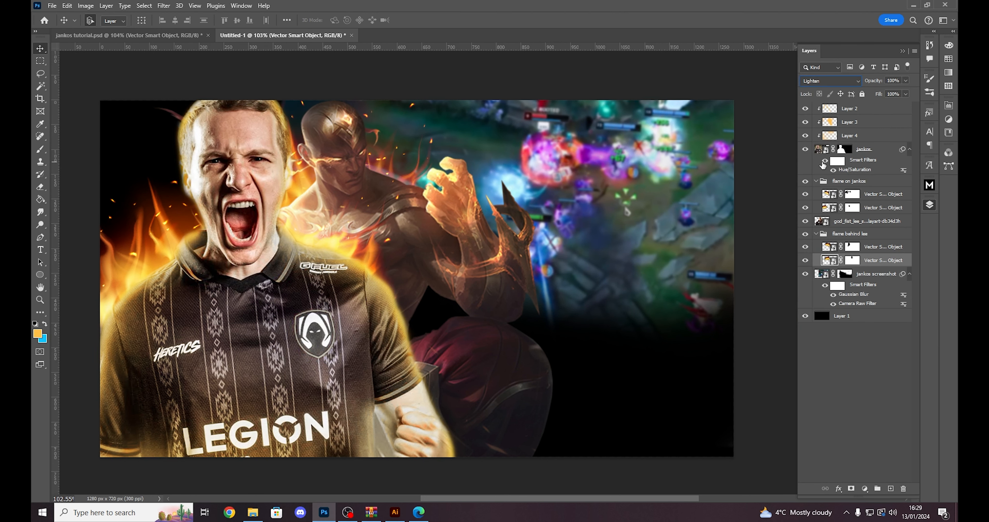
{"action": "left_click_drag", "start_coordinate": [504, 122], "coordinate": [432, 115]}
{"action": "key", "text": "ctrl+z"}
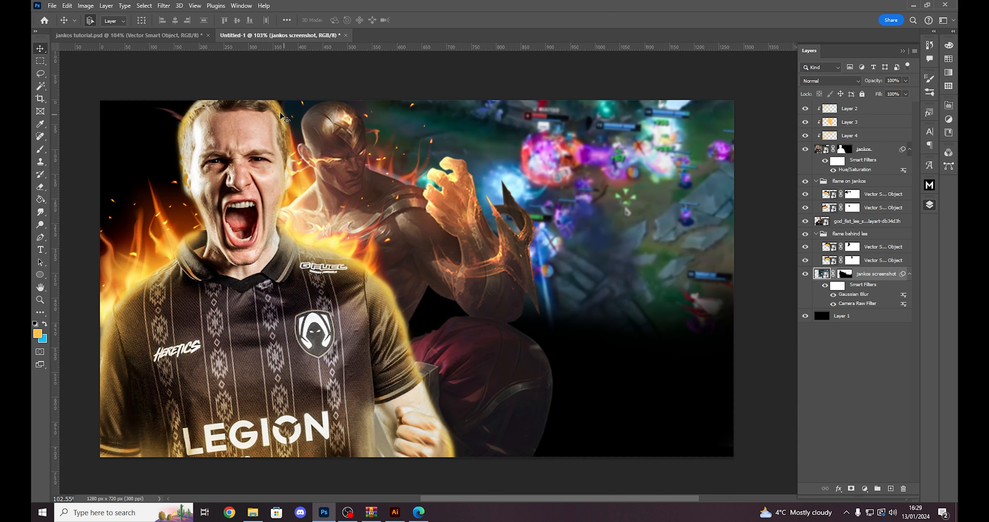
- Paint white on the jankos screenshot mask to reveal the gameplay across the lower area beside and behind Lee Sin's legs
{"action": "left_click", "coordinate": [847, 274]}
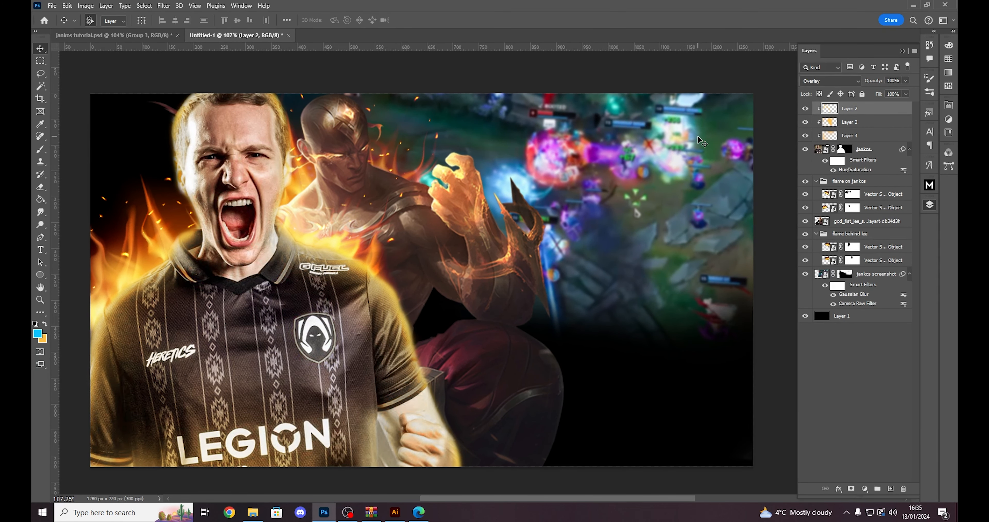
{"action": "left_click", "coordinate": [845, 273]}
{"action": "key", "text": "b"}
{"action": "key", "text": "d"}
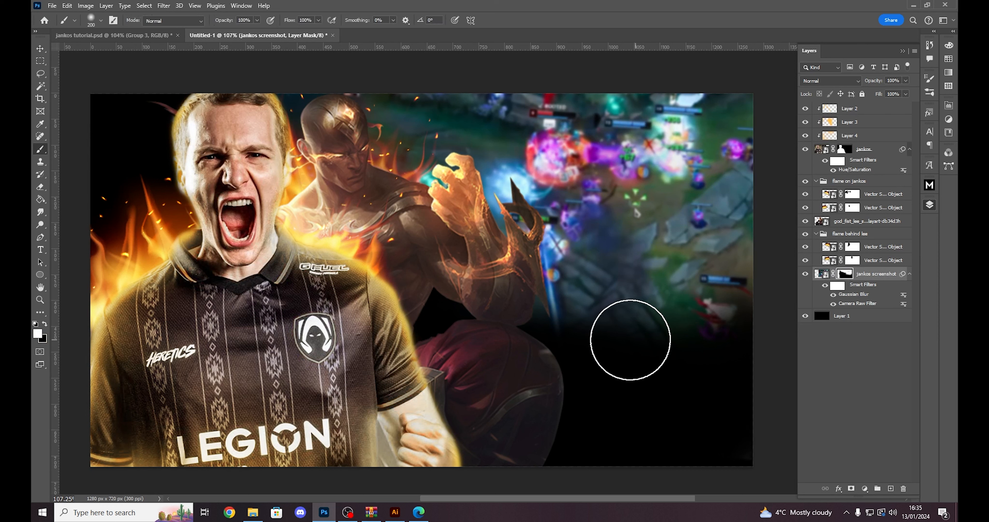
{"action": "mouse_move", "coordinate": [592, 348]}
{"action": "left_mouse_down"}
{"action": "mouse_move", "coordinate": [573, 360]}
{"action": "mouse_move", "coordinate": [579, 380]}
{"action": "mouse_move", "coordinate": [558, 440]}
{"action": "mouse_move", "coordinate": [593, 445]}
{"action": "mouse_move", "coordinate": [637, 425]}
{"action": "mouse_move", "coordinate": [714, 317]}
{"action": "mouse_move", "coordinate": [736, 347]}
{"action": "mouse_move", "coordinate": [685, 453]}
{"action": "mouse_move", "coordinate": [657, 440]}
{"action": "mouse_move", "coordinate": [668, 441]}
{"action": "mouse_move", "coordinate": [638, 340]}
{"action": "mouse_move", "coordinate": [491, 308]}
{"action": "mouse_move", "coordinate": [471, 330]}
{"action": "left_mouse_up"}
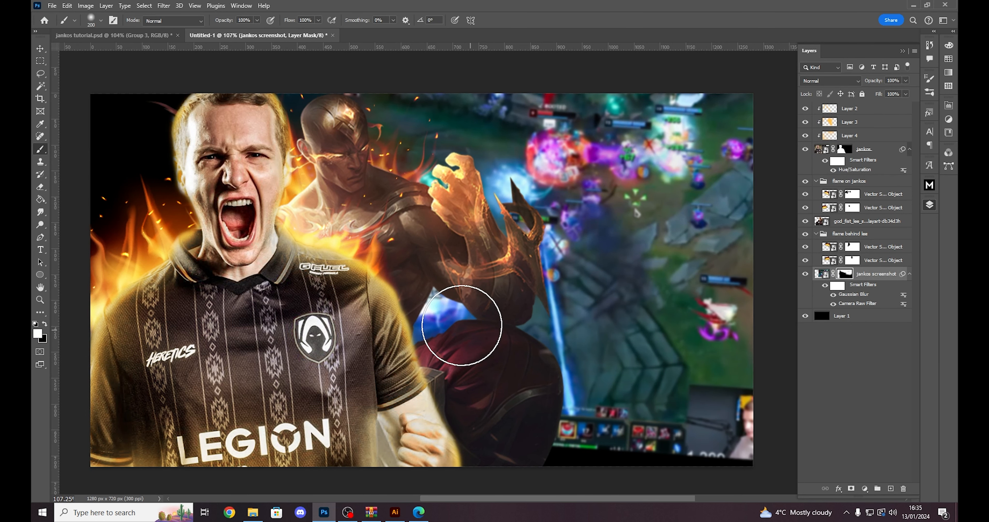
- Compare with the finished jankos tutorial.psd thumbnail, and return to the Untitled-1 document with the jankos screenshot layer selected
{"action": "left_click", "coordinate": [112, 35]}
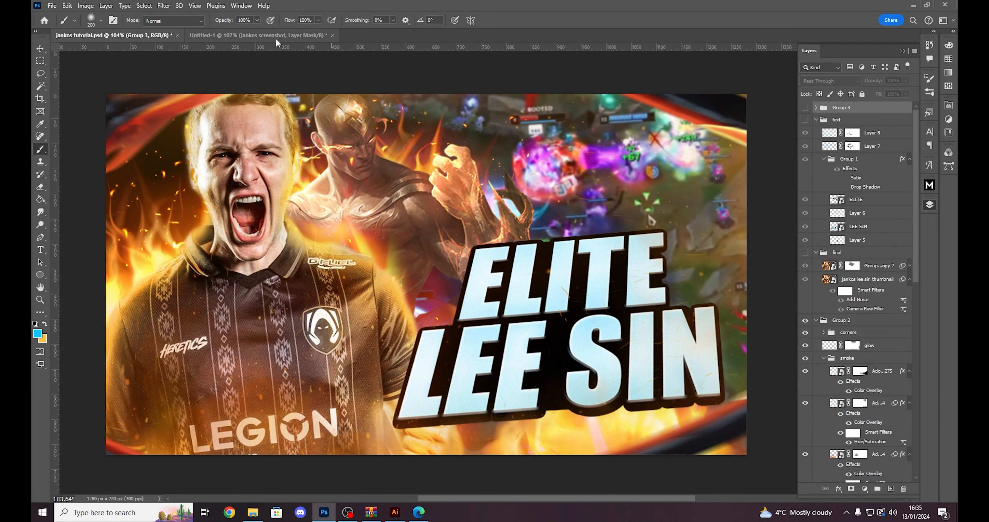
{"action": "left_click", "coordinate": [262, 35]}
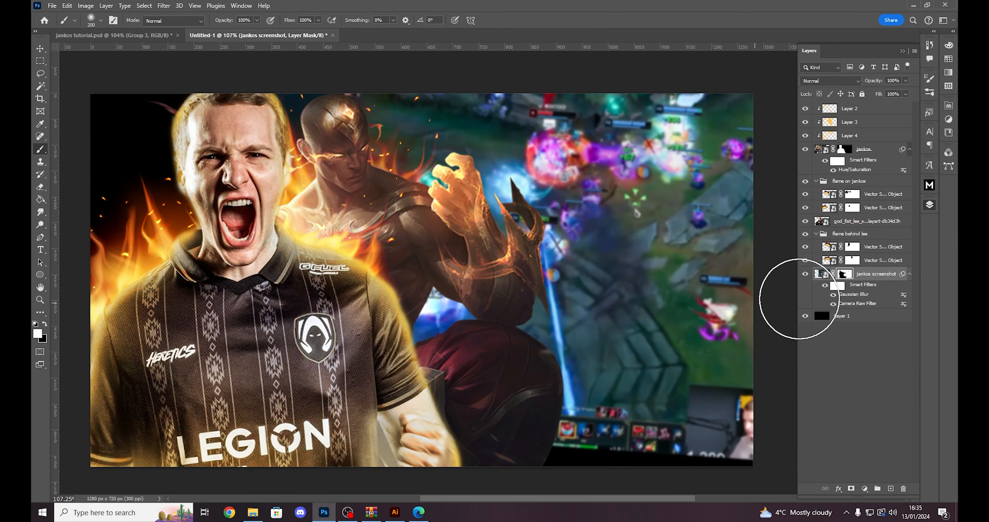
{"action": "left_click", "coordinate": [822, 274]}
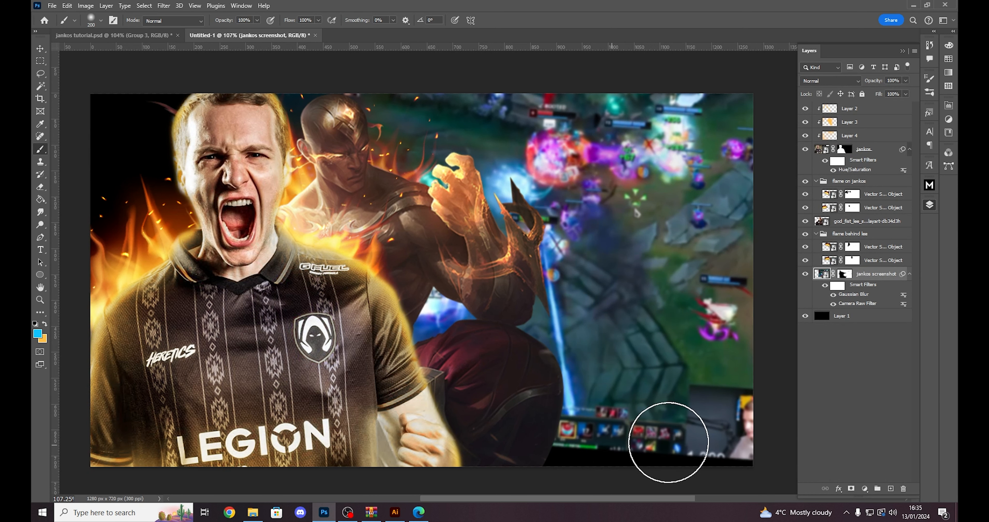
{"action": "key", "text": "v"}
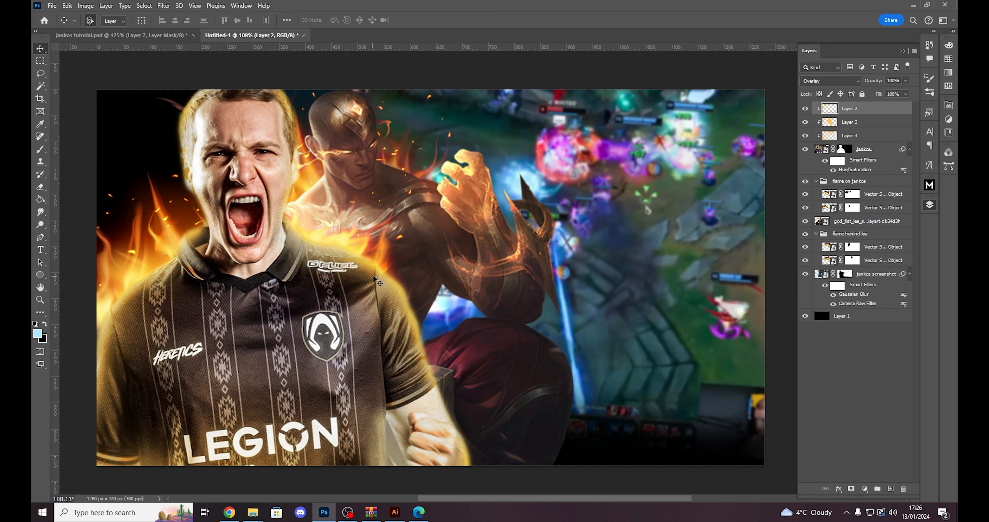
- Add a new text layer over Lee Sin's chest in Impact with the text colour 00c0ff
{"action": "key", "text": "t"}
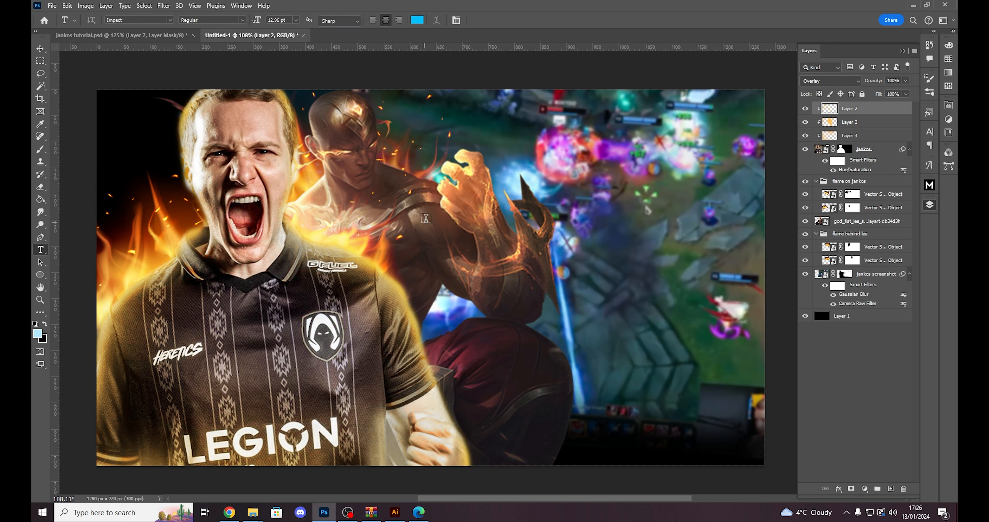
{"action": "left_click", "coordinate": [428, 235]}
{"action": "left_click", "coordinate": [446, 236]}
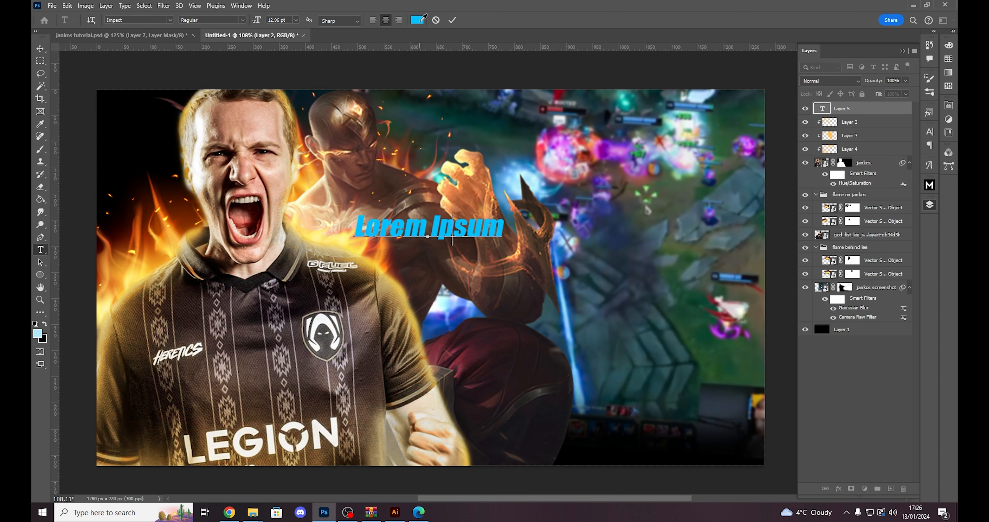
{"action": "left_click", "coordinate": [422, 18]}
{"action": "left_click", "coordinate": [540, 394]}
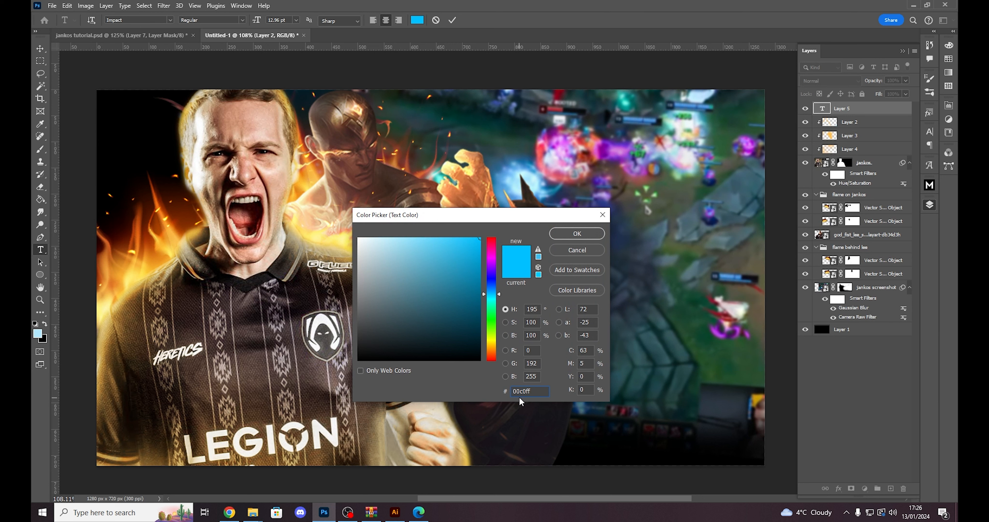
{"action": "left_click", "coordinate": [577, 234]}
- Switch Faux Italic off and back on for the placeholder text to compare the two styles
{"action": "right_click", "coordinate": [450, 232]}
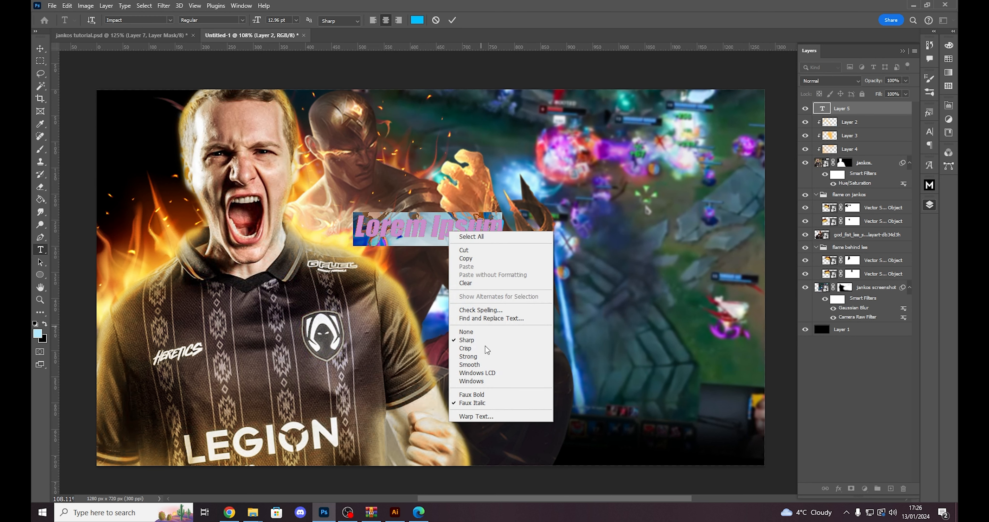
{"action": "left_click", "coordinate": [469, 403]}
{"action": "left_click", "coordinate": [410, 230]}
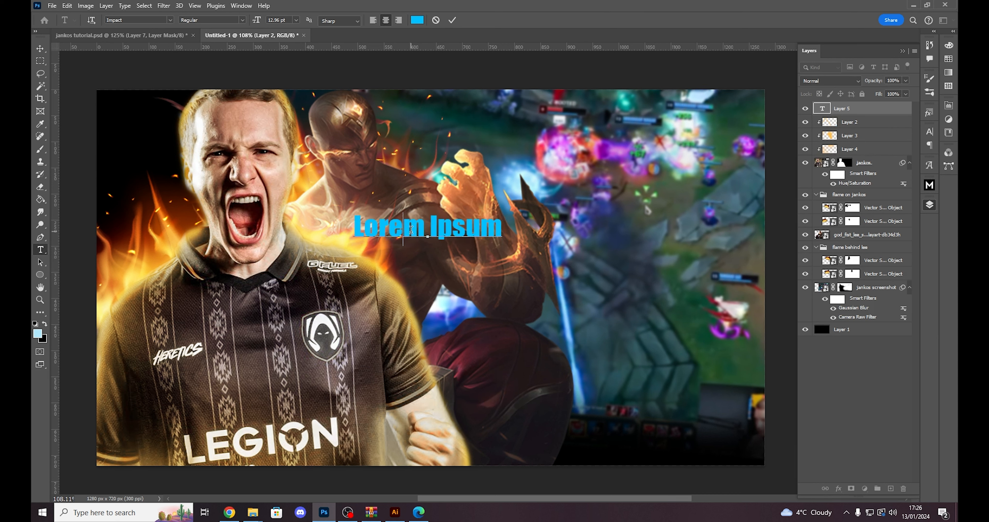
{"action": "key", "text": "ctrl+a"}
{"action": "right_click", "coordinate": [456, 225]}
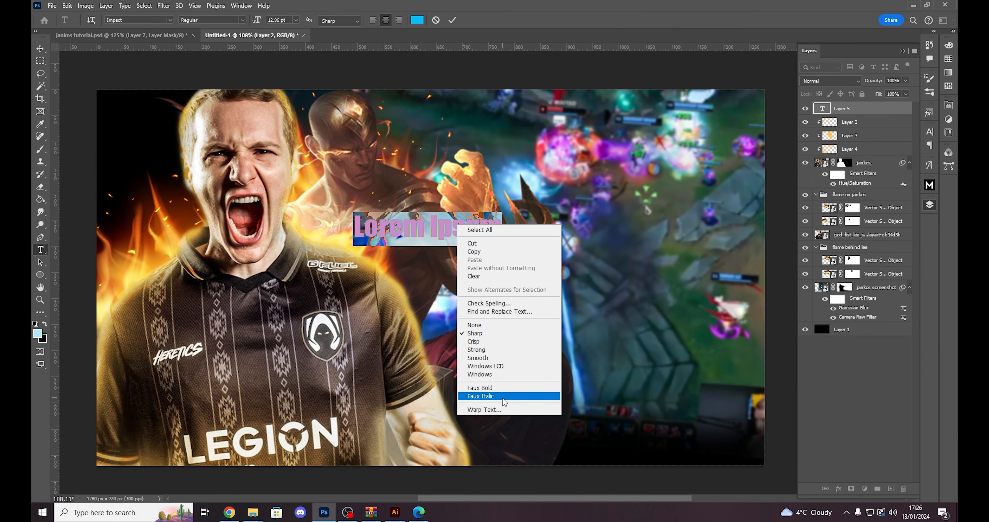
{"action": "left_click", "coordinate": [503, 397]}
{"action": "left_click", "coordinate": [442, 222]}
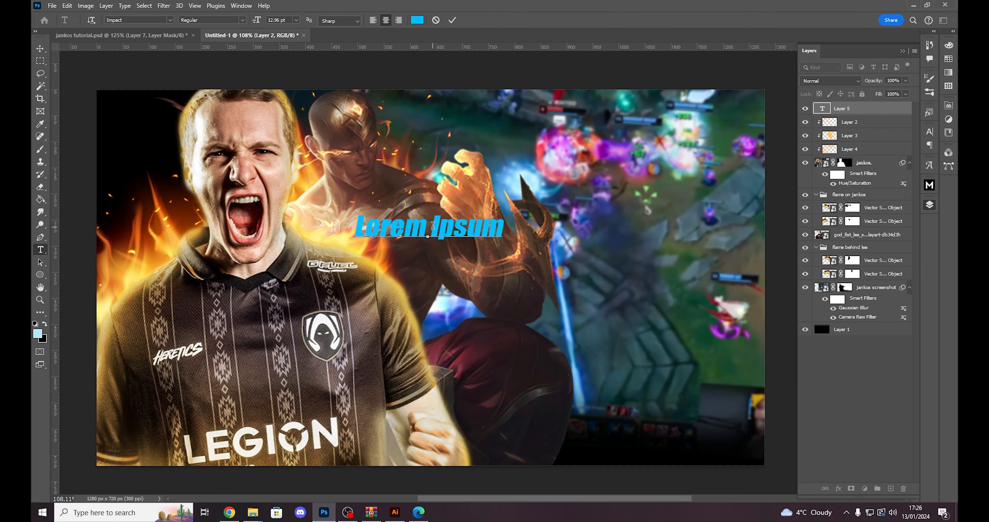
- Replace the placeholder text with ELITE and commit it
{"action": "key", "text": "ctrl+a"}
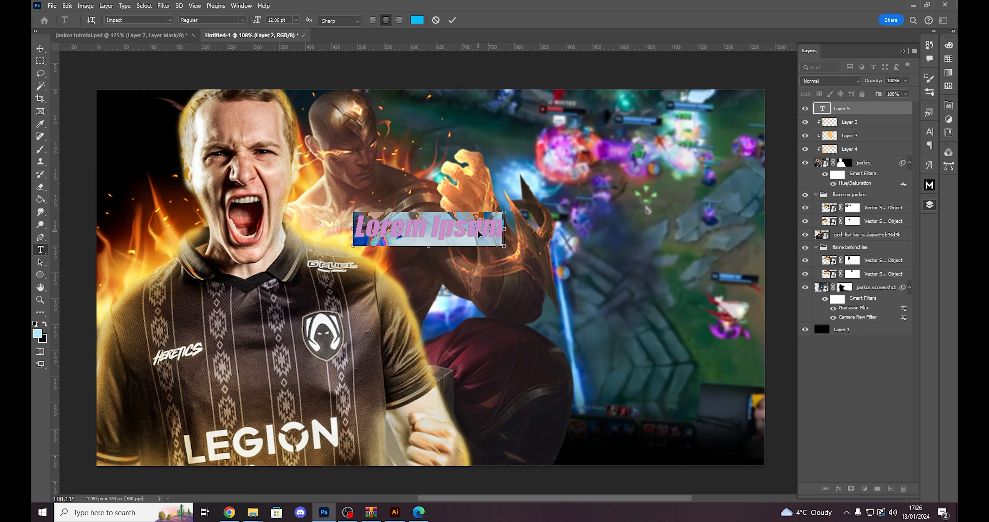
{"action": "type", "text": "ELITE"}
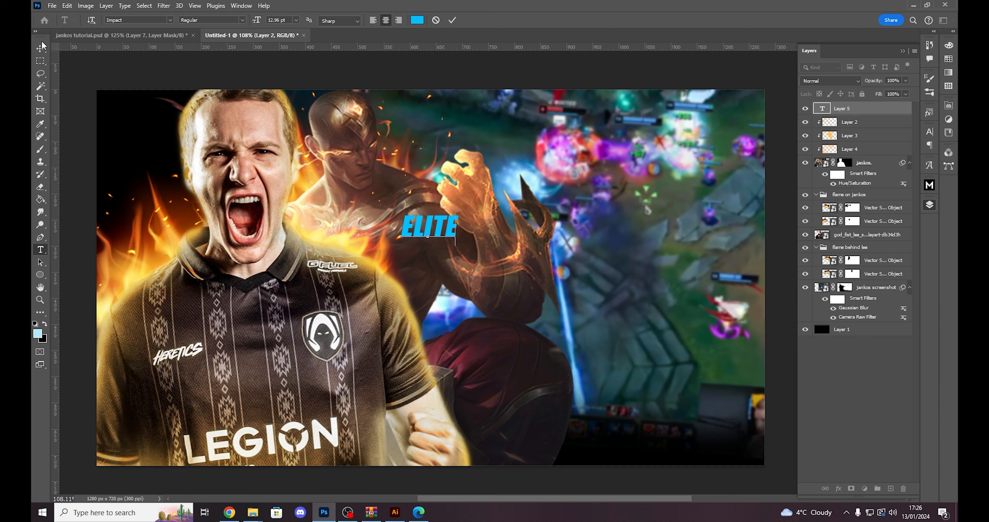
{"action": "key", "text": "ctrl+Return"}
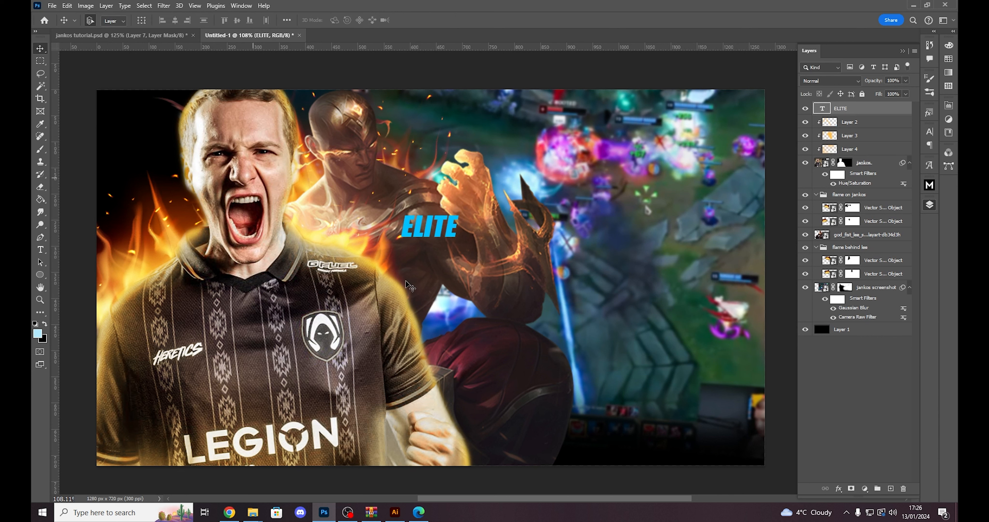
- Add a second text layer reading LEE SIN and place it directly beneath ELITE
{"action": "left_click", "coordinate": [421, 272]}
{"action": "key", "text": "ctrl+a"}
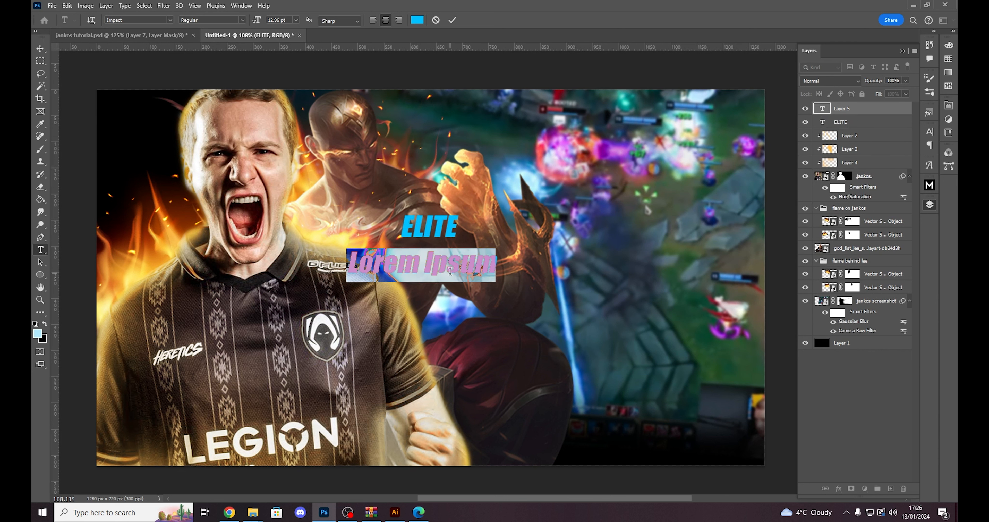
{"action": "type", "text": "LEE SIN"}
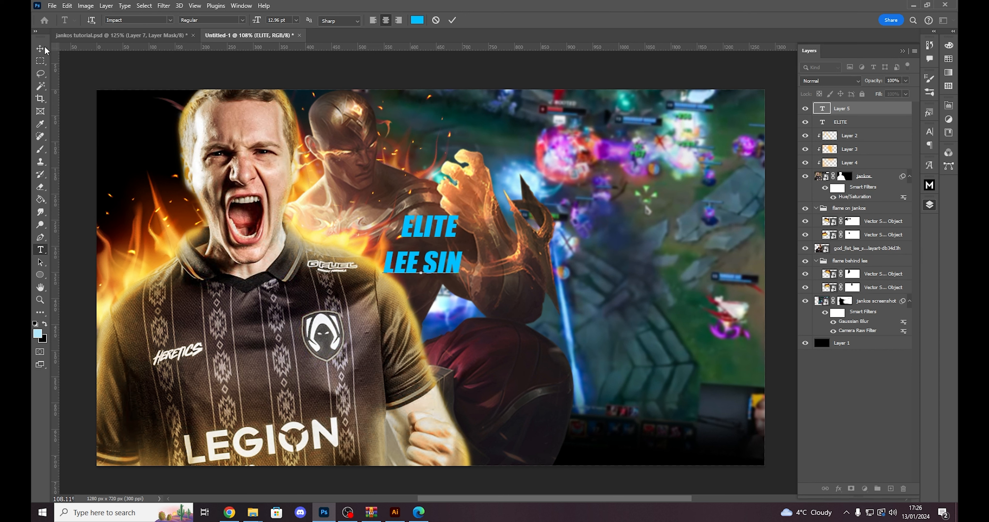
{"action": "left_click", "coordinate": [40, 48]}
{"action": "left_click_drag", "start_coordinate": [428, 273], "coordinate": [461, 250]}
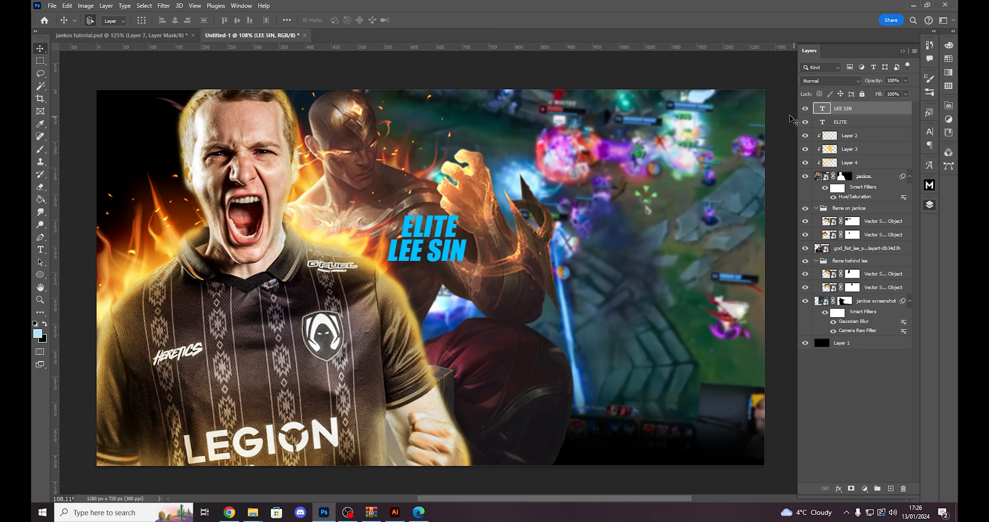
- Enlarge the LEE SIN and ELITE text layers together into a large title across the centre, and nudge ELITE slightly closer to LEE SIN
{"action": "left_click", "coordinate": [875, 125]}
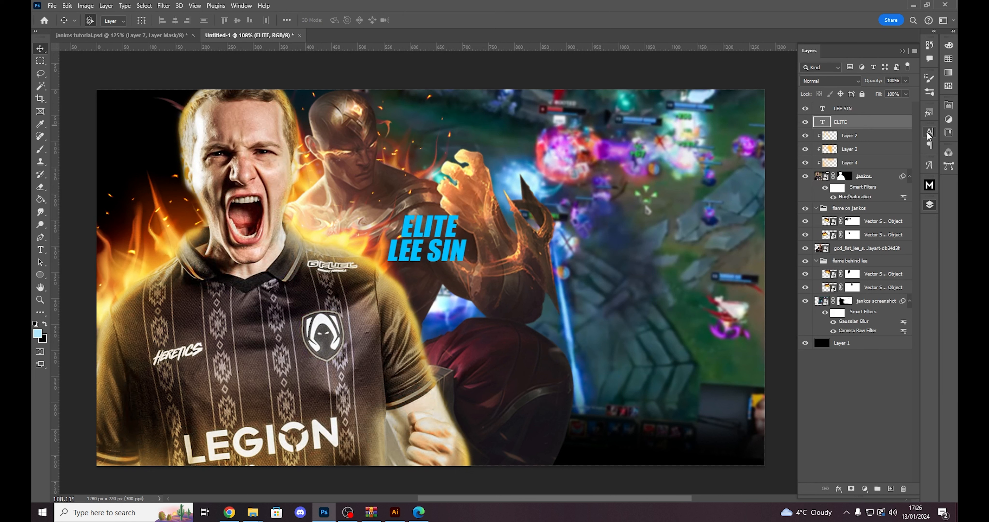
{"action": "left_click", "coordinate": [870, 111], "text": "shift"}
{"action": "key", "text": "ctrl+t"}
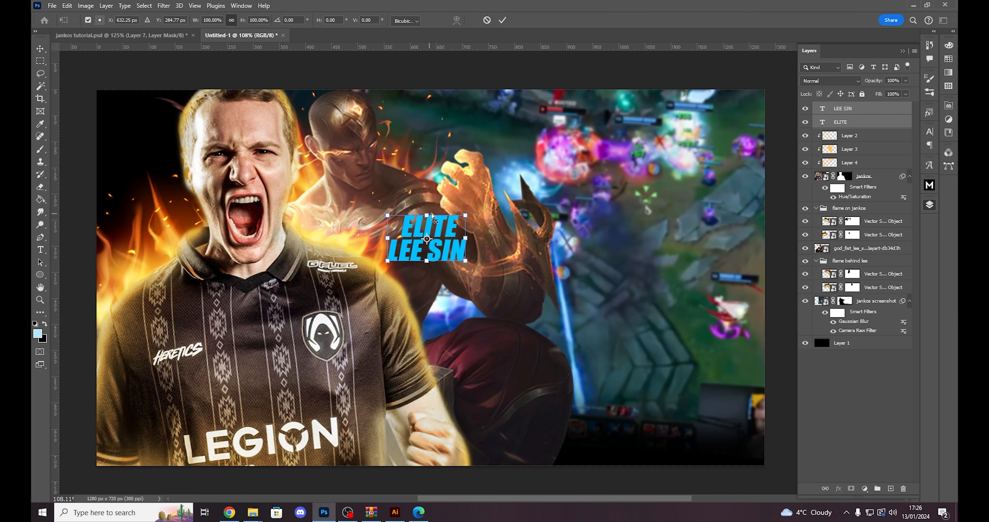
{"action": "left_click_drag", "start_coordinate": [428, 211], "coordinate": [459, 201]}
{"action": "key", "text": "Return"}
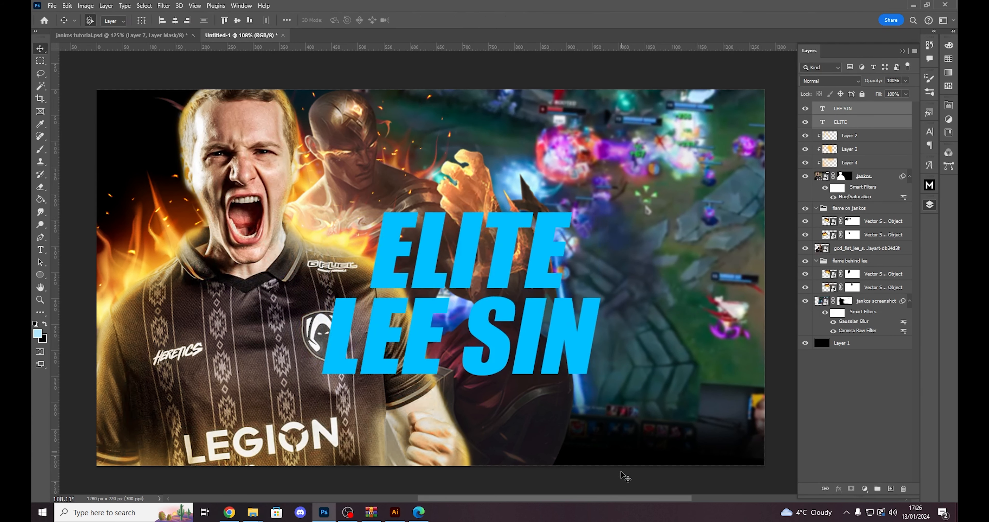
{"action": "left_click_drag", "start_coordinate": [535, 271], "coordinate": [537, 274]}
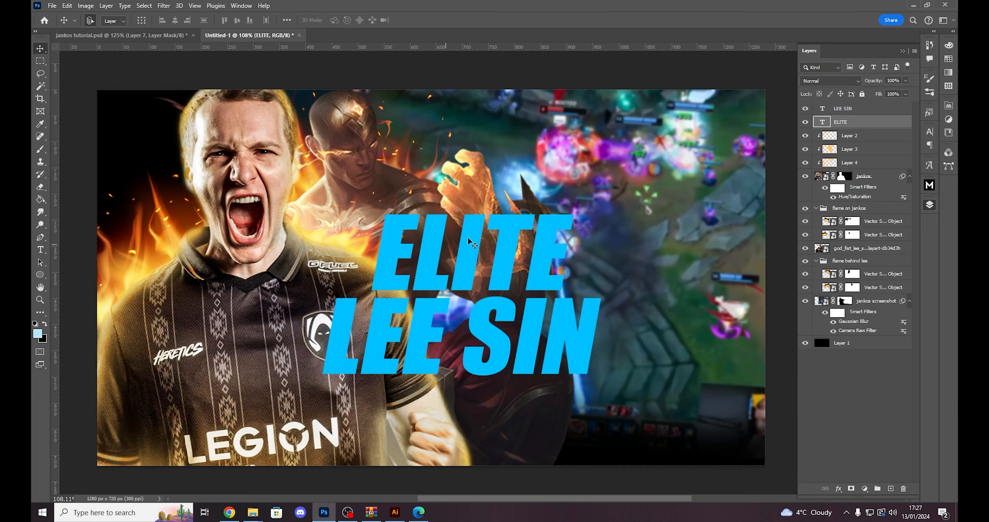
- Create a new layer above LEE SIN and ready a soft brush with the foreground colour b2e8fb
{"action": "left_click", "coordinate": [851, 108]}
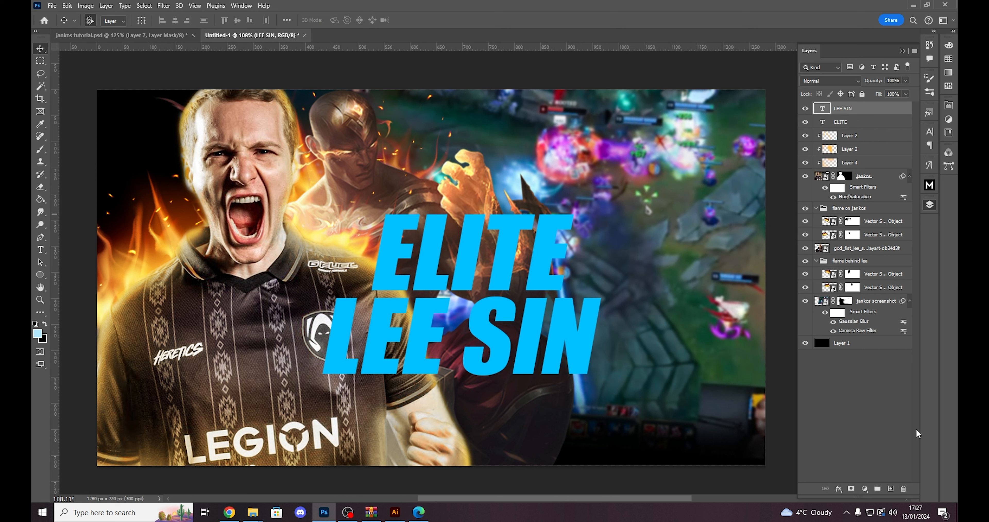
{"action": "left_click", "coordinate": [891, 489]}
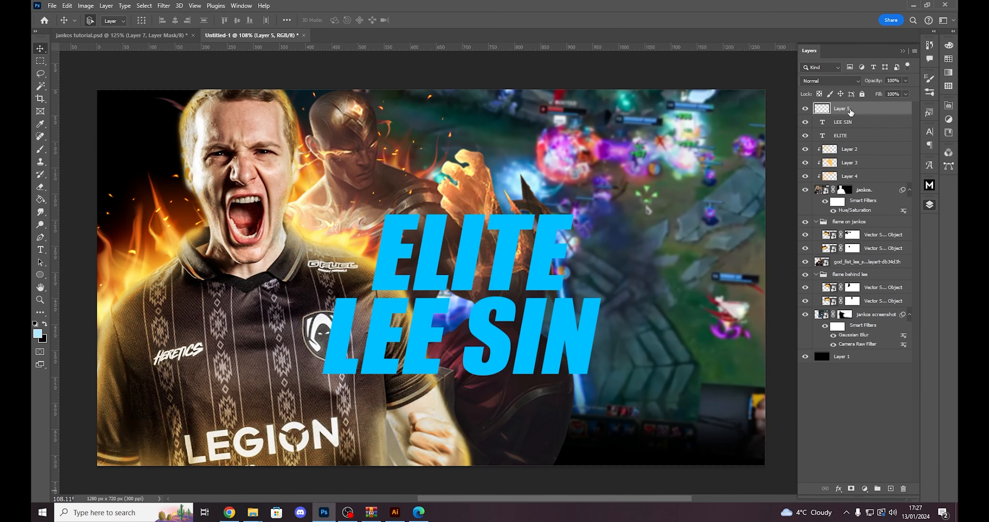
{"action": "key", "text": "b"}
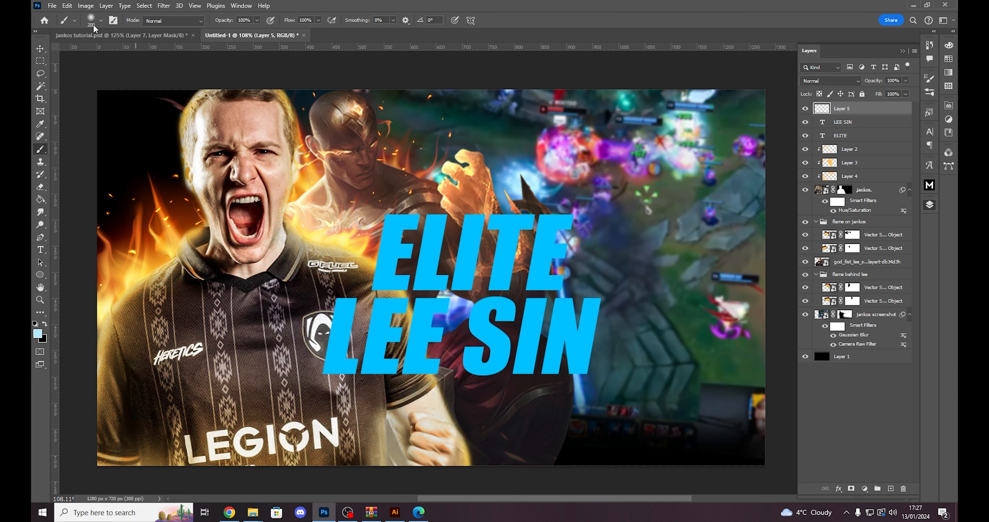
{"action": "left_click", "coordinate": [101, 19]}
{"action": "double_click", "coordinate": [118, 147]}
{"action": "left_click", "coordinate": [37, 334]}
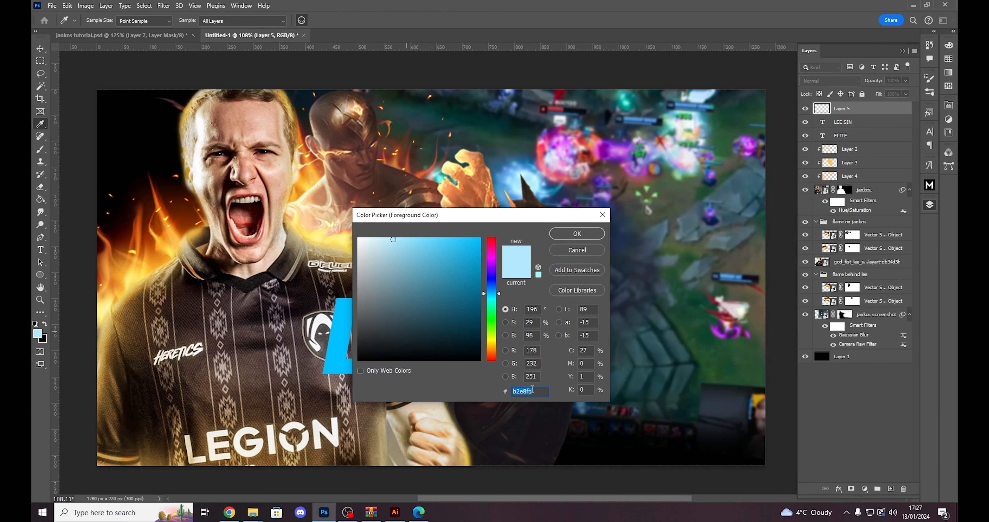
{"action": "left_click", "coordinate": [535, 391]}
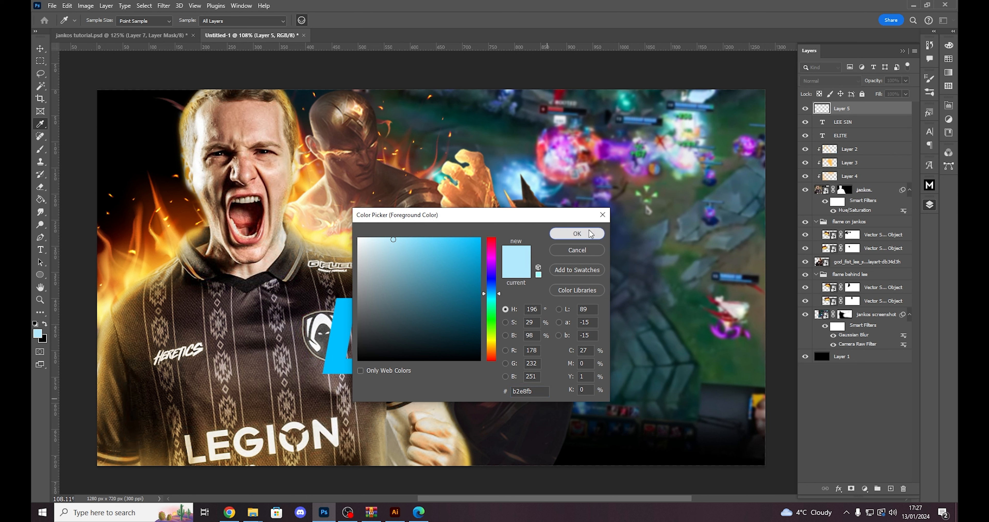
{"action": "left_click", "coordinate": [588, 238]}
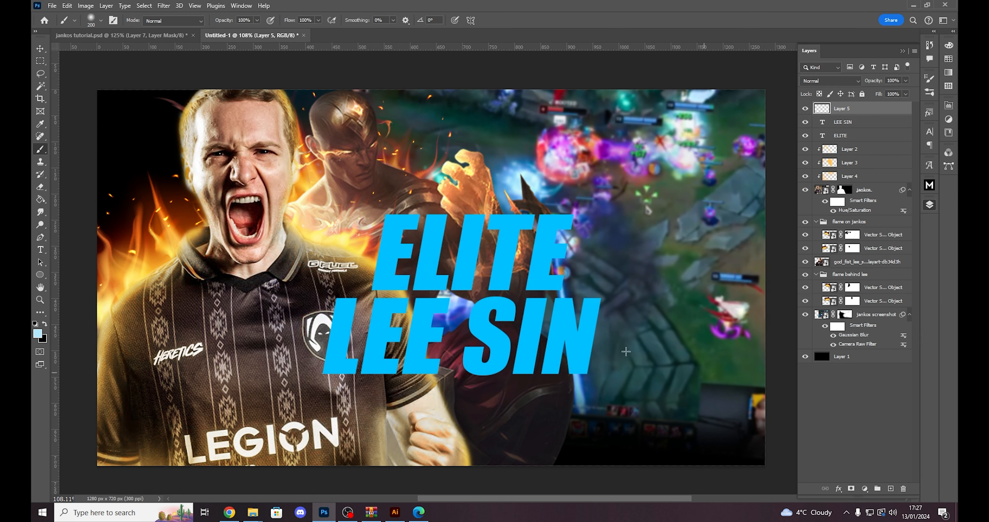
- Dab soft light-blue highlights on both ends of ELITE and LEE SIN with a 250 to 300 px brush
{"action": "key", "text": "bracketleft"}
{"action": "key", "text": "bracketleft"}
{"action": "key", "text": "bracketleft"}
{"action": "key", "text": "bracketright"}
{"action": "key", "text": "bracketright"}
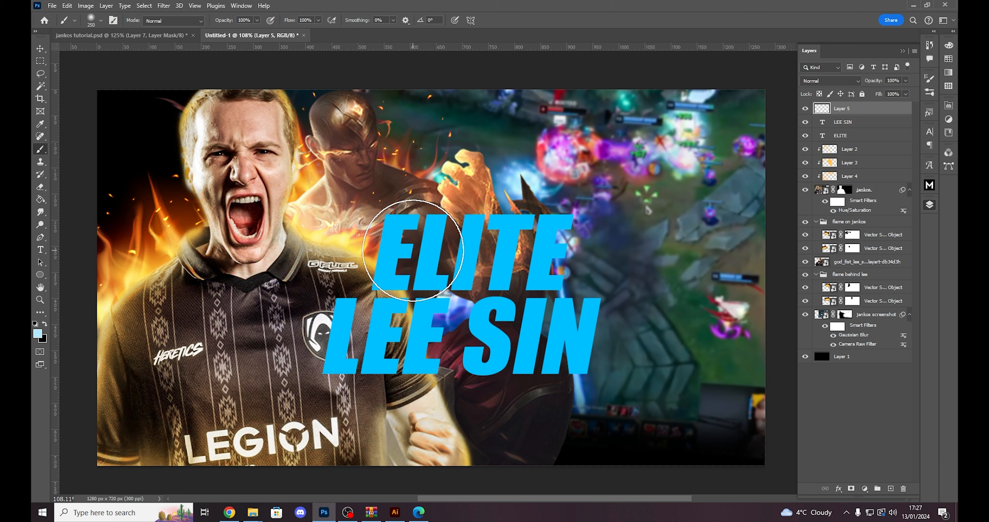
{"action": "left_click", "coordinate": [414, 250]}
{"action": "key", "text": "bracketright"}
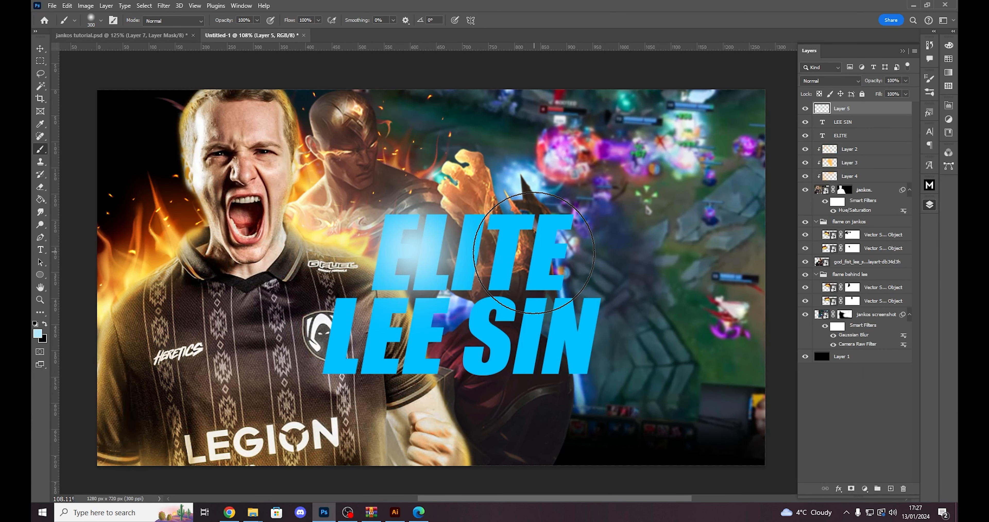
{"action": "key", "text": "bracketleft"}
{"action": "left_click", "coordinate": [534, 251]}
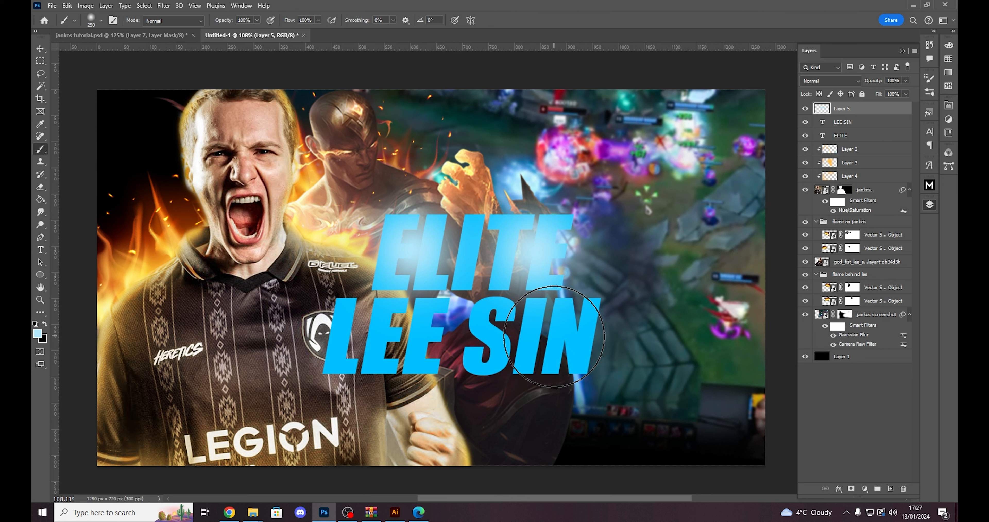
{"action": "left_click", "coordinate": [554, 336]}
{"action": "key", "text": "bracketright"}
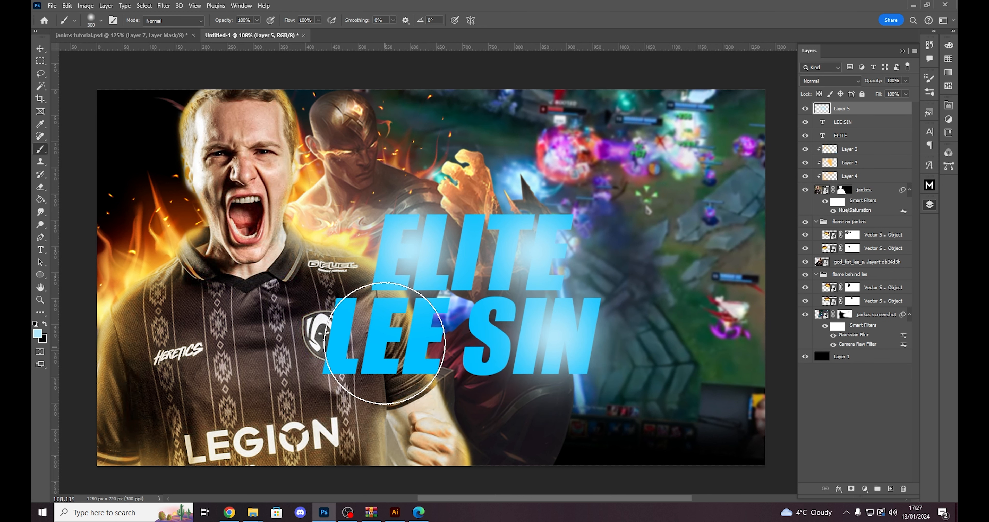
{"action": "left_click", "coordinate": [387, 333]}
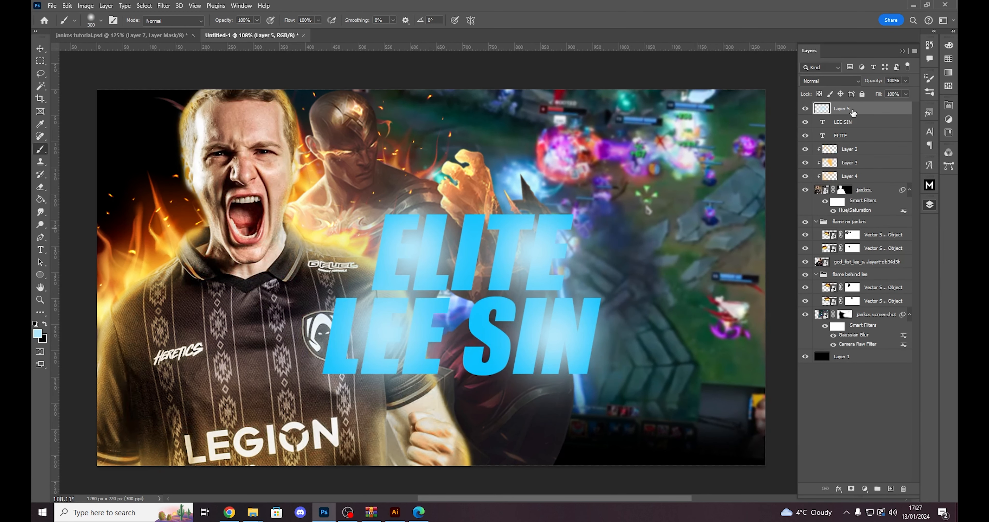
- Group the LEE SIN and ELITE text layers and duplicate the group
{"action": "left_click", "coordinate": [873, 124]}
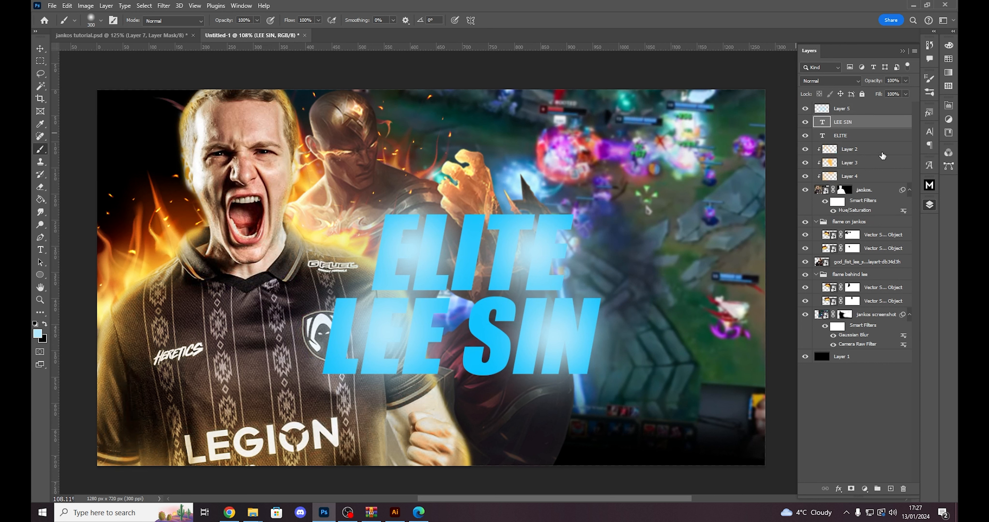
{"action": "left_click", "coordinate": [858, 135], "text": "shift"}
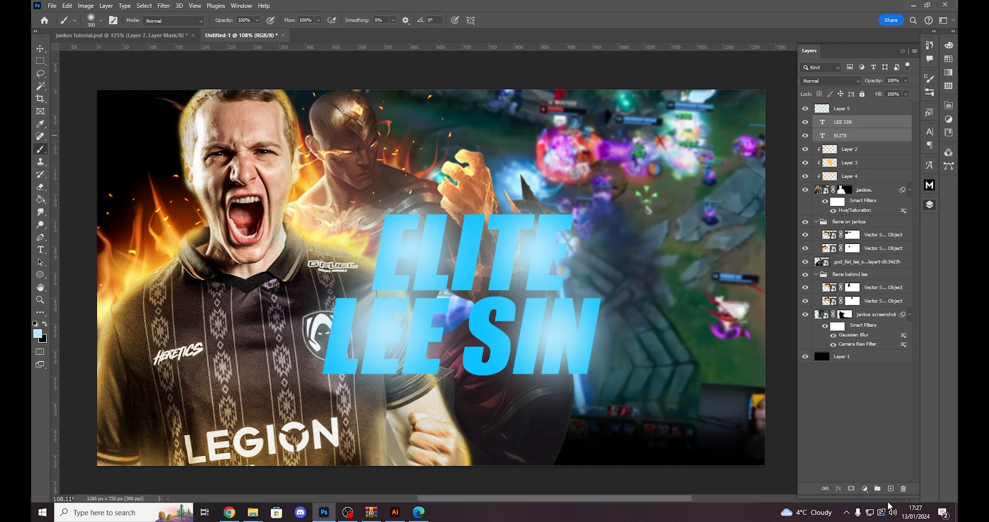
{"action": "left_click", "coordinate": [879, 490]}
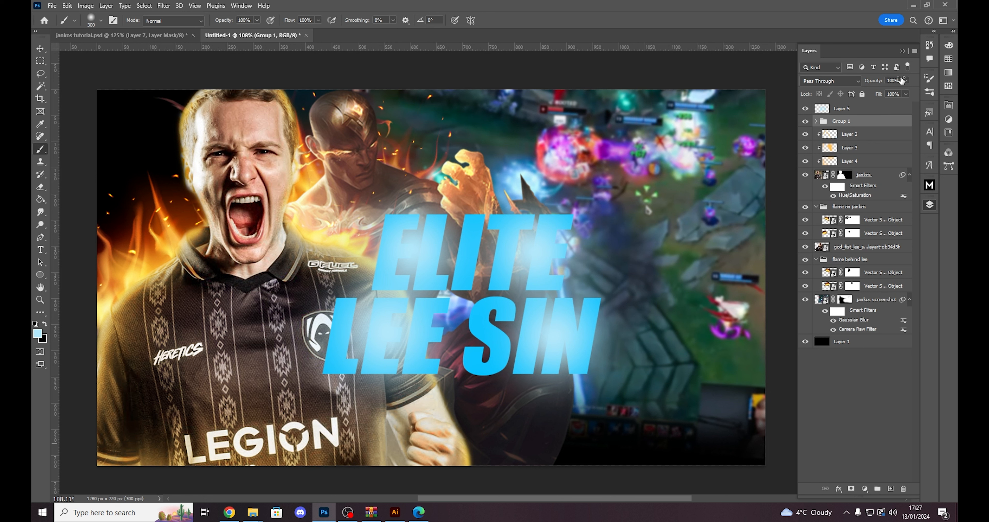
{"action": "key", "text": "ctrl+j"}
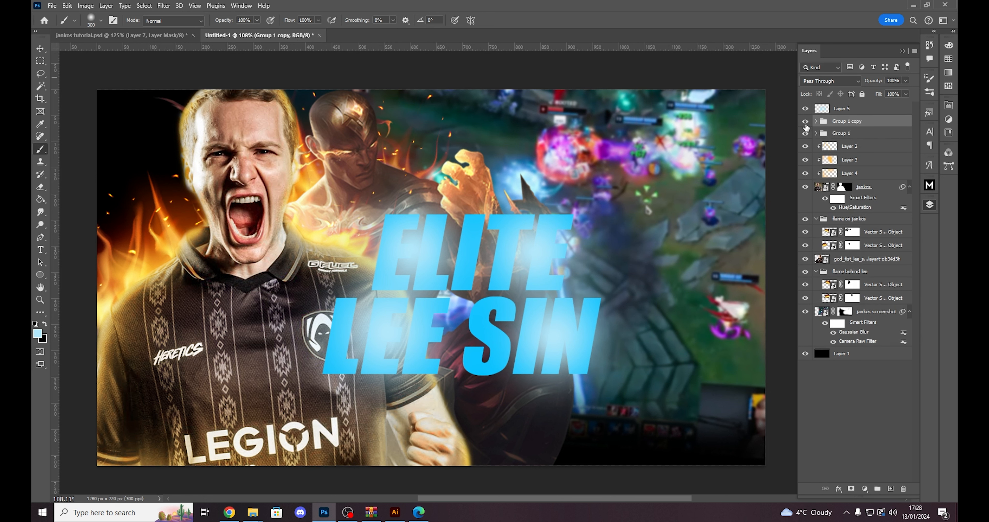
- Check the two text groups by switching their visibility off and on
{"action": "left_click", "coordinate": [805, 121]}
{"action": "left_click", "coordinate": [805, 133]}
{"action": "left_click_drag", "start_coordinate": [805, 133], "coordinate": [805, 126]}
{"action": "left_click", "coordinate": [858, 136]}
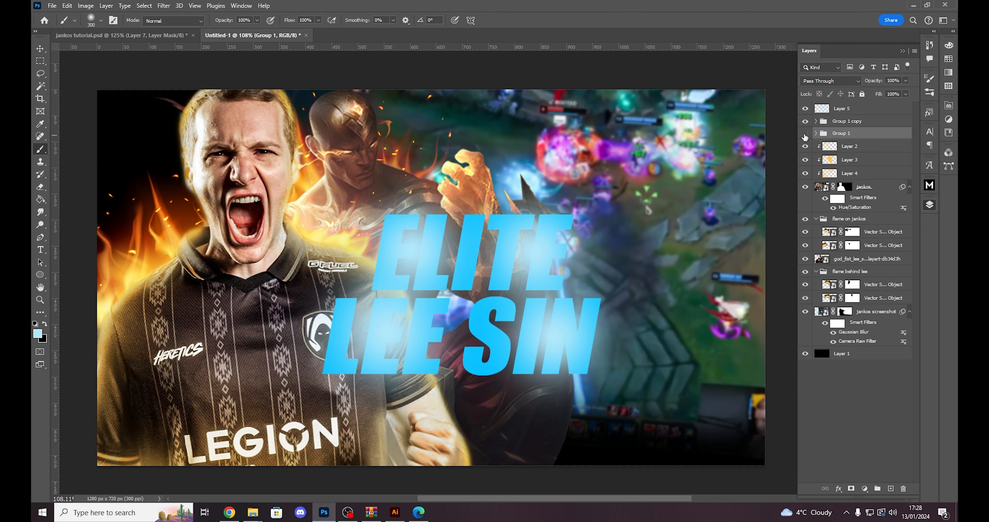
{"action": "left_click", "coordinate": [805, 134]}
- Rename the original text group as text and its duplicate as text copy
{"action": "double_click", "coordinate": [859, 132]}
{"action": "type", "text": "text"}
{"action": "double_click", "coordinate": [856, 120]}
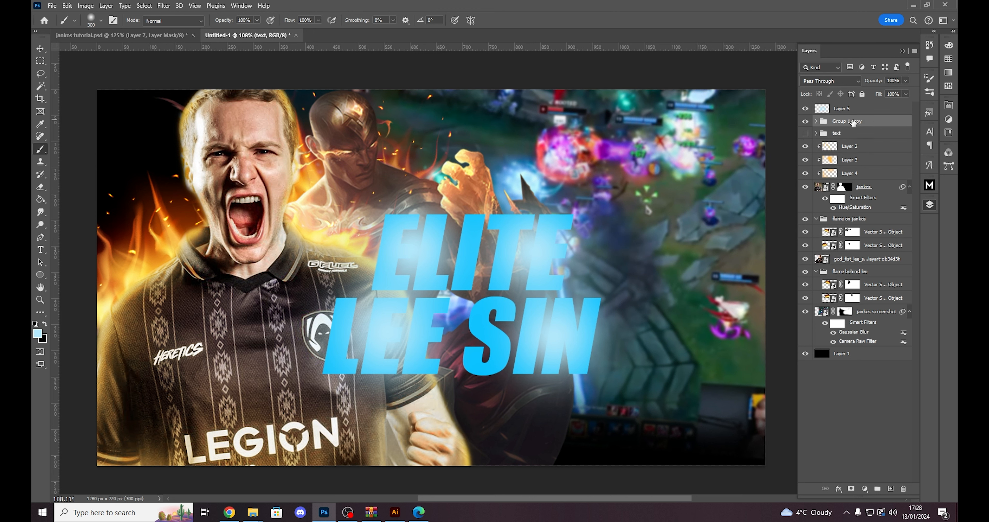
{"action": "type", "text": "text copy"}
{"action": "key", "text": "Return"}
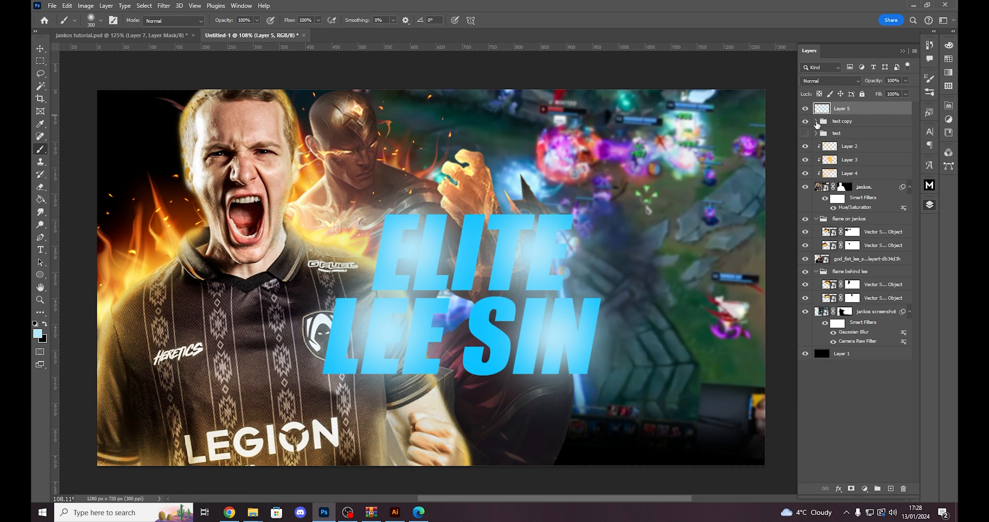
- Convert the LEE SIN and ELITE text layers in the text copy group into one smart object
{"action": "left_click", "coordinate": [816, 121]}
{"action": "left_click", "coordinate": [860, 134]}
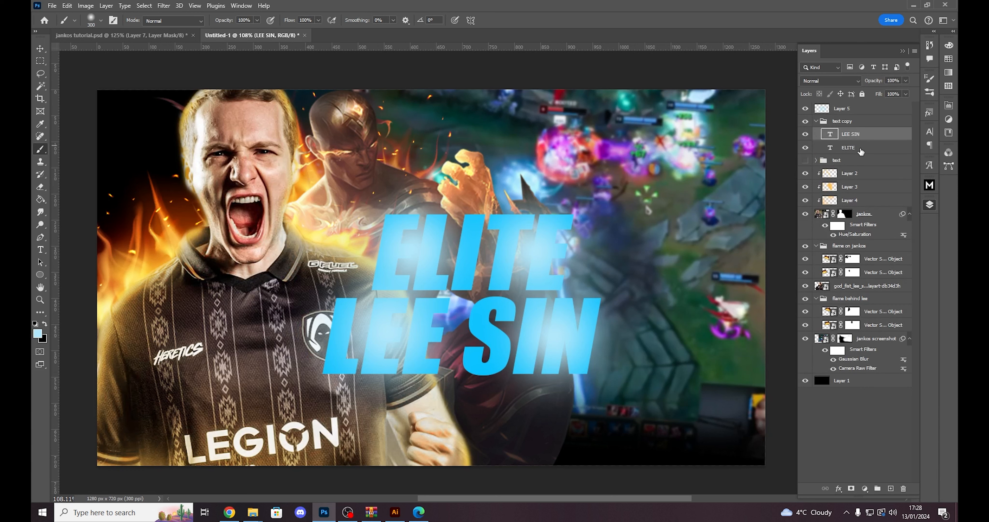
{"action": "left_click", "coordinate": [861, 150], "text": "shift"}
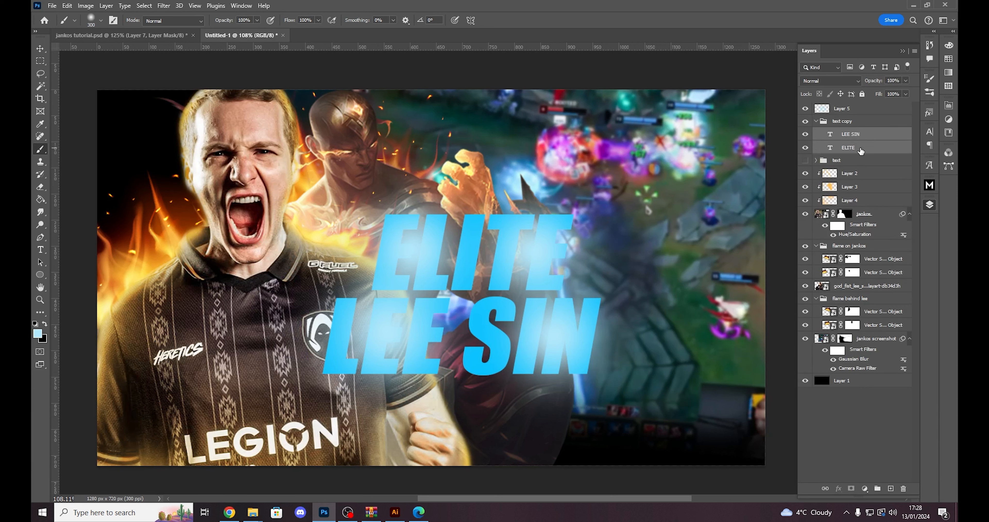
{"action": "right_click", "coordinate": [878, 134]}
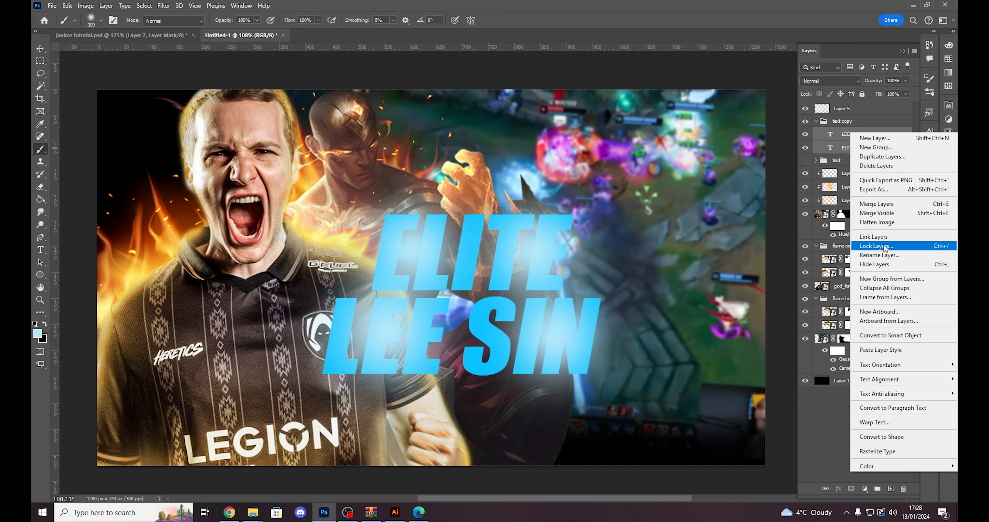
{"action": "left_click", "coordinate": [841, 134]}
{"action": "right_click", "coordinate": [877, 137]}
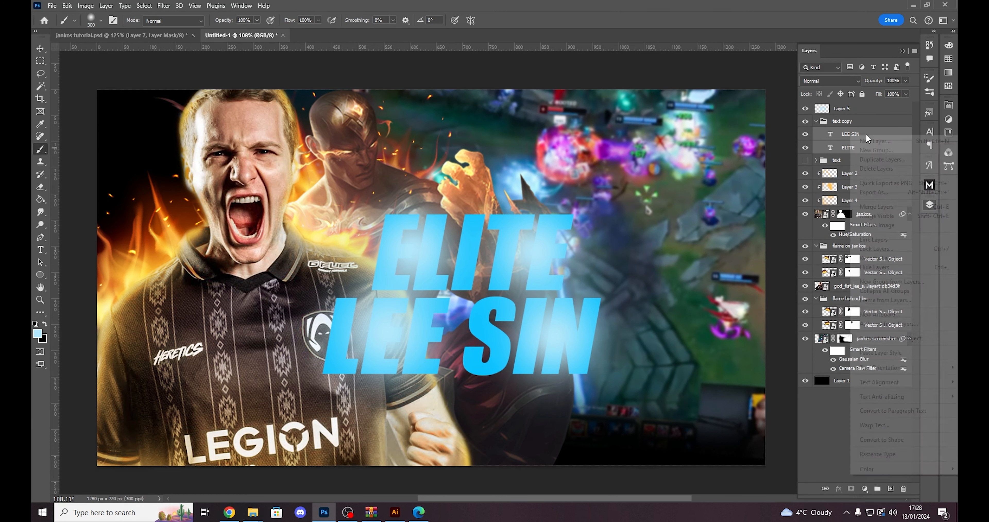
{"action": "left_click", "coordinate": [892, 340]}
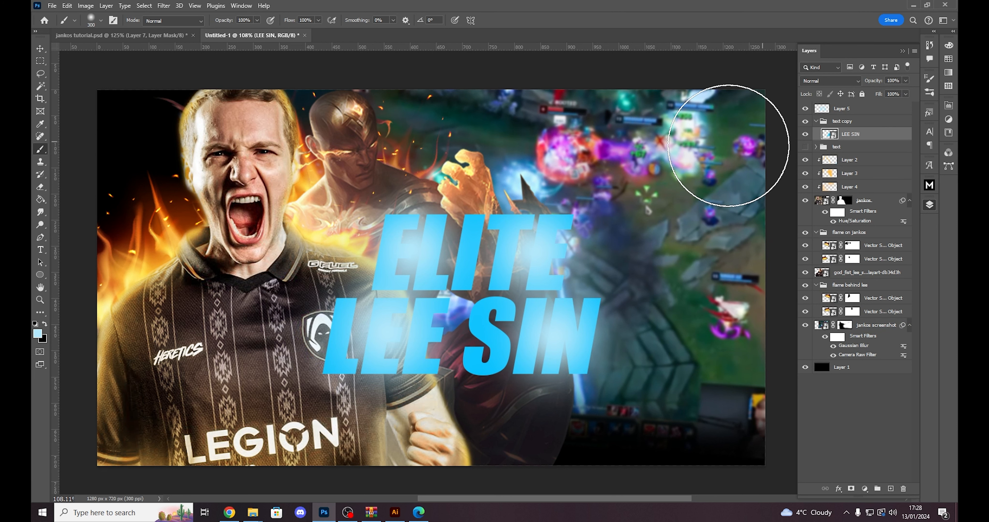
- Add a layer mask to Layer 5 and try loading the title's outline as a selection
{"action": "left_click", "coordinate": [851, 112]}
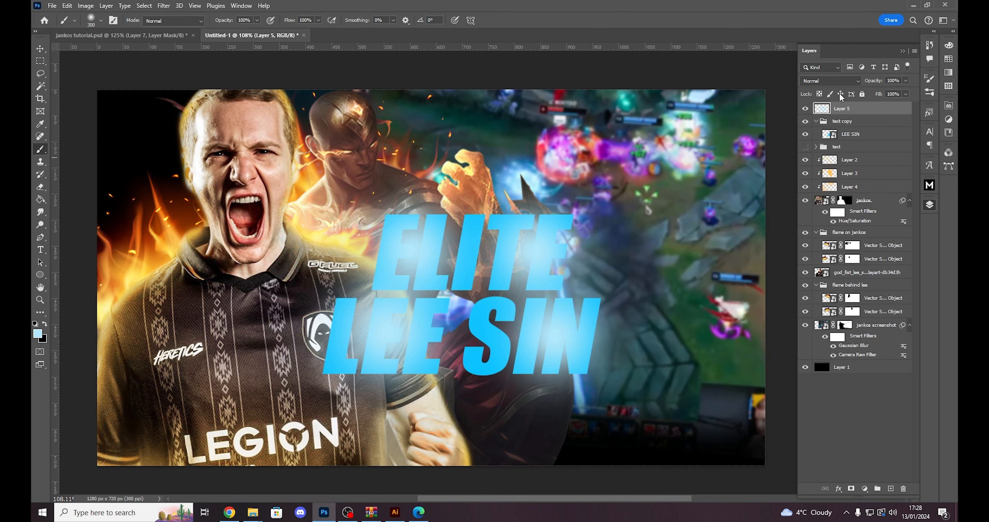
{"action": "left_click", "coordinate": [850, 491]}
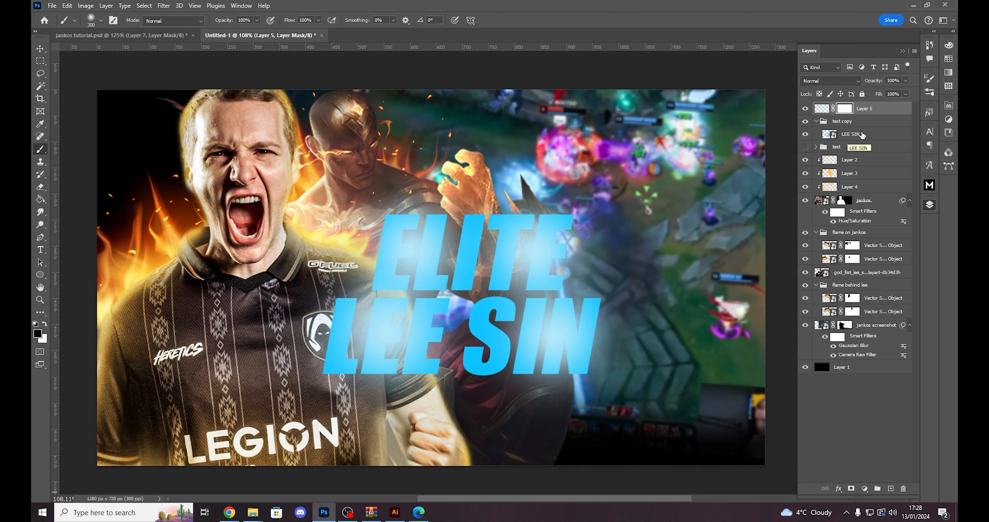
{"action": "left_click", "coordinate": [855, 136]}
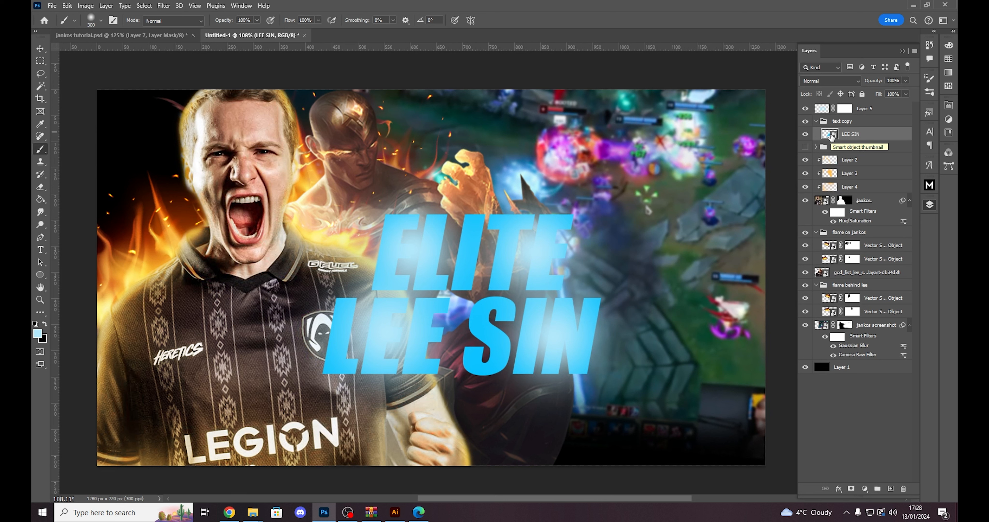
{"action": "left_click", "coordinate": [829, 134], "text": "ctrl"}
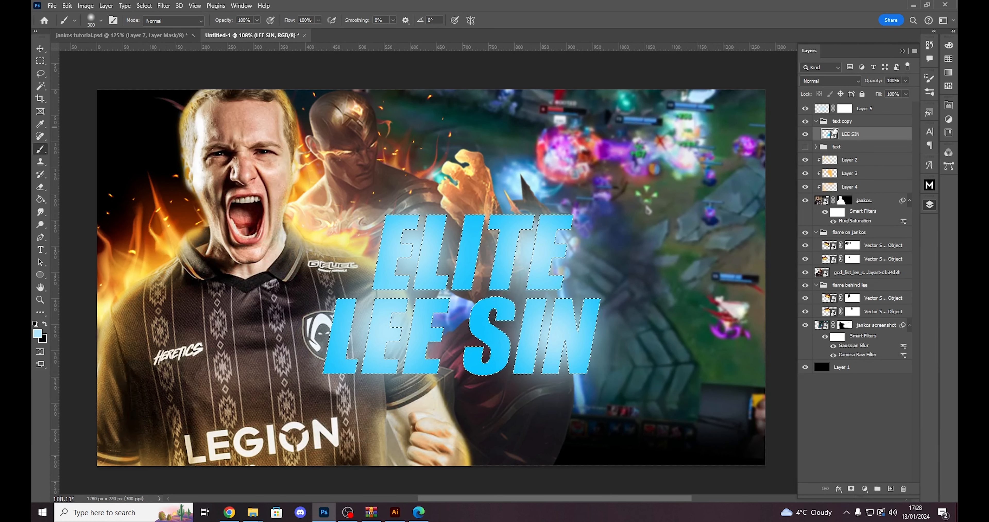
{"action": "key", "text": "ctrl+d"}
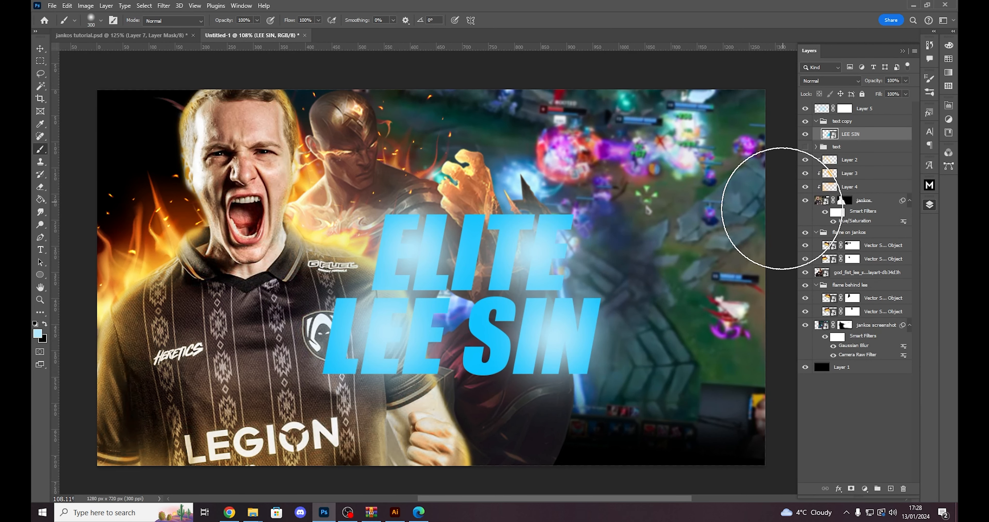
- Load the LEE SIN smart object's outline as a selection, target Layer 5's mask with black as foreground and invert the selection
{"action": "left_click", "coordinate": [829, 134], "text": "ctrl"}
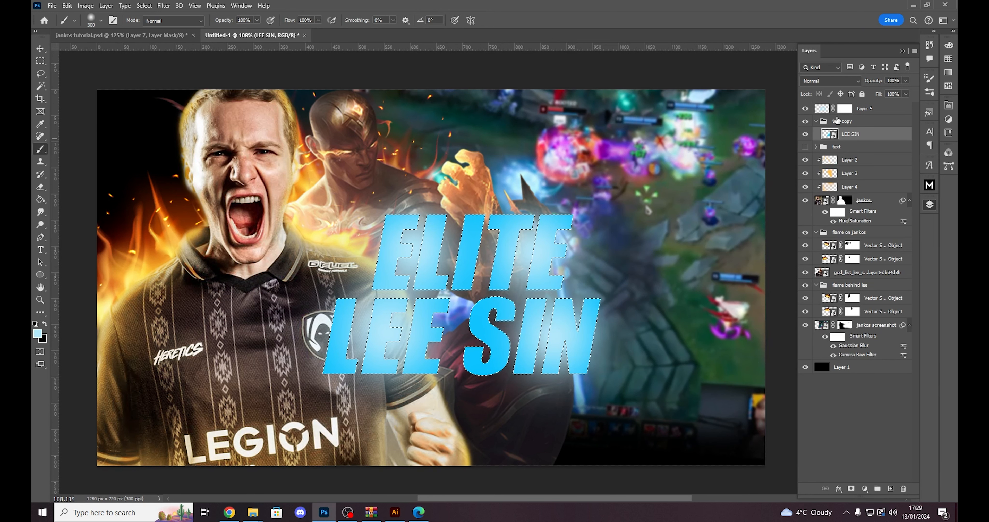
{"action": "left_click", "coordinate": [845, 109]}
{"action": "key", "text": "d"}
{"action": "key", "text": "x"}
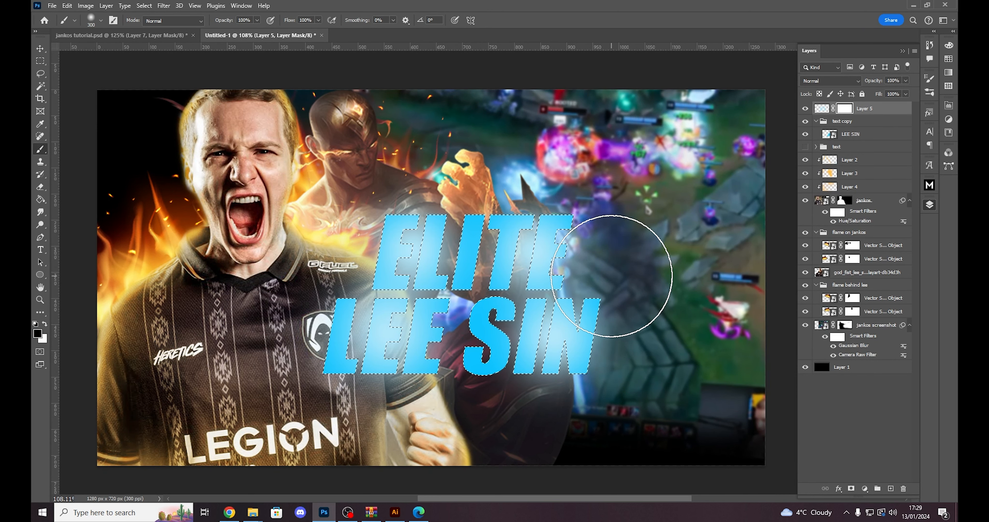
{"action": "key", "text": "ctrl+shift+i"}
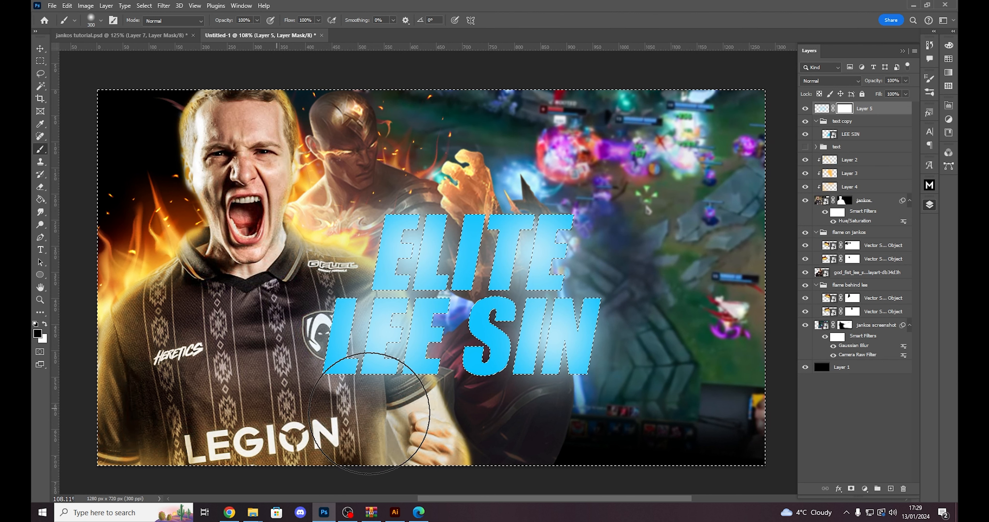
{"action": "left_click", "coordinate": [891, 489]}
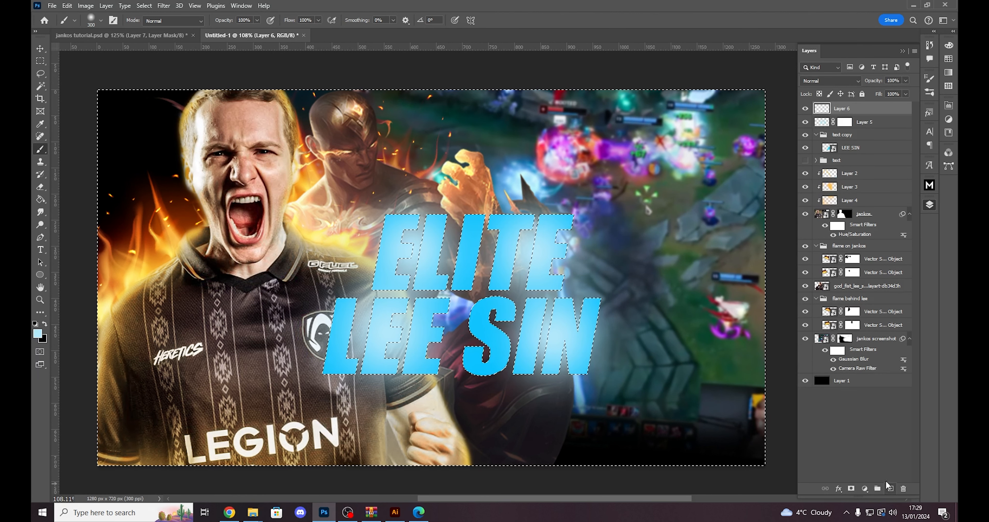
{"action": "mouse_move", "coordinate": [553, 185]}
{"action": "left_mouse_down"}
{"action": "mouse_move", "coordinate": [375, 184]}
{"action": "mouse_move", "coordinate": [480, 390]}
{"action": "mouse_move", "coordinate": [660, 268]}
{"action": "mouse_move", "coordinate": [688, 226]}
{"action": "mouse_move", "coordinate": [336, 289]}
{"action": "left_mouse_up"}
{"action": "key", "text": "ctrl+z"}
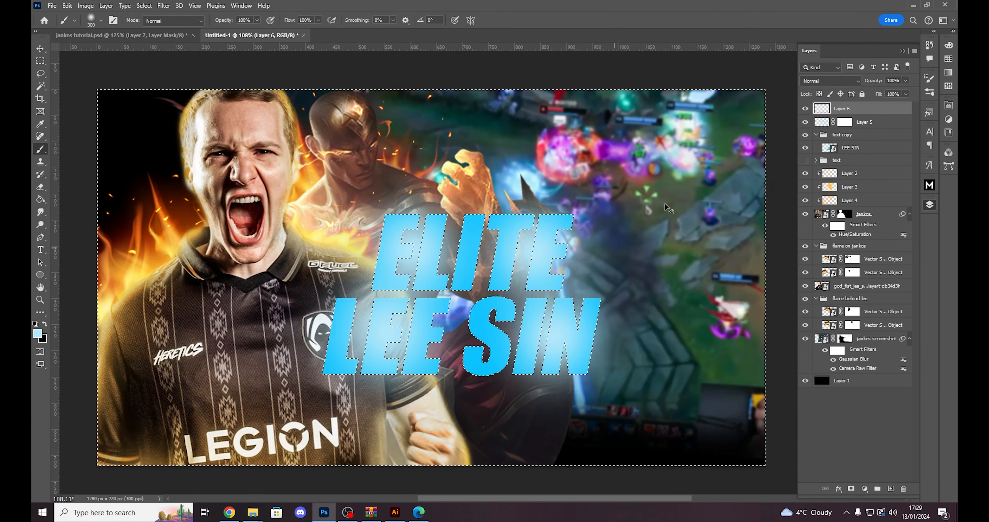
{"action": "key", "text": "ctrl+z"}
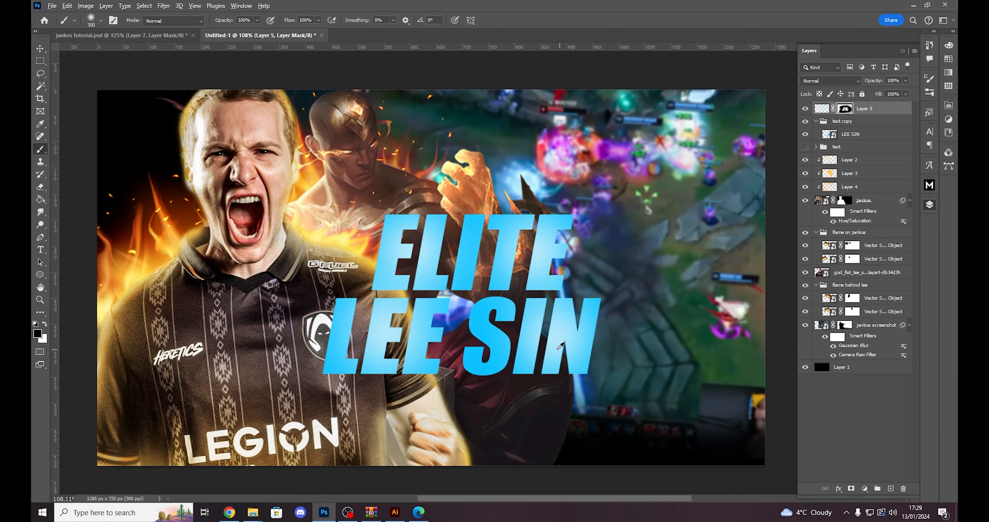
- Give the LEE SIN smart object a Bevel & Emboss layer style: Outer Bevel, Smooth, depth 126%, size 6 px, angle -96°
{"action": "scroll", "coordinate": [547, 350], "scroll_direction": "up", "scroll_amount": 1}
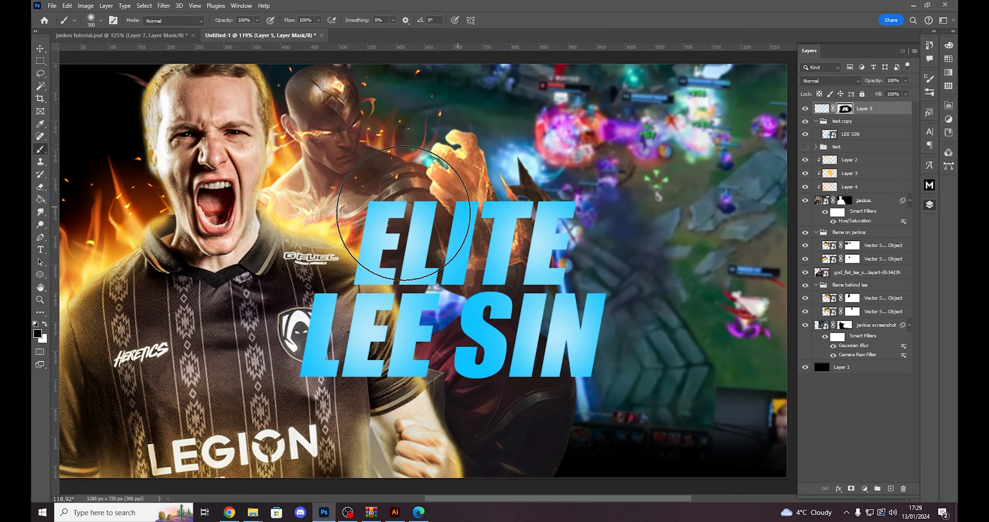
{"action": "key", "text": "ctrl+2"}
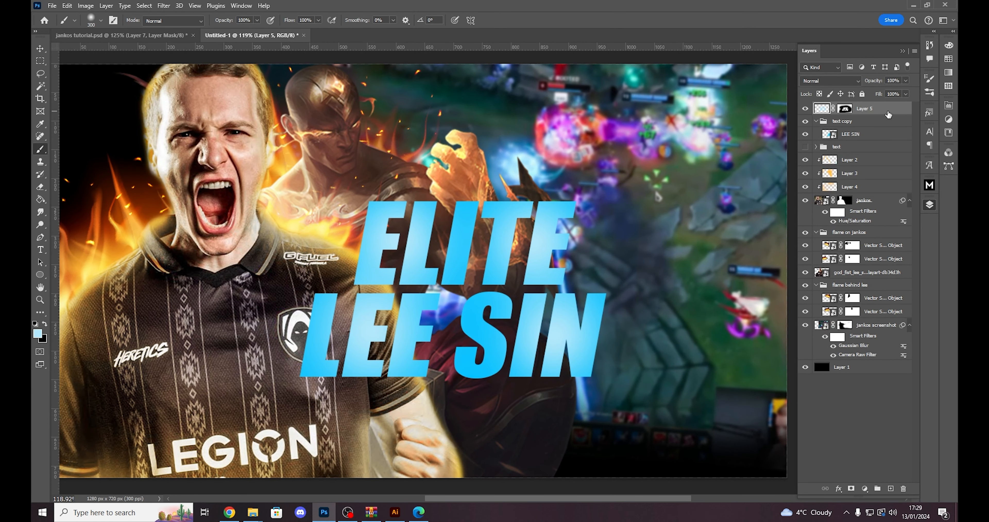
{"action": "left_click", "coordinate": [837, 126]}
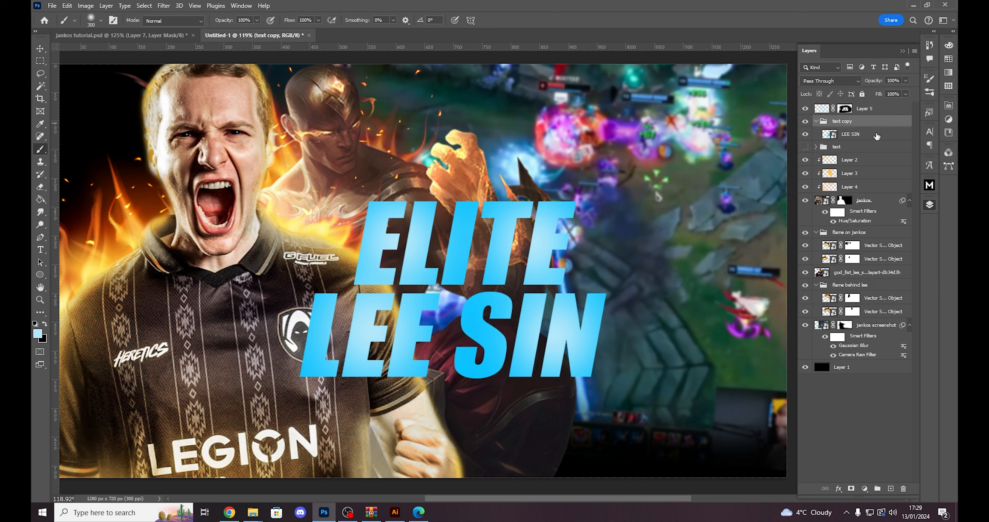
{"action": "left_click", "coordinate": [878, 135]}
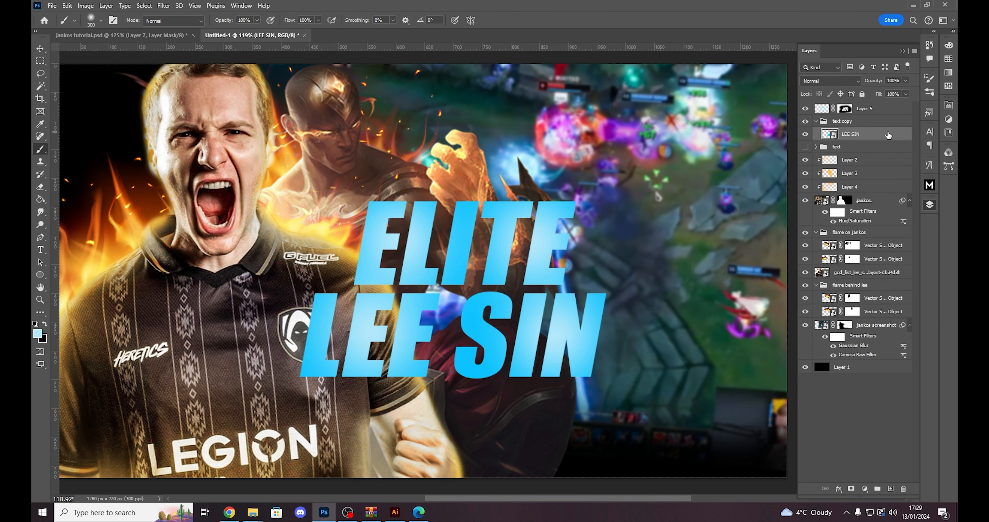
{"action": "double_click", "coordinate": [888, 135]}
{"action": "left_click_drag", "start_coordinate": [611, 142], "coordinate": [688, 149]}
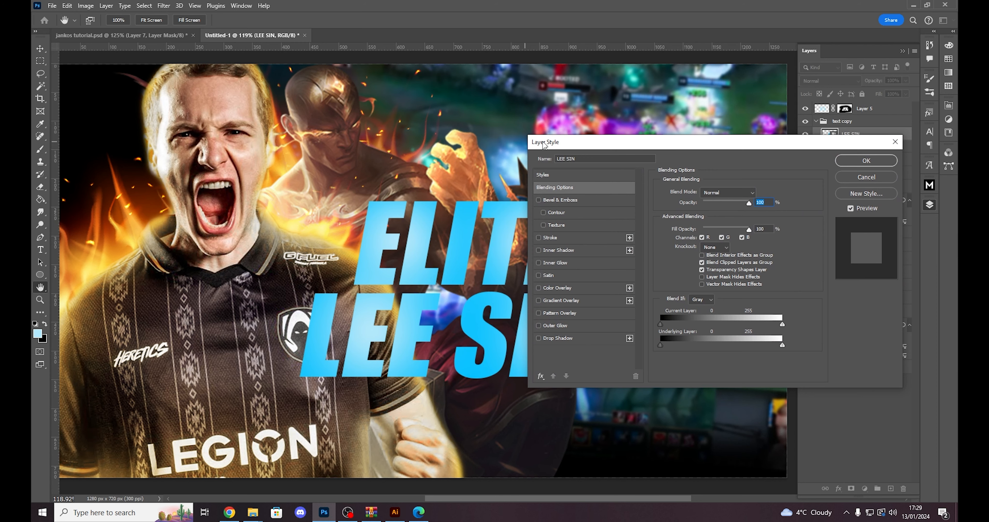
{"action": "left_click_drag", "start_coordinate": [614, 145], "coordinate": [710, 147]}
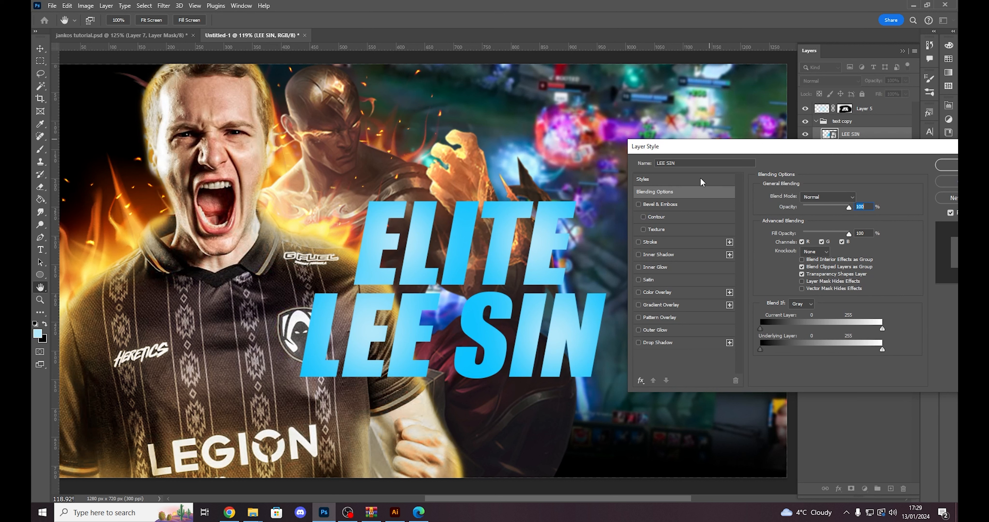
{"action": "left_click", "coordinate": [639, 204]}
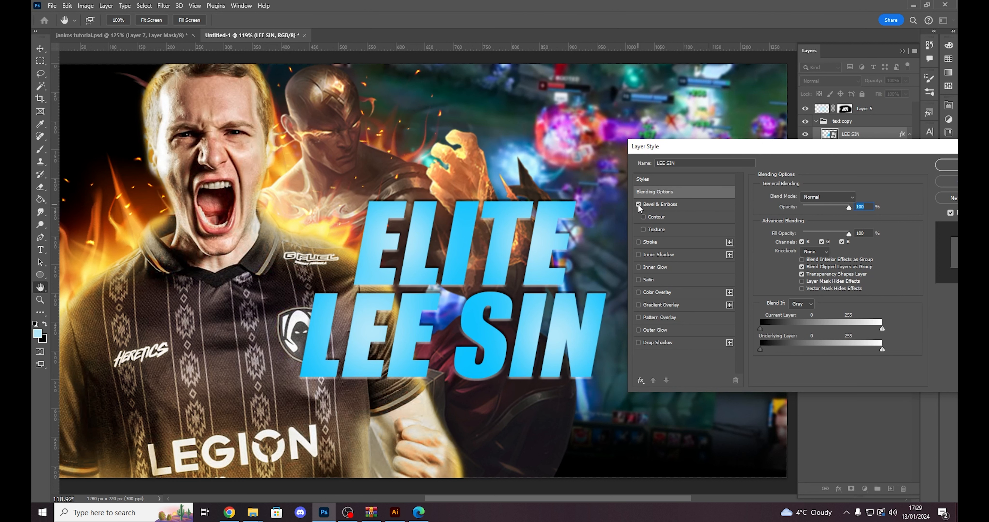
{"action": "left_click", "coordinate": [663, 205]}
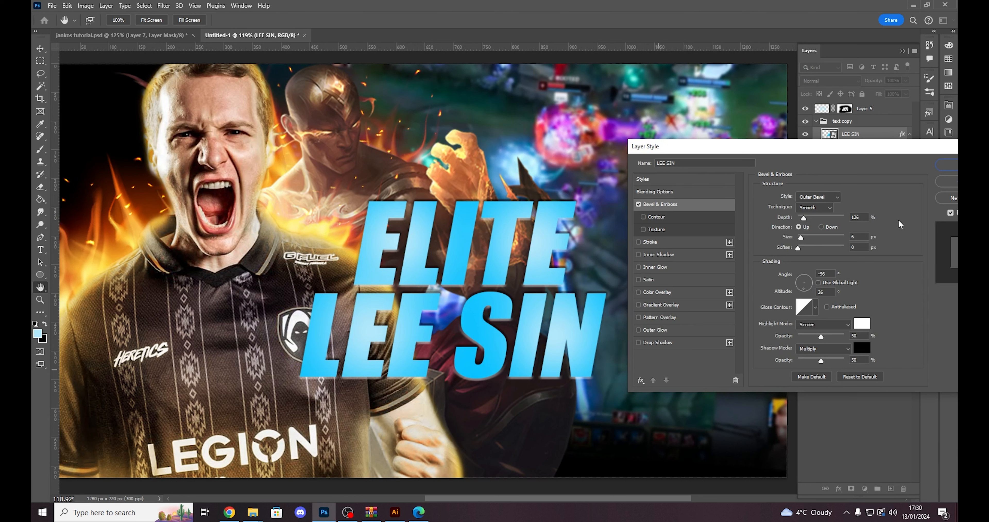
{"action": "left_click_drag", "start_coordinate": [847, 148], "coordinate": [835, 152]}
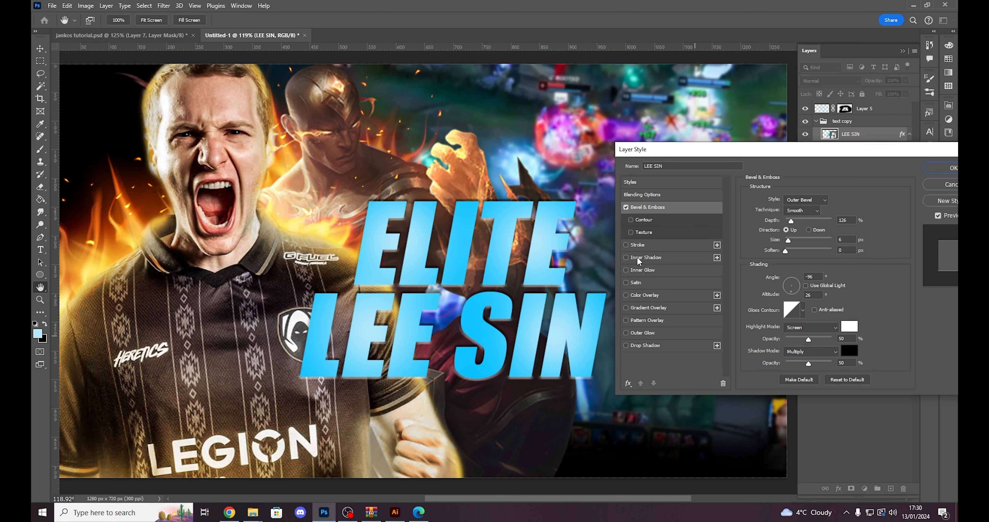
- Add a white Inner Shadow to the title at 51% opacity, 90° angle, distance 4 px and size 6 px, comparing it off and on
{"action": "left_click", "coordinate": [627, 258]}
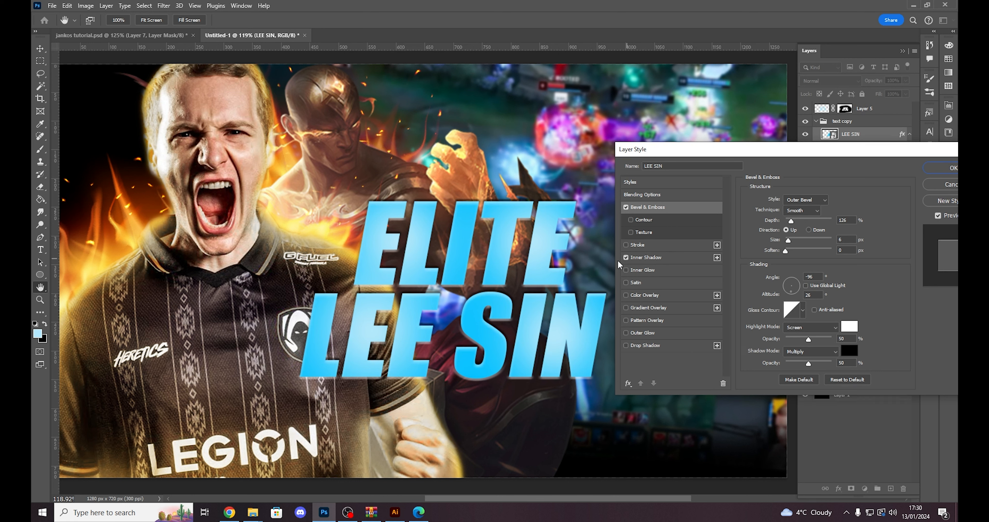
{"action": "scroll", "coordinate": [499, 284], "scroll_direction": "up", "scroll_amount": 3}
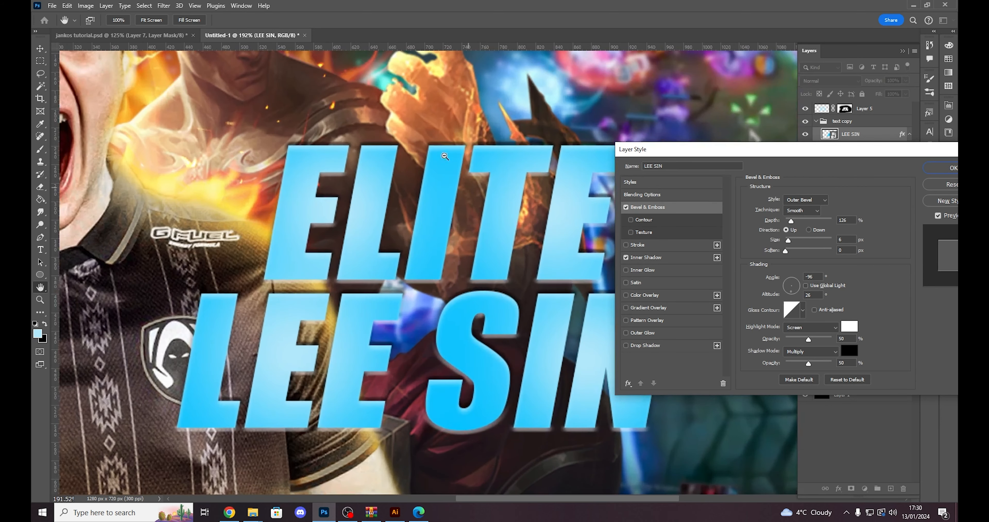
{"action": "scroll", "coordinate": [313, 148], "scroll_direction": "up", "scroll_amount": 1}
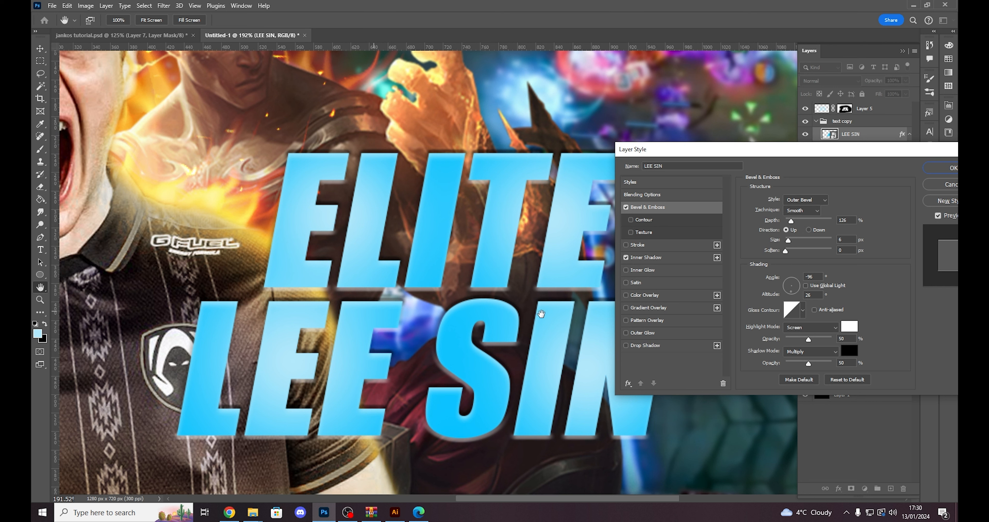
{"action": "left_click", "coordinate": [626, 257]}
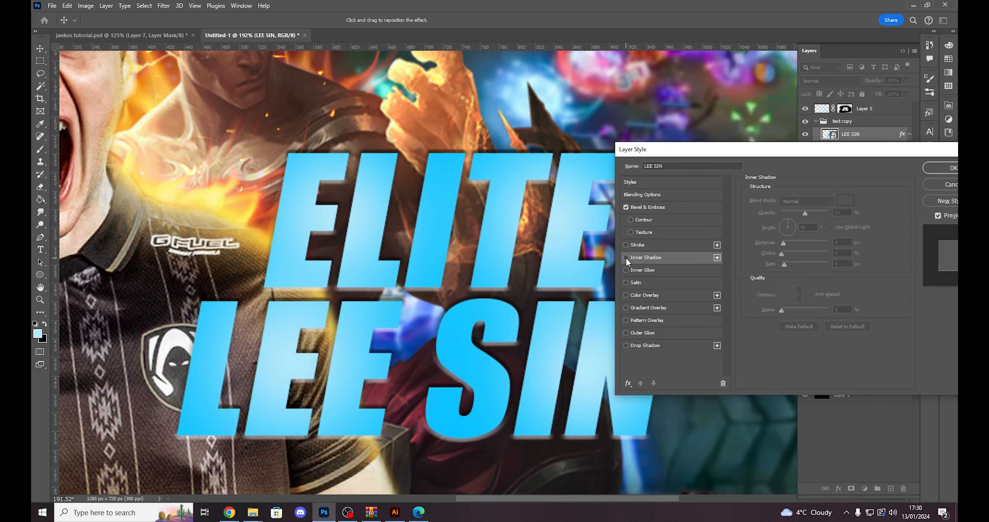
{"action": "left_click", "coordinate": [626, 257]}
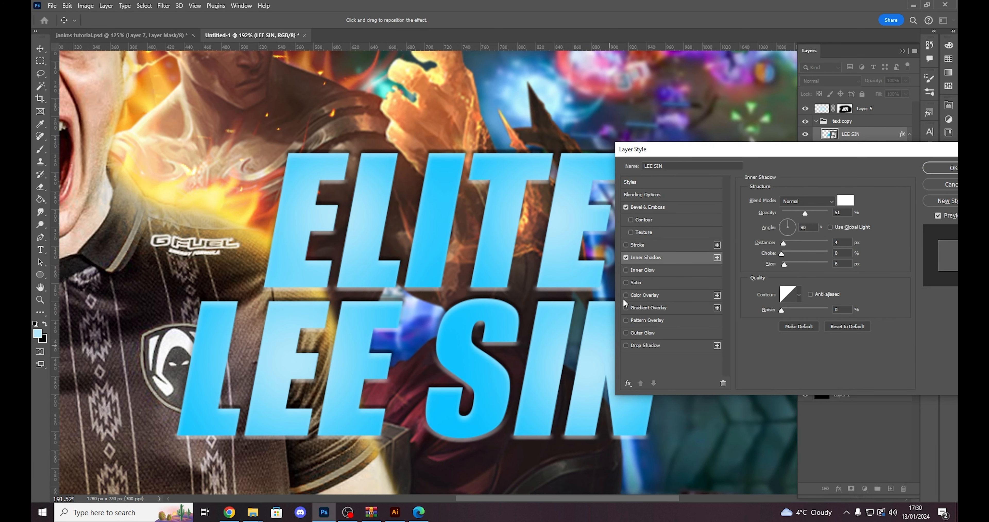
{"action": "scroll", "coordinate": [486, 314], "scroll_direction": "up", "scroll_amount": 2}
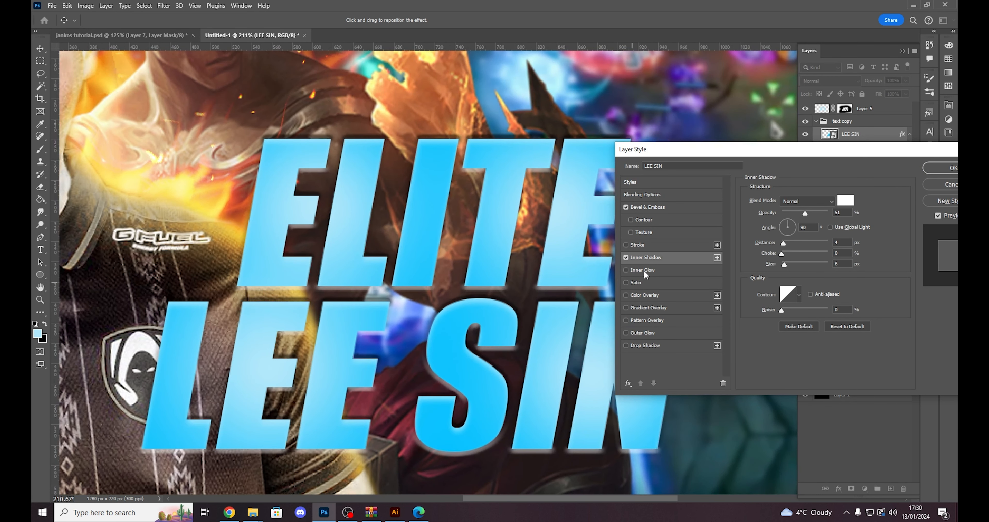
- Add a white Screen-mode Inner Glow to the title at 7% opacity and size 81 px, comparing it off and on
{"action": "left_click", "coordinate": [628, 270]}
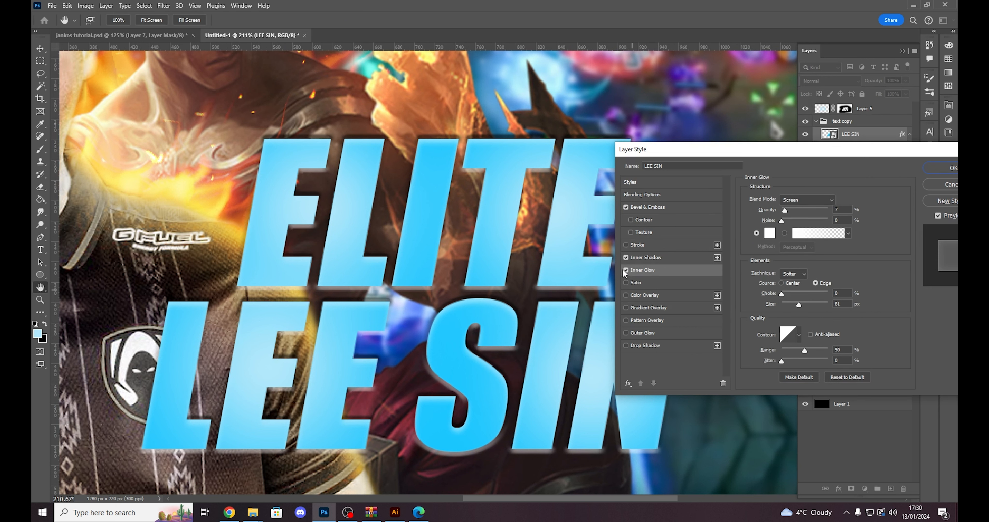
{"action": "left_click", "coordinate": [626, 271]}
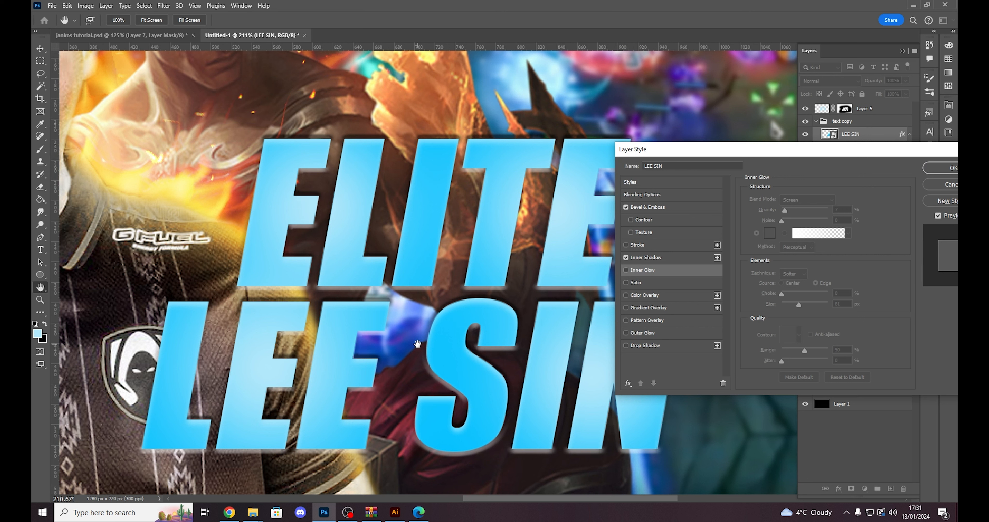
{"action": "left_click", "coordinate": [626, 270]}
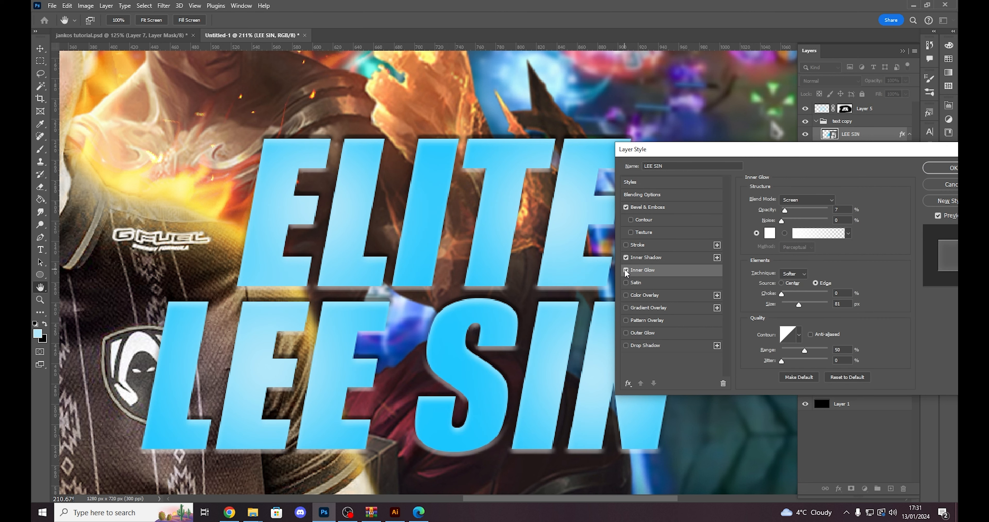
{"action": "left_click", "coordinate": [626, 271]}
{"action": "left_click", "coordinate": [626, 270]}
{"action": "scroll", "coordinate": [461, 313], "scroll_direction": "down", "scroll_amount": 2}
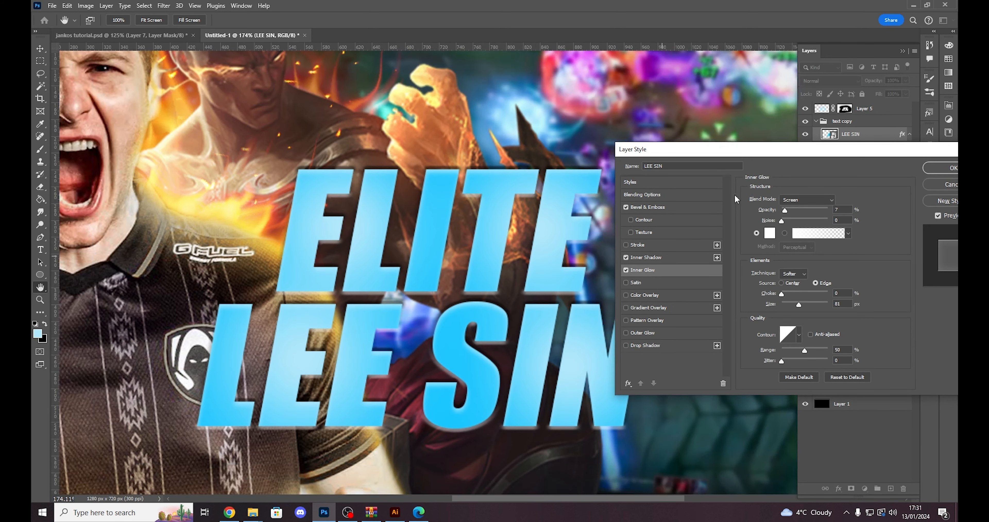
- Add a white Satin effect to the title in Luminosity mode at 82% opacity, 90° angle, distance 208 px and size 250 px, comparing it off and on
{"action": "left_click", "coordinate": [658, 259]}
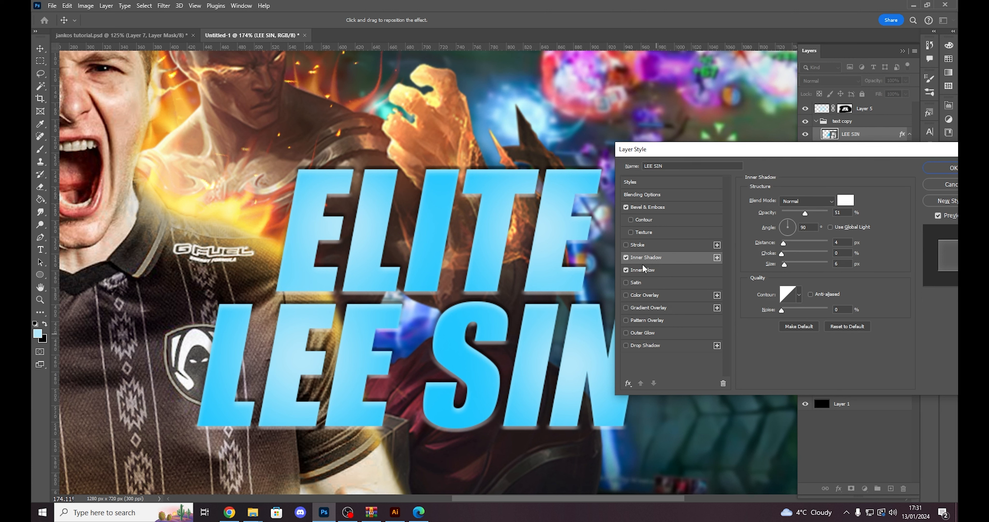
{"action": "left_click", "coordinate": [648, 272]}
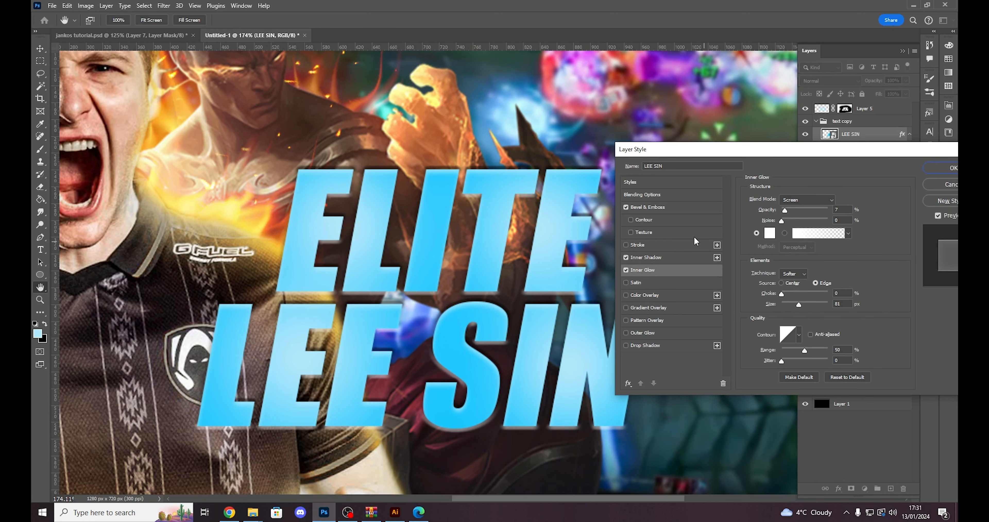
{"action": "left_click", "coordinate": [626, 282]}
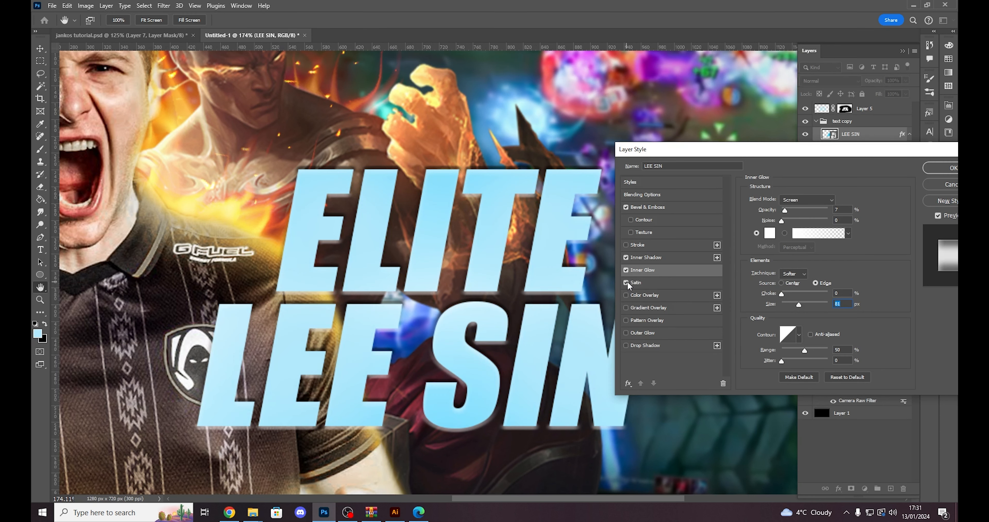
{"action": "left_click", "coordinate": [643, 281]}
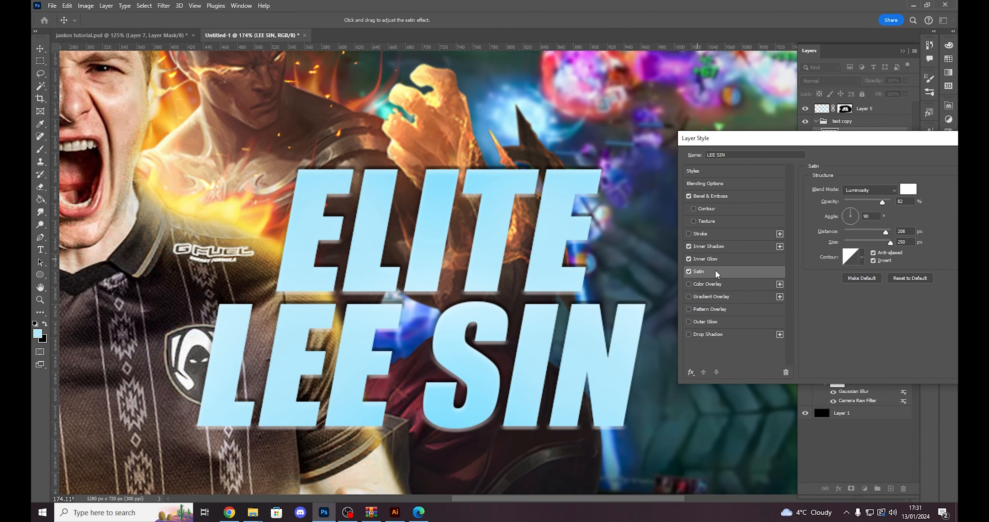
{"action": "left_click", "coordinate": [689, 272]}
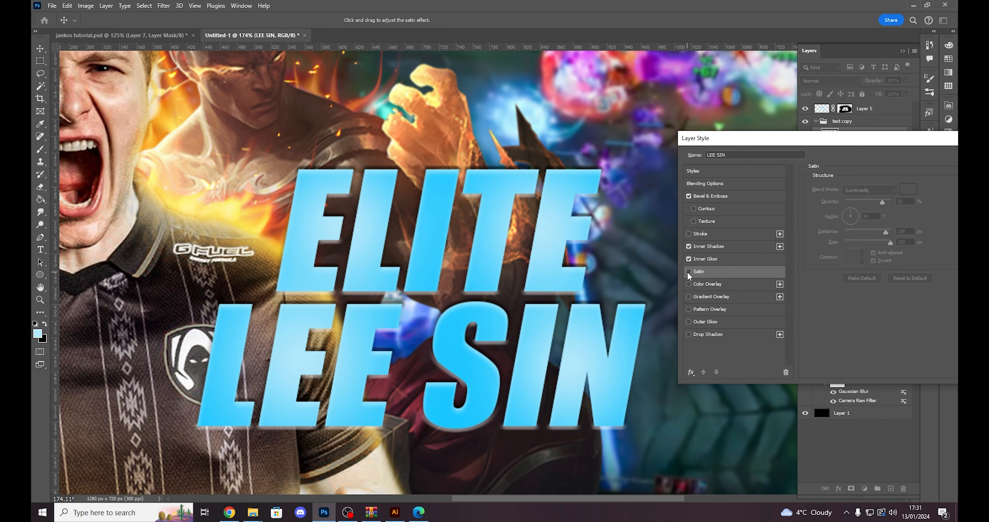
{"action": "left_click", "coordinate": [689, 272]}
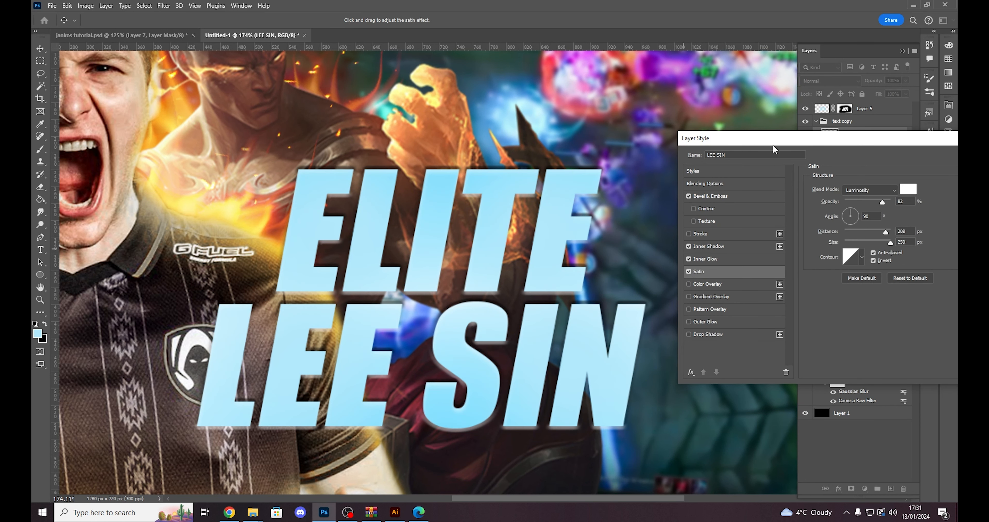
- Add a black Drop Shadow to the title: Normal, 100% opacity, 90° angle, distance 4 px, spread 100%, size 14 px, and apply the layer style
{"action": "left_click_drag", "start_coordinate": [773, 147], "coordinate": [766, 120]}
{"action": "left_click", "coordinate": [629, 329]}
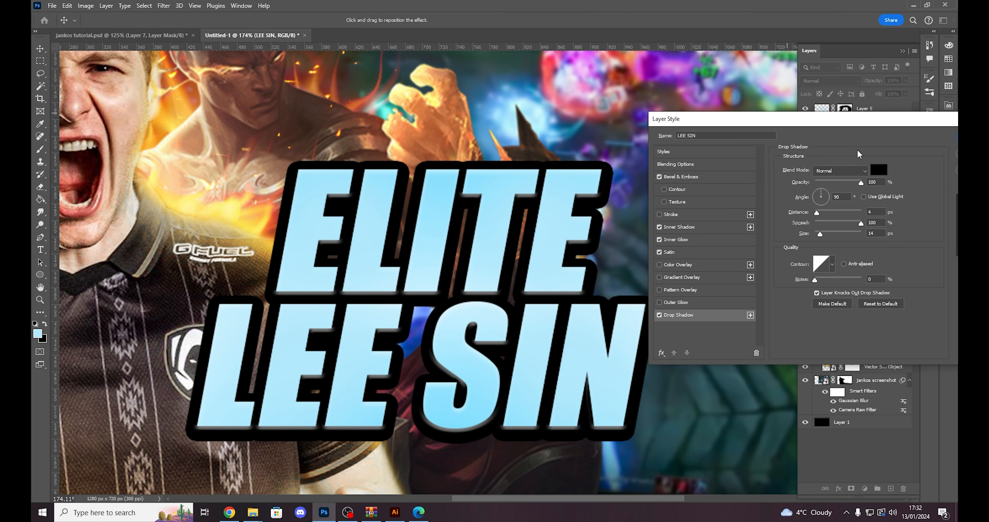
{"action": "left_click_drag", "start_coordinate": [851, 122], "coordinate": [810, 121]}
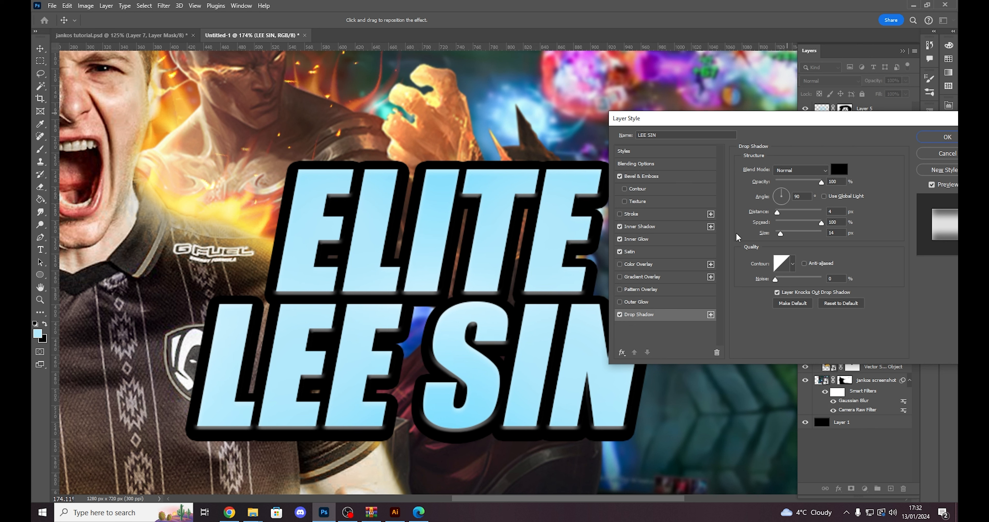
{"action": "left_click", "coordinate": [837, 212]}
{"action": "left_click", "coordinate": [842, 232]}
{"action": "left_click_drag", "start_coordinate": [731, 122], "coordinate": [535, 172]}
{"action": "left_click", "coordinate": [750, 185]}
- Set Layer 5's blend mode to Color Dodge and compare the title with the layer hidden and shown
{"action": "key", "text": "b"}
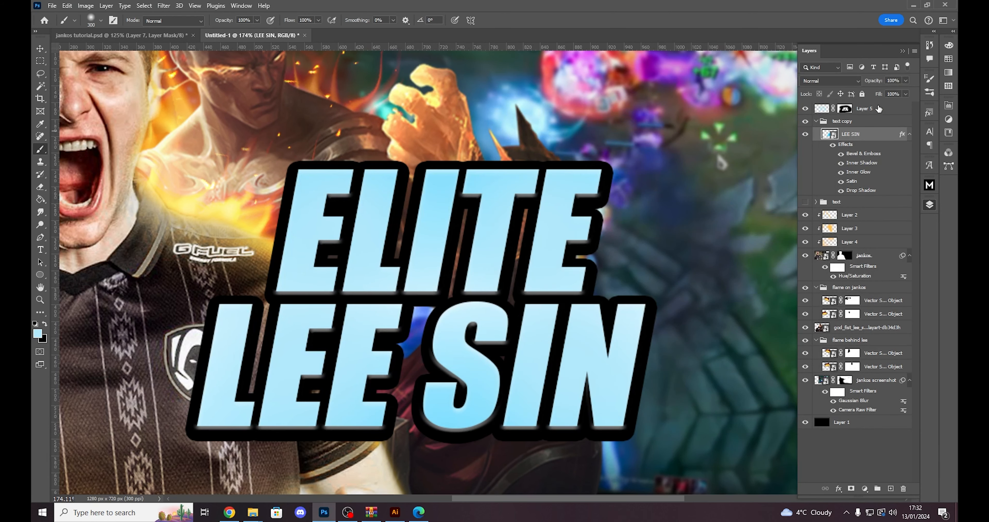
{"action": "left_click", "coordinate": [862, 108]}
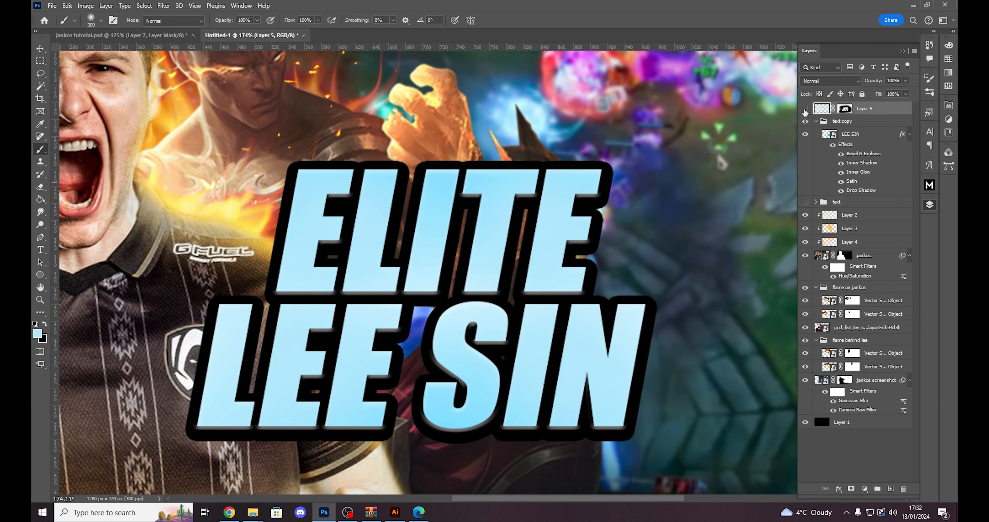
{"action": "left_click", "coordinate": [806, 109]}
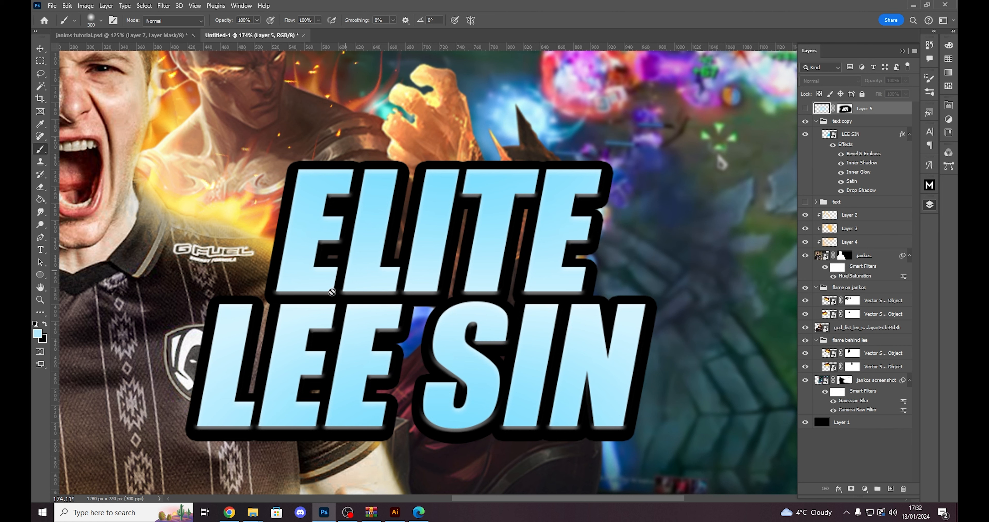
{"action": "scroll", "coordinate": [567, 319], "scroll_direction": "down", "scroll_amount": 3}
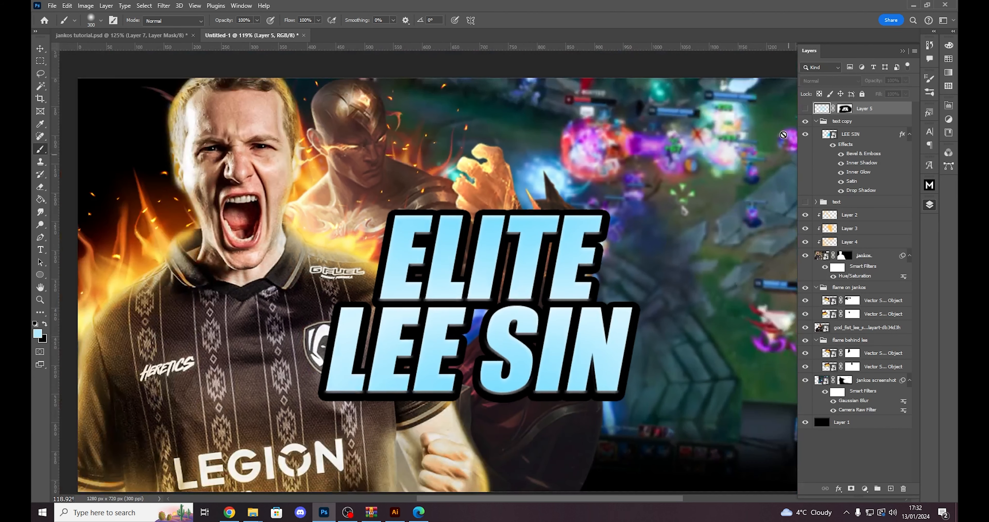
{"action": "left_click", "coordinate": [806, 111]}
{"action": "left_click", "coordinate": [823, 81]}
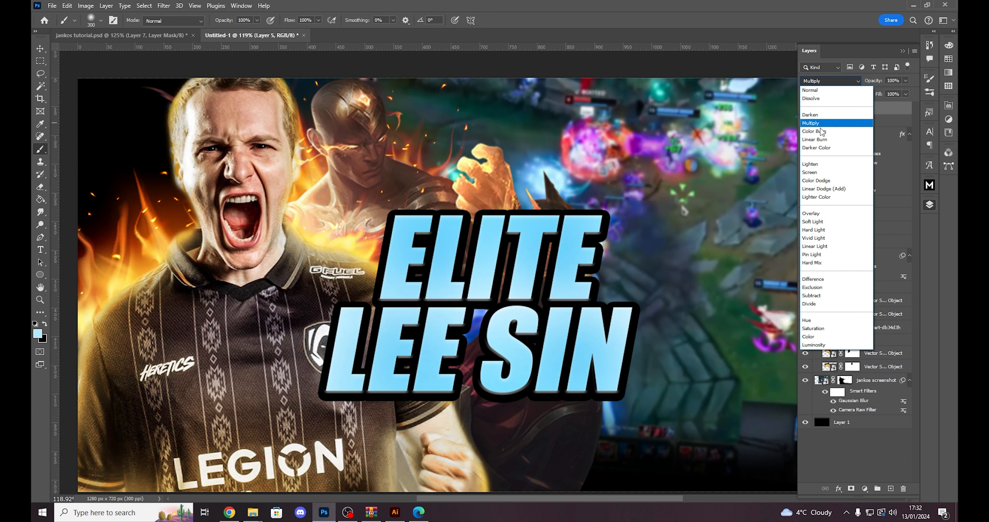
{"action": "left_click", "coordinate": [817, 180]}
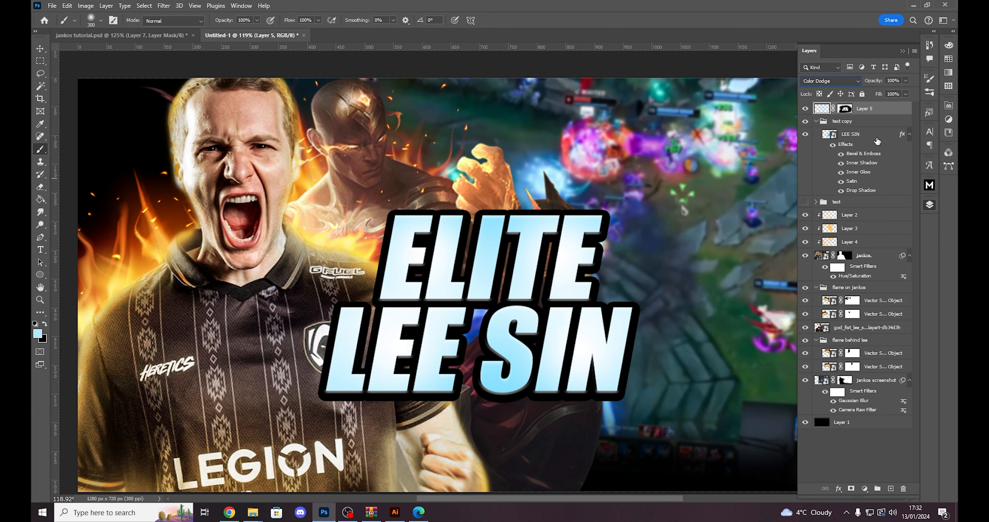
{"action": "key", "text": "v"}
{"action": "scroll", "coordinate": [585, 351], "scroll_direction": "up", "scroll_amount": 3}
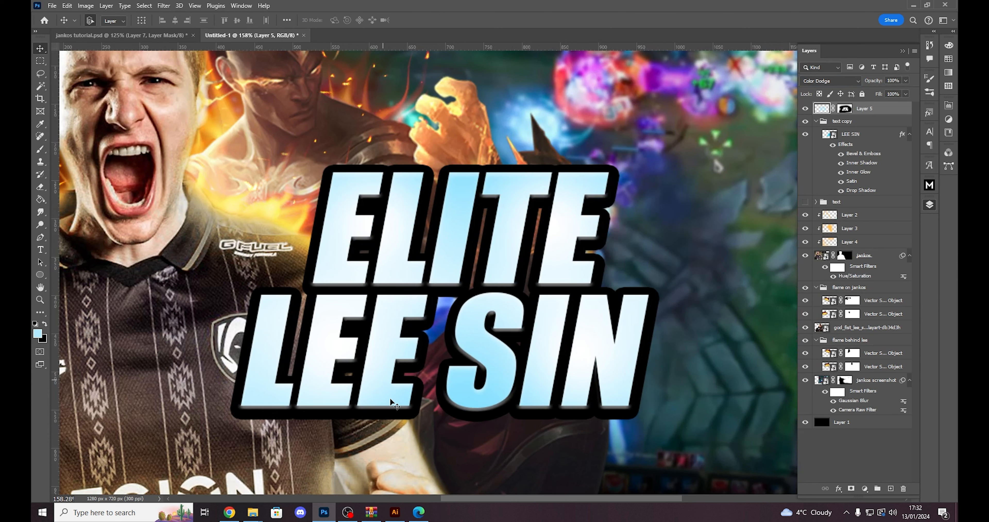
{"action": "left_click", "coordinate": [805, 109]}
{"action": "left_click", "coordinate": [806, 110]}
{"action": "scroll", "coordinate": [475, 318], "scroll_direction": "down", "scroll_amount": 1}
- Target Layer 5's mask and dab it with a white brush at the end of SIN
{"action": "left_click", "coordinate": [846, 110]}
{"action": "key", "text": "b"}
{"action": "key", "text": "x"}
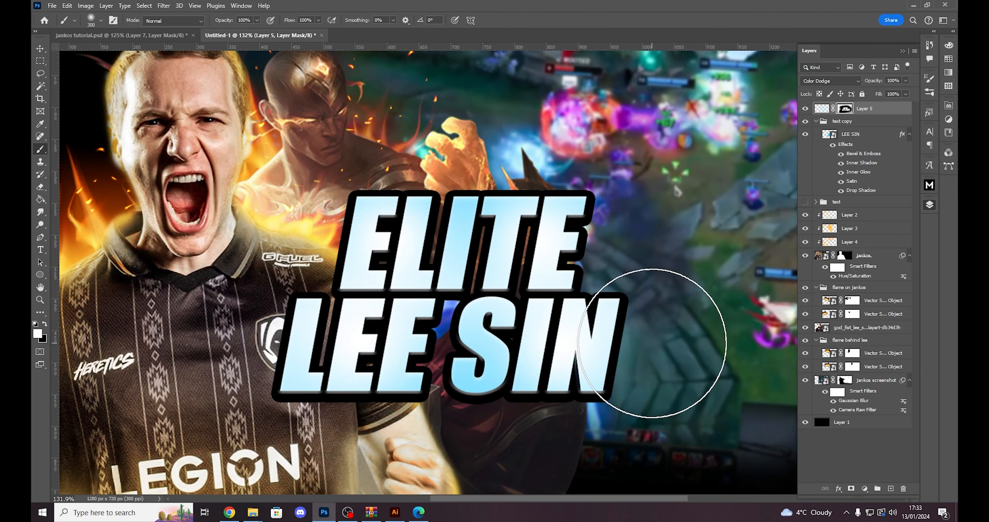
{"action": "left_click", "coordinate": [632, 342]}
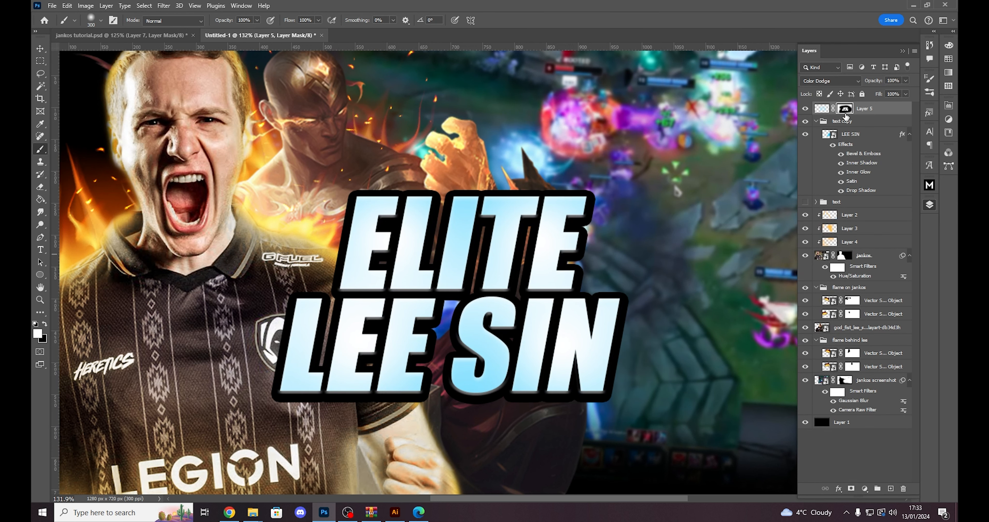
{"action": "key", "text": "x"}
{"action": "key", "text": "x"}
{"action": "scroll", "coordinate": [555, 385], "scroll_direction": "down", "scroll_amount": 3}
{"action": "scroll", "coordinate": [553, 383], "scroll_direction": "up", "scroll_amount": 3}
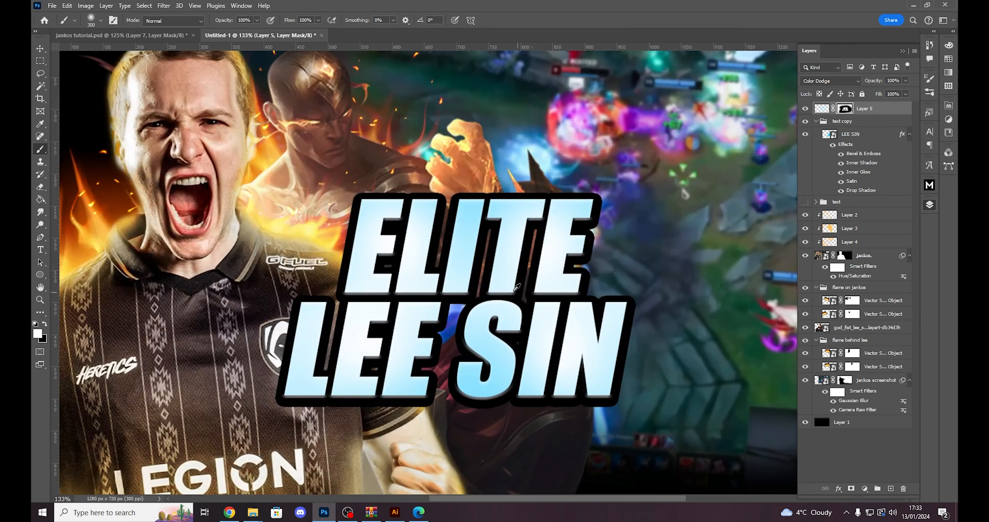
- Reduce the brush to 125 px and paint white on Layer 5's mask across the first letters of LEE and ELITE
{"action": "key", "text": "bracketleft"}
{"action": "key", "text": "bracketleft"}
{"action": "key", "text": "bracketleft"}
{"action": "key", "text": "bracketleft"}
{"action": "key", "text": "bracketleft"}
{"action": "scroll", "coordinate": [529, 305], "scroll_direction": "up", "scroll_amount": 2}
{"action": "key", "text": "x"}
{"action": "scroll", "coordinate": [595, 286], "scroll_direction": "down", "scroll_amount": 3}
{"action": "scroll", "coordinate": [677, 322], "scroll_direction": "up", "scroll_amount": 2}
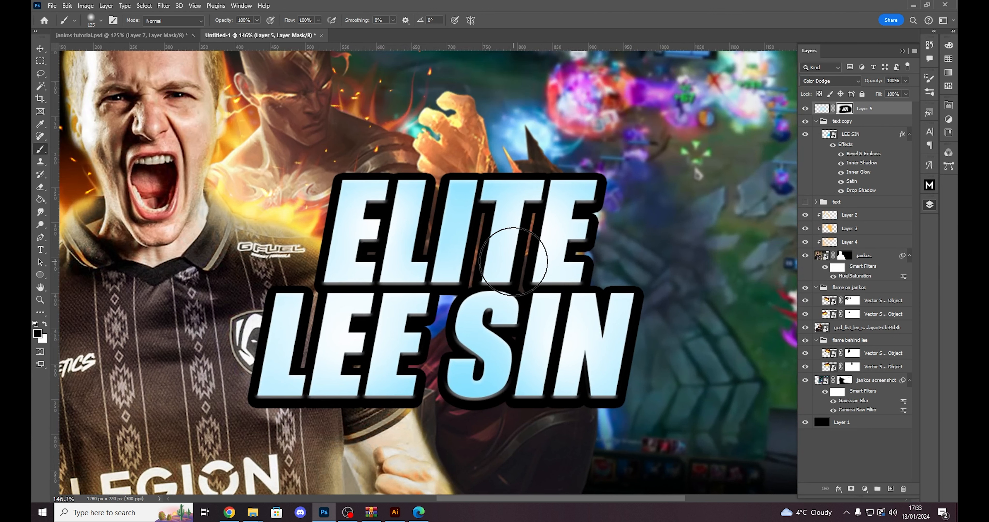
{"action": "key", "text": "x"}
{"action": "mouse_move", "coordinate": [301, 356]}
{"action": "left_mouse_down"}
{"action": "mouse_move", "coordinate": [353, 364]}
{"action": "mouse_move", "coordinate": [527, 326]}
{"action": "mouse_move", "coordinate": [353, 234]}
{"action": "left_mouse_up"}
- Examine the title up close and at full view, with Layer 5 off and on, and against jankos tutorial.psd
{"action": "key", "text": "v"}
{"action": "scroll", "coordinate": [372, 363], "scroll_direction": "up", "scroll_amount": 5}
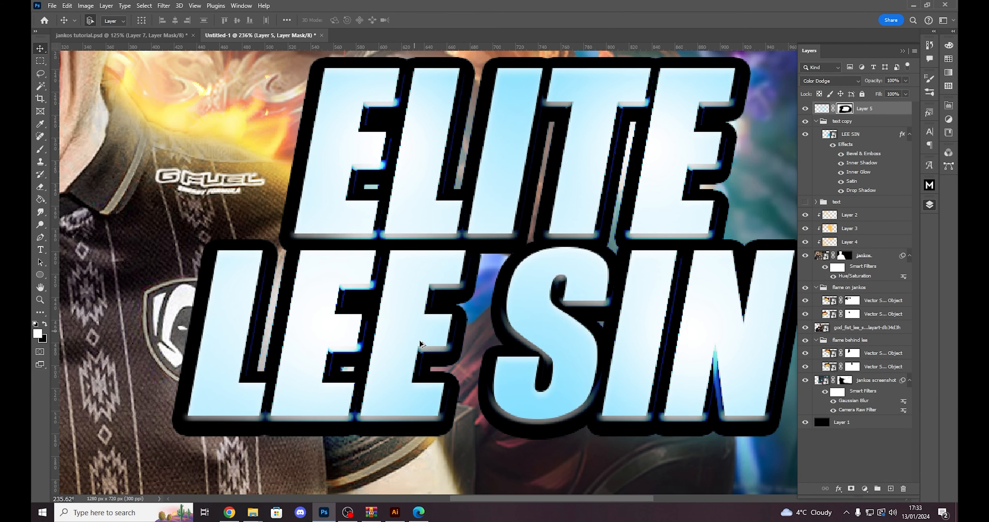
{"action": "scroll", "coordinate": [419, 344], "scroll_direction": "down", "scroll_amount": 5}
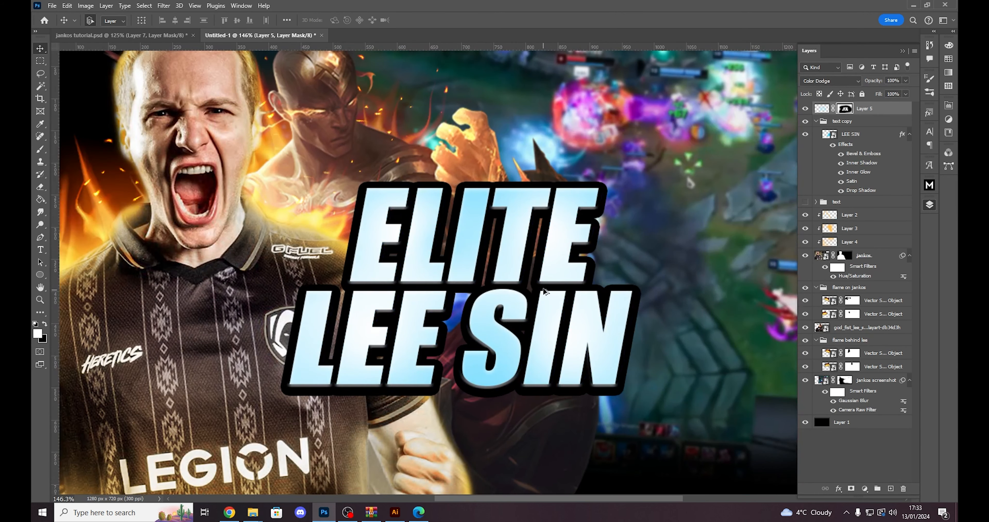
{"action": "scroll", "coordinate": [543, 288], "scroll_direction": "up", "scroll_amount": 2}
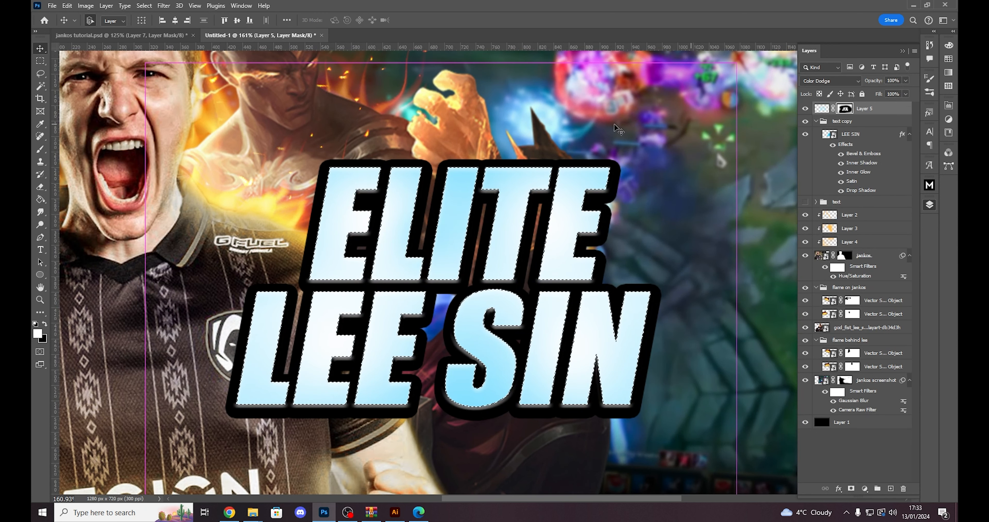
{"action": "scroll", "coordinate": [423, 325], "scroll_direction": "down", "scroll_amount": 5}
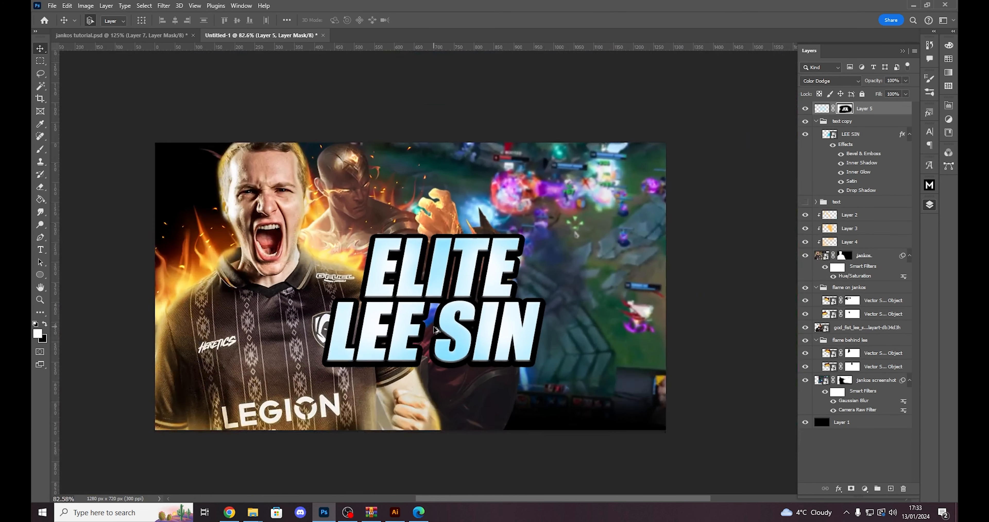
{"action": "left_click", "coordinate": [806, 108]}
{"action": "left_click", "coordinate": [806, 108]}
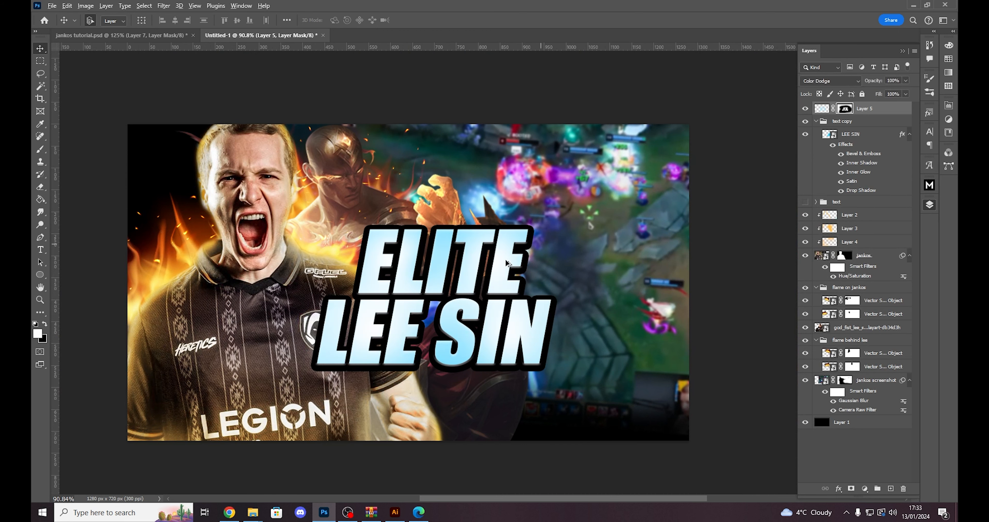
{"action": "key", "text": "ctrl+Tab"}
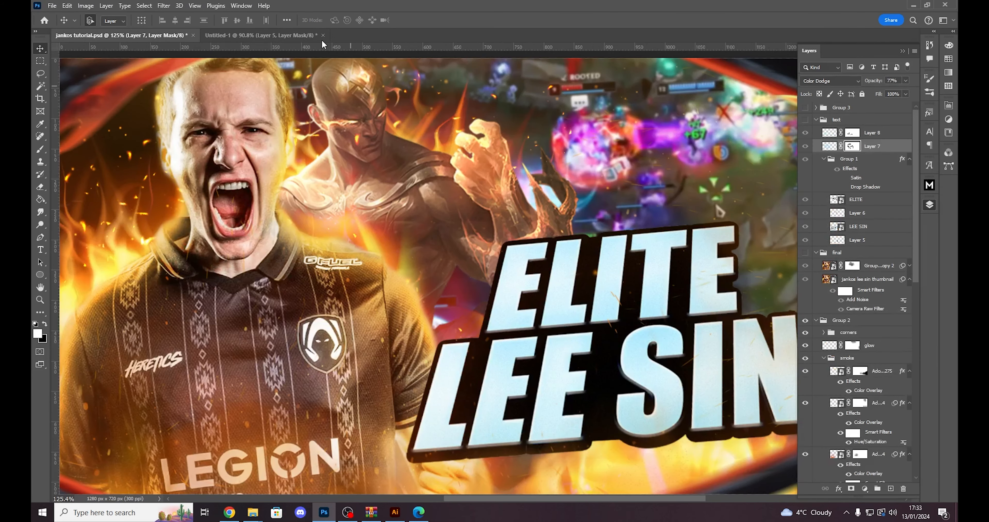
{"action": "left_click", "coordinate": [304, 36]}
{"action": "scroll", "coordinate": [562, 274], "scroll_direction": "down", "scroll_amount": 2}
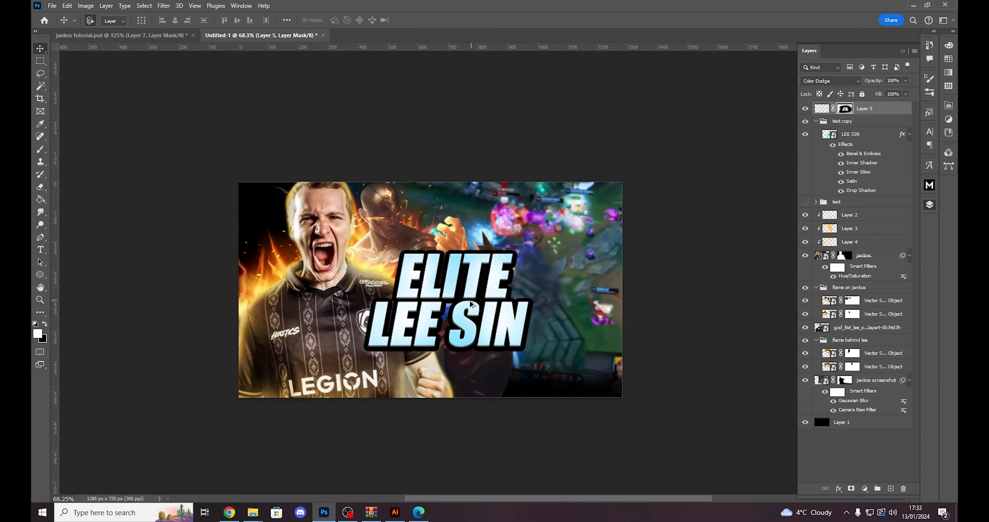
{"action": "scroll", "coordinate": [561, 273], "scroll_direction": "up", "scroll_amount": 5}
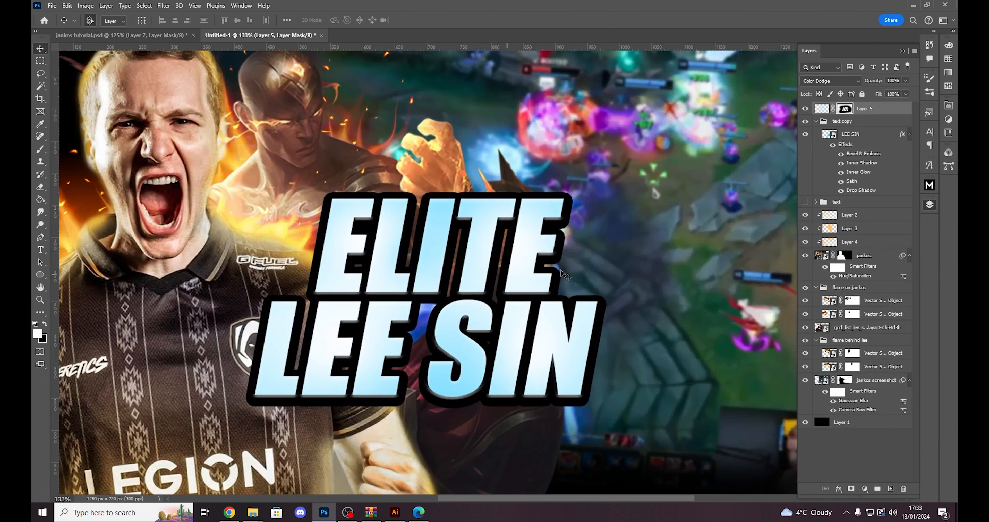
- Create a new layer above the hidden text group and ready the Brush with black as foreground
{"action": "left_click", "coordinate": [853, 203]}
{"action": "left_click", "coordinate": [891, 488]}
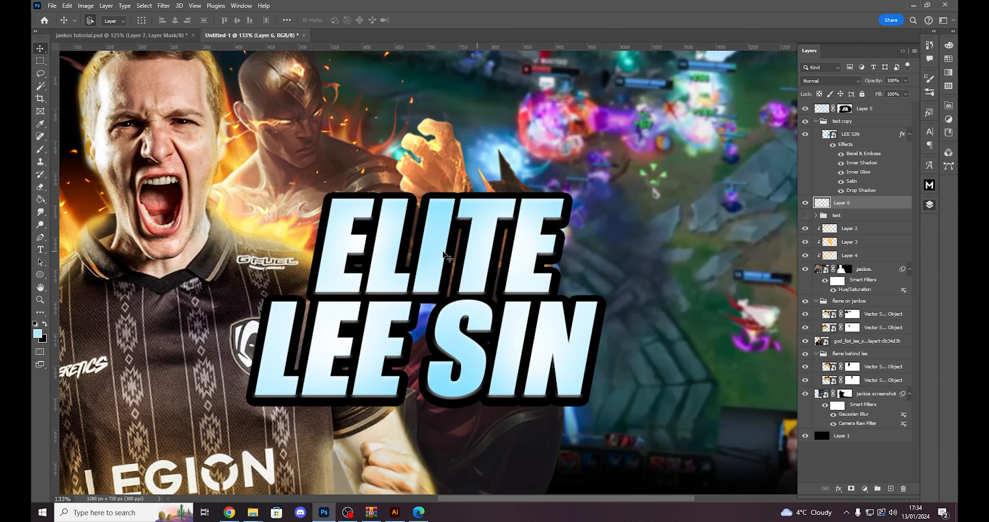
{"action": "key", "text": "b"}
{"action": "key", "text": "x"}
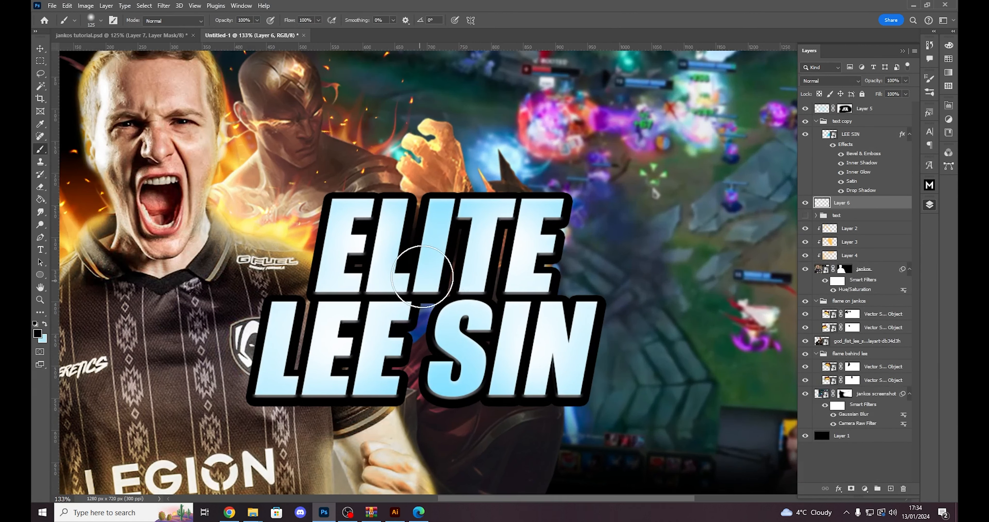
- Try to fill the gaps behind the ELITE lettering by painting black with a harder brush
{"action": "key", "text": "shift+bracketright"}
{"action": "key", "text": "shift+bracketright"}
{"action": "key", "text": "shift+bracketright"}
{"action": "key", "text": "shift+bracketright"}
{"action": "mouse_move", "coordinate": [405, 293]}
{"action": "left_mouse_down"}
{"action": "mouse_move", "coordinate": [545, 348]}
{"action": "mouse_move", "coordinate": [528, 215]}
{"action": "left_mouse_up"}
{"action": "scroll", "coordinate": [432, 410], "scroll_direction": "down", "scroll_amount": 4}
{"action": "key", "text": "ctrl+z"}
{"action": "key", "text": "ctrl+z"}
{"action": "key", "text": "ctrl+z"}
{"action": "scroll", "coordinate": [453, 384], "scroll_direction": "up", "scroll_amount": 5}
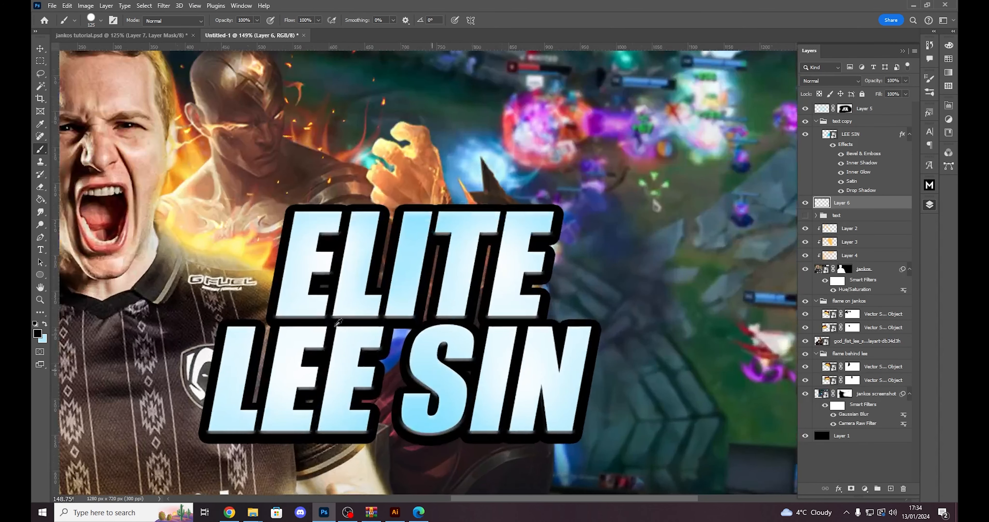
- Start a Pen tool path on the black outline above the gap between the L and I of ELITE
{"action": "left_click", "coordinate": [41, 238]}
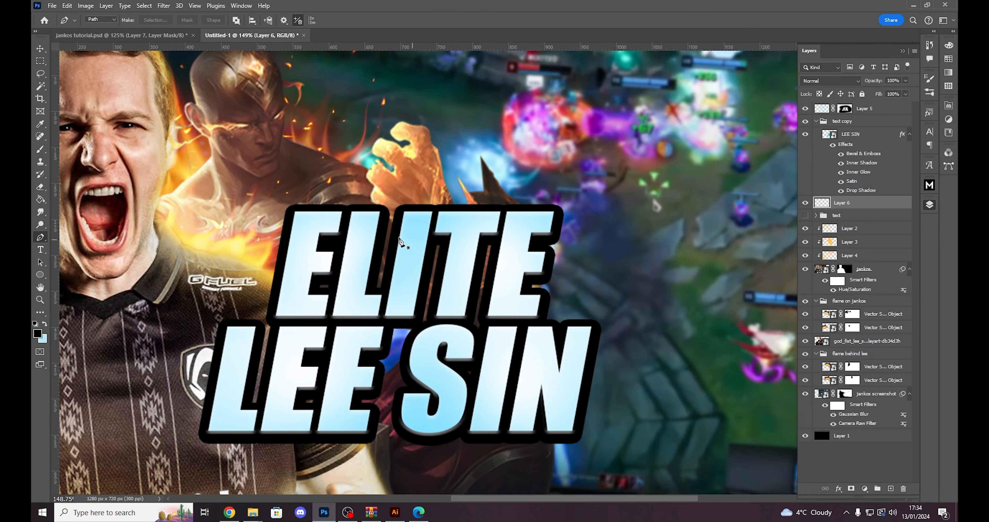
{"action": "right_click", "coordinate": [44, 239]}
{"action": "left_click", "coordinate": [76, 236]}
{"action": "scroll", "coordinate": [420, 228], "scroll_direction": "up", "scroll_amount": 7}
{"action": "scroll", "coordinate": [407, 227], "scroll_direction": "up", "scroll_amount": 4}
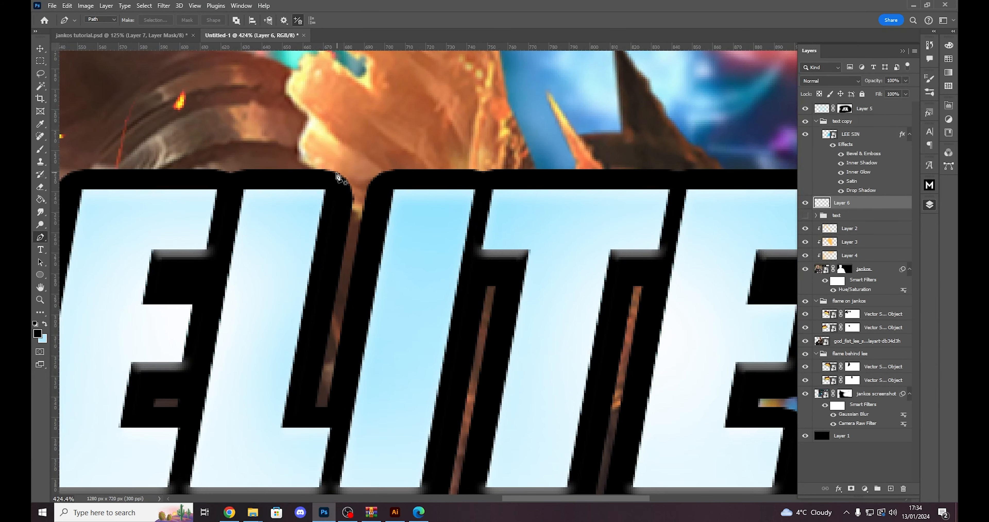
{"action": "left_click", "coordinate": [341, 177]}
{"action": "scroll", "coordinate": [400, 280], "scroll_direction": "down", "scroll_amount": 8}
{"action": "scroll", "coordinate": [570, 320], "scroll_direction": "up", "scroll_amount": 10}
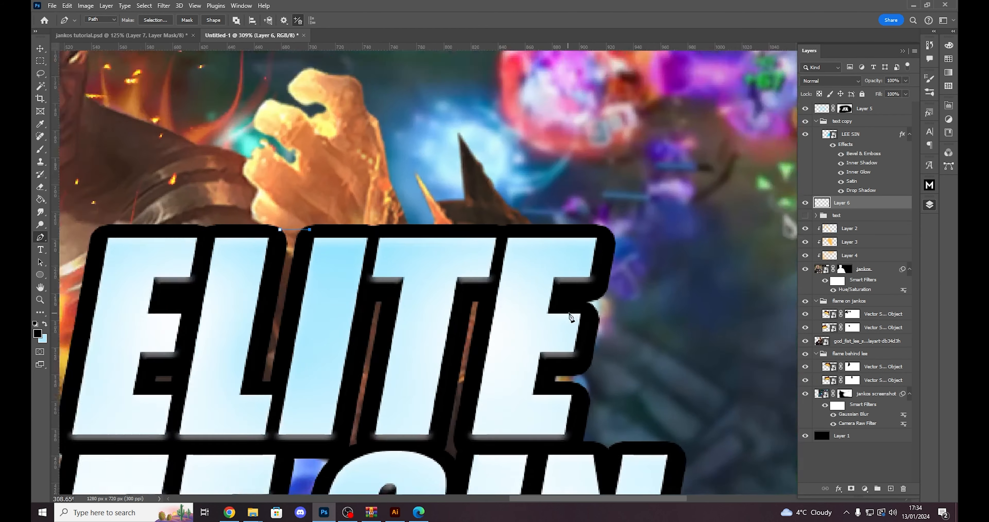
- Extend the Pen path across the top of ELITE, down its right edge and onto the black outline above the N
{"action": "scroll", "coordinate": [568, 318], "scroll_direction": "down", "scroll_amount": 3}
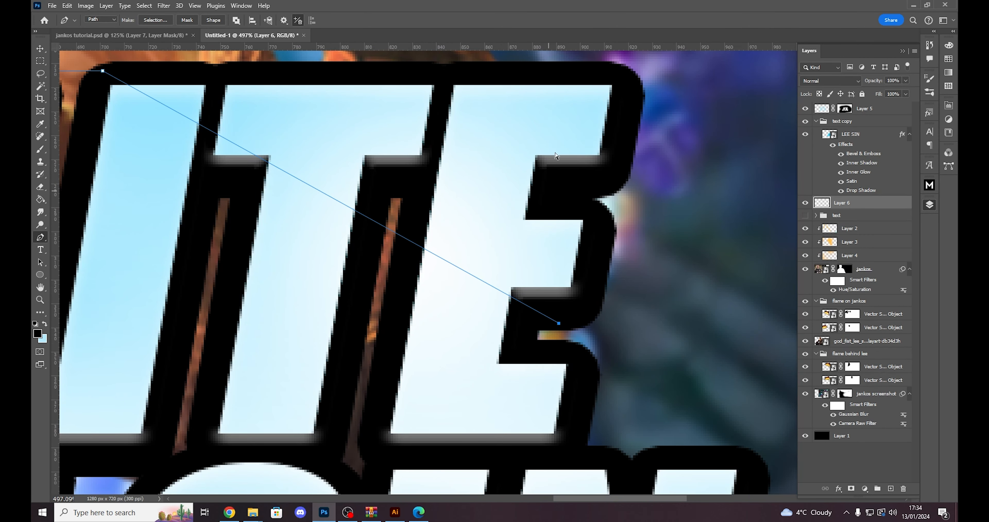
{"action": "left_click", "coordinate": [581, 92]}
{"action": "left_click", "coordinate": [575, 257]}
{"action": "left_click", "coordinate": [561, 325]}
{"action": "left_click", "coordinate": [553, 355]}
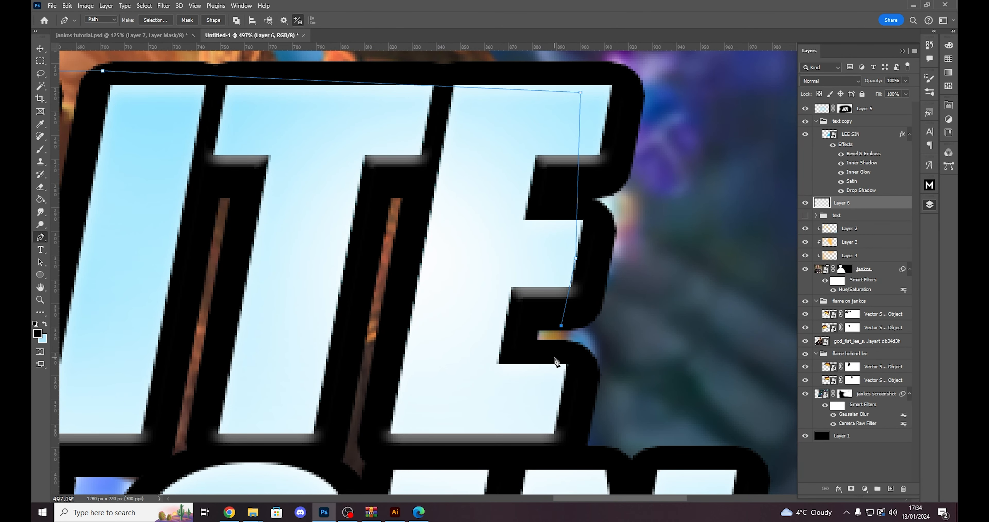
{"action": "scroll", "coordinate": [557, 345], "scroll_direction": "down", "scroll_amount": 2}
{"action": "scroll", "coordinate": [576, 310], "scroll_direction": "up", "scroll_amount": 5}
{"action": "left_click", "coordinate": [537, 287]}
{"action": "scroll", "coordinate": [625, 306], "scroll_direction": "down", "scroll_amount": 4}
{"action": "left_click", "coordinate": [652, 297]}
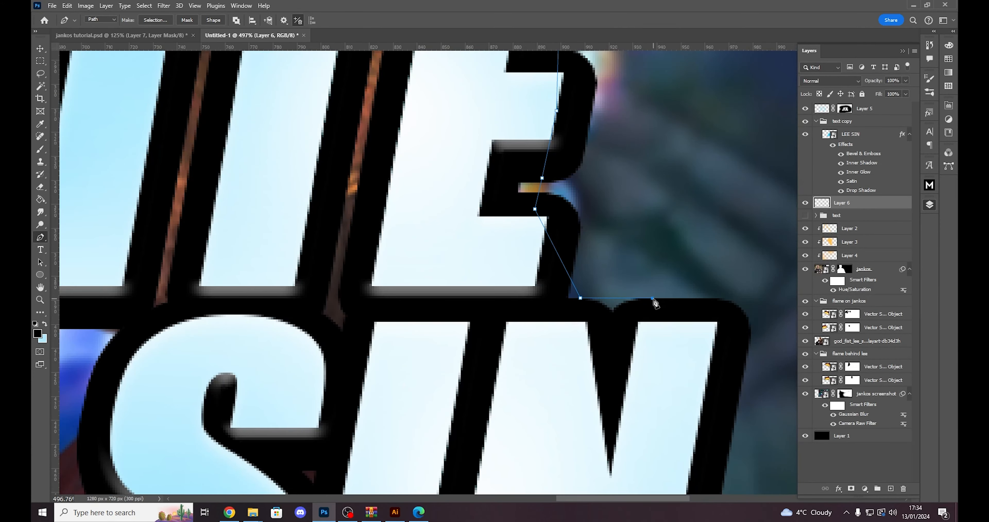
- Continue the Pen path down the N's right side and along the title's lower black outline to the last E of LEE
{"action": "scroll", "coordinate": [631, 371], "scroll_direction": "down", "scroll_amount": 7}
{"action": "left_click", "coordinate": [645, 392]}
{"action": "left_click", "coordinate": [629, 455]}
{"action": "left_click", "coordinate": [580, 458]}
{"action": "left_click", "coordinate": [546, 464]}
{"action": "scroll", "coordinate": [476, 467], "scroll_direction": "up", "scroll_amount": 8}
{"action": "left_click", "coordinate": [480, 427]}
{"action": "left_click", "coordinate": [398, 429]}
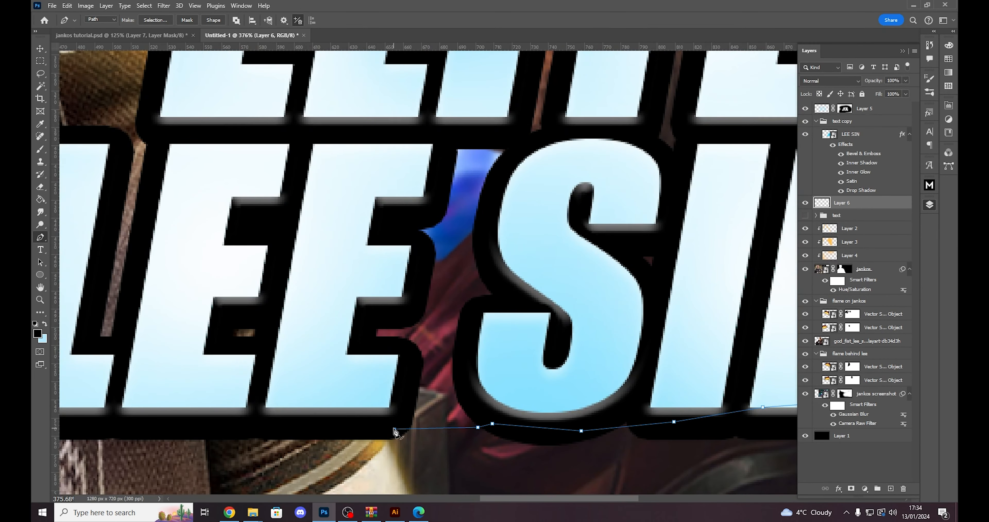
- Carry the Pen path around the left side of LEE, up the left side of ELITE and close it at the starting point
{"action": "scroll", "coordinate": [333, 424], "scroll_direction": "down", "scroll_amount": 5}
{"action": "left_click", "coordinate": [201, 424]}
{"action": "left_click", "coordinate": [193, 297]}
{"action": "left_click", "coordinate": [203, 267]}
{"action": "scroll", "coordinate": [226, 249], "scroll_direction": "up", "scroll_amount": 4}
{"action": "left_click", "coordinate": [209, 281]}
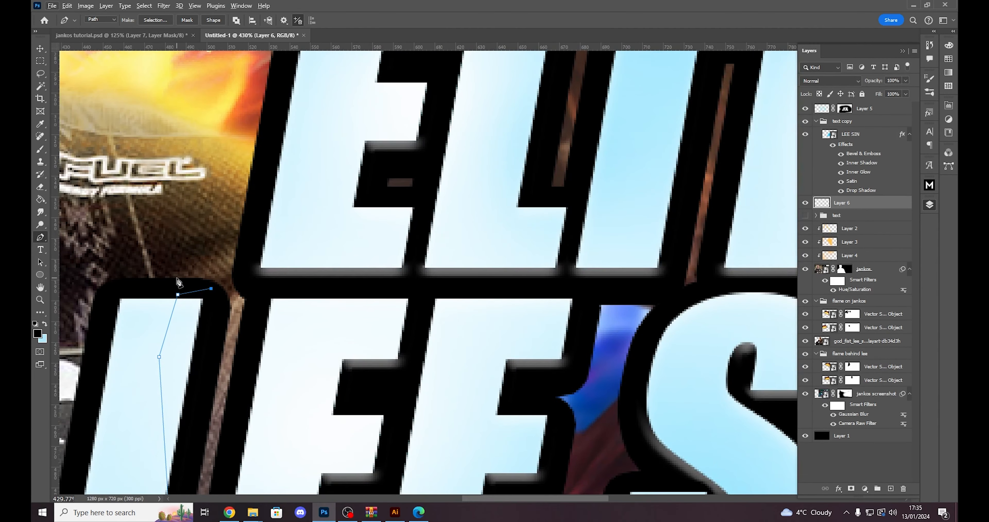
{"action": "left_click", "coordinate": [174, 279]}
{"action": "left_click", "coordinate": [249, 279]}
{"action": "scroll", "coordinate": [249, 285], "scroll_direction": "down", "scroll_amount": 3}
{"action": "scroll", "coordinate": [249, 291], "scroll_direction": "down", "scroll_amount": 2}
{"action": "left_click", "coordinate": [291, 107]}
{"action": "left_click", "coordinate": [437, 96]}
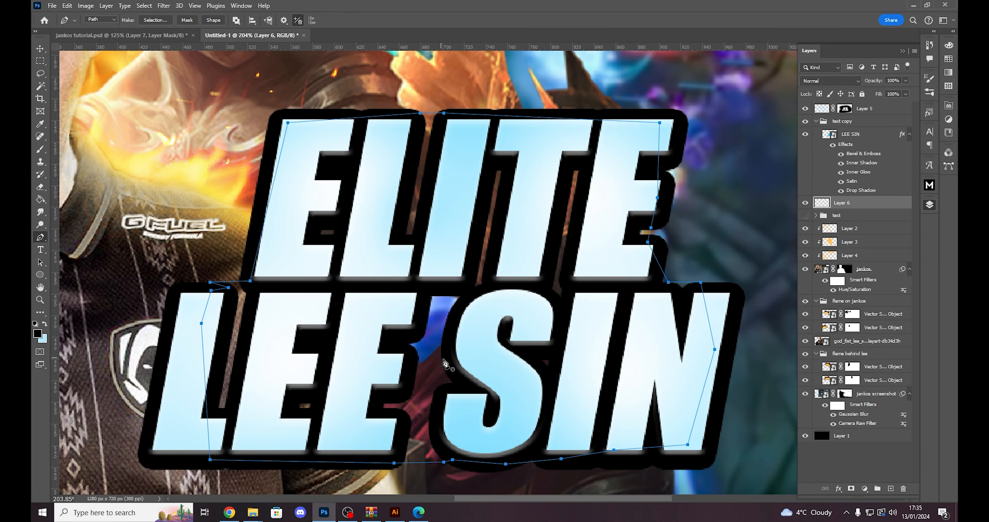
- Turn the closed path into a selection, paint it solid black with the Brush on Layer 6, and deselect
{"action": "scroll", "coordinate": [432, 357], "scroll_direction": "down", "scroll_amount": 4}
{"action": "scroll", "coordinate": [433, 356], "scroll_direction": "up", "scroll_amount": 2}
{"action": "key", "text": "ctrl+Return"}
{"action": "key", "text": "b"}
{"action": "mouse_move", "coordinate": [553, 238]}
{"action": "left_mouse_down"}
{"action": "mouse_move", "coordinate": [450, 199]}
{"action": "mouse_move", "coordinate": [429, 377]}
{"action": "mouse_move", "coordinate": [466, 387]}
{"action": "mouse_move", "coordinate": [460, 214]}
{"action": "left_mouse_up"}
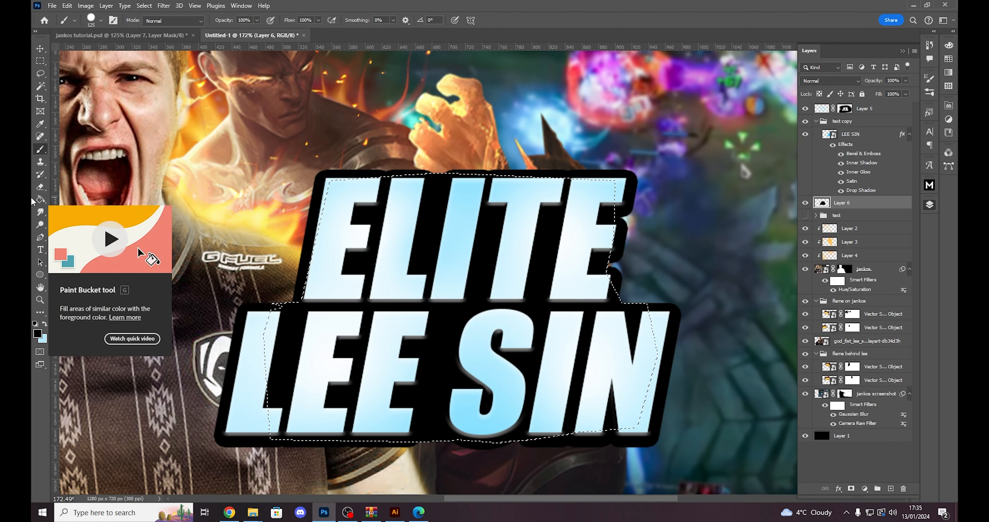
{"action": "key", "text": "ctrl+d"}
{"action": "scroll", "coordinate": [500, 380], "scroll_direction": "down", "scroll_amount": 4}
{"action": "scroll", "coordinate": [464, 372], "scroll_direction": "down", "scroll_amount": 6}
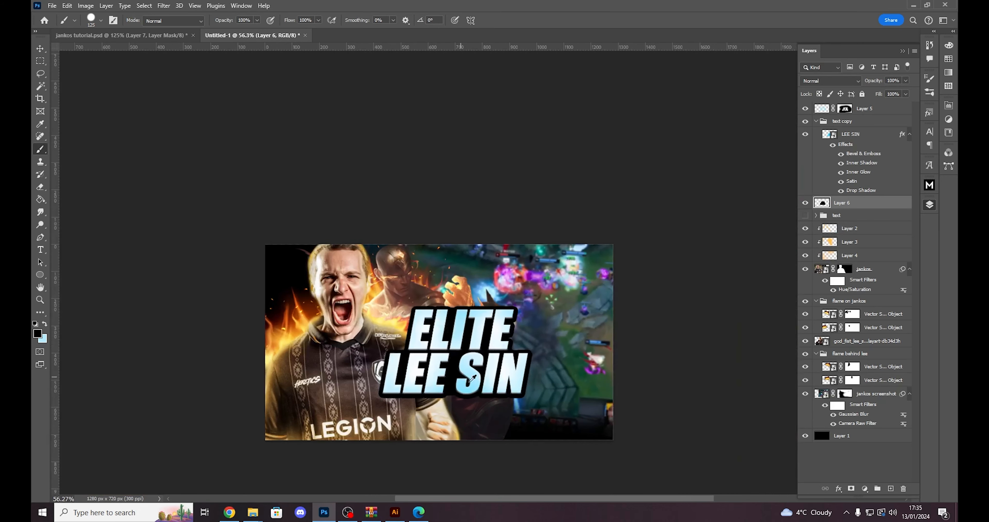
{"action": "scroll", "coordinate": [479, 363], "scroll_direction": "up", "scroll_amount": 6}
{"action": "scroll", "coordinate": [482, 360], "scroll_direction": "down", "scroll_amount": 3}
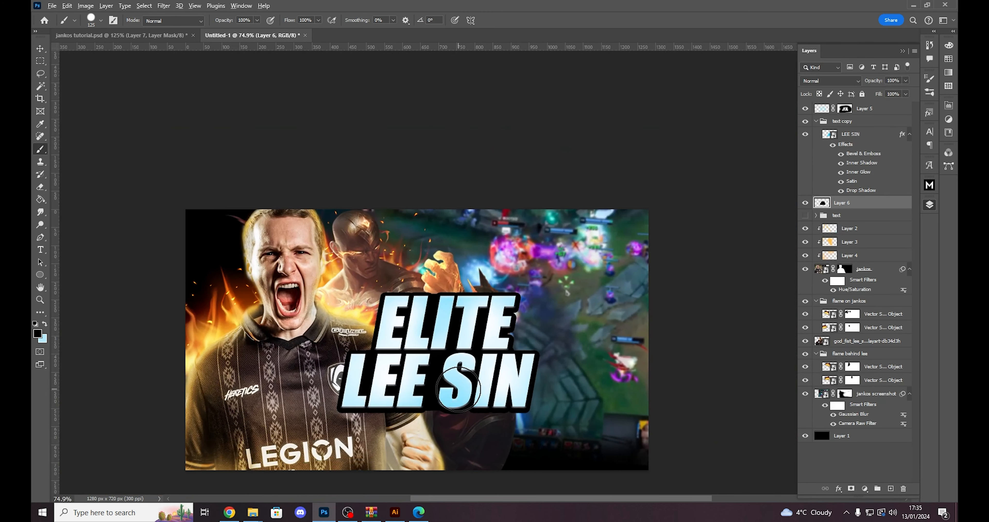
- Group the title's highlight layer, text copy group and black backing layer together
{"action": "left_click", "coordinate": [871, 121]}
{"action": "left_click", "coordinate": [873, 114]}
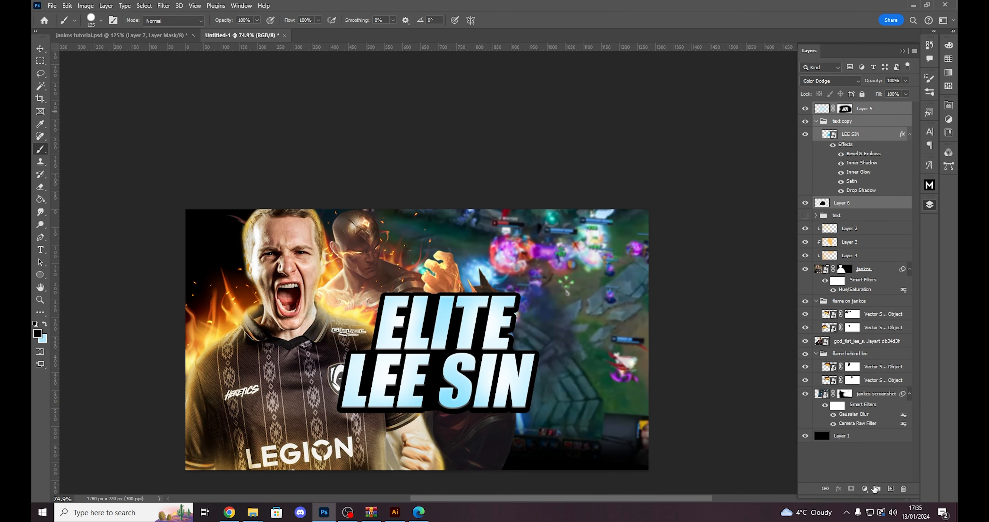
{"action": "left_click", "coordinate": [877, 488]}
{"action": "scroll", "coordinate": [488, 381], "scroll_direction": "down", "scroll_amount": 1}
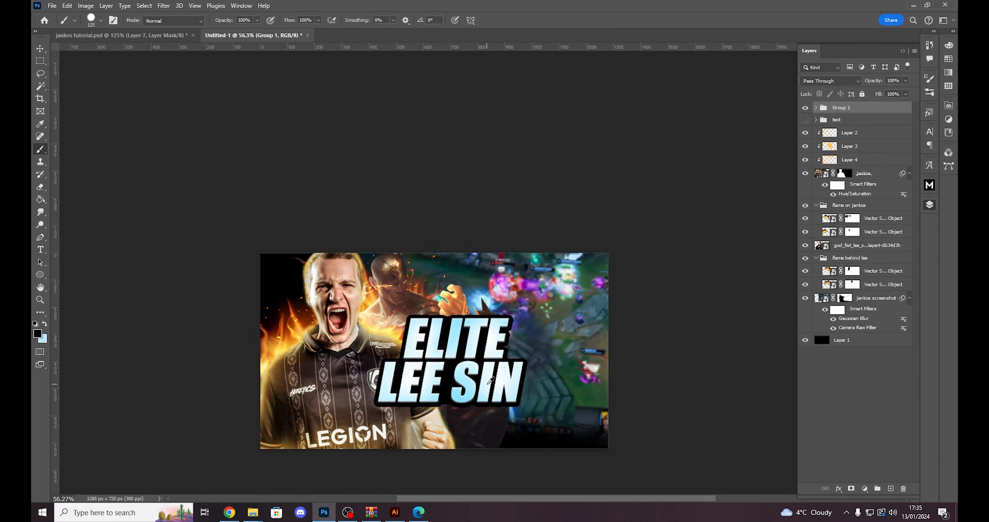
- Move the grouped title toward the lower right of the thumbnail and check the layout at a small view
{"action": "scroll", "coordinate": [499, 380], "scroll_direction": "up", "scroll_amount": 3}
{"action": "left_click_drag", "start_coordinate": [504, 380], "coordinate": [600, 418]}
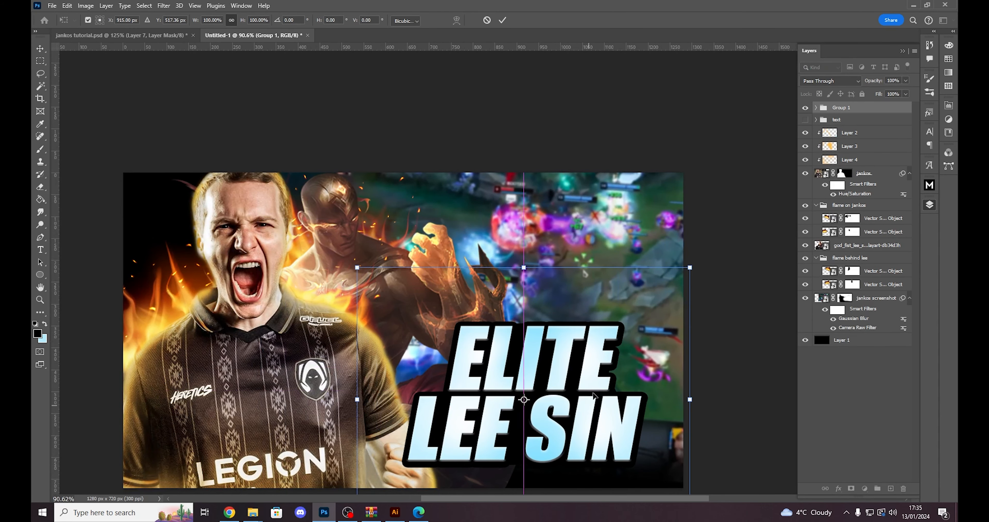
{"action": "scroll", "coordinate": [567, 399], "scroll_direction": "down", "scroll_amount": 3}
{"action": "scroll", "coordinate": [567, 400], "scroll_direction": "down", "scroll_amount": 2}
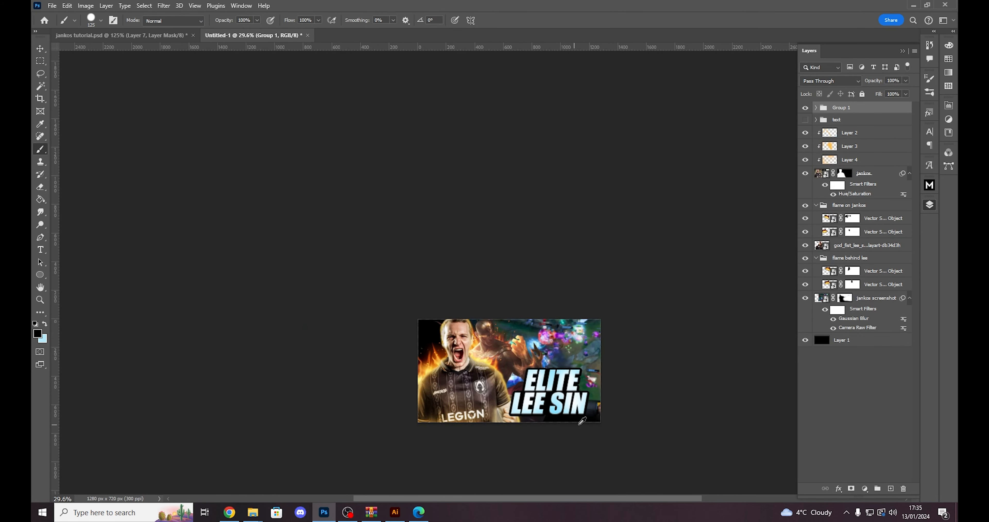
{"action": "scroll", "coordinate": [578, 399], "scroll_direction": "up", "scroll_amount": 4}
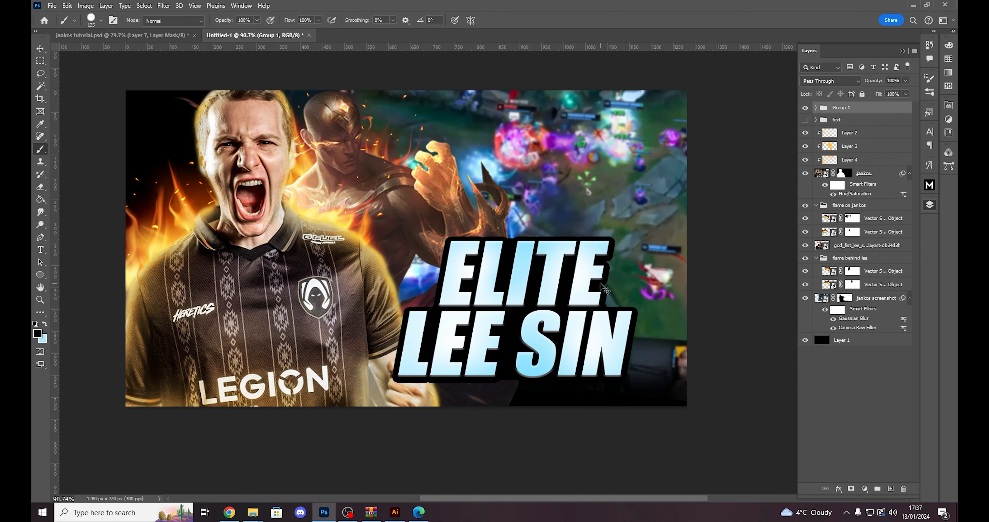
- Distort the title group by its four corners so it widens toward its base and tilts up to the right
{"action": "key", "text": "ctrl+t"}
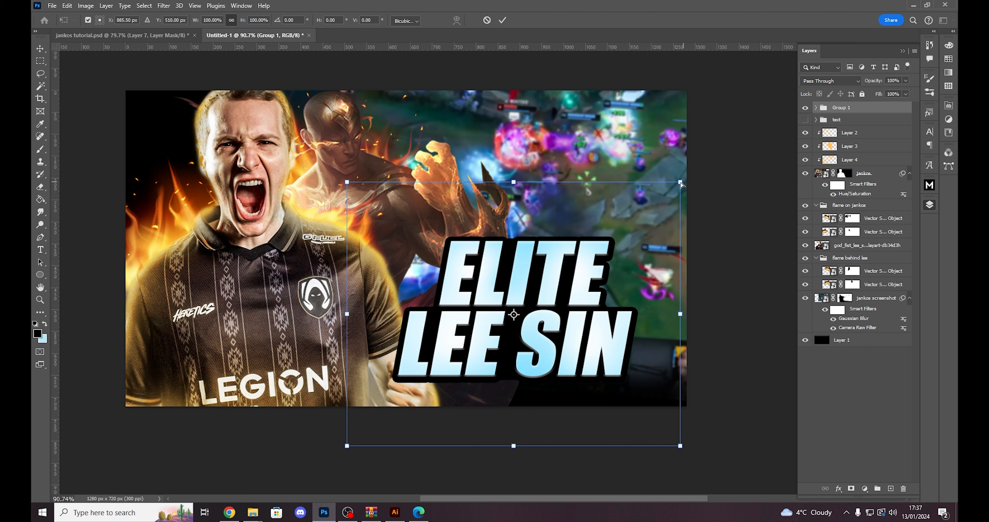
{"action": "left_click_drag", "start_coordinate": [680, 184], "coordinate": [659, 215]}
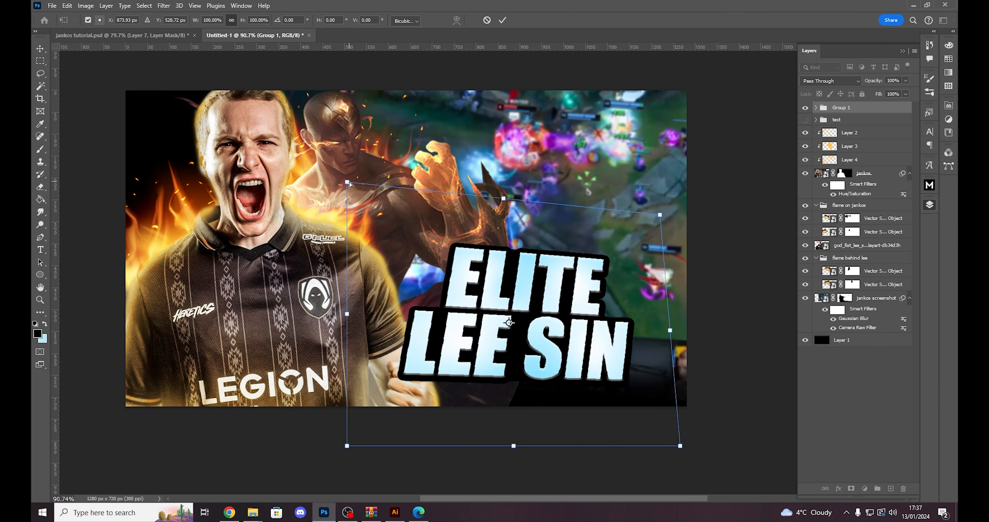
{"action": "left_click_drag", "start_coordinate": [348, 183], "coordinate": [359, 229]}
{"action": "left_click_drag", "start_coordinate": [683, 444], "coordinate": [762, 433]}
{"action": "left_click_drag", "start_coordinate": [347, 446], "coordinate": [315, 459]}
{"action": "left_click_drag", "start_coordinate": [660, 214], "coordinate": [670, 204]}
{"action": "left_click_drag", "start_coordinate": [360, 229], "coordinate": [355, 226]}
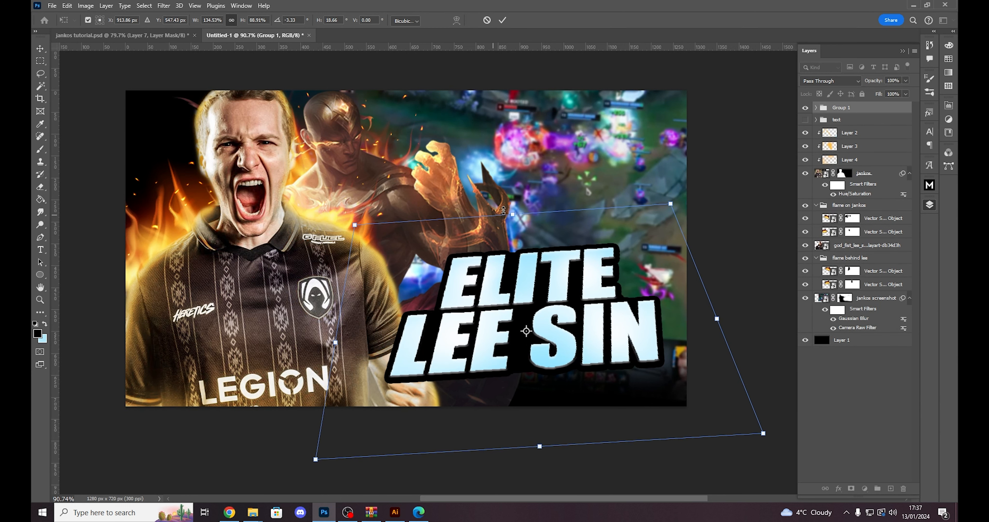
- Enlarge the distorted title to about 140% width and 97% height, with its lower right corner pulled in slightly, and apply the transform
{"action": "left_click_drag", "start_coordinate": [507, 209], "coordinate": [508, 187]}
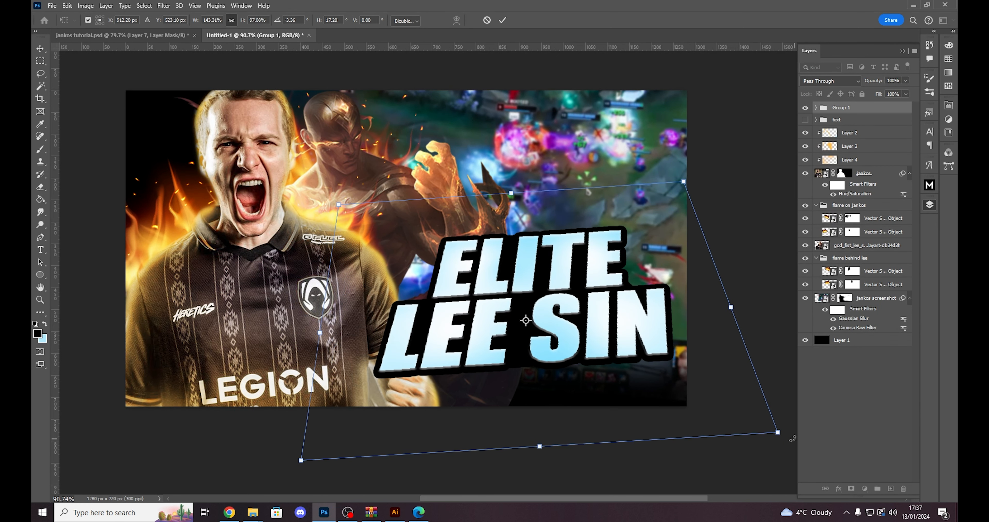
{"action": "left_click_drag", "start_coordinate": [778, 432], "coordinate": [767, 433]}
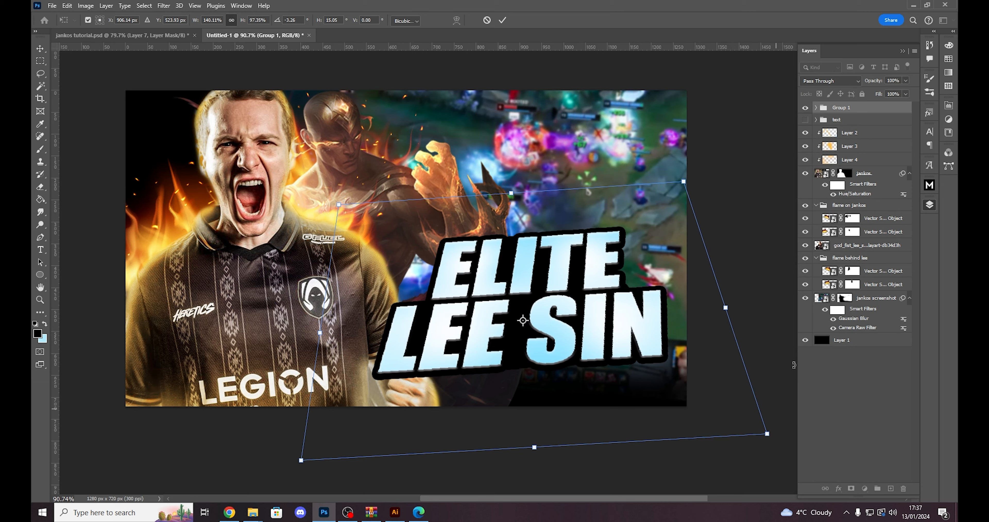
{"action": "left_click", "coordinate": [874, 112]}
{"action": "scroll", "coordinate": [562, 310], "scroll_direction": "down", "scroll_amount": 3}
{"action": "scroll", "coordinate": [561, 310], "scroll_direction": "up", "scroll_amount": 2}
{"action": "scroll", "coordinate": [559, 309], "scroll_direction": "up", "scroll_amount": 2}
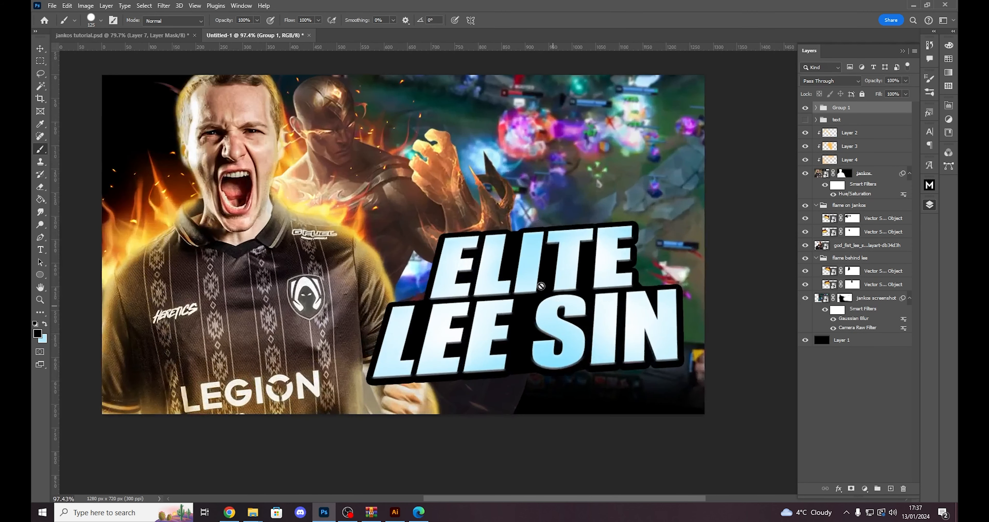
- Transform the title group again, enlarging it slightly and nudging it down over the lower right area, and deselect it
{"action": "key", "text": "ctrl+t"}
{"action": "left_click_drag", "start_coordinate": [529, 180], "coordinate": [526, 171]}
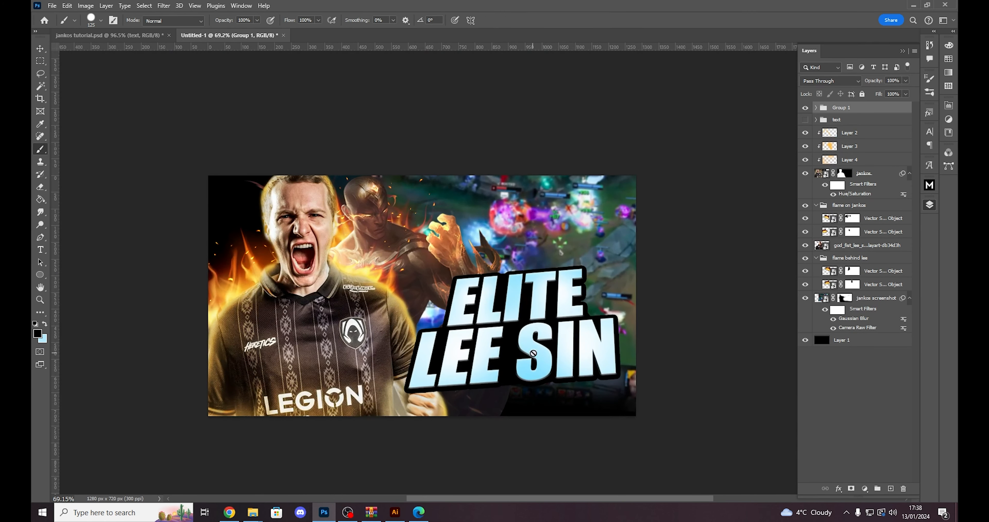
{"action": "key", "text": "ctrl+t"}
{"action": "left_click_drag", "start_coordinate": [557, 311], "coordinate": [558, 316]}
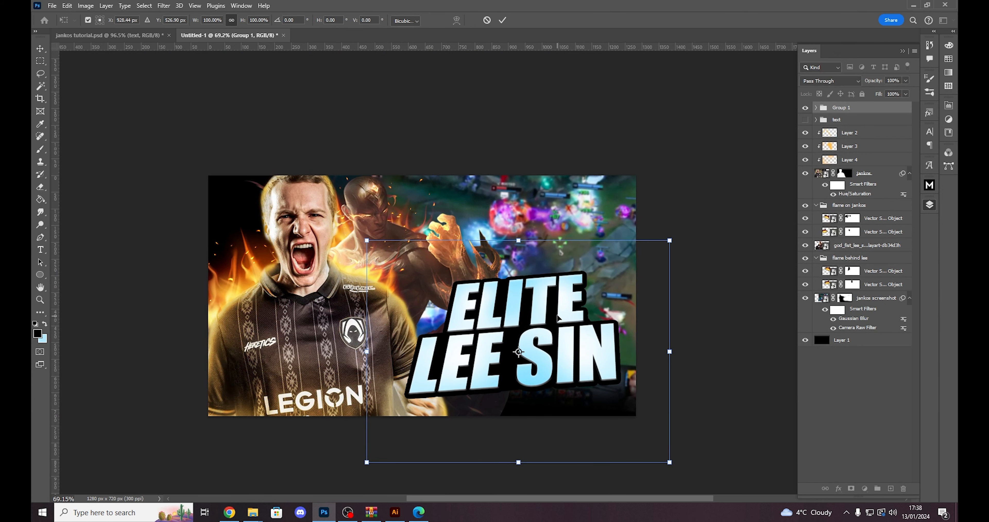
{"action": "left_click", "coordinate": [720, 125]}
{"action": "key", "text": "v"}
{"action": "left_click", "coordinate": [717, 258]}
{"action": "scroll", "coordinate": [503, 359], "scroll_direction": "up", "scroll_amount": 3}
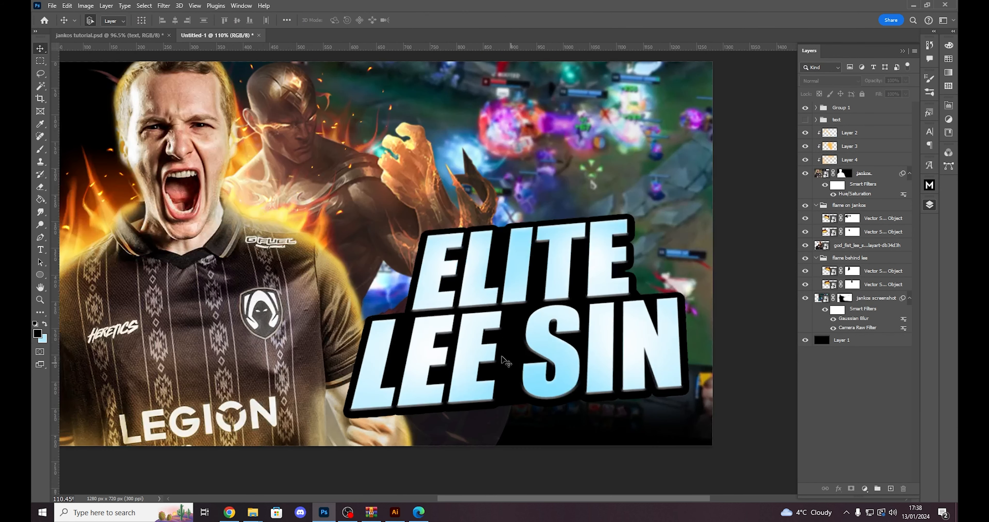
{"action": "scroll", "coordinate": [544, 311], "scroll_direction": "down", "scroll_amount": 3}
{"action": "scroll", "coordinate": [538, 308], "scroll_direction": "up", "scroll_amount": 2}
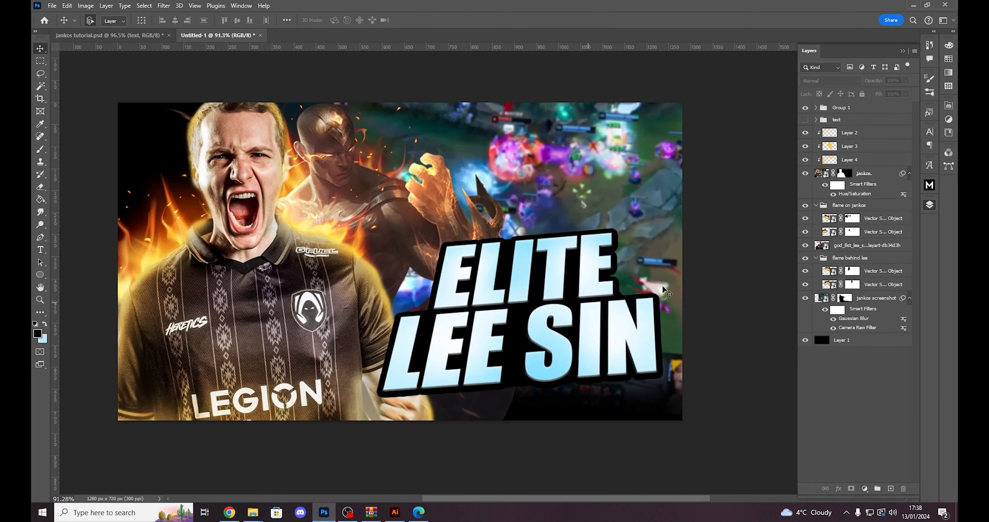
- Expand Group 1 and examine the texture of the finished title in jankos tutorial.psd before returning to Untitled-1
{"action": "left_click", "coordinate": [831, 108]}
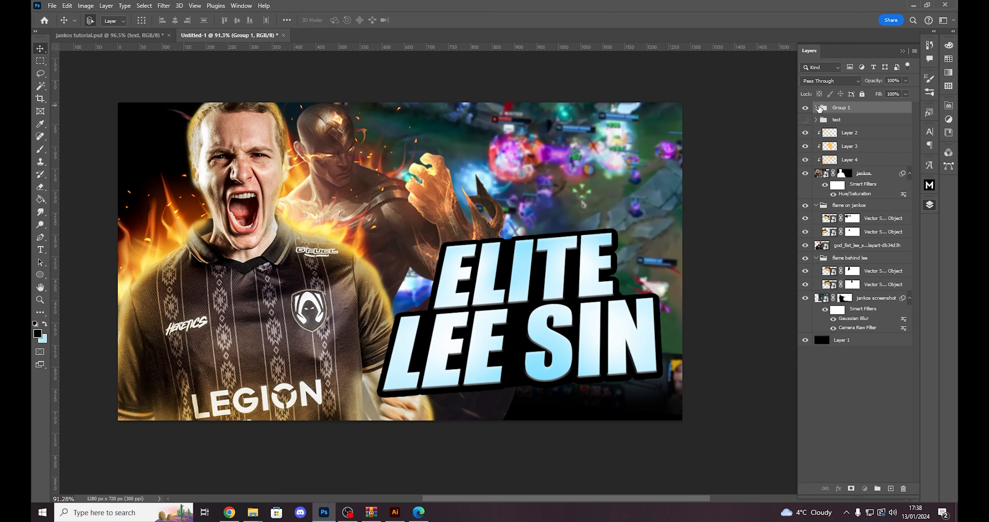
{"action": "left_click", "coordinate": [815, 108]}
{"action": "left_click", "coordinate": [149, 36]}
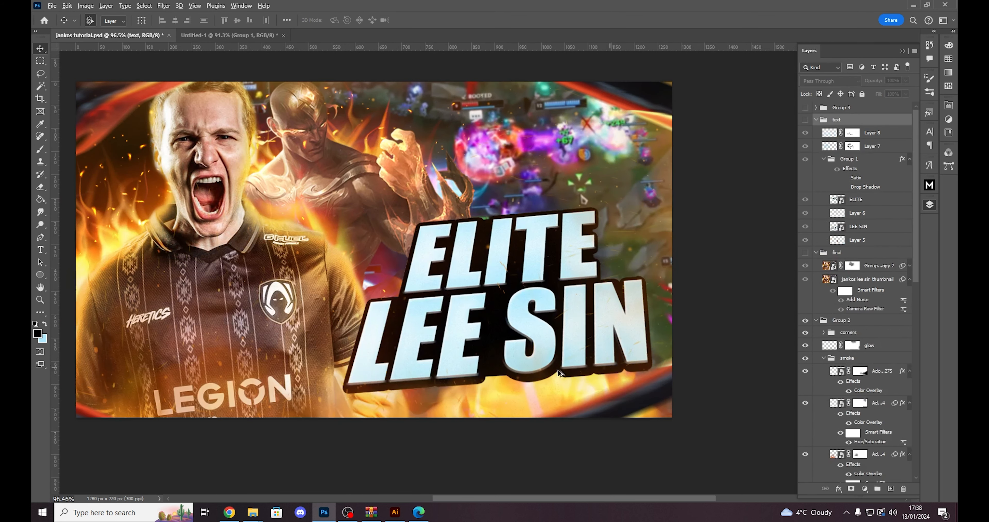
{"action": "scroll", "coordinate": [456, 252], "scroll_direction": "up", "scroll_amount": 5}
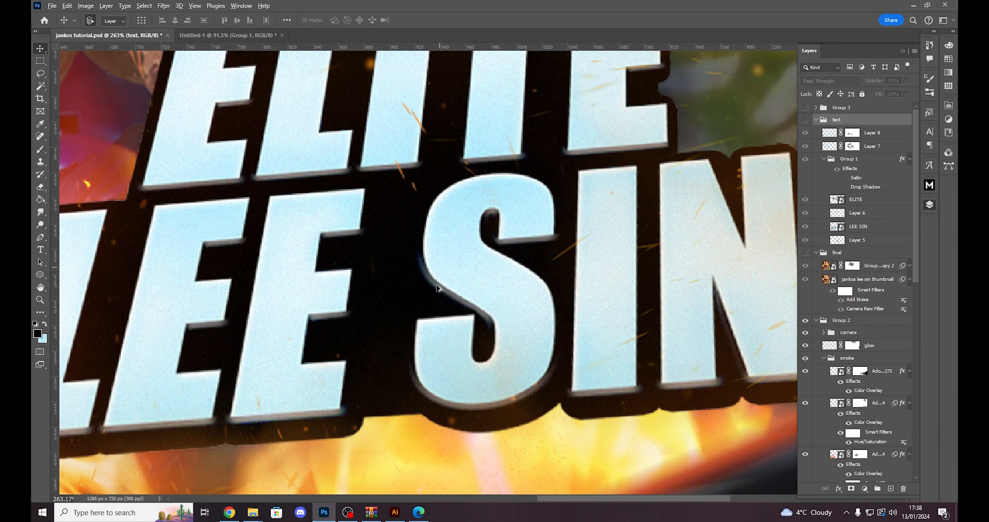
{"action": "scroll", "coordinate": [357, 112], "scroll_direction": "down", "scroll_amount": 5}
{"action": "left_click", "coordinate": [247, 34]}
{"action": "scroll", "coordinate": [371, 230], "scroll_direction": "up", "scroll_amount": 3}
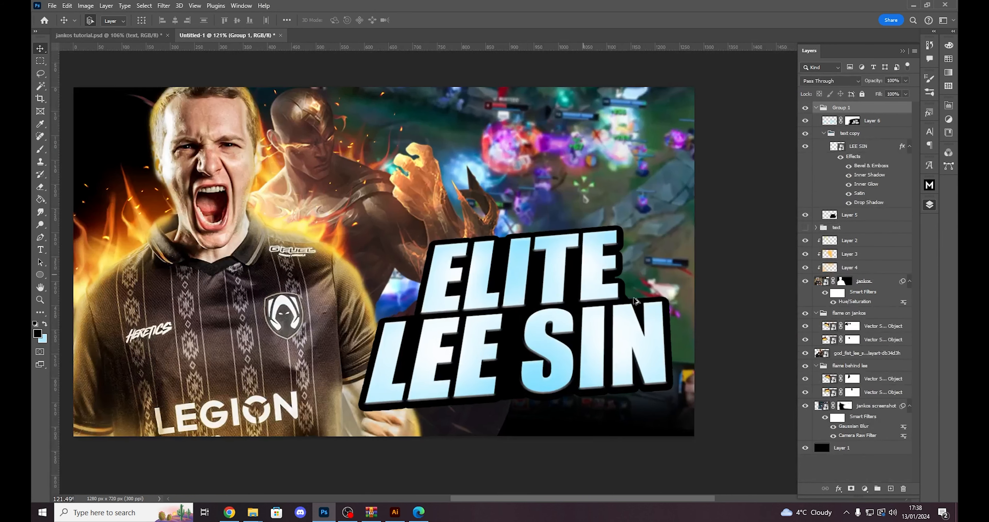
- Start an Add Noise filter on the LEE SIN smart object with a Gaussian amount of 3%
{"action": "left_click", "coordinate": [864, 145]}
{"action": "left_click", "coordinate": [805, 145]}
{"action": "left_click", "coordinate": [805, 146]}
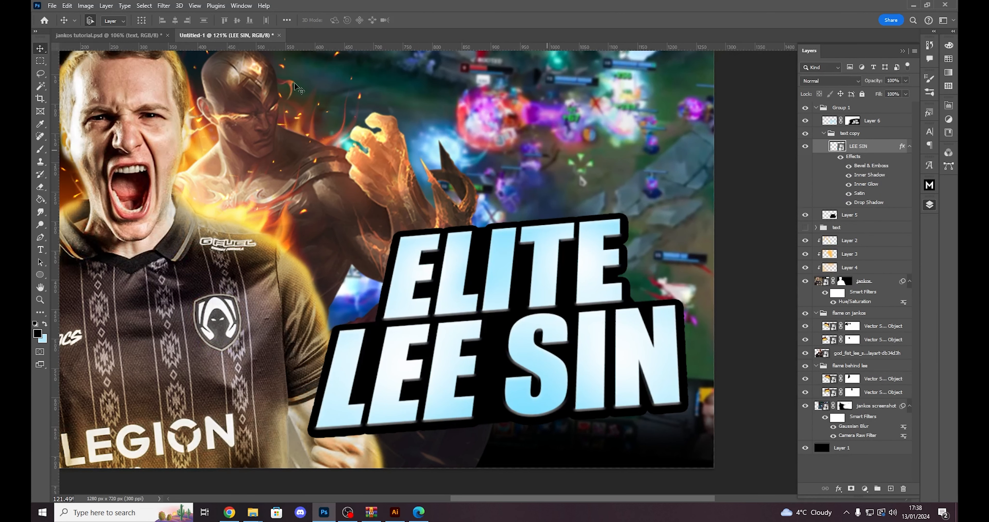
{"action": "left_click", "coordinate": [165, 7]}
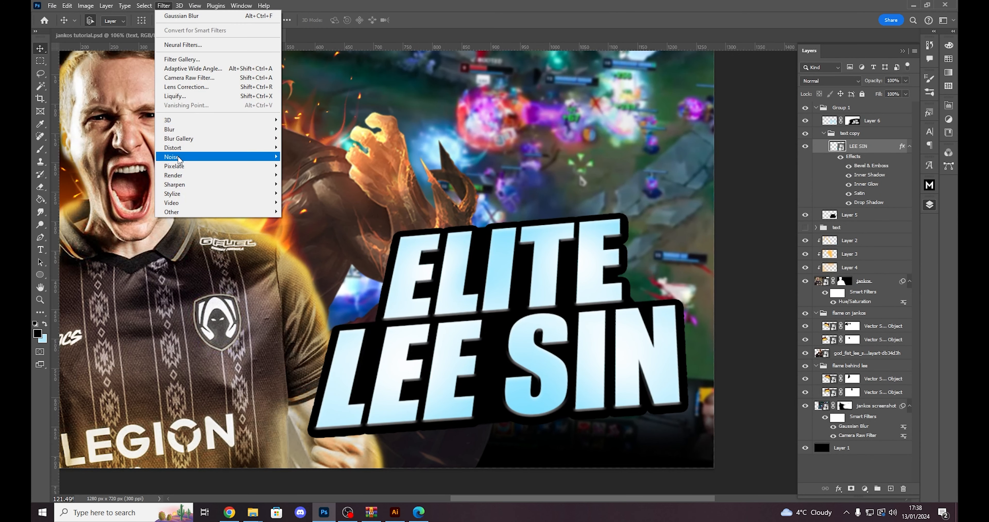
{"action": "mouse_move", "coordinate": [178, 159]}
{"action": "left_click", "coordinate": [296, 157]}
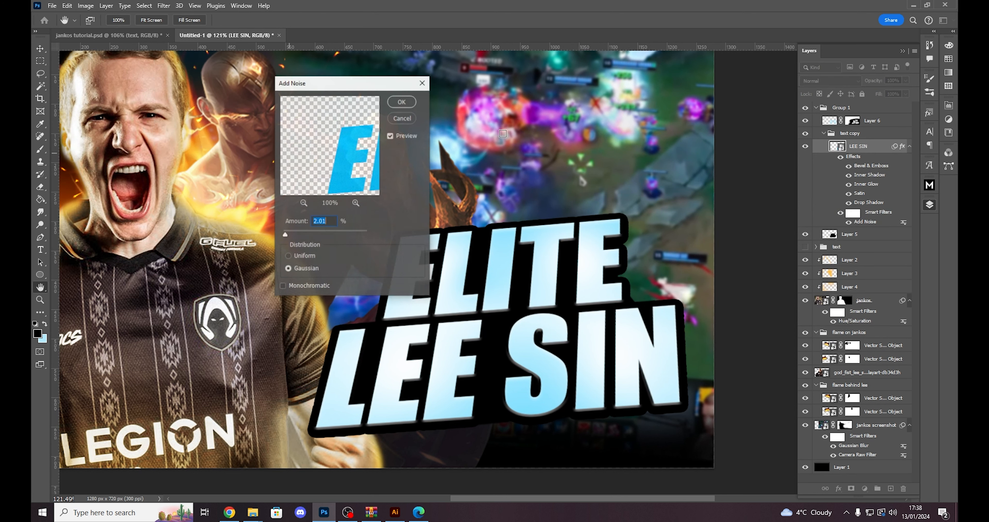
{"action": "left_click_drag", "start_coordinate": [307, 83], "coordinate": [670, 135]}
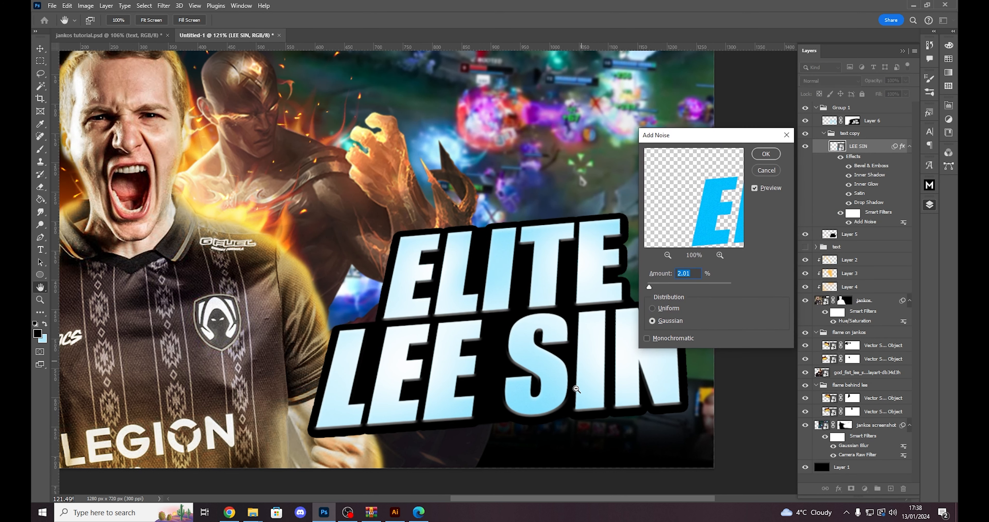
{"action": "type", "text": "3"}
{"action": "left_click", "coordinate": [494, 338], "text": "ctrl"}
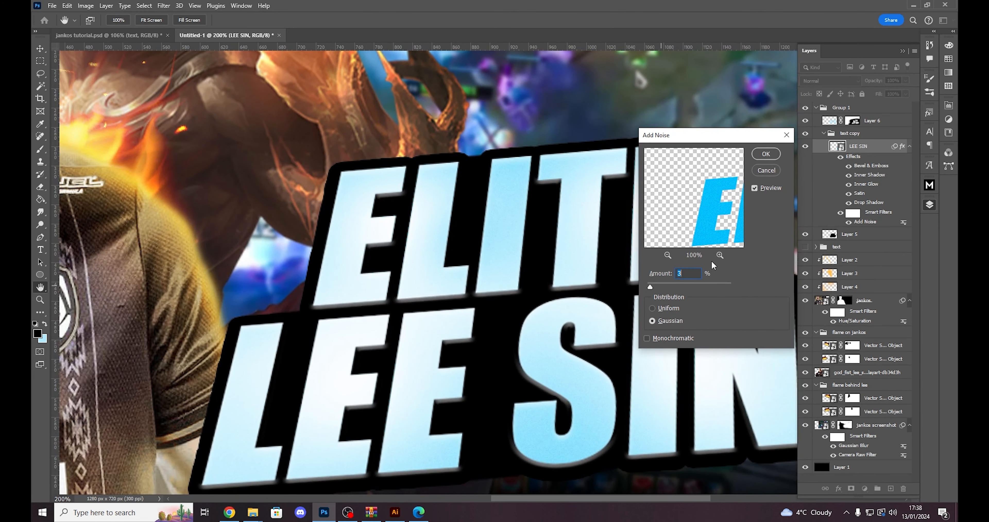
- Re-enter 3 as the noise amount, apply the filter and inspect the grain on the title up close
{"action": "left_click_drag", "start_coordinate": [691, 273], "coordinate": [607, 272]}
{"action": "type", "text": "3.5"}
{"action": "key", "text": "Return"}
{"action": "scroll", "coordinate": [547, 391], "scroll_direction": "down", "scroll_amount": 5}
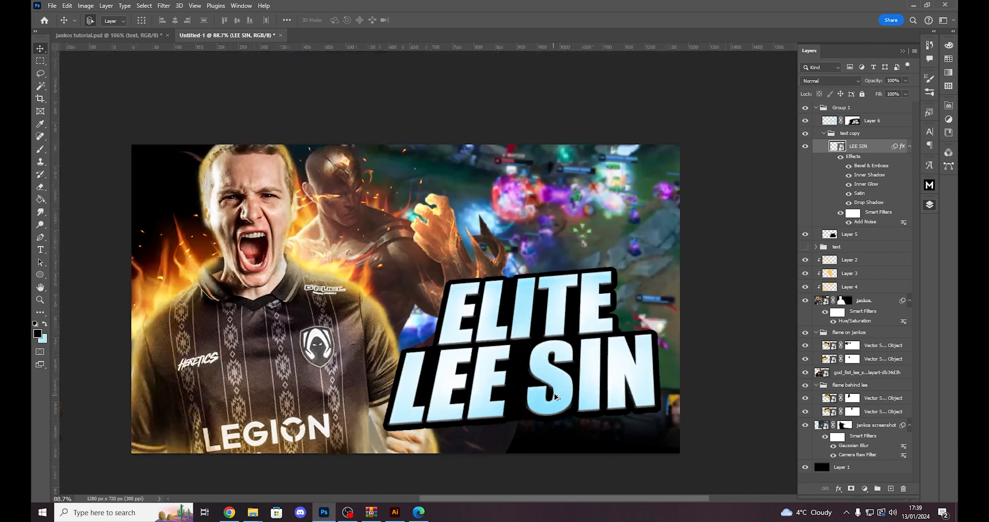
{"action": "scroll", "coordinate": [547, 391], "scroll_direction": "up", "scroll_amount": 4}
{"action": "scroll", "coordinate": [557, 378], "scroll_direction": "up", "scroll_amount": 2}
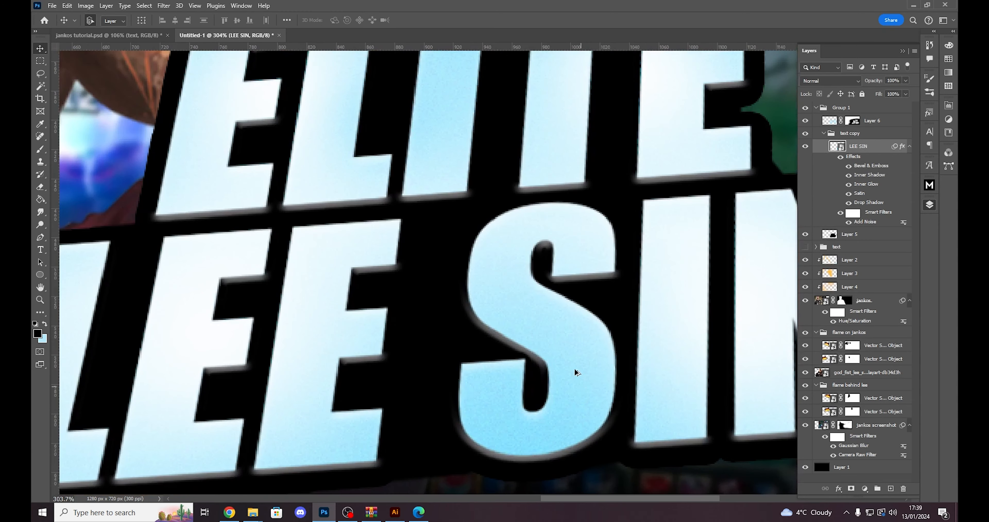
- Compare the texture and glow of the ELITE LEE SIN title with the finished version in jankos tutorial.psd before returning to Untitled-1
{"action": "scroll", "coordinate": [579, 390], "scroll_direction": "down", "scroll_amount": 4}
{"action": "scroll", "coordinate": [555, 372], "scroll_direction": "up", "scroll_amount": 1}
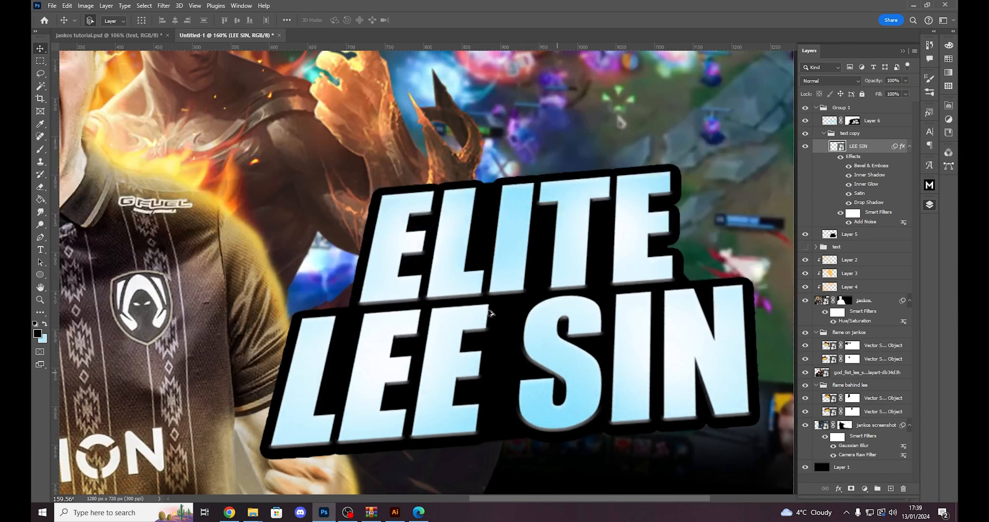
{"action": "left_click", "coordinate": [130, 34]}
{"action": "scroll", "coordinate": [430, 323], "scroll_direction": "up", "scroll_amount": 1}
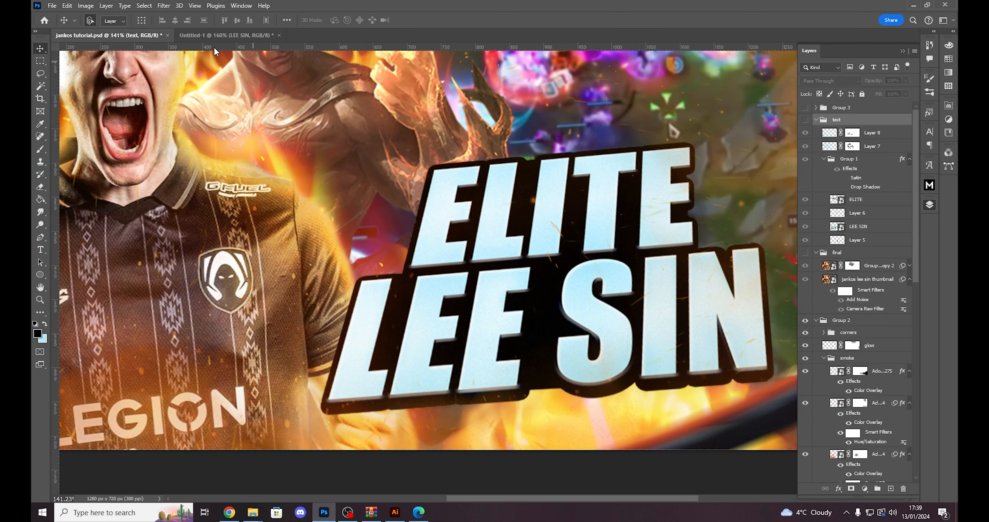
{"action": "left_click", "coordinate": [215, 35]}
{"action": "scroll", "coordinate": [532, 351], "scroll_direction": "up", "scroll_amount": 1}
- Paint white on Layer 6's mask around the first letters of ELITE and LEE to reveal more of the Color Dodge glow
{"action": "left_click", "coordinate": [872, 120]}
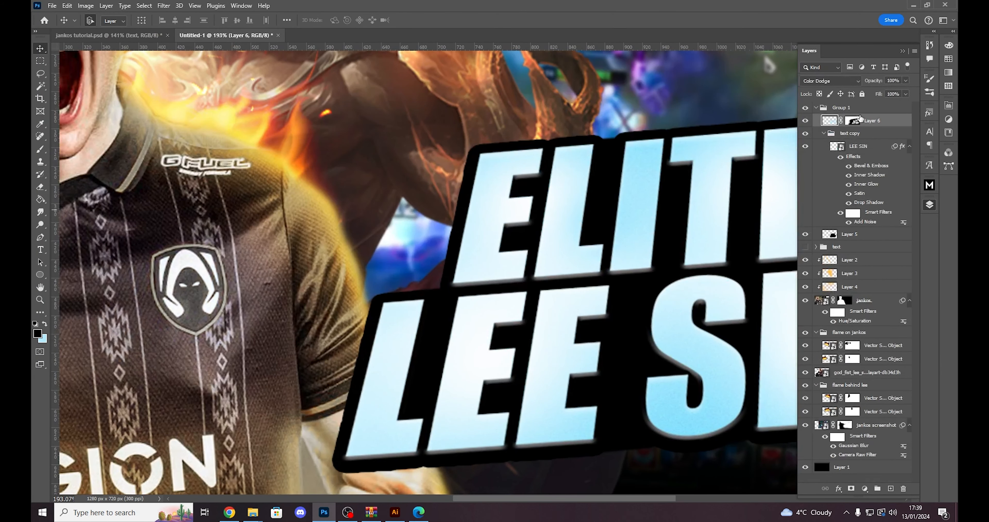
{"action": "left_click", "coordinate": [852, 121]}
{"action": "left_click_drag", "start_coordinate": [665, 498], "coordinate": [678, 498]}
{"action": "key", "text": "b"}
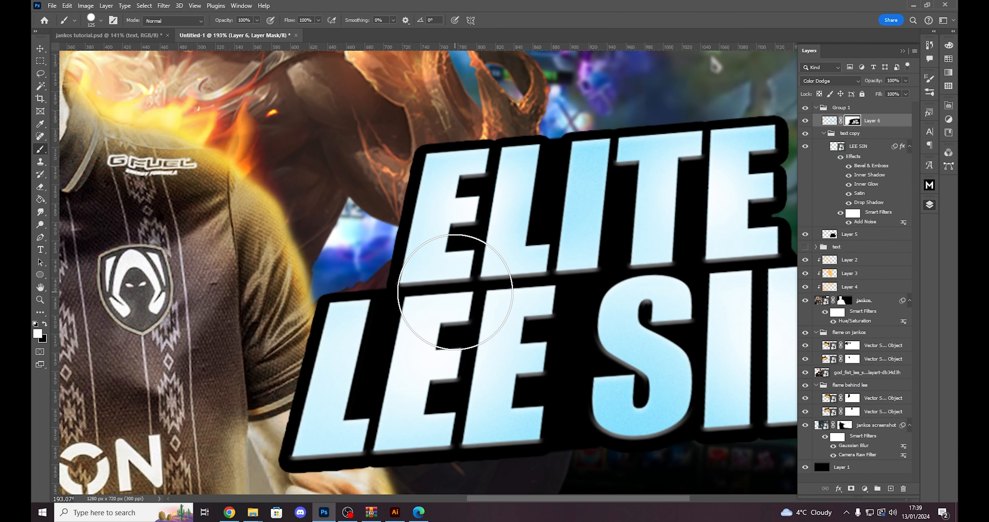
{"action": "mouse_move", "coordinate": [455, 292]}
{"action": "left_mouse_down"}
{"action": "mouse_move", "coordinate": [457, 265]}
{"action": "mouse_move", "coordinate": [461, 294]}
{"action": "left_mouse_up"}
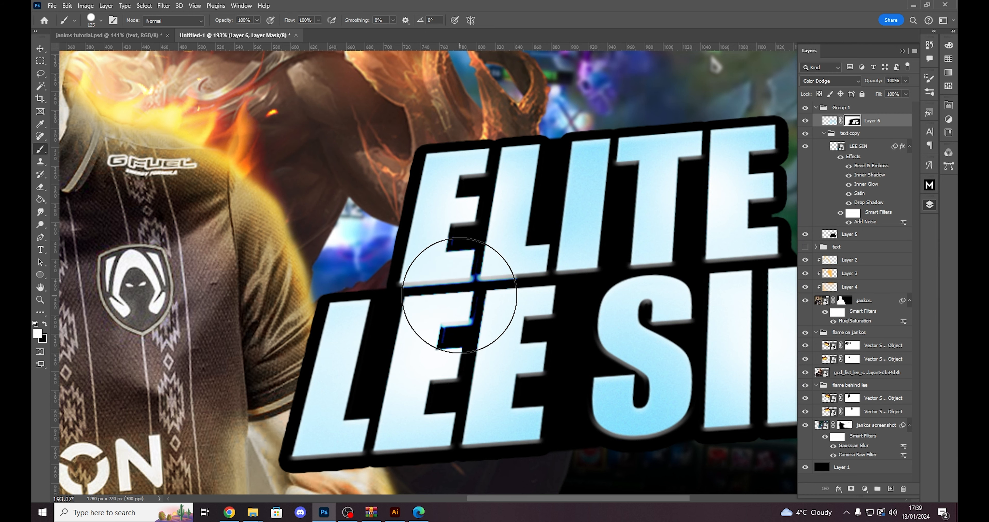
{"action": "scroll", "coordinate": [615, 383], "scroll_direction": "down", "scroll_amount": 2}
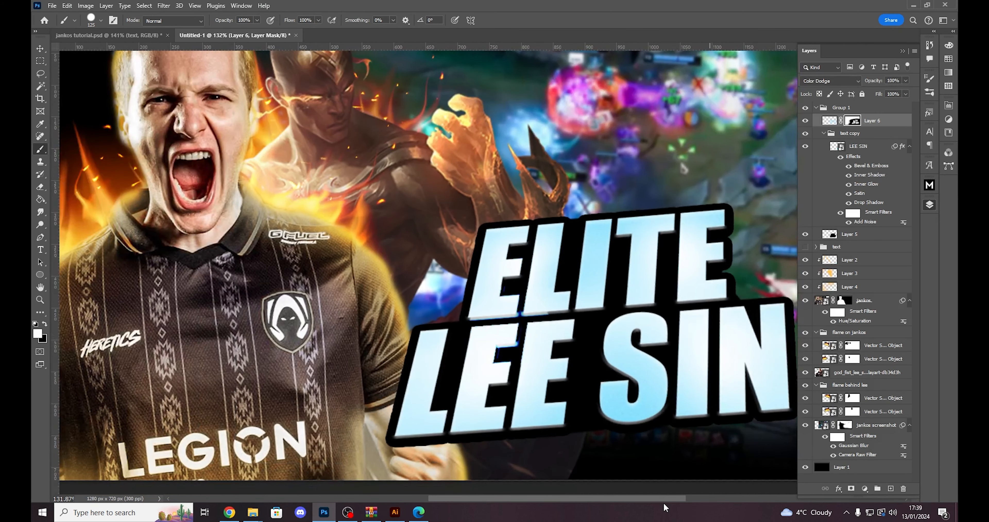
{"action": "scroll", "coordinate": [613, 410], "scroll_direction": "up", "scroll_amount": 2}
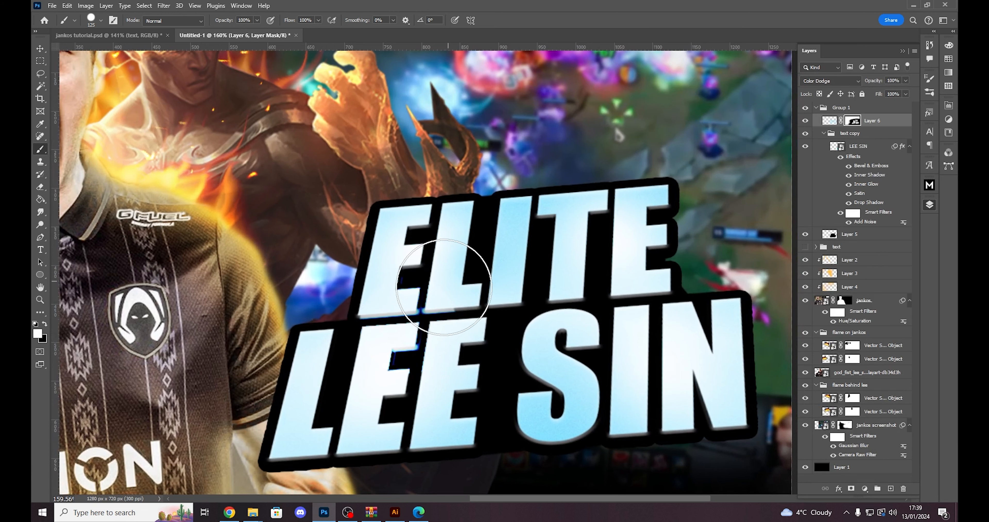
{"action": "scroll", "coordinate": [469, 383], "scroll_direction": "down", "scroll_amount": 2}
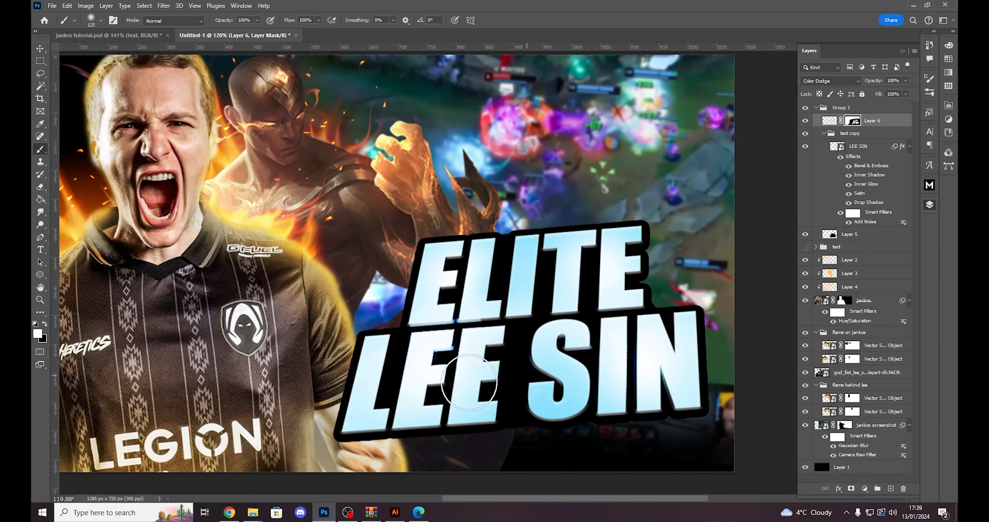
{"action": "scroll", "coordinate": [470, 383], "scroll_direction": "up", "scroll_amount": 3}
- Load the outline of the LEE SIN smart object as a selection, invert it and target Layer 6's mask
{"action": "key", "text": "v"}
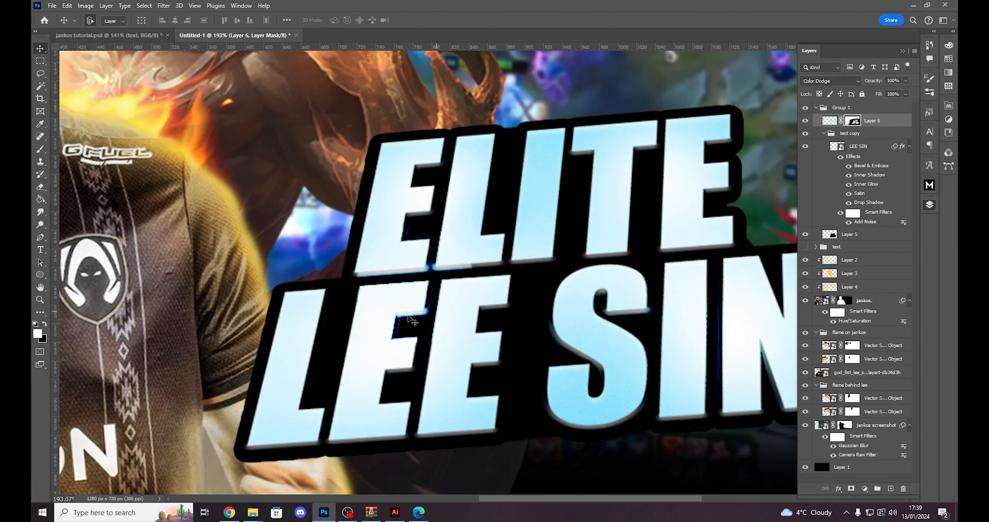
{"action": "left_click", "coordinate": [882, 121]}
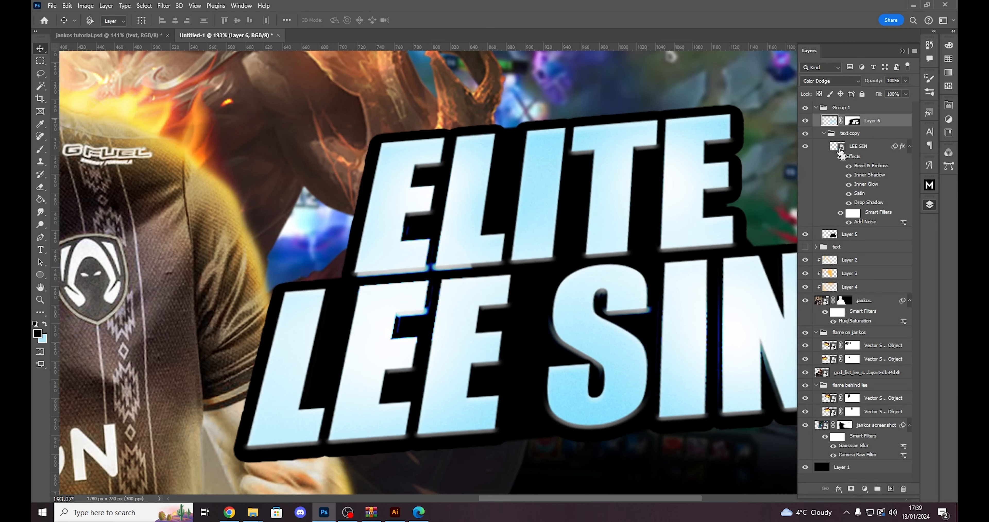
{"action": "left_click", "coordinate": [837, 146], "text": "ctrl"}
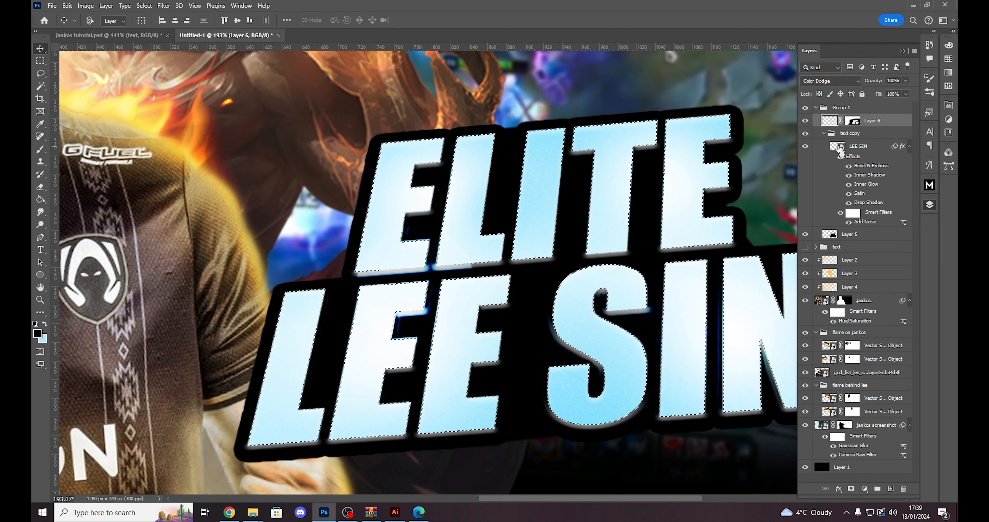
{"action": "scroll", "coordinate": [572, 343], "scroll_direction": "down", "scroll_amount": 3}
{"action": "scroll", "coordinate": [572, 343], "scroll_direction": "up", "scroll_amount": 2}
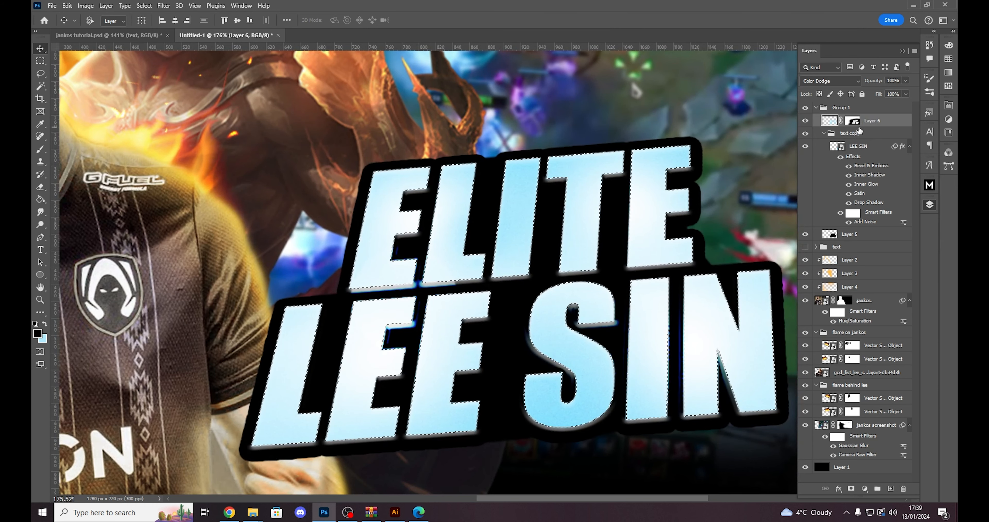
{"action": "scroll", "coordinate": [560, 317], "scroll_direction": "down", "scroll_amount": 3}
{"action": "scroll", "coordinate": [561, 316], "scroll_direction": "down", "scroll_amount": 2}
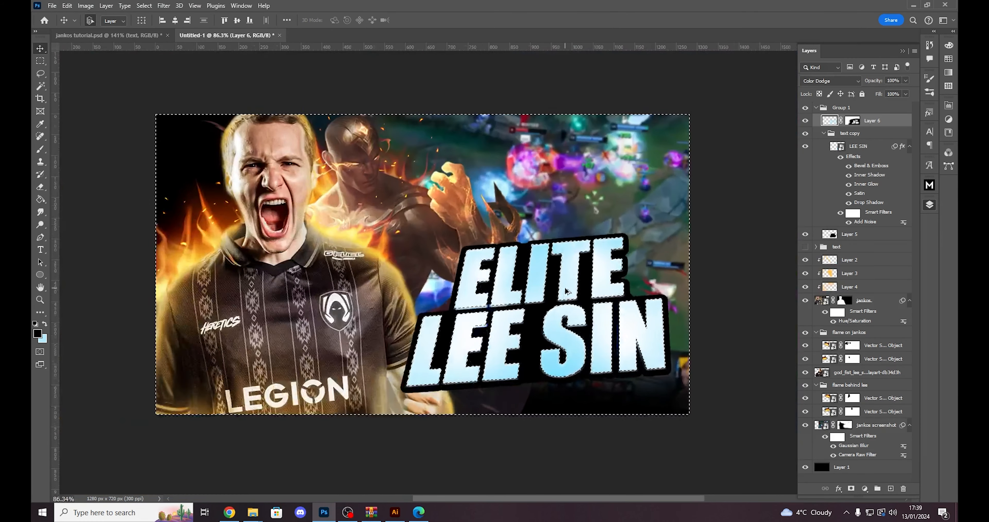
{"action": "scroll", "coordinate": [560, 316], "scroll_direction": "up", "scroll_amount": 2}
{"action": "left_click", "coordinate": [855, 122]}
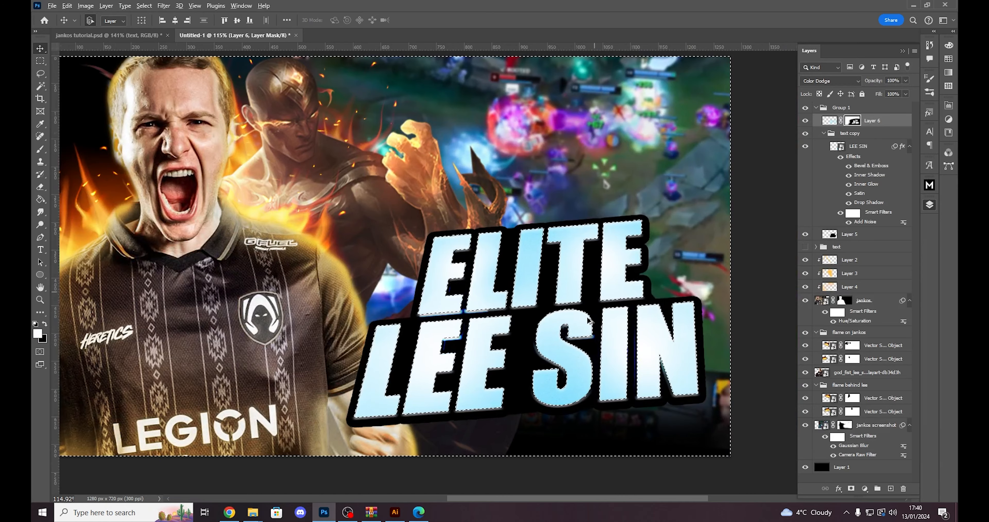
- Paint black on Layer 6's mask outside the letters to remove the blue glow spill, and clear the selection
{"action": "scroll", "coordinate": [595, 315], "scroll_direction": "up", "scroll_amount": 2}
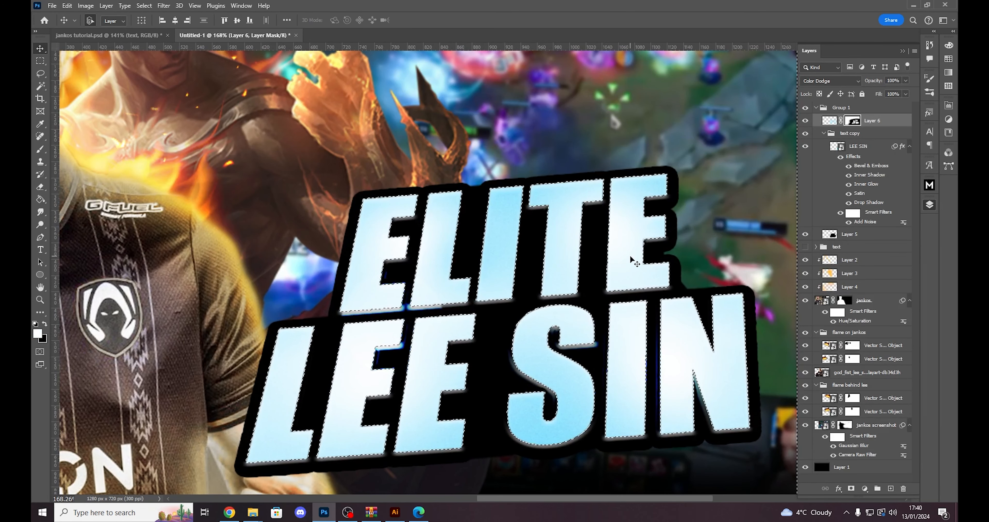
{"action": "key", "text": "b"}
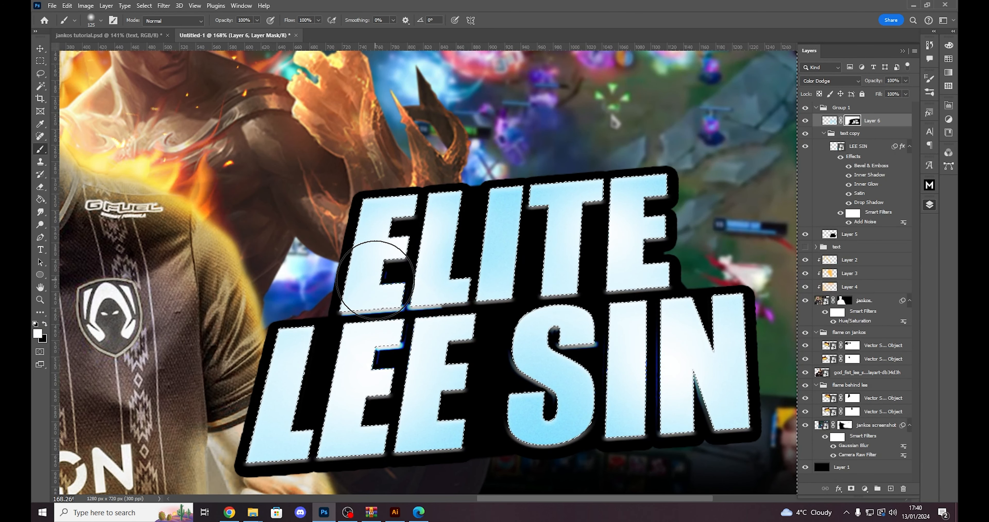
{"action": "key", "text": "x"}
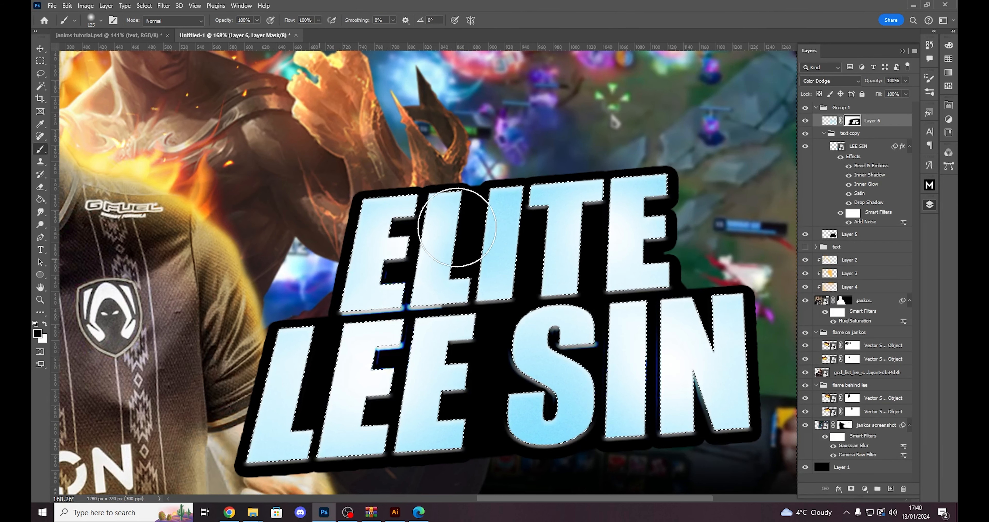
{"action": "key", "text": "ctrl+d"}
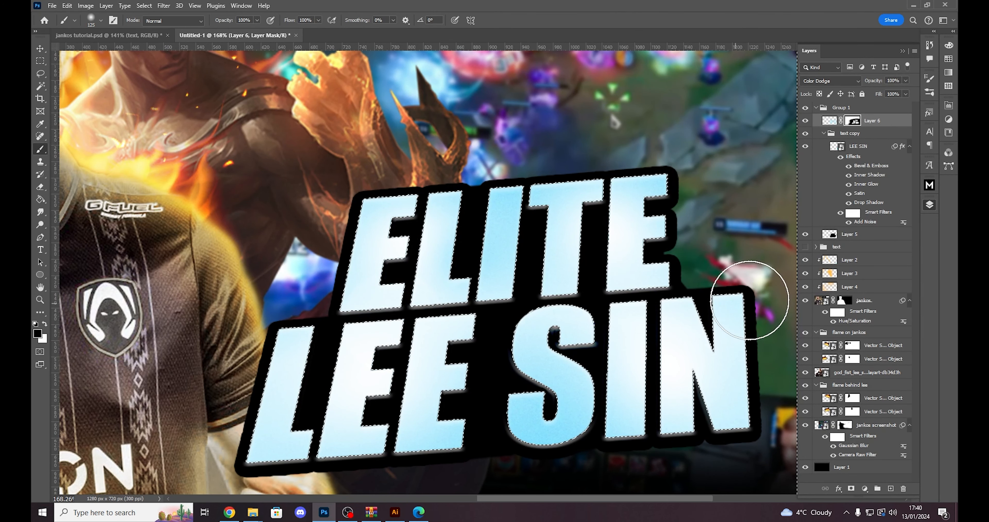
{"action": "scroll", "coordinate": [390, 402], "scroll_direction": "up", "scroll_amount": 2}
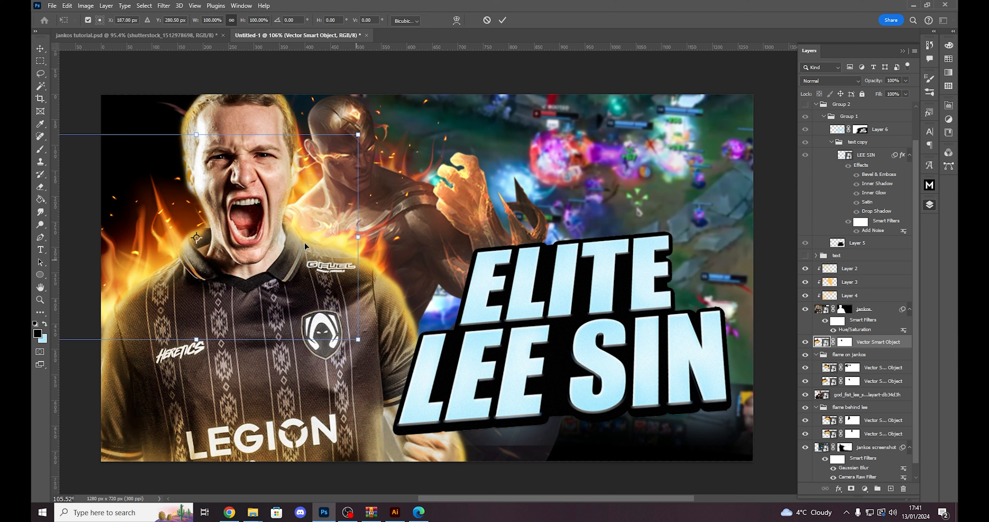
- Enlarge and position the flame Vector Smart Object behind the lower part of the title, apply the transform and check it against jankos tutorial.psd
{"action": "key", "text": "ctrl+t"}
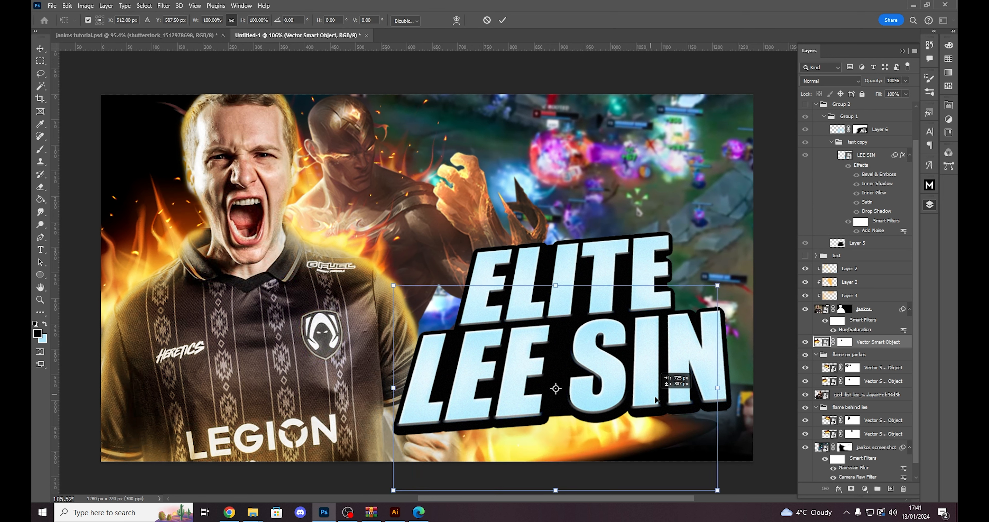
{"action": "left_click_drag", "start_coordinate": [624, 250], "coordinate": [653, 265]}
{"action": "left_click_drag", "start_coordinate": [593, 302], "coordinate": [627, 244]}
{"action": "left_click_drag", "start_coordinate": [588, 314], "coordinate": [619, 316]}
{"action": "key", "text": "Return"}
{"action": "left_click", "coordinate": [138, 36]}
{"action": "left_click", "coordinate": [292, 37]}
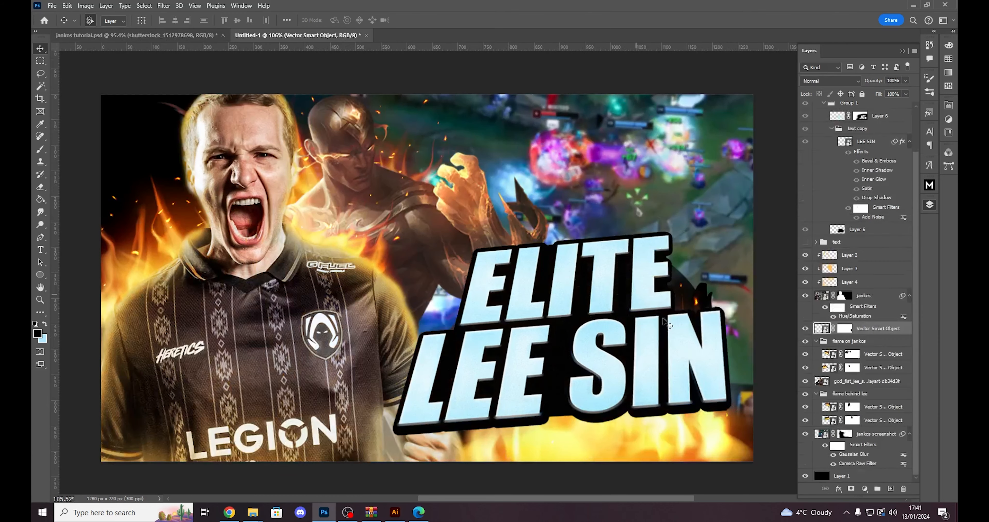
- Nudge the flame behind the title slightly up and to the right, and scale it to about 115%
{"action": "left_click_drag", "start_coordinate": [700, 441], "coordinate": [710, 437]}
{"action": "key", "text": "ctrl+t"}
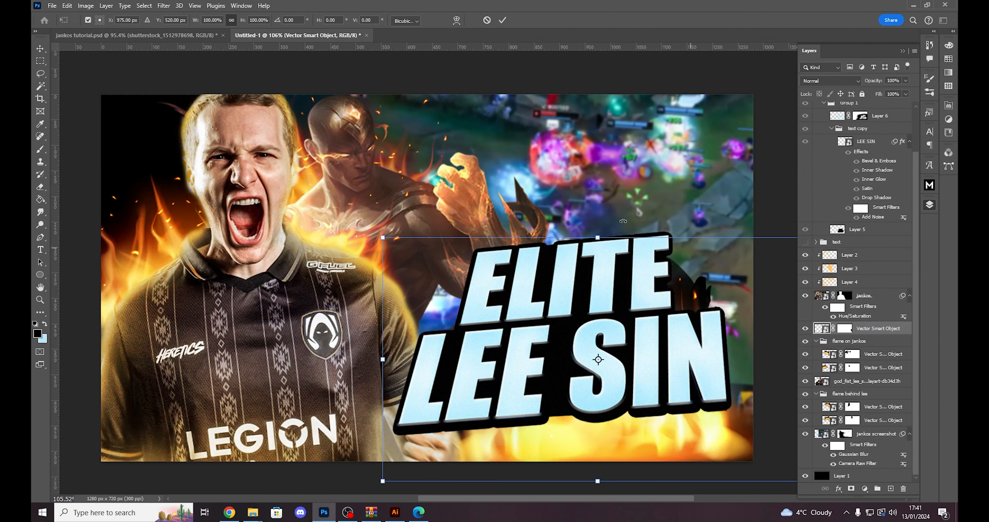
{"action": "left_click_drag", "start_coordinate": [599, 232], "coordinate": [603, 202]}
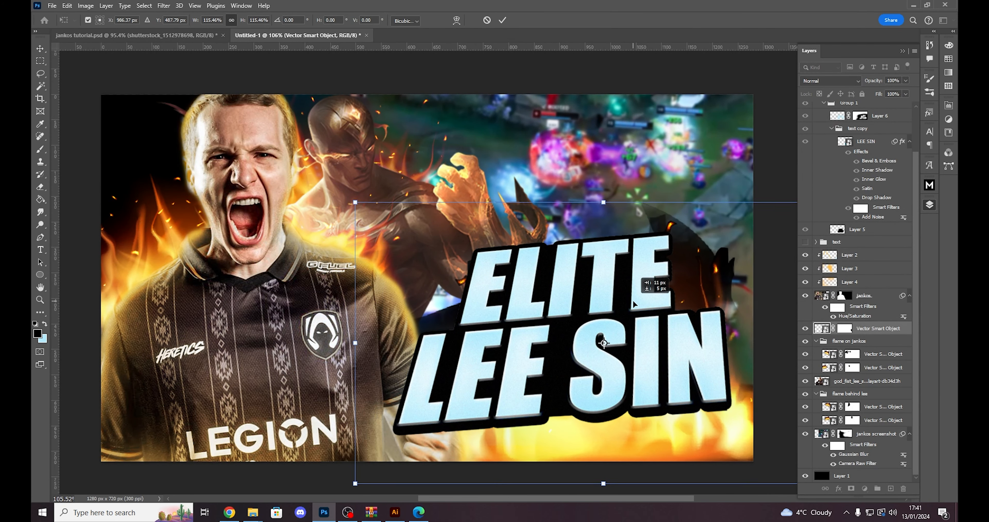
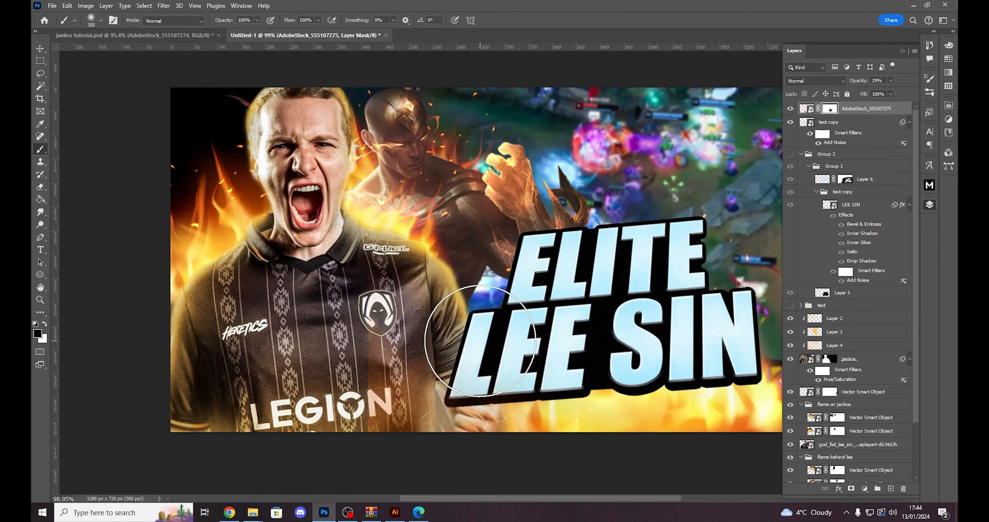
- Paint black on the AdobeStock_555107275 layer's mask over the jersey, then target the layer itself and check it against jankos tutorial.psd
{"action": "scroll", "coordinate": [549, 364], "scroll_direction": "down", "scroll_amount": 3}
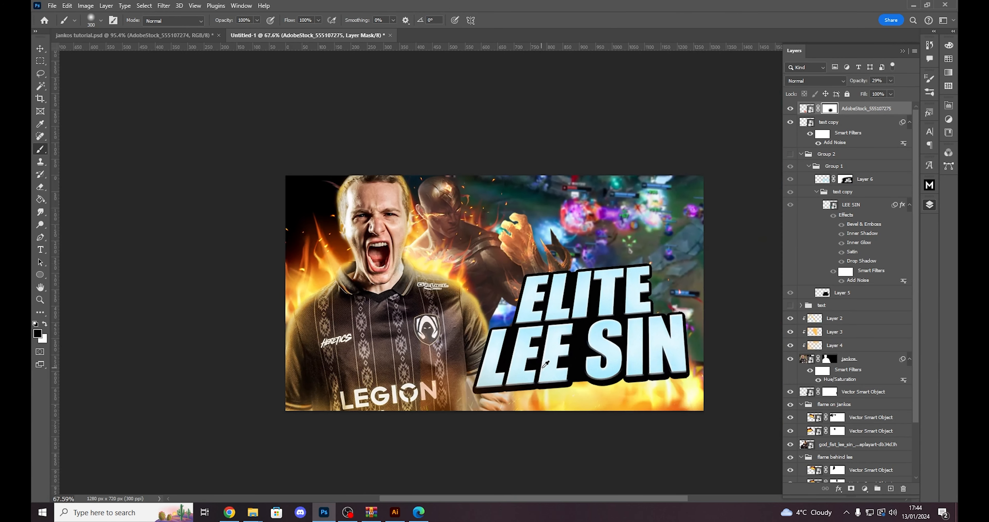
{"action": "scroll", "coordinate": [545, 363], "scroll_direction": "up", "scroll_amount": 3}
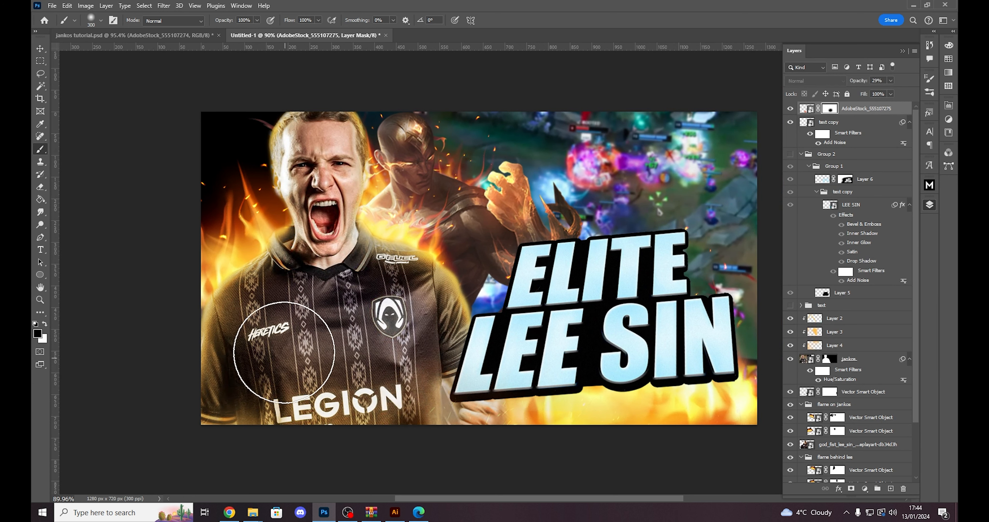
{"action": "mouse_move", "coordinate": [284, 353]}
{"action": "left_mouse_down"}
{"action": "mouse_move", "coordinate": [324, 266]}
{"action": "mouse_move", "coordinate": [373, 306]}
{"action": "mouse_move", "coordinate": [374, 370]}
{"action": "left_mouse_up"}
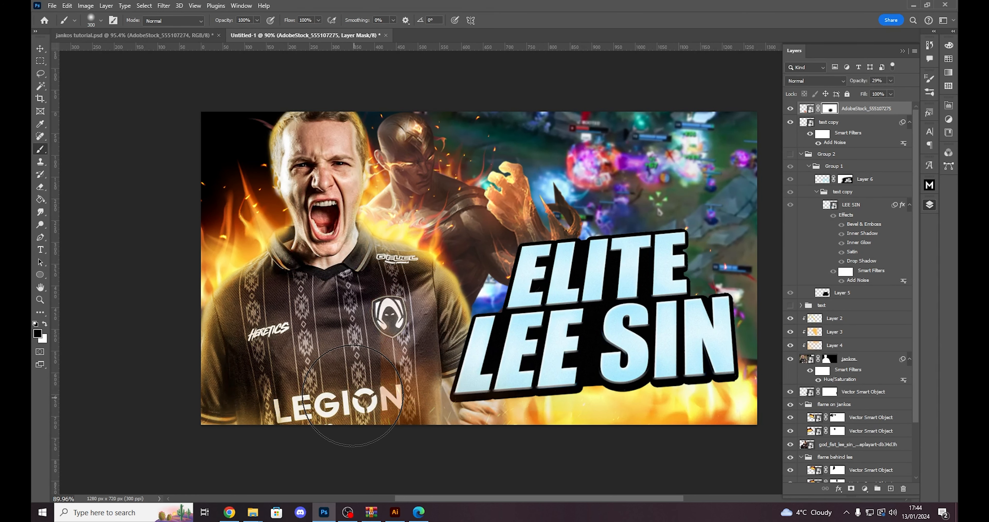
{"action": "left_click_drag", "start_coordinate": [363, 338], "coordinate": [330, 307]}
{"action": "left_click", "coordinate": [806, 109]}
{"action": "left_click", "coordinate": [135, 36]}
{"action": "left_click", "coordinate": [300, 35]}
- Place AdobeStock_555107274.png from the jankos assets folder over the player's jersey, flip it horizontally and apply the transform
{"action": "left_click", "coordinate": [253, 513]}
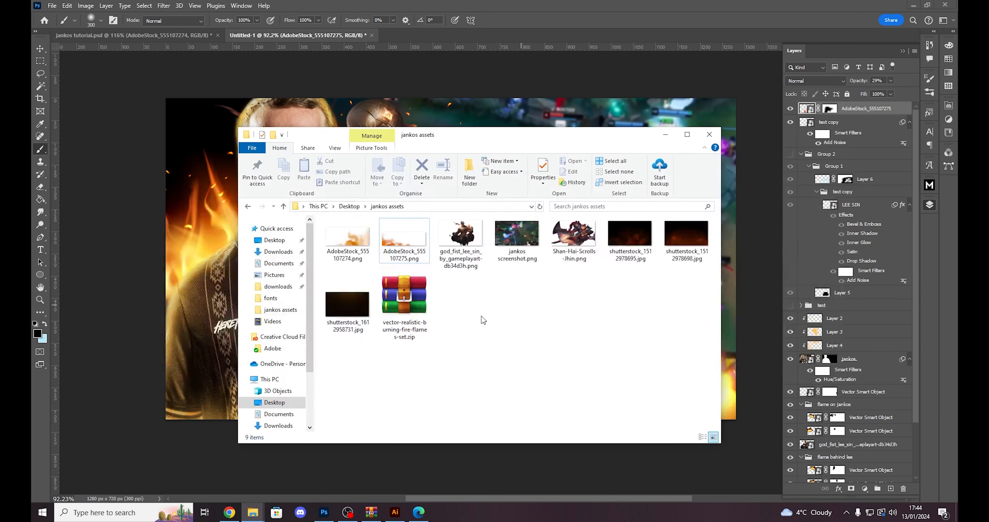
{"action": "mouse_move", "coordinate": [360, 262]}
{"action": "left_mouse_down"}
{"action": "mouse_move", "coordinate": [486, 231]}
{"action": "mouse_move", "coordinate": [374, 287]}
{"action": "mouse_move", "coordinate": [328, 326]}
{"action": "mouse_move", "coordinate": [356, 352]}
{"action": "left_mouse_up"}
{"action": "key", "text": "alt+Tab"}
{"action": "mouse_move", "coordinate": [398, 329]}
{"action": "left_mouse_down"}
{"action": "mouse_move", "coordinate": [322, 353]}
{"action": "mouse_move", "coordinate": [349, 366]}
{"action": "mouse_move", "coordinate": [395, 229]}
{"action": "mouse_move", "coordinate": [359, 246]}
{"action": "left_mouse_up"}
{"action": "right_click", "coordinate": [437, 153]}
{"action": "left_click", "coordinate": [462, 331]}
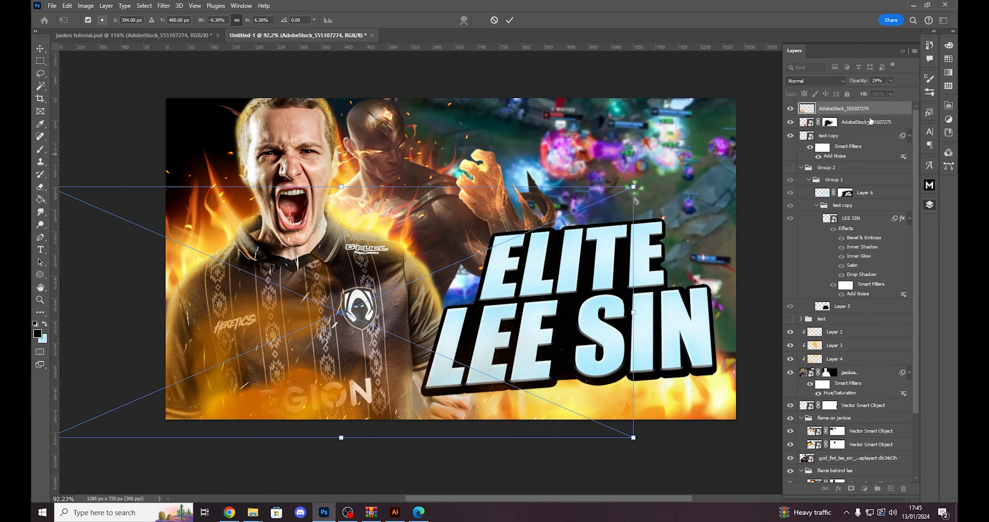
{"action": "key", "text": "Return"}
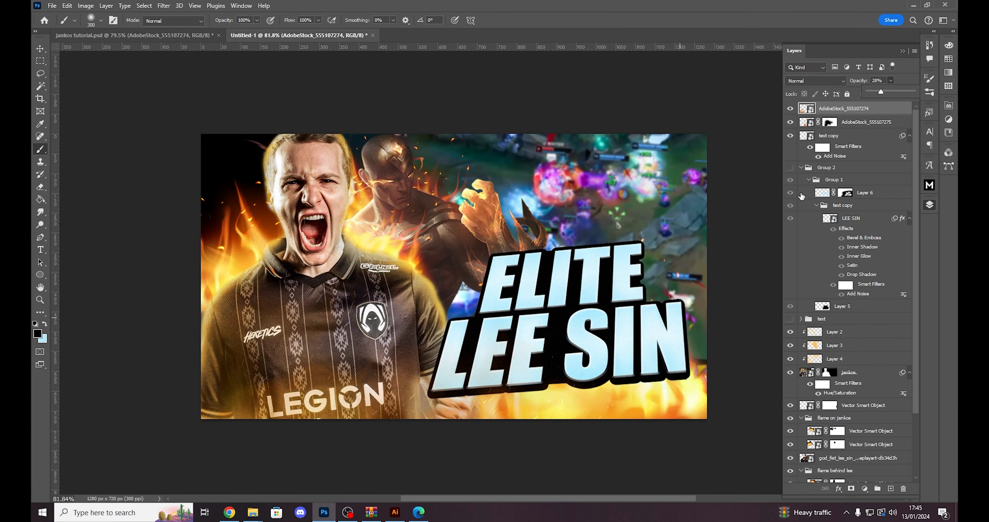
- Duplicate the AdobeStock_555107274 layer, rotate the copy 90° counter-clockwise and place it along the thumbnail's right edge by the title
{"action": "key", "text": "ctrl+j"}
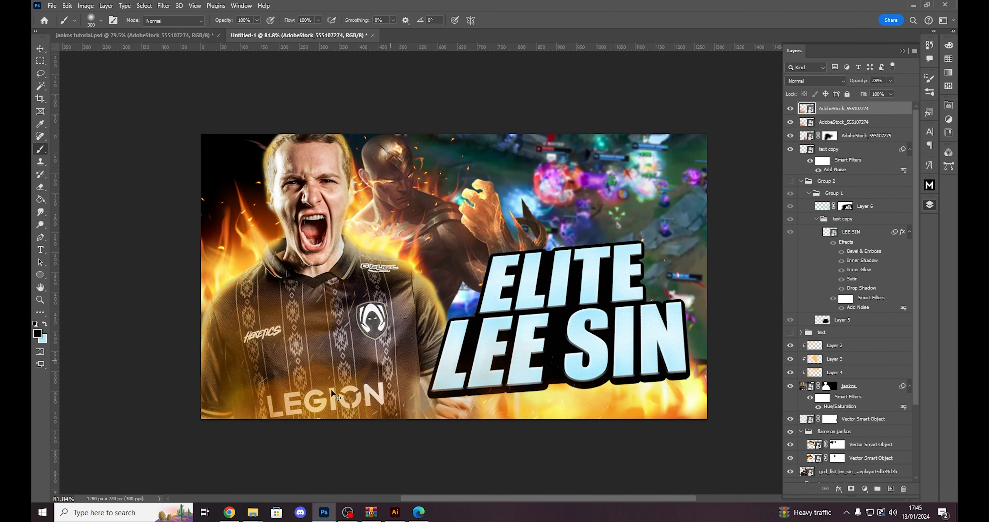
{"action": "key", "text": "ctrl+t"}
{"action": "left_click_drag", "start_coordinate": [412, 378], "coordinate": [529, 333]}
{"action": "right_click", "coordinate": [529, 333]}
{"action": "left_click", "coordinate": [539, 309]}
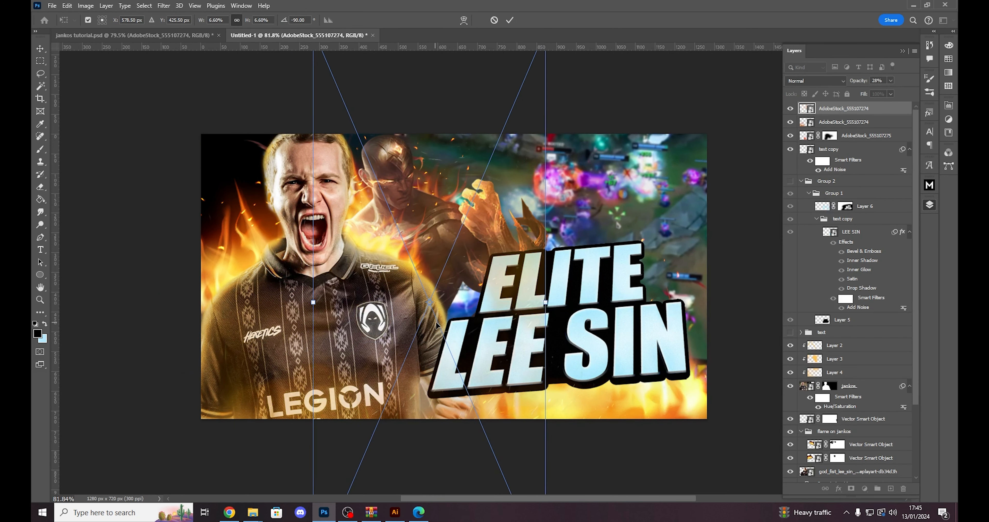
{"action": "left_click_drag", "start_coordinate": [435, 323], "coordinate": [628, 298]}
{"action": "key", "text": "Return"}
{"action": "key", "text": "b"}
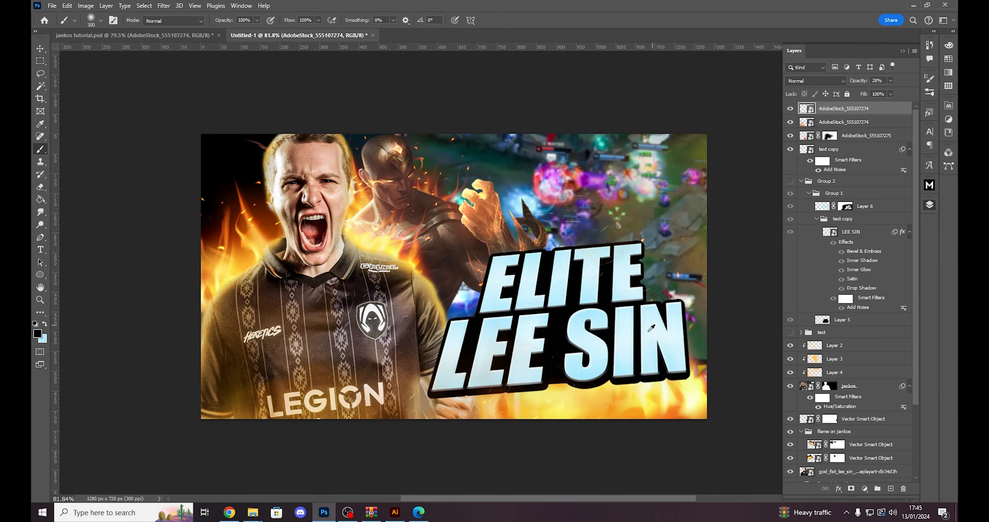
- Check the effect against jankos tutorial.psd, nudge the rotated AdobeStock_555107274 copy slightly down and left, and adjust its opacity
{"action": "scroll", "coordinate": [713, 303], "scroll_direction": "down", "scroll_amount": 1}
{"action": "scroll", "coordinate": [713, 304], "scroll_direction": "up", "scroll_amount": 2}
{"action": "key", "text": "ctrl+Tab"}
{"action": "scroll", "coordinate": [662, 309], "scroll_direction": "up", "scroll_amount": 2}
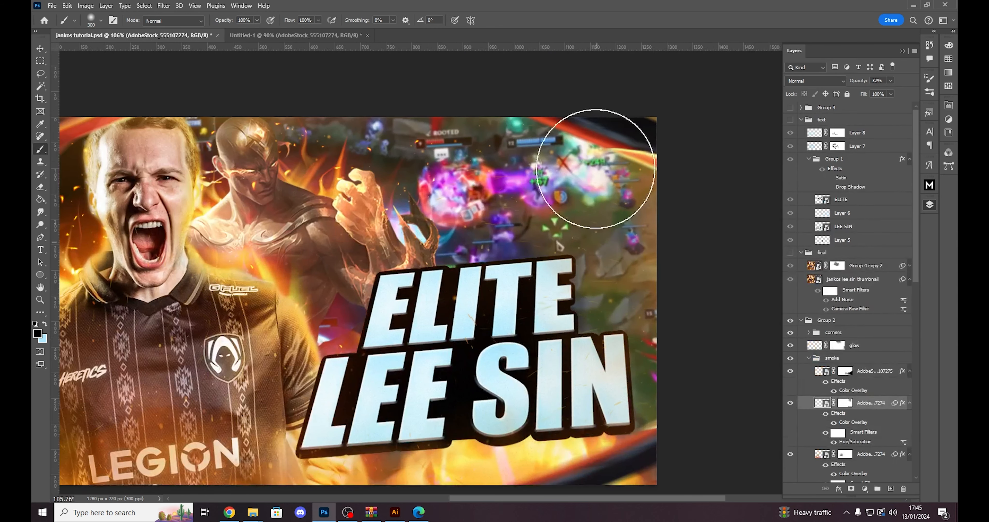
{"action": "key", "text": "ctrl+Tab"}
{"action": "scroll", "coordinate": [717, 372], "scroll_direction": "down", "scroll_amount": 1}
{"action": "scroll", "coordinate": [717, 372], "scroll_direction": "up", "scroll_amount": 1}
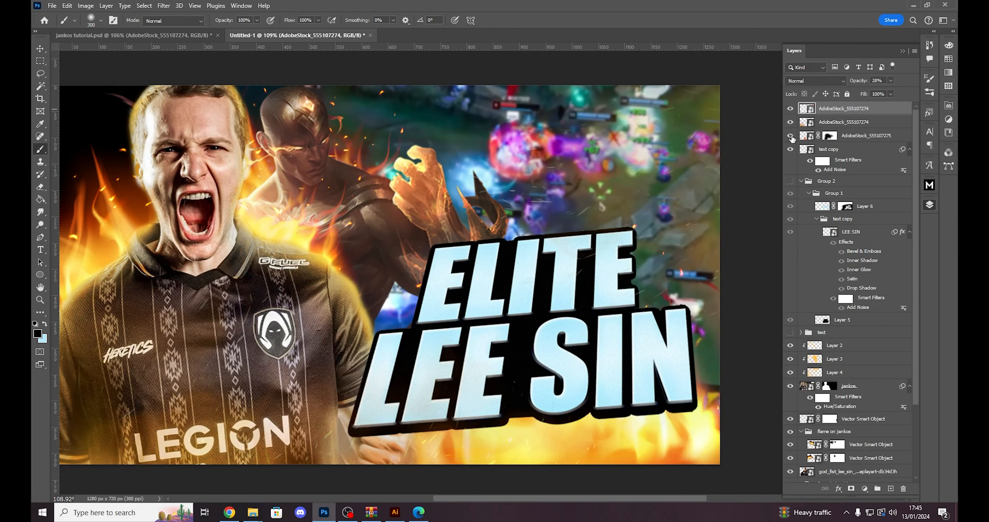
{"action": "key", "text": "ctrl+t"}
{"action": "left_click_drag", "start_coordinate": [686, 215], "coordinate": [680, 230]}
{"action": "key", "text": "Return"}
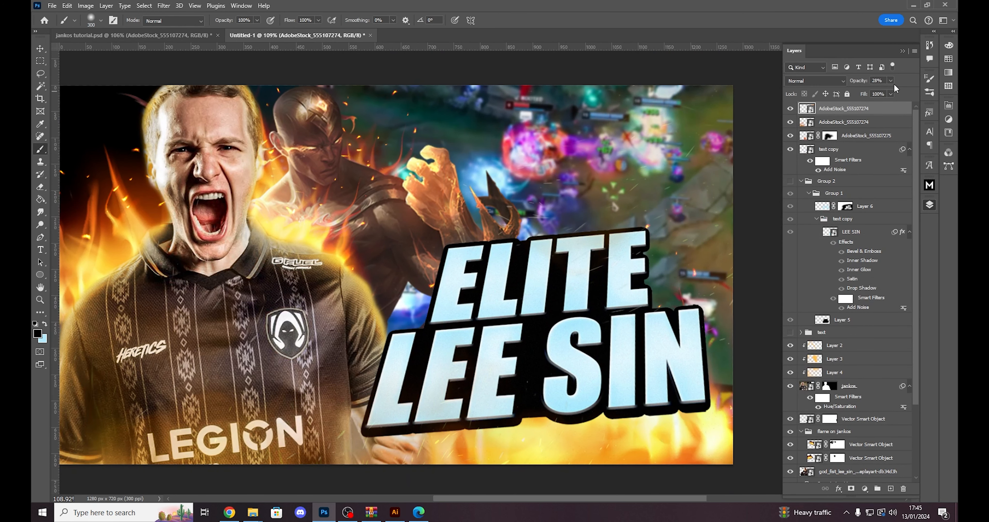
{"action": "left_click_drag", "start_coordinate": [887, 92], "coordinate": [883, 88]}
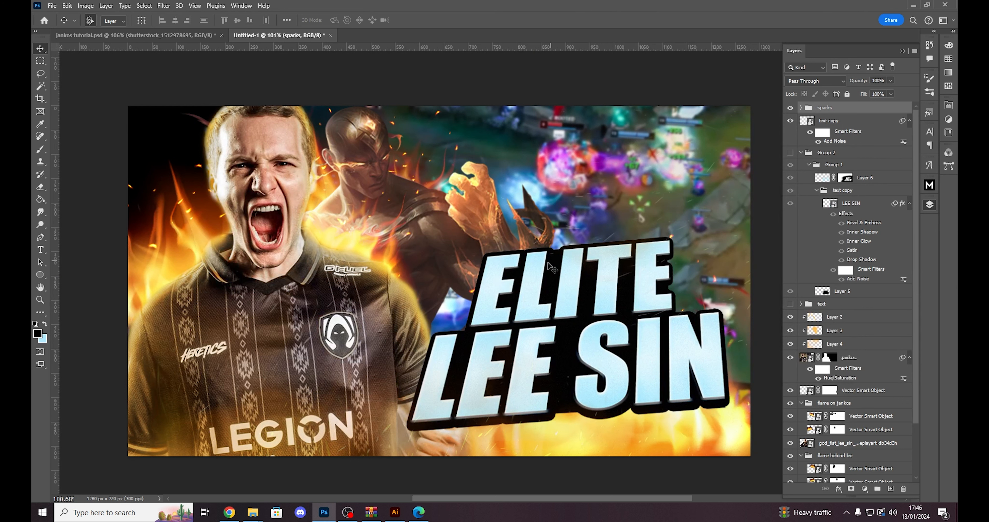
- Place shutterstock_1512978695.jpg across the full canvas and set its blend mode to Linear Dodge (Add)
{"action": "key", "text": "alt+Tab"}
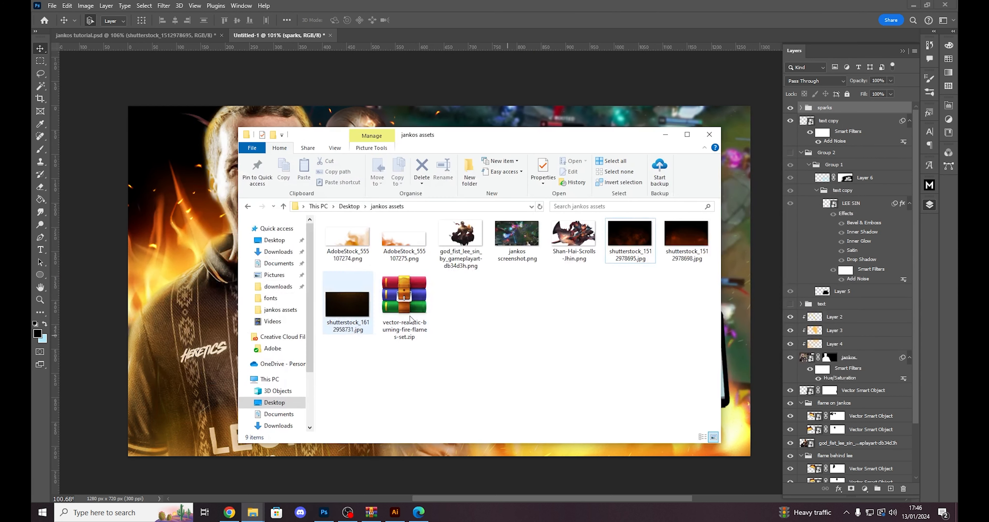
{"action": "left_click_drag", "start_coordinate": [630, 242], "coordinate": [537, 268]}
{"action": "key", "text": "Return"}
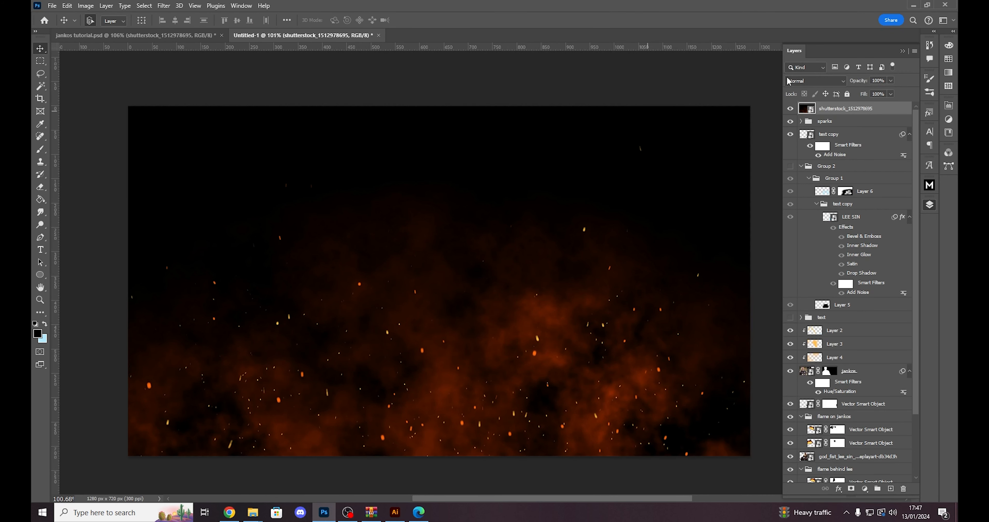
{"action": "left_click", "coordinate": [808, 79]}
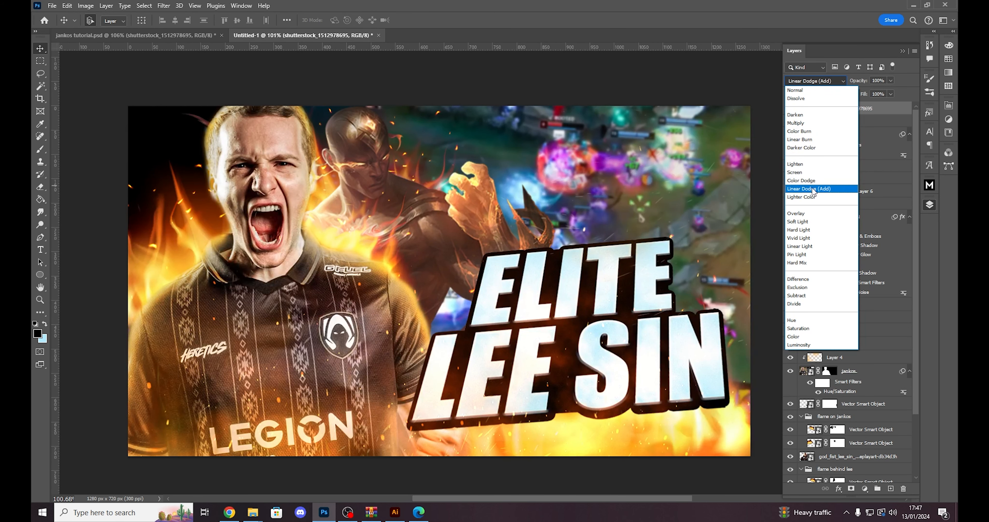
{"action": "left_click", "coordinate": [813, 189]}
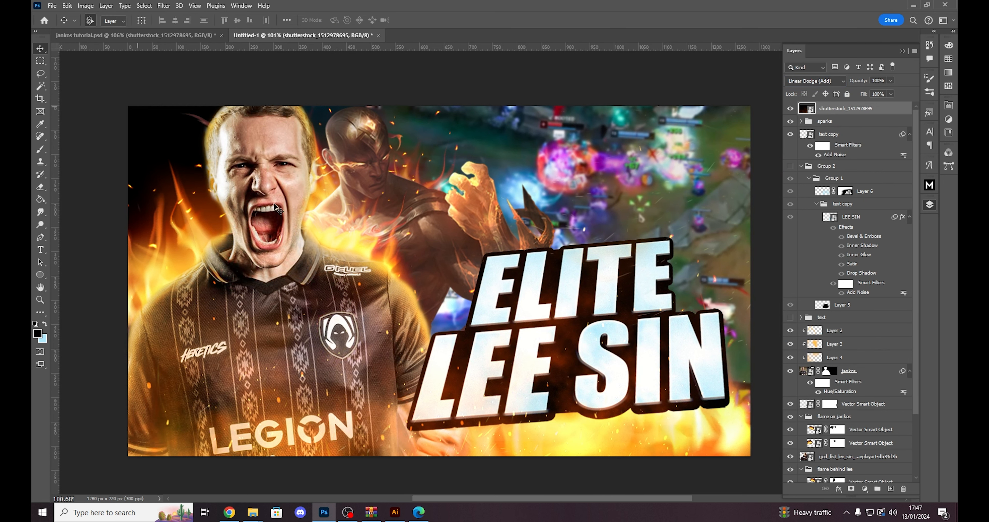
{"action": "scroll", "coordinate": [563, 345], "scroll_direction": "down", "scroll_amount": 1}
{"action": "scroll", "coordinate": [563, 345], "scroll_direction": "up", "scroll_amount": 1}
{"action": "scroll", "coordinate": [575, 349], "scroll_direction": "down", "scroll_amount": 3}
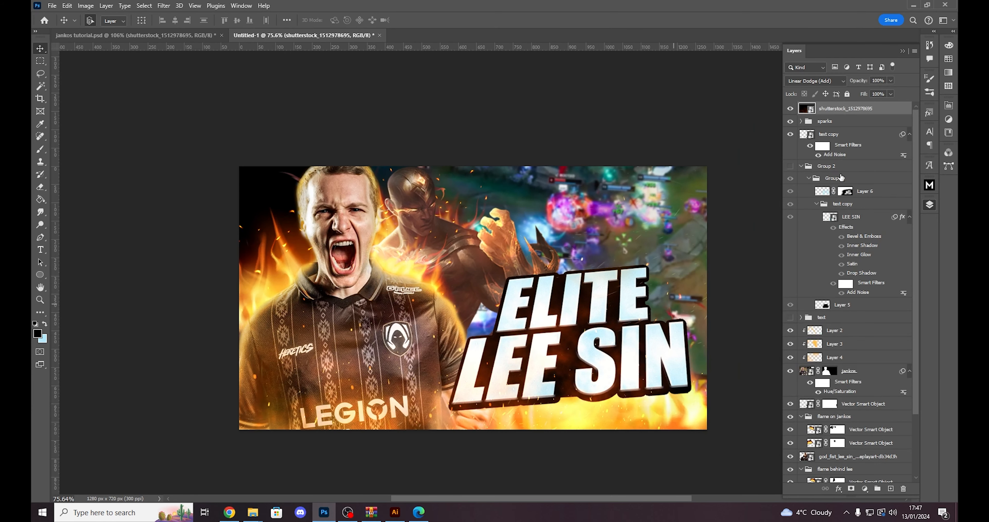
{"action": "left_click", "coordinate": [790, 109]}
{"action": "left_click", "coordinate": [789, 111]}
{"action": "scroll", "coordinate": [463, 407], "scroll_direction": "up", "scroll_amount": 3}
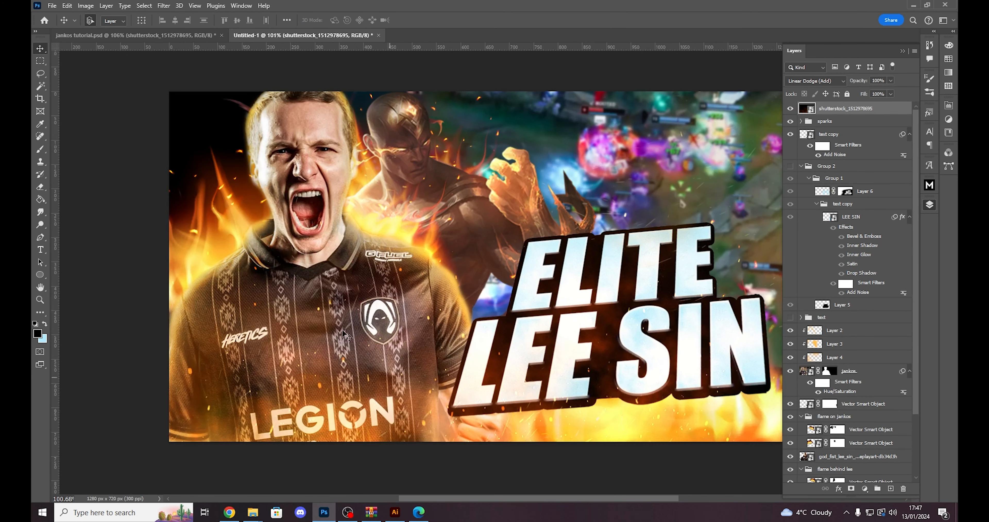
{"action": "left_click", "coordinate": [789, 109]}
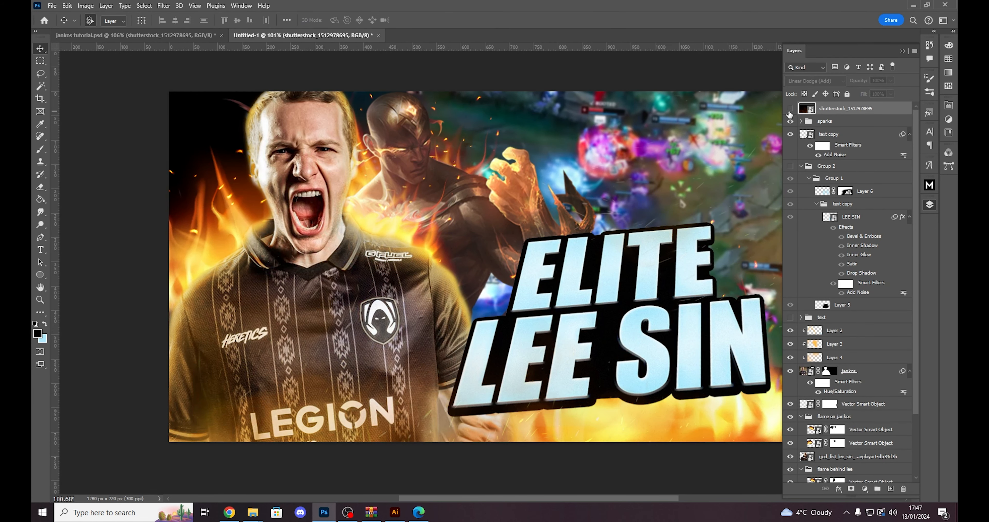
{"action": "left_click", "coordinate": [790, 109]}
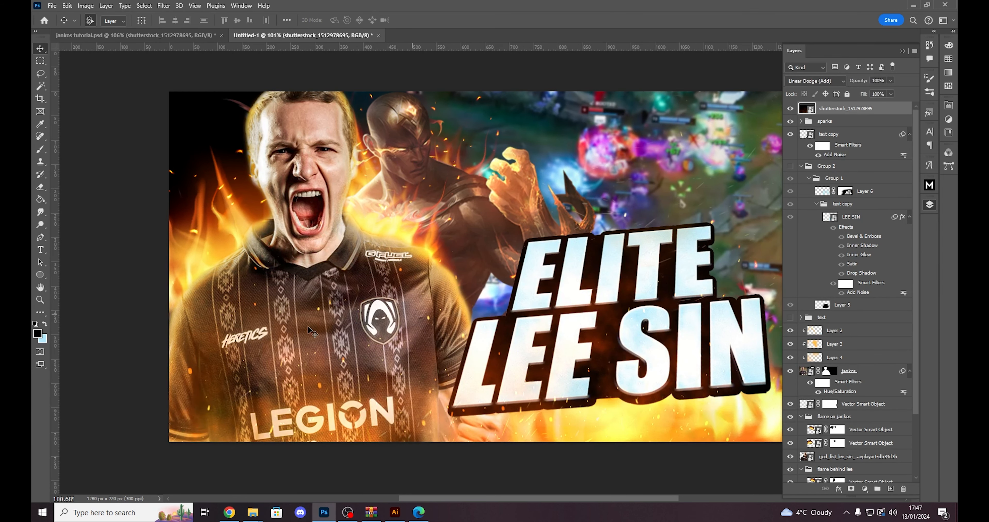
{"action": "scroll", "coordinate": [660, 386], "scroll_direction": "down", "scroll_amount": 3}
{"action": "scroll", "coordinate": [659, 357], "scroll_direction": "up", "scroll_amount": 3}
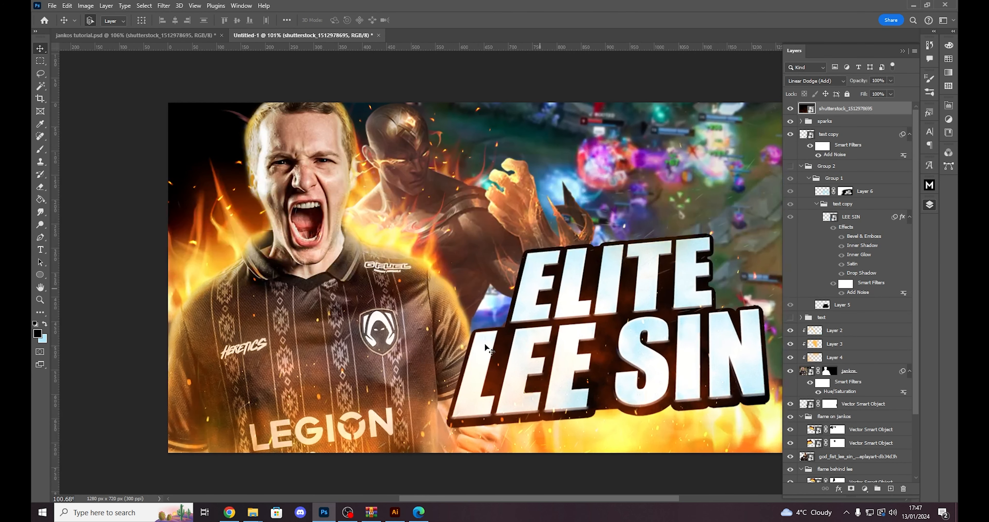
{"action": "scroll", "coordinate": [614, 430], "scroll_direction": "down", "scroll_amount": 5}
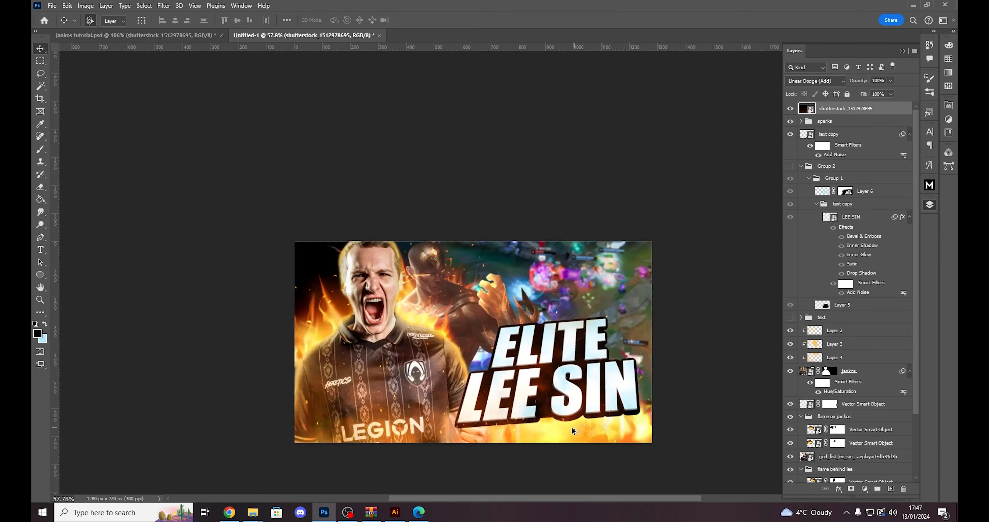
{"action": "scroll", "coordinate": [572, 430], "scroll_direction": "up", "scroll_amount": 2}
{"action": "left_click", "coordinate": [850, 488]}
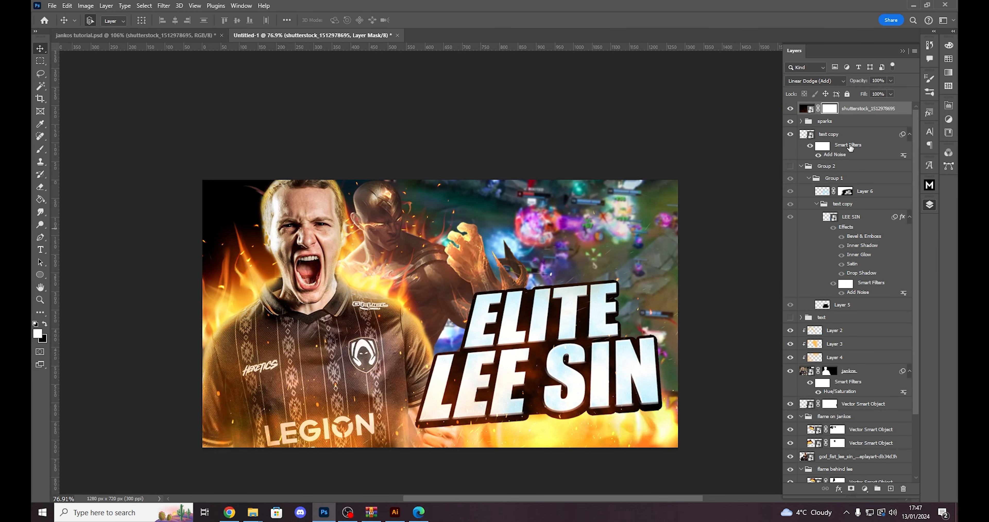
{"action": "key", "text": "b"}
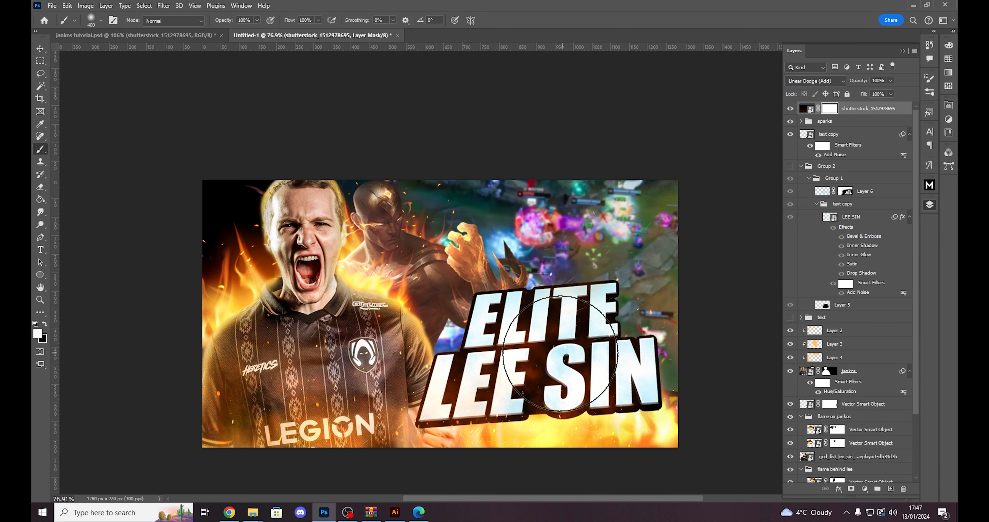
{"action": "key", "text": "x"}
{"action": "mouse_move", "coordinate": [556, 355]}
{"action": "left_mouse_down"}
{"action": "mouse_move", "coordinate": [558, 346]}
{"action": "mouse_move", "coordinate": [510, 369]}
{"action": "mouse_move", "coordinate": [494, 405]}
{"action": "mouse_move", "coordinate": [648, 411]}
{"action": "mouse_move", "coordinate": [570, 297]}
{"action": "mouse_move", "coordinate": [526, 420]}
{"action": "mouse_move", "coordinate": [601, 408]}
{"action": "left_mouse_up"}
{"action": "scroll", "coordinate": [562, 394], "scroll_direction": "down", "scroll_amount": 5}
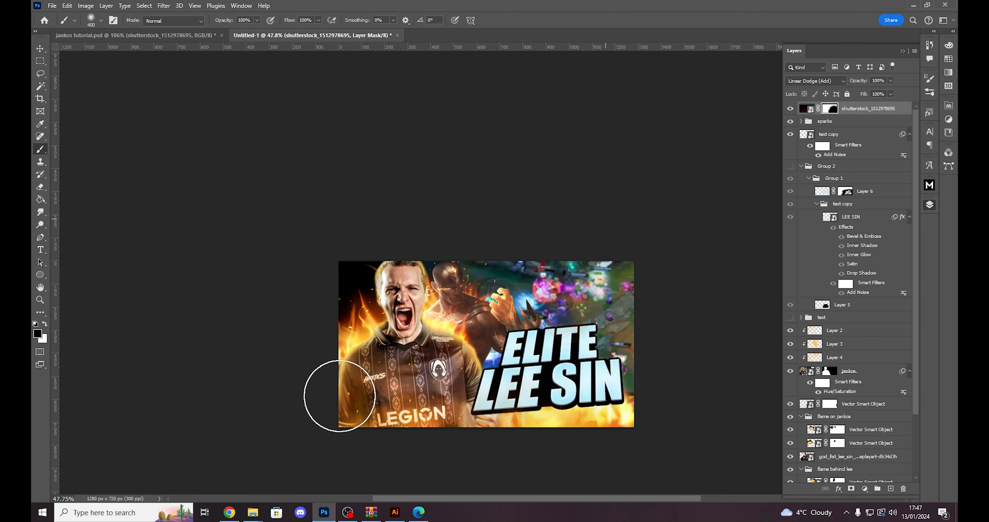
{"action": "scroll", "coordinate": [619, 350], "scroll_direction": "up", "scroll_amount": 3}
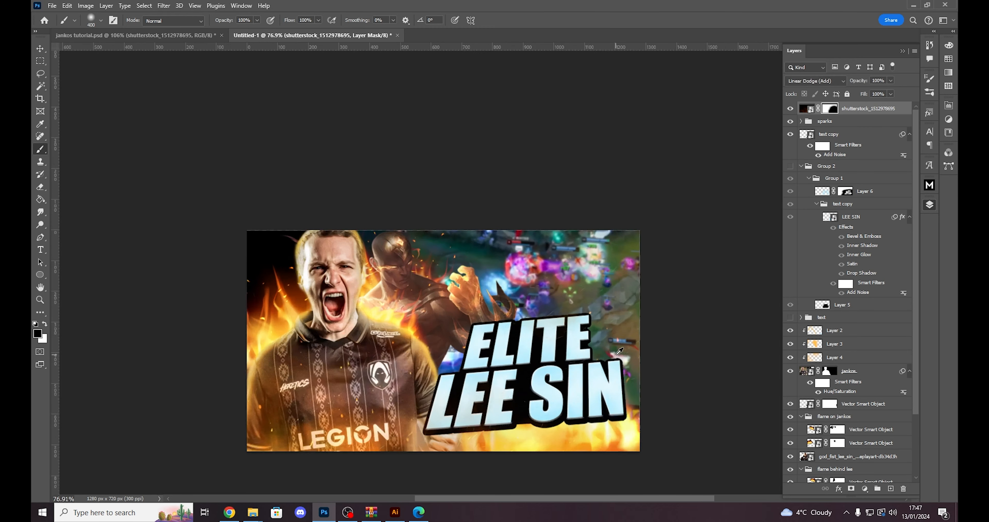
{"action": "scroll", "coordinate": [619, 350], "scroll_direction": "up", "scroll_amount": 1}
{"action": "left_click", "coordinate": [806, 109]}
{"action": "left_click", "coordinate": [891, 81]}
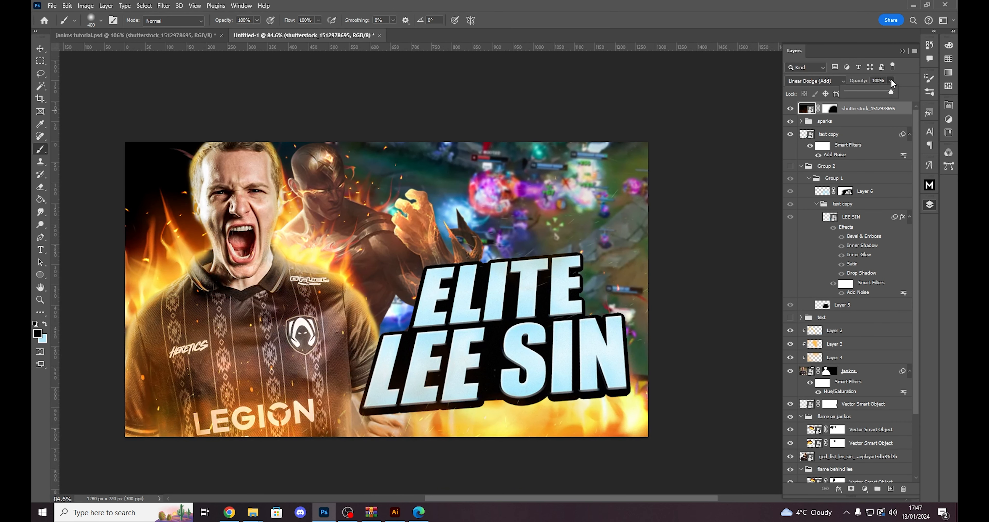
{"action": "left_click_drag", "start_coordinate": [874, 94], "coordinate": [869, 93]}
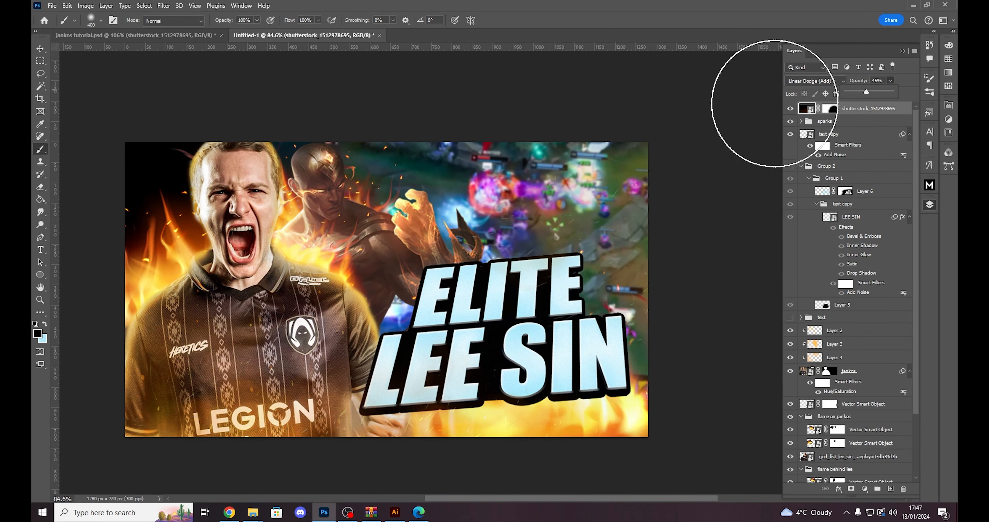
{"action": "left_click", "coordinate": [790, 109]}
{"action": "left_click", "coordinate": [790, 109]}
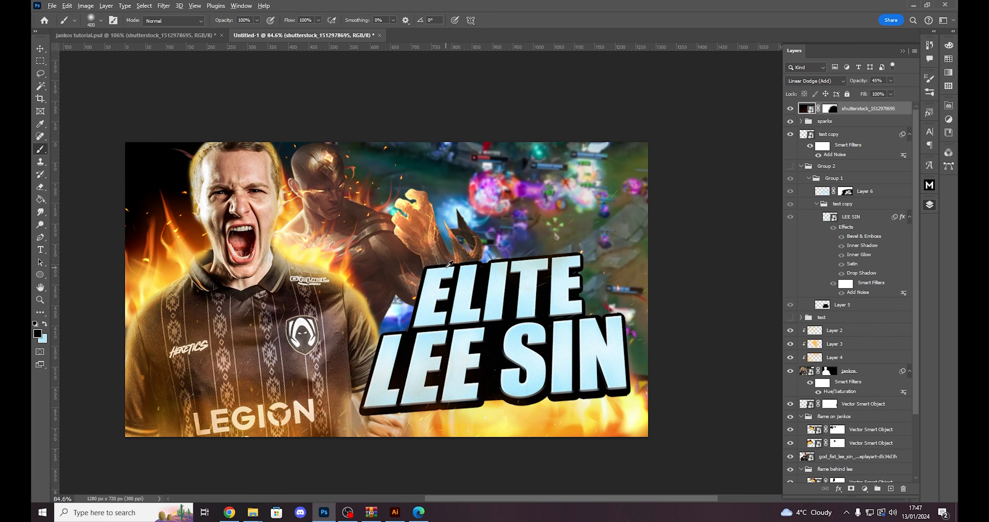
- Place shutterstock_1512978698.jpg across the full canvas and set its blend mode to Screen
{"action": "key", "text": "alt+Tab"}
{"action": "left_click_drag", "start_coordinate": [690, 246], "coordinate": [456, 326]}
{"action": "key", "text": "alt+Tab"}
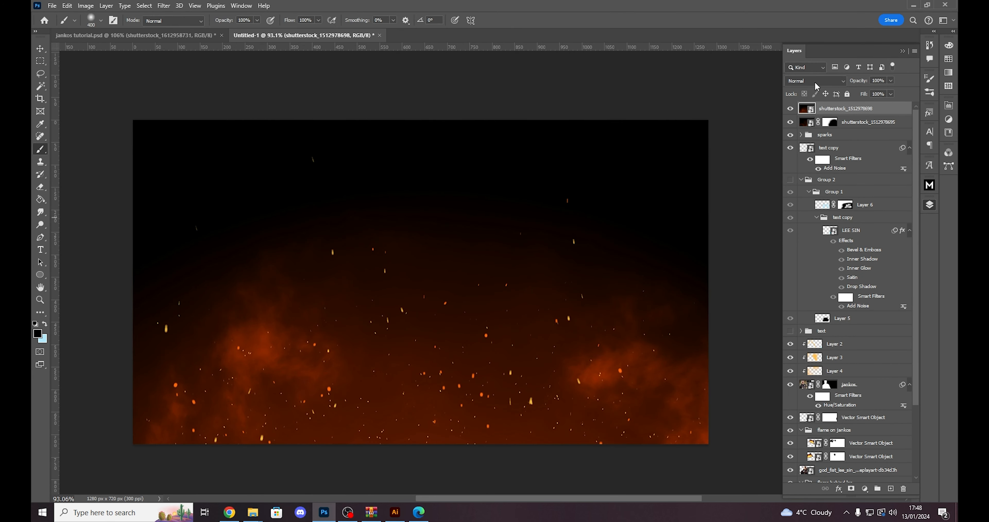
{"action": "left_click", "coordinate": [816, 81]}
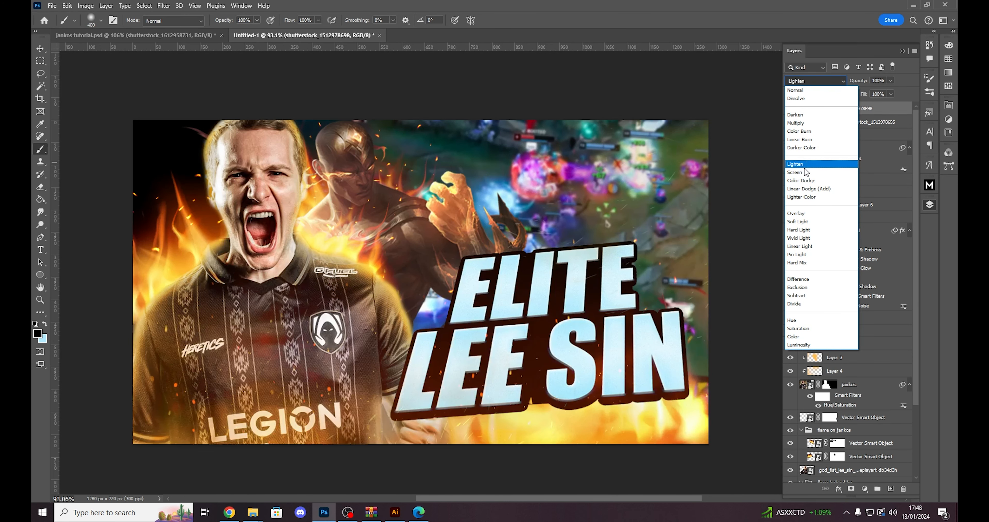
{"action": "left_click", "coordinate": [802, 172]}
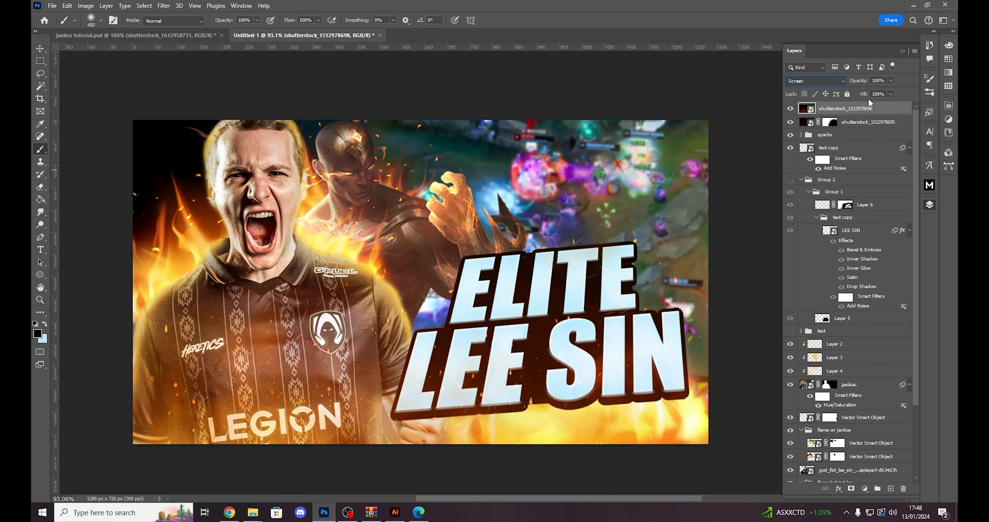
{"action": "left_click", "coordinate": [791, 109]}
{"action": "left_click", "coordinate": [790, 109]}
{"action": "left_click", "coordinate": [791, 110]}
{"action": "left_click", "coordinate": [791, 110]}
{"action": "left_click", "coordinate": [852, 488]}
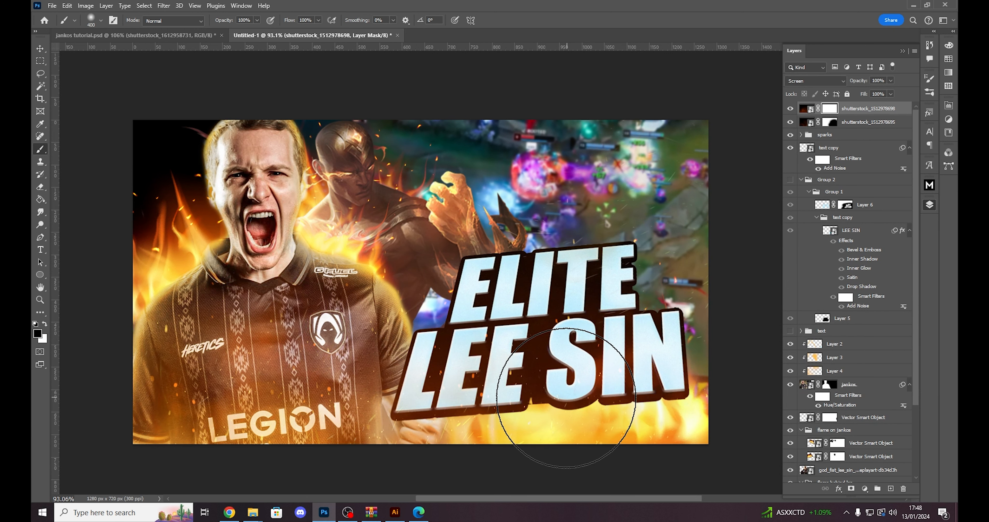
{"action": "scroll", "coordinate": [582, 397], "scroll_direction": "down", "scroll_amount": 5}
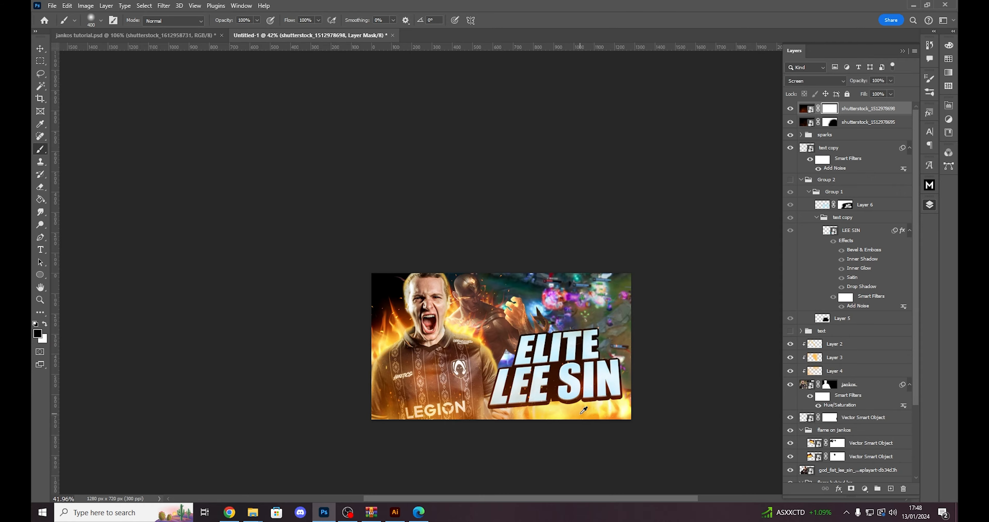
{"action": "scroll", "coordinate": [583, 410], "scroll_direction": "up", "scroll_amount": 4}
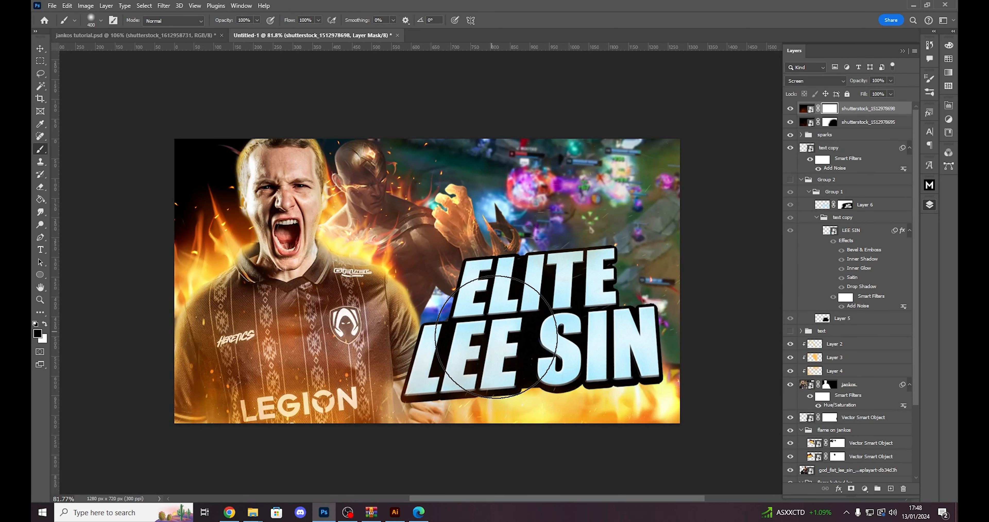
{"action": "left_click_drag", "start_coordinate": [496, 336], "coordinate": [556, 423]}
{"action": "scroll", "coordinate": [502, 388], "scroll_direction": "up", "scroll_amount": 3}
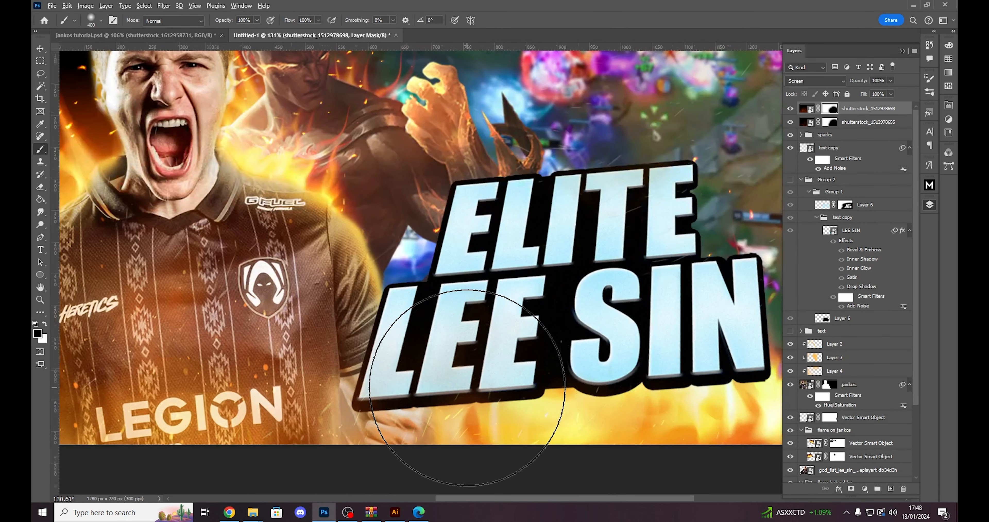
{"action": "scroll", "coordinate": [467, 388], "scroll_direction": "down", "scroll_amount": 3}
{"action": "scroll", "coordinate": [453, 335], "scroll_direction": "up", "scroll_amount": 1}
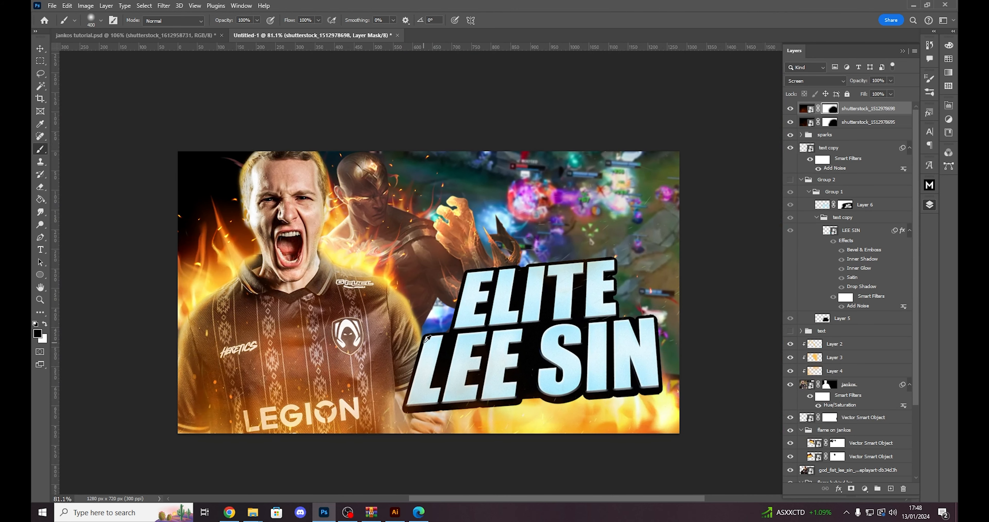
{"action": "left_click", "coordinate": [805, 108]}
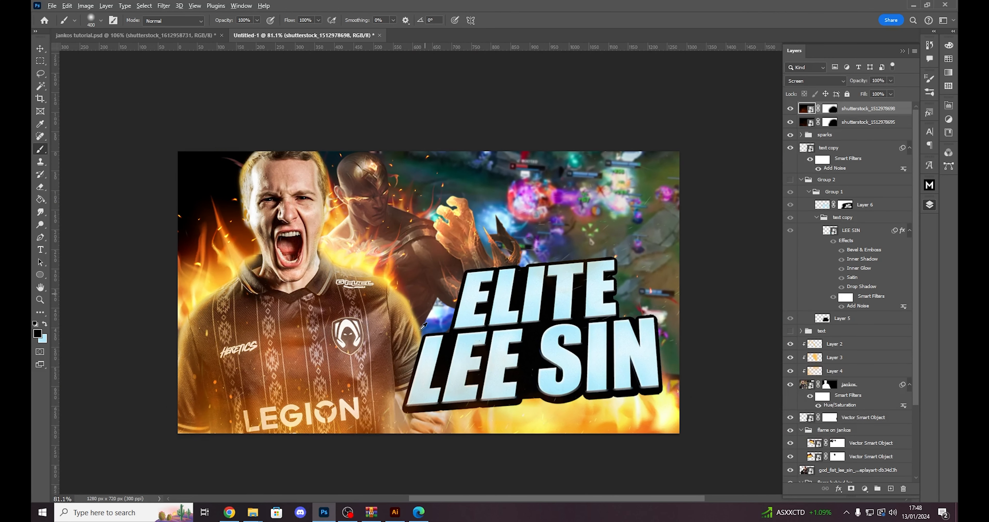
{"action": "scroll", "coordinate": [805, 107], "scroll_direction": "up", "scroll_amount": 1}
{"action": "left_click", "coordinate": [790, 108]}
{"action": "left_click", "coordinate": [790, 110]}
{"action": "left_click", "coordinate": [790, 110]}
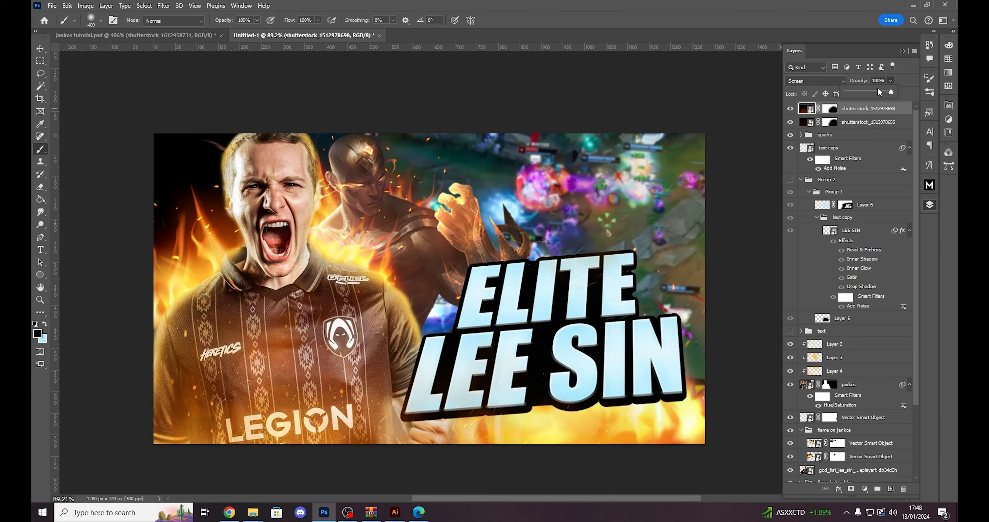
{"action": "left_click", "coordinate": [864, 93]}
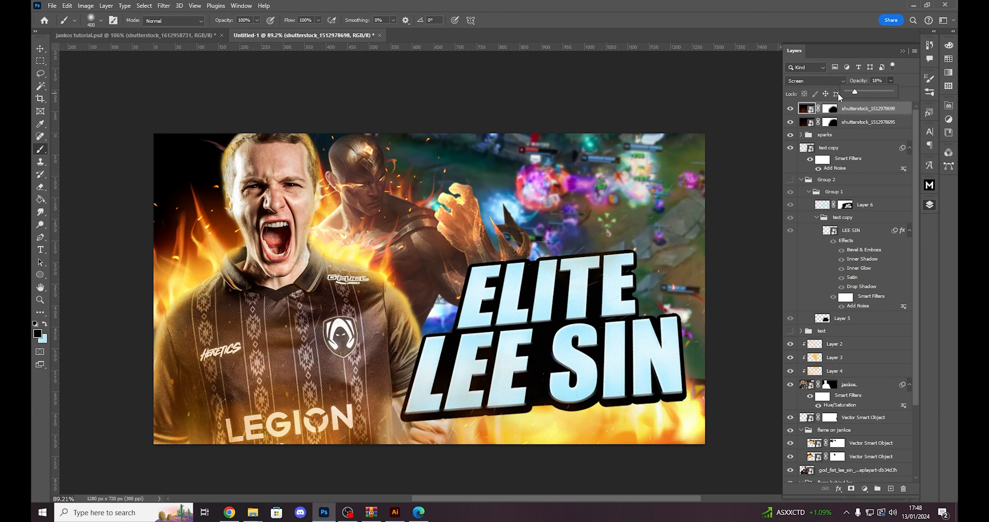
{"action": "left_click", "coordinate": [791, 109]}
{"action": "left_click", "coordinate": [791, 109]}
{"action": "left_click", "coordinate": [182, 35]}
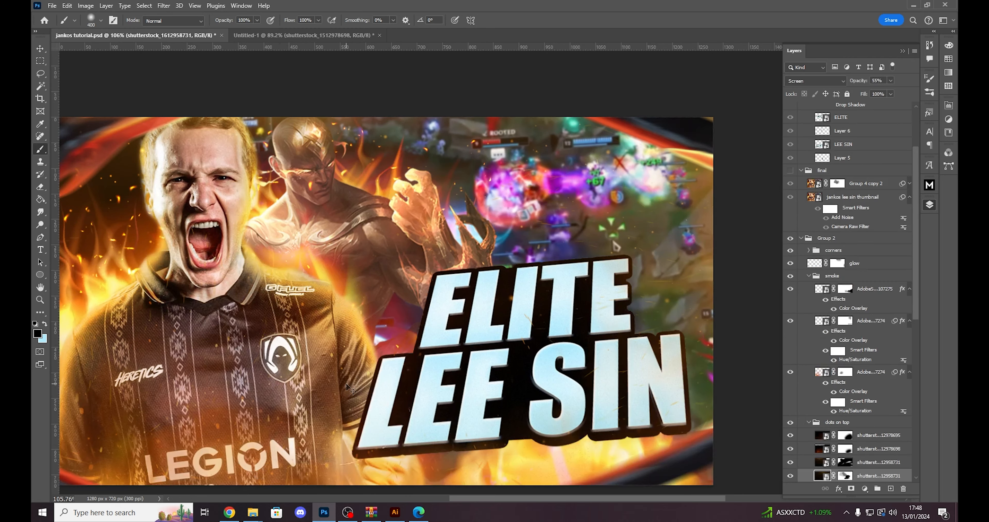
{"action": "key", "text": "ctrl+Tab"}
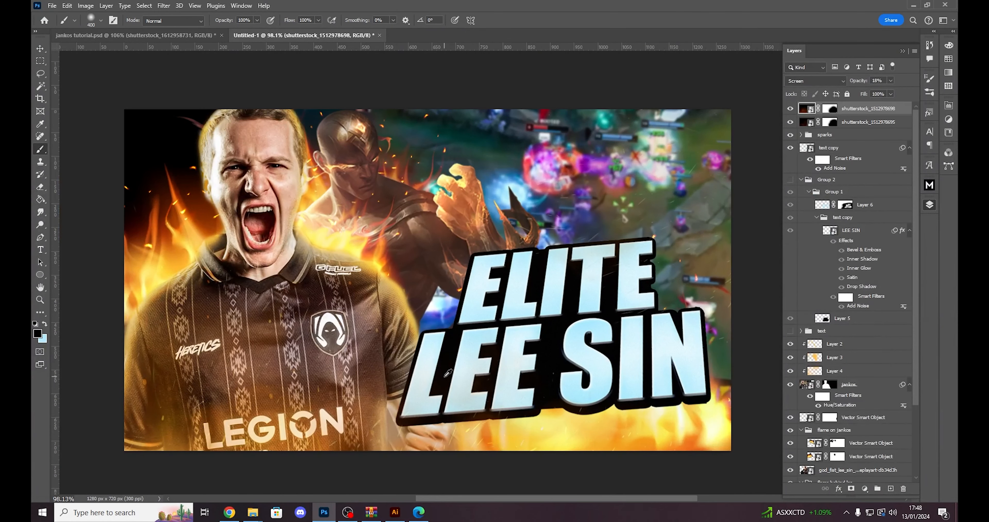
- Place shutterstock_1612958731.jpg from the jankos assets folder across the full canvas and set its blend mode to Screen
{"action": "key", "text": "alt+Tab"}
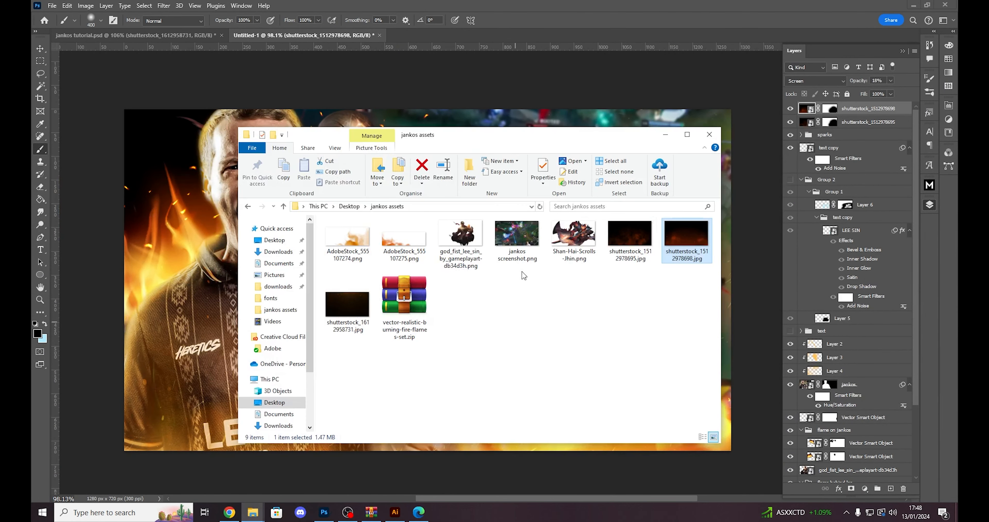
{"action": "left_click_drag", "start_coordinate": [348, 318], "coordinate": [419, 278]}
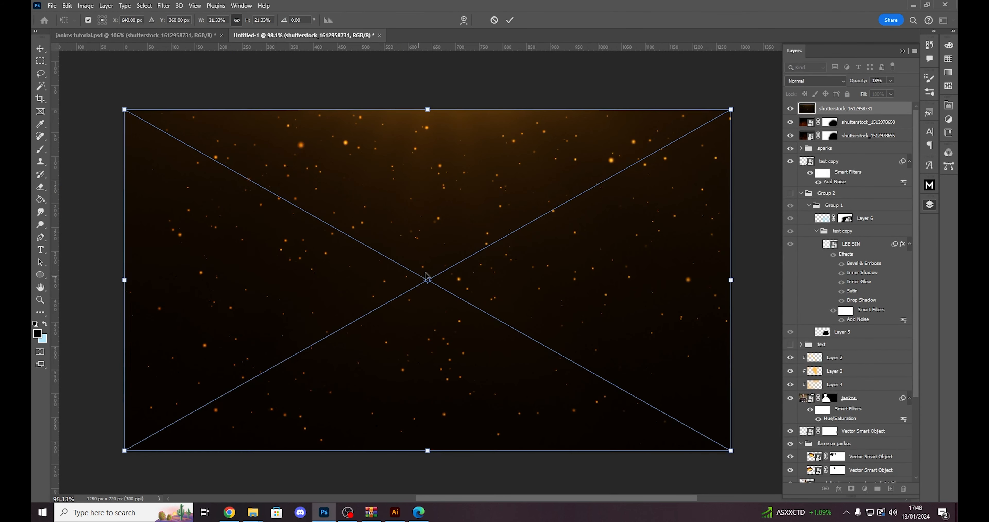
{"action": "key", "text": "Return"}
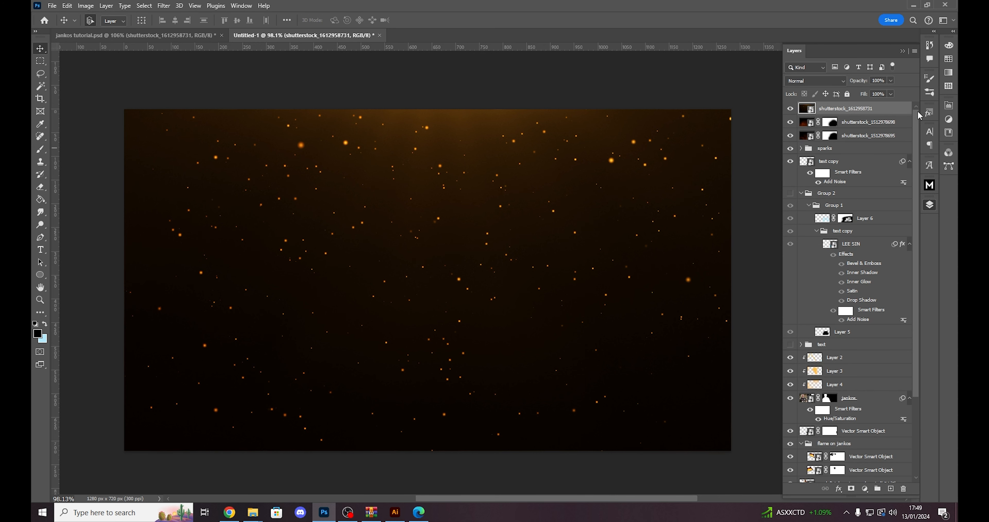
{"action": "left_click", "coordinate": [820, 83]}
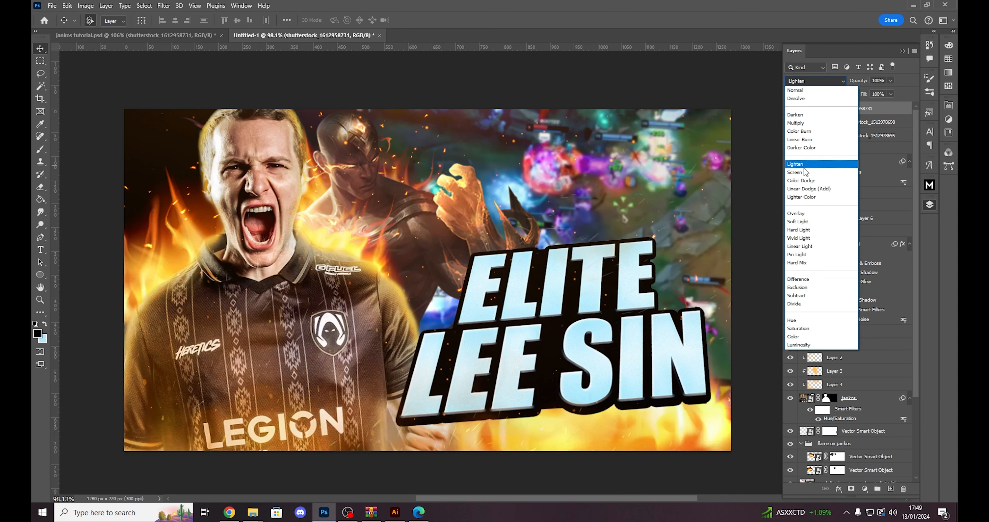
{"action": "left_click", "coordinate": [805, 172]}
{"action": "left_click", "coordinate": [572, 63]}
{"action": "scroll", "coordinate": [550, 159], "scroll_direction": "down", "scroll_amount": 2}
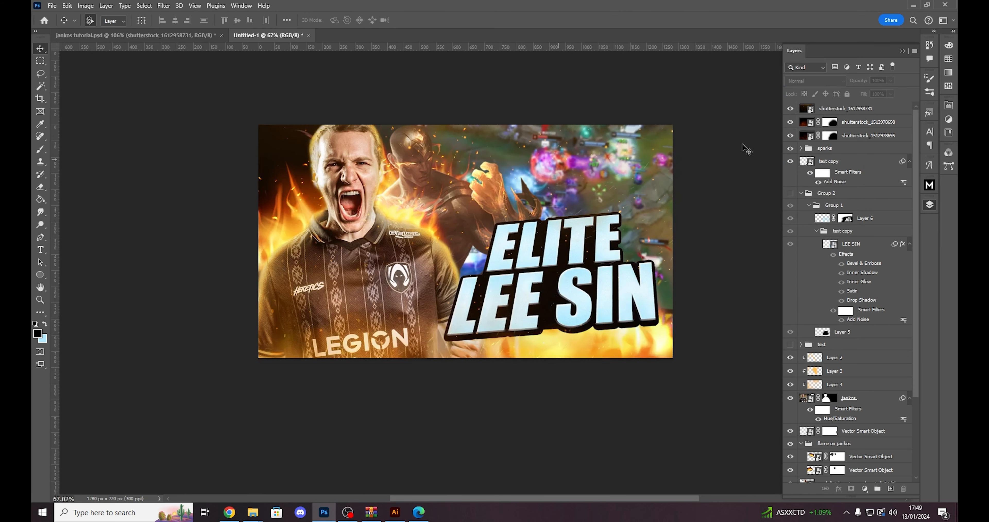
{"action": "left_click", "coordinate": [791, 109]}
{"action": "left_click", "coordinate": [789, 110]}
{"action": "left_click", "coordinate": [790, 109]}
{"action": "scroll", "coordinate": [569, 197], "scroll_direction": "up", "scroll_amount": 1}
{"action": "scroll", "coordinate": [569, 197], "scroll_direction": "up", "scroll_amount": 2}
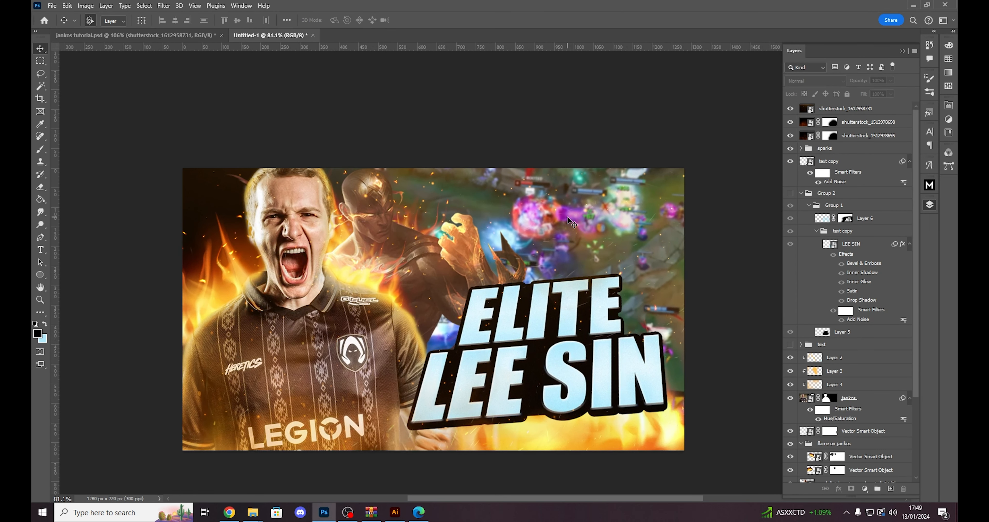
{"action": "scroll", "coordinate": [537, 211], "scroll_direction": "down", "scroll_amount": 1}
{"action": "scroll", "coordinate": [512, 206], "scroll_direction": "up", "scroll_amount": 1}
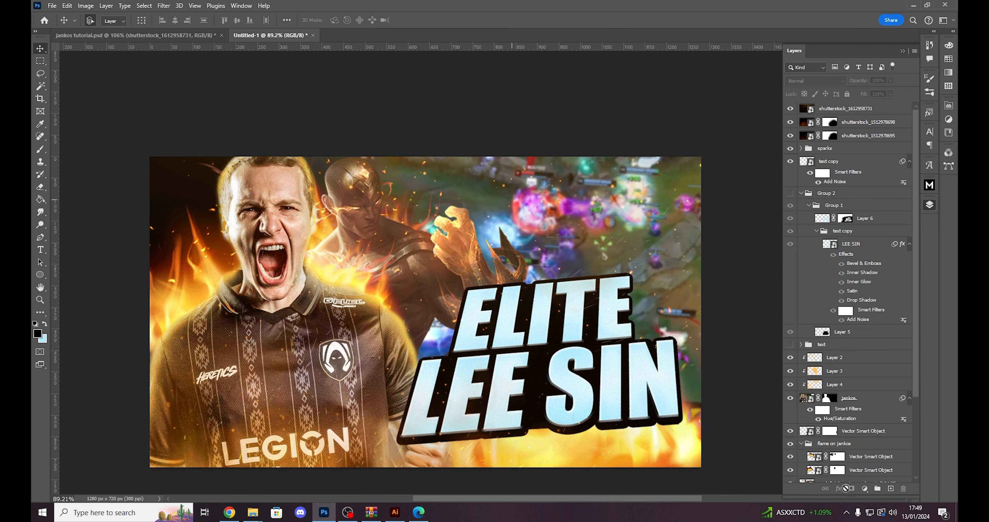
{"action": "left_click", "coordinate": [865, 112]}
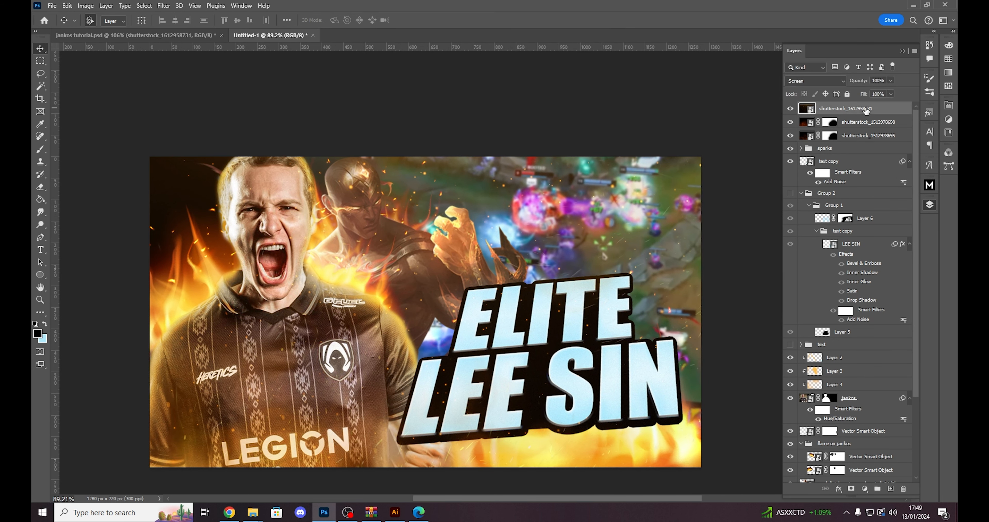
{"action": "left_click", "coordinate": [852, 489]}
{"action": "key", "text": "b"}
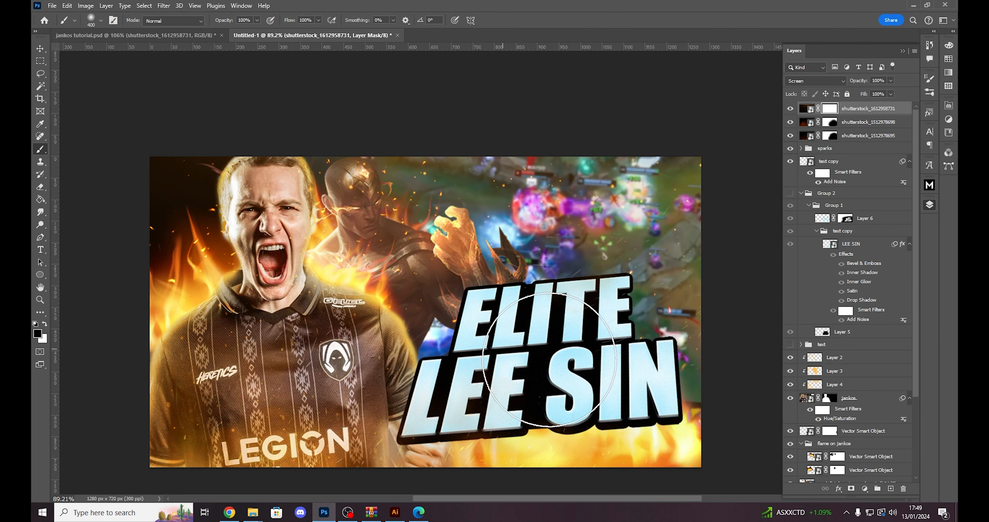
{"action": "mouse_move", "coordinate": [597, 332]}
{"action": "left_mouse_down"}
{"action": "mouse_move", "coordinate": [599, 291]}
{"action": "mouse_move", "coordinate": [596, 307]}
{"action": "mouse_move", "coordinate": [457, 299]}
{"action": "mouse_move", "coordinate": [408, 261]}
{"action": "left_mouse_up"}
{"action": "key", "text": "bracketleft"}
{"action": "mouse_move", "coordinate": [415, 276]}
{"action": "left_mouse_down"}
{"action": "mouse_move", "coordinate": [359, 194]}
{"action": "mouse_move", "coordinate": [358, 226]}
{"action": "left_mouse_up"}
{"action": "key", "text": "ctrl+z"}
{"action": "left_click_drag", "start_coordinate": [413, 269], "coordinate": [353, 167]}
{"action": "key", "text": "ctrl+z"}
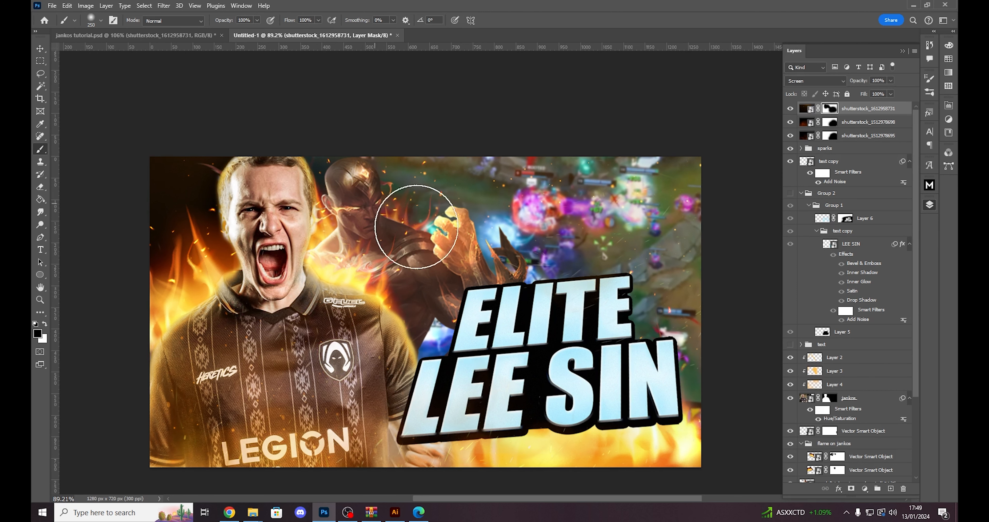
{"action": "scroll", "coordinate": [482, 370], "scroll_direction": "down", "scroll_amount": 1}
{"action": "scroll", "coordinate": [489, 355], "scroll_direction": "up", "scroll_amount": 1}
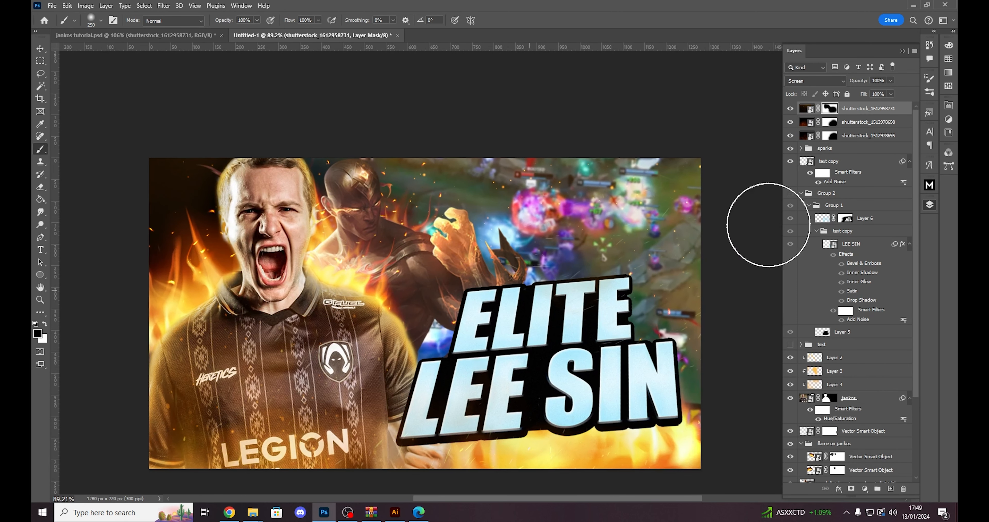
{"action": "left_click", "coordinate": [791, 109]}
{"action": "left_click", "coordinate": [791, 109]}
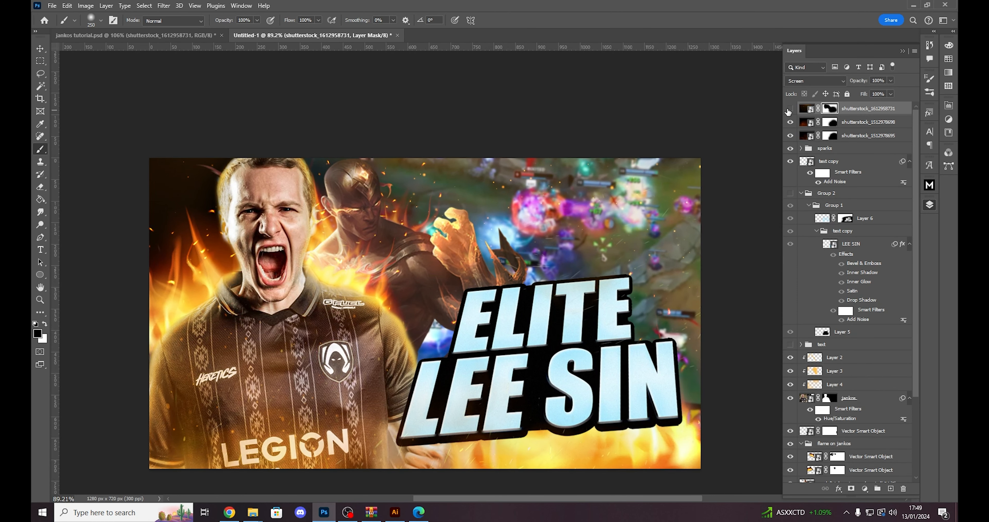
{"action": "left_click", "coordinate": [790, 109]}
{"action": "left_click", "coordinate": [790, 109]}
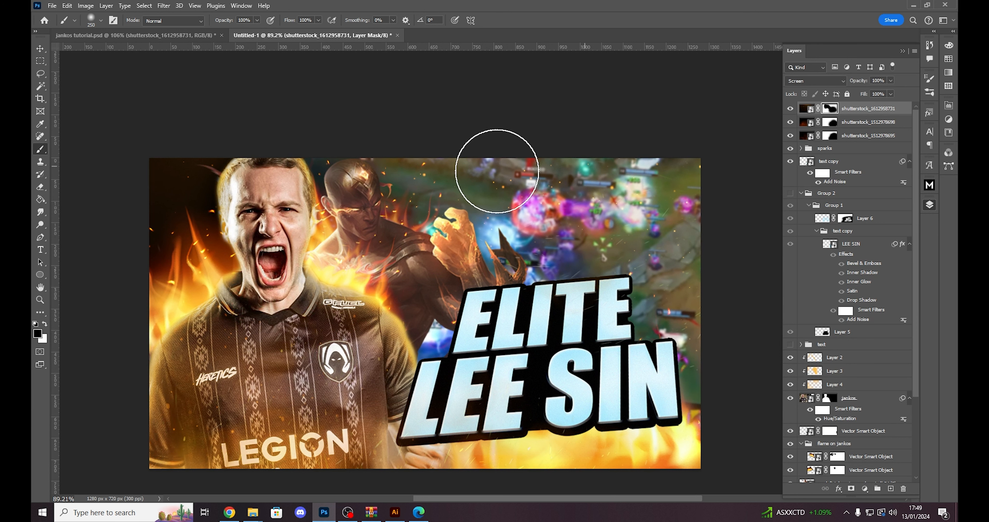
{"action": "key", "text": "ctrl+2"}
{"action": "left_click_drag", "start_coordinate": [874, 92], "coordinate": [873, 90]}
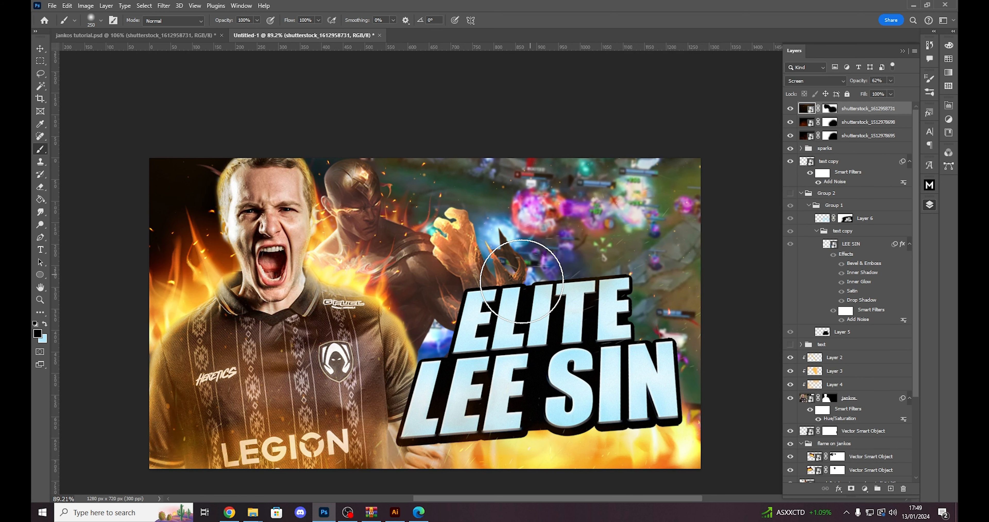
- Place a second copy of shutterstock_1612958731.jpg across the full canvas and set its blend mode to Screen
{"action": "left_click", "coordinate": [253, 512]}
{"action": "left_click_drag", "start_coordinate": [347, 303], "coordinate": [391, 338]}
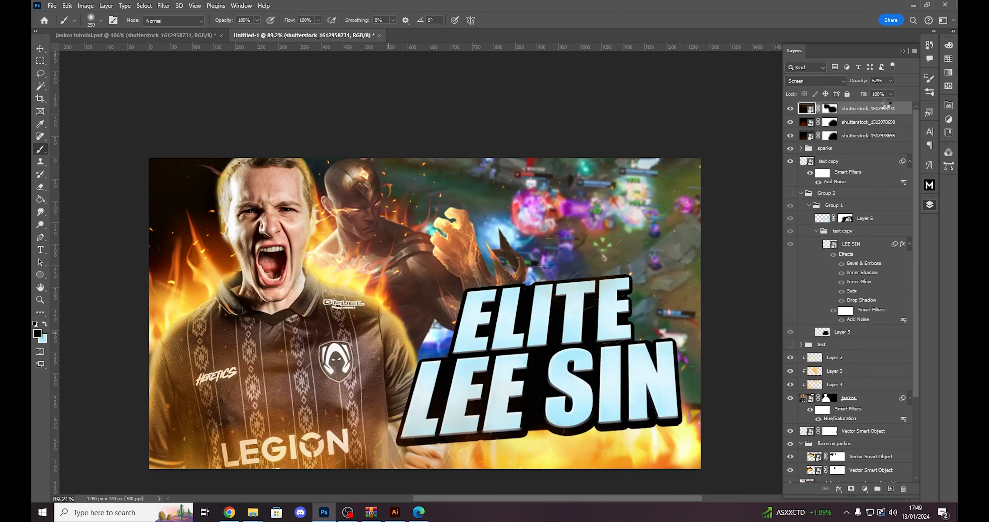
{"action": "key", "text": "Return"}
{"action": "left_click", "coordinate": [828, 80]}
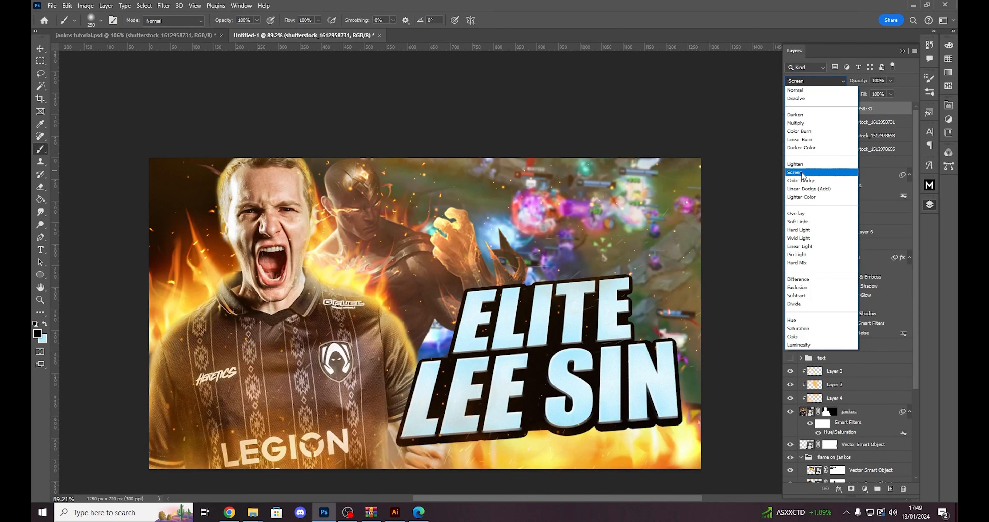
{"action": "left_click", "coordinate": [803, 172]}
- Mask the second ember copy, painting black over the ELITE LEE SIN title with a brush enlarged to 600 px, and switch to a white 500 px brush
{"action": "left_click", "coordinate": [850, 489]}
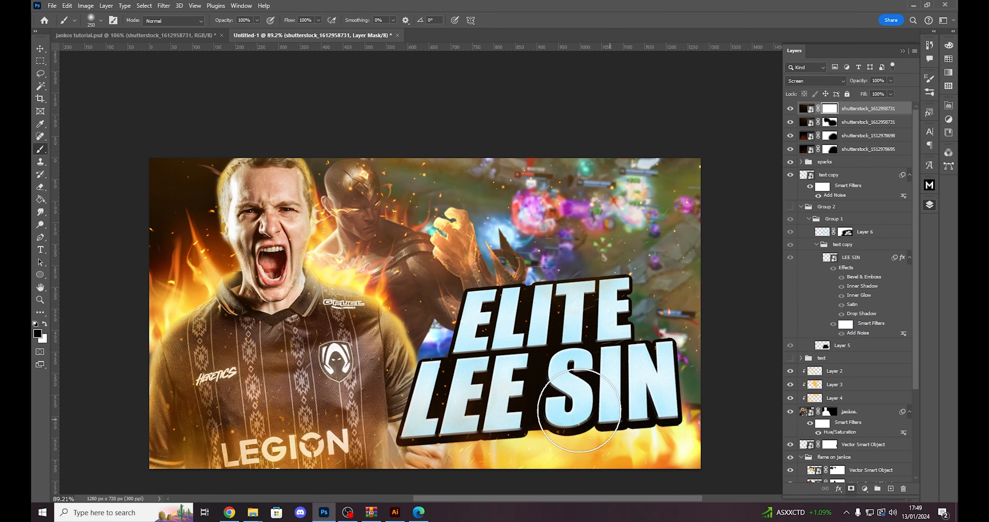
{"action": "scroll", "coordinate": [572, 399], "scroll_direction": "down", "scroll_amount": 1}
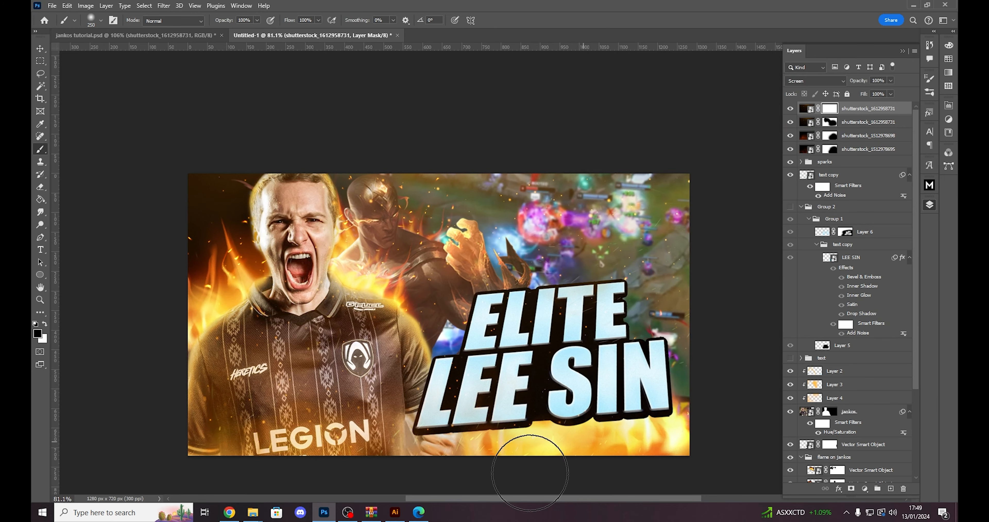
{"action": "left_click_drag", "start_coordinate": [724, 341], "coordinate": [582, 303]}
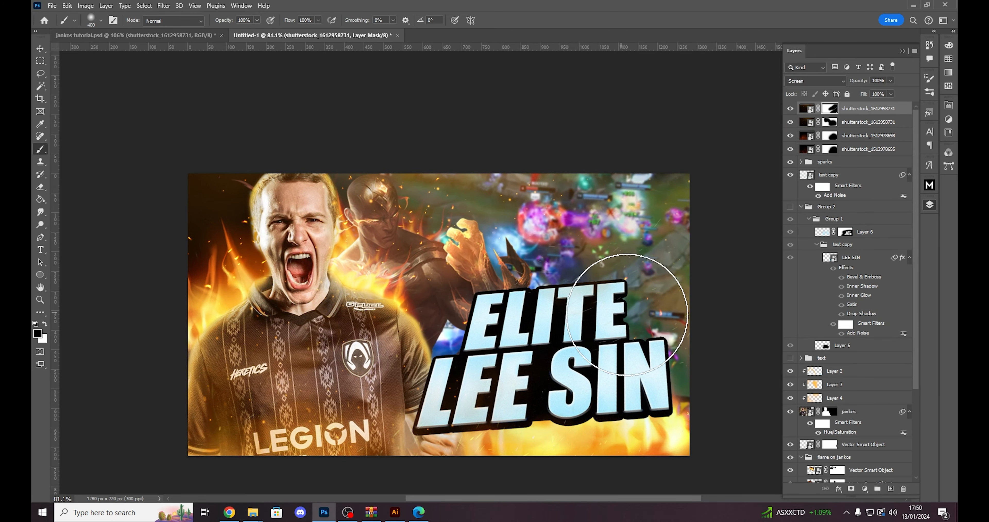
{"action": "key", "text": "bracketright"}
{"action": "key", "text": "bracketright"}
{"action": "key", "text": "bracketright"}
{"action": "key", "text": "bracketright"}
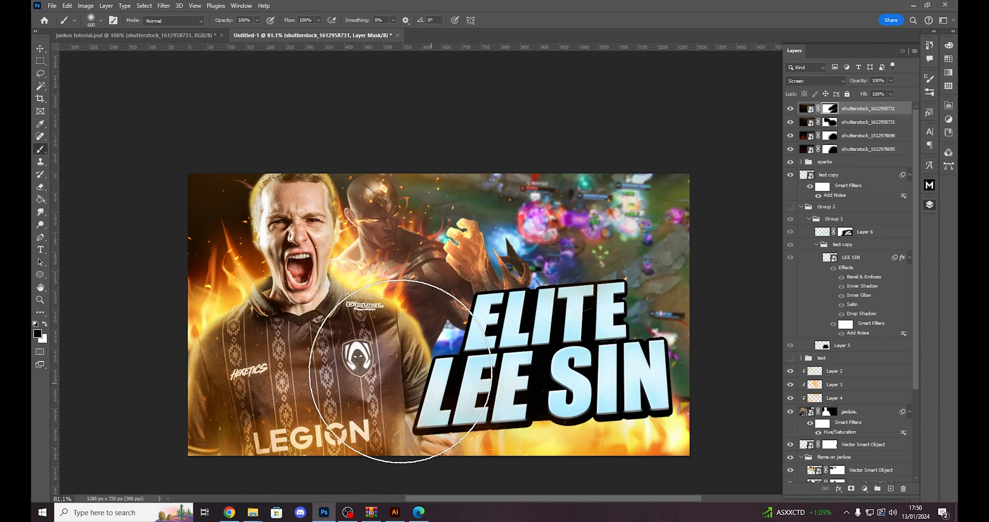
{"action": "left_click_drag", "start_coordinate": [501, 357], "coordinate": [556, 314]}
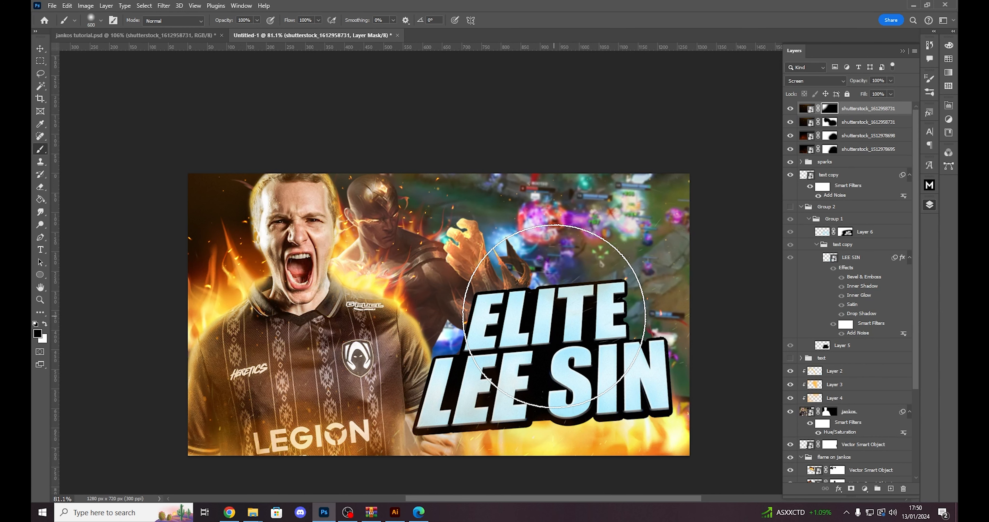
{"action": "scroll", "coordinate": [534, 314], "scroll_direction": "up", "scroll_amount": 3}
{"action": "key", "text": "x"}
{"action": "key", "text": "bracketleft"}
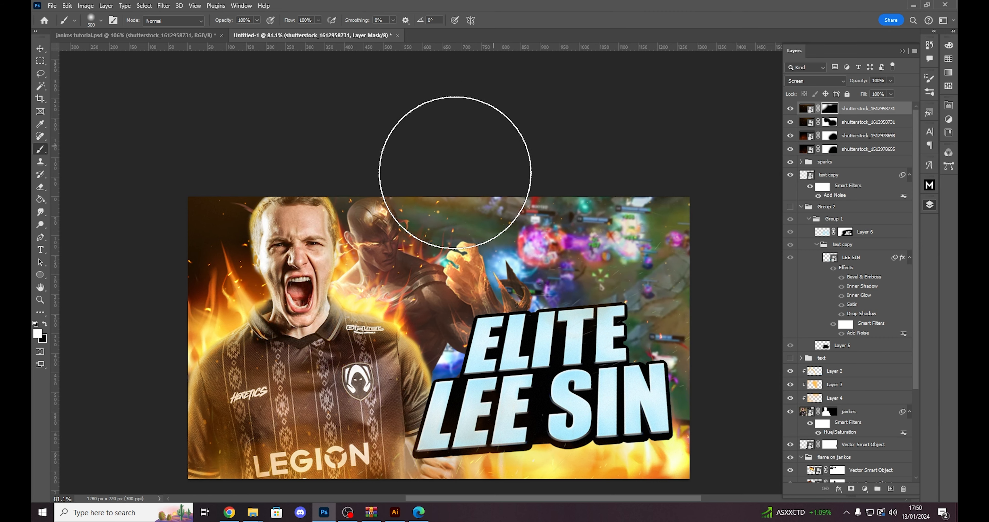
{"action": "key", "text": "v"}
{"action": "scroll", "coordinate": [205, 226], "scroll_direction": "up", "scroll_amount": 7}
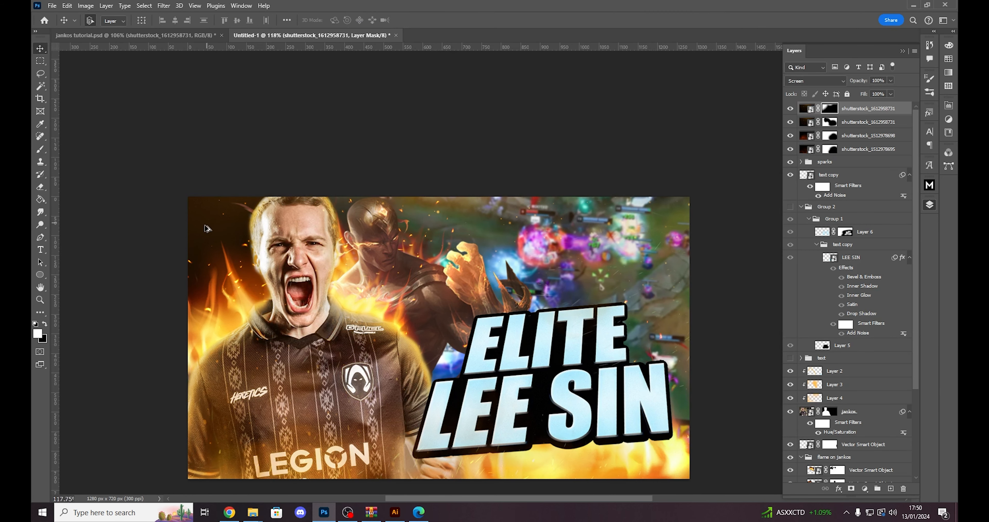
{"action": "scroll", "coordinate": [326, 355], "scroll_direction": "down", "scroll_amount": 8}
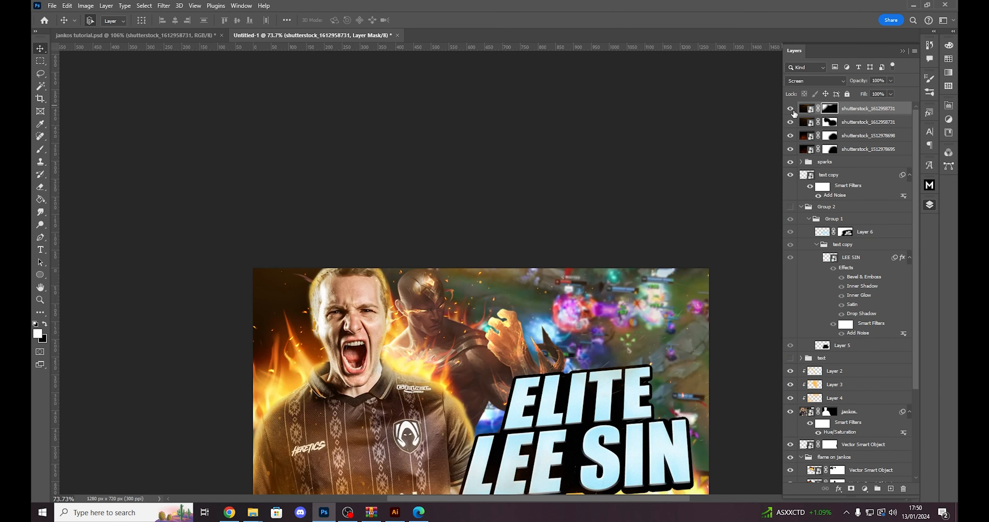
{"action": "left_click", "coordinate": [792, 110]}
{"action": "left_click", "coordinate": [792, 110]}
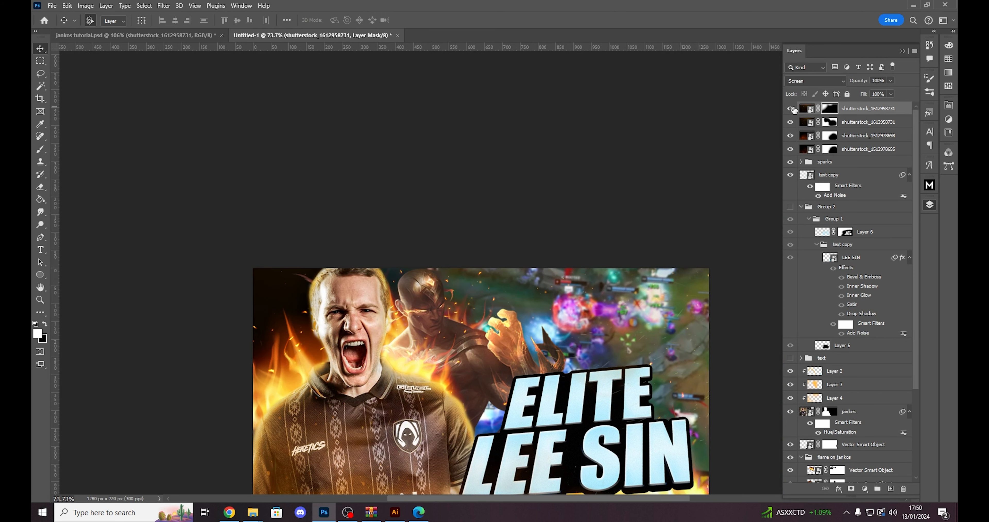
{"action": "scroll", "coordinate": [300, 334], "scroll_direction": "up", "scroll_amount": 5}
{"action": "scroll", "coordinate": [300, 354], "scroll_direction": "down", "scroll_amount": 4}
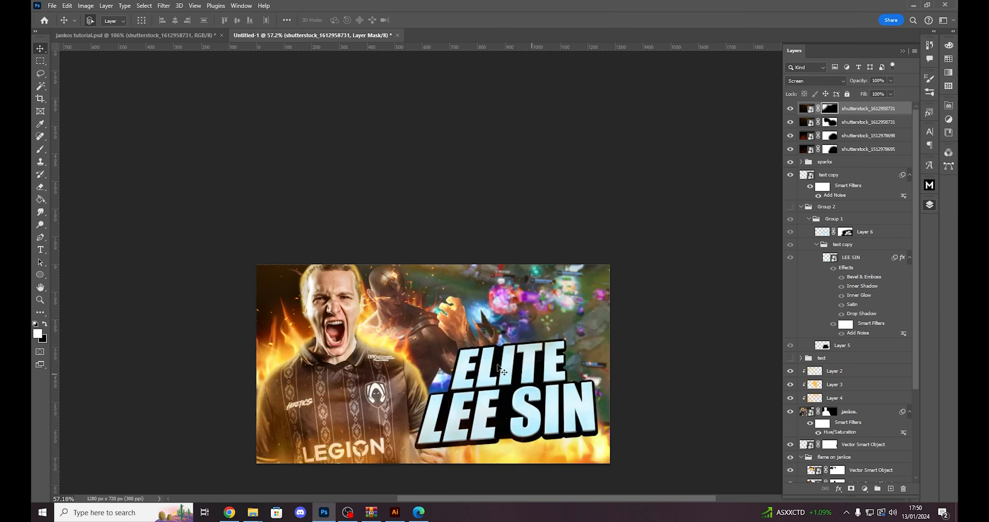
{"action": "scroll", "coordinate": [506, 320], "scroll_direction": "up", "scroll_amount": 3}
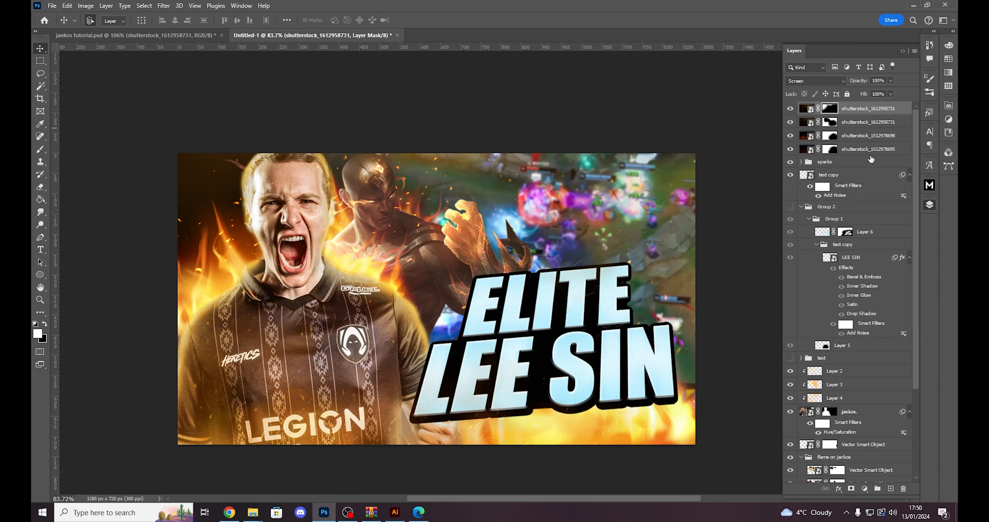
- Group the four masked shutterstock overlay layers, name the group dots, and select it
{"action": "key", "text": "ctrl+g"}
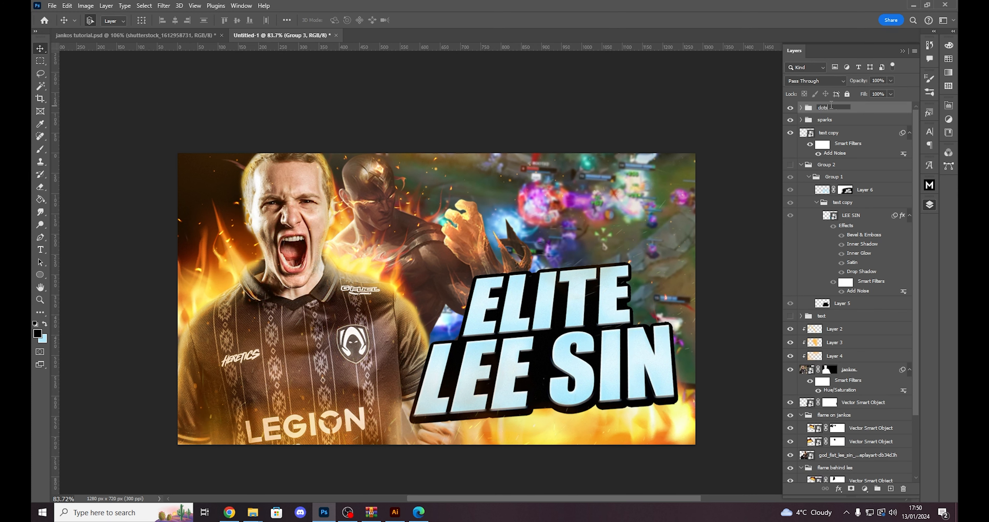
{"action": "key", "text": "Return"}
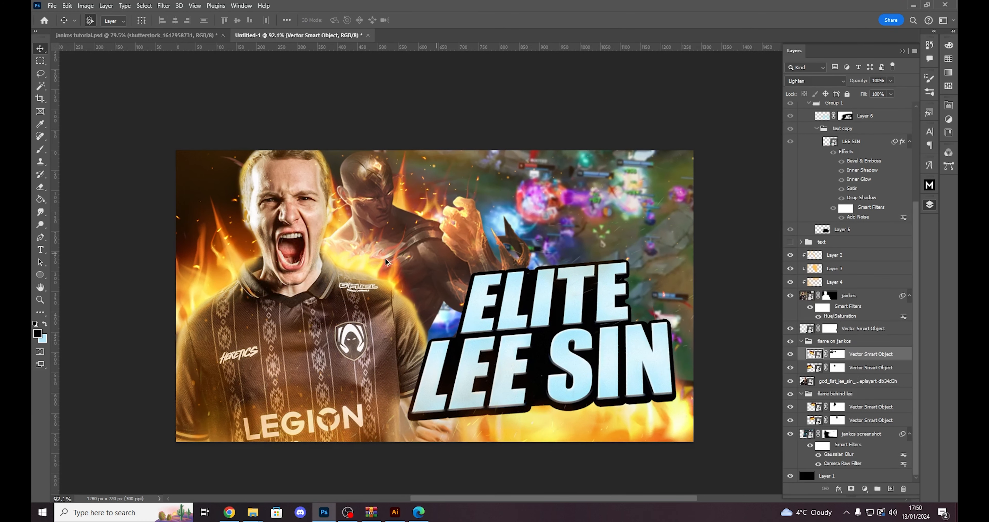
{"action": "scroll", "coordinate": [431, 265], "scroll_direction": "up", "scroll_amount": 1}
{"action": "scroll", "coordinate": [495, 269], "scroll_direction": "down", "scroll_amount": 1}
{"action": "scroll", "coordinate": [495, 270], "scroll_direction": "up", "scroll_amount": 1}
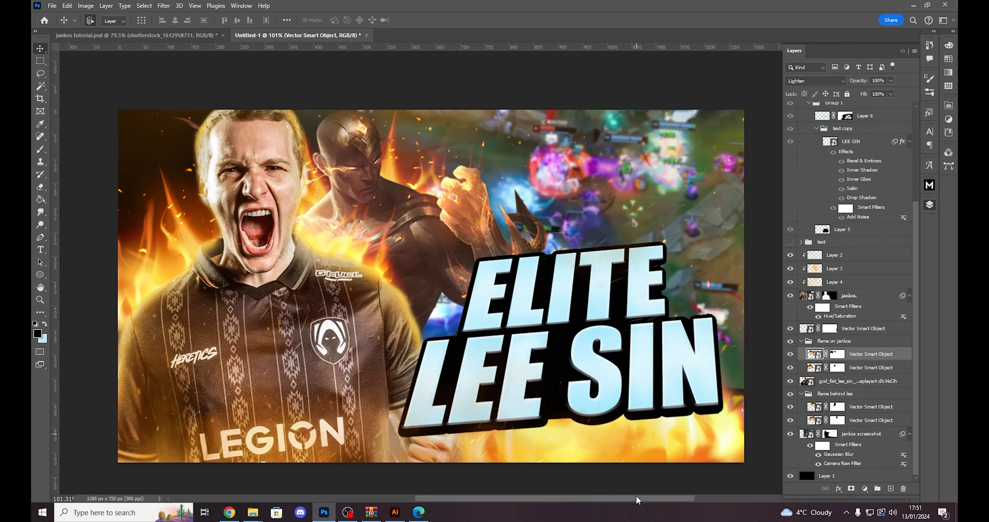
{"action": "left_click_drag", "start_coordinate": [646, 499], "coordinate": [651, 497]}
{"action": "scroll", "coordinate": [501, 320], "scroll_direction": "down", "scroll_amount": 1}
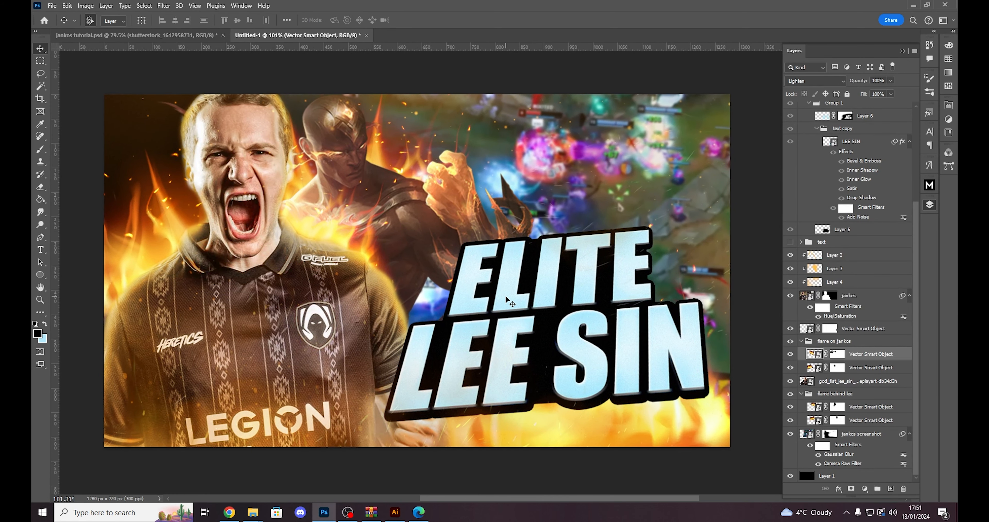
{"action": "scroll", "coordinate": [852, 217], "scroll_direction": "up", "scroll_amount": 3}
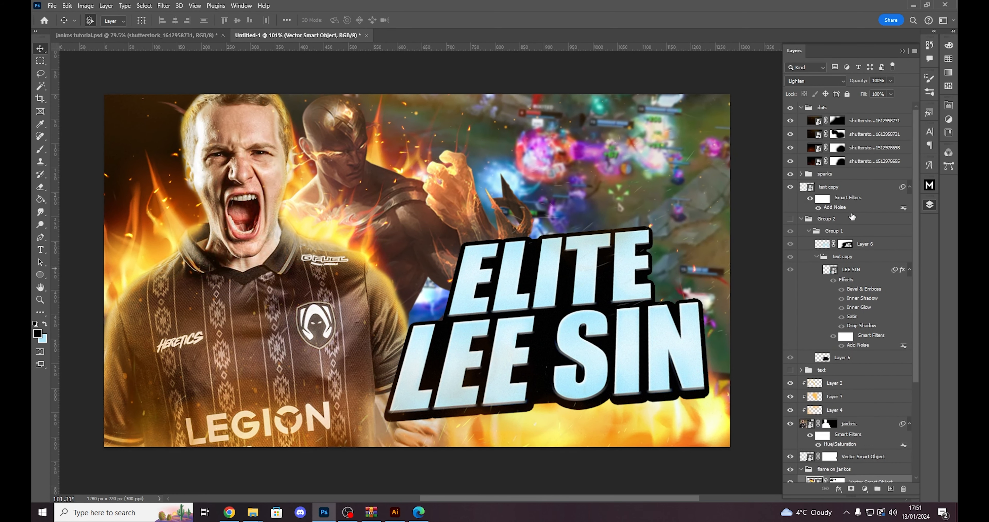
{"action": "left_click", "coordinate": [865, 112]}
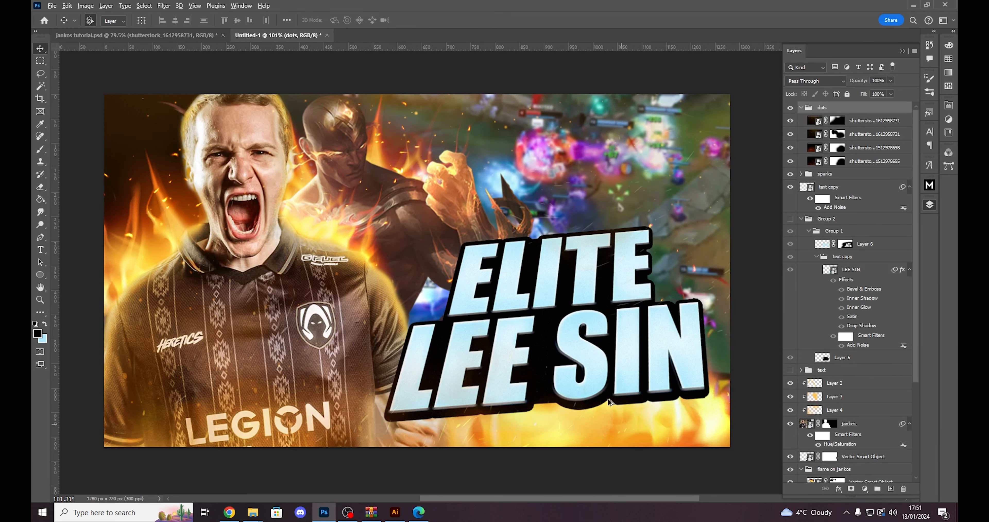
{"action": "key", "text": "alt+Tab"}
{"action": "key", "text": "alt+Tab"}
{"action": "key", "text": "alt+Tab"}
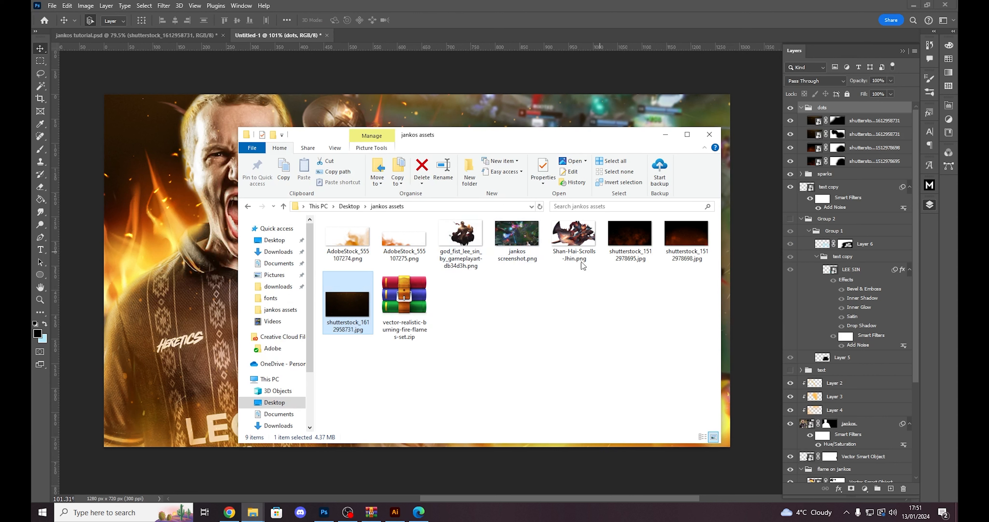
{"action": "left_click_drag", "start_coordinate": [629, 298], "coordinate": [561, 215]}
{"action": "left_click", "coordinate": [593, 297]}
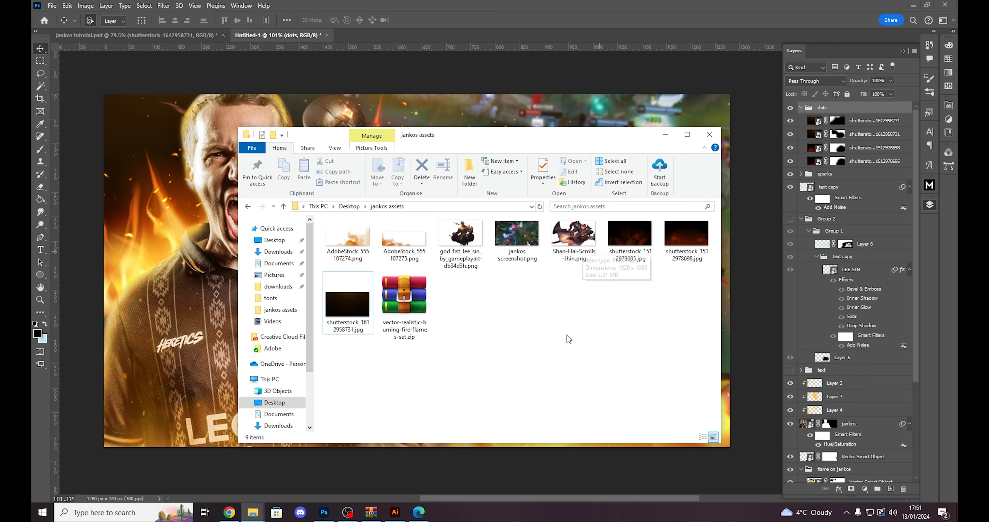
{"action": "left_click", "coordinate": [565, 257]}
{"action": "left_click_drag", "start_coordinate": [563, 270], "coordinate": [476, 244]}
{"action": "key", "text": "alt+Tab"}
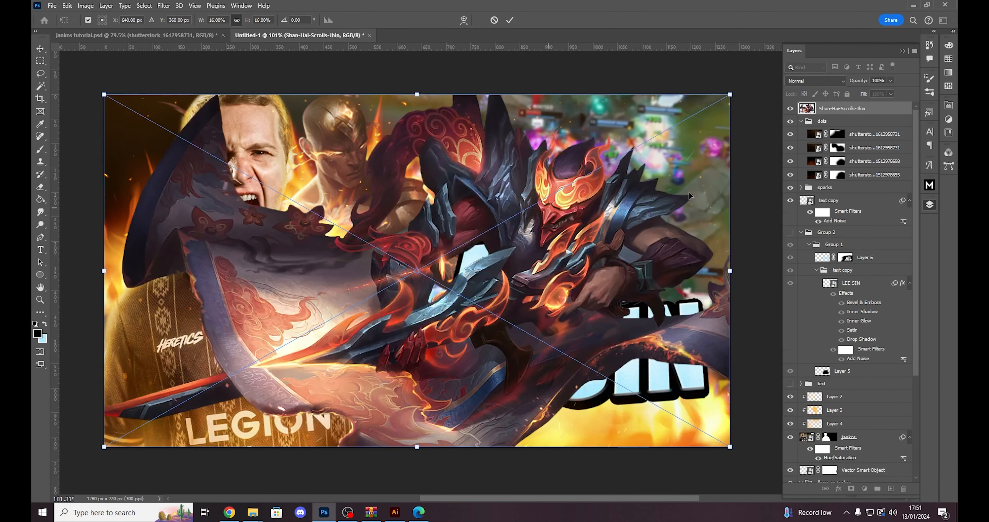
{"action": "key", "text": "Return"}
{"action": "left_click_drag", "start_coordinate": [528, 223], "coordinate": [636, 178]}
{"action": "scroll", "coordinate": [300, 326], "scroll_direction": "up", "scroll_amount": 5}
{"action": "scroll", "coordinate": [338, 268], "scroll_direction": "up", "scroll_amount": 3}
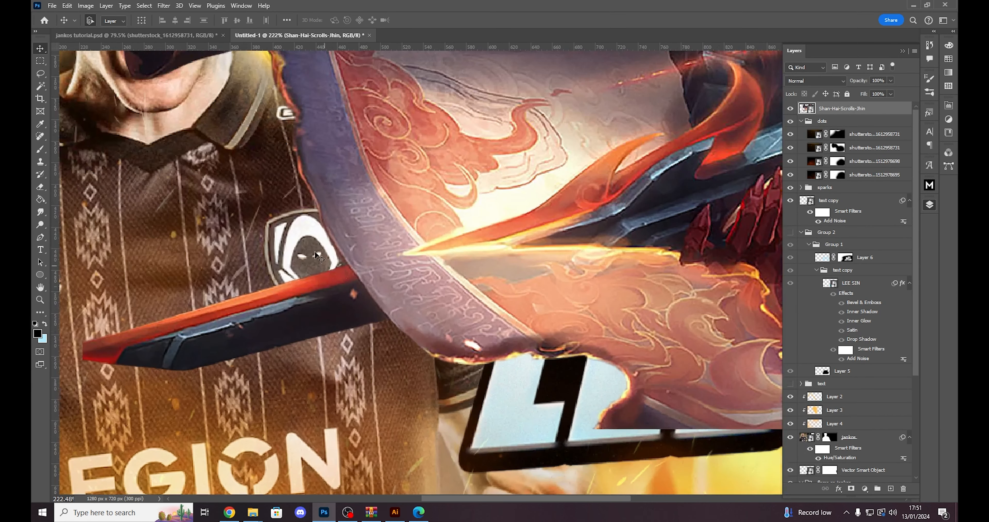
{"action": "scroll", "coordinate": [315, 252], "scroll_direction": "down", "scroll_amount": 3}
{"action": "scroll", "coordinate": [292, 291], "scroll_direction": "up", "scroll_amount": 5}
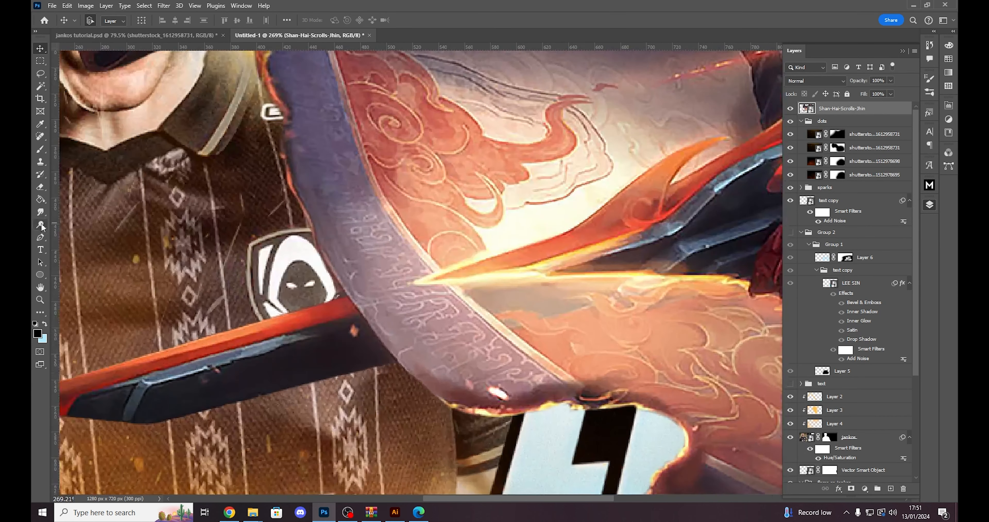
{"action": "key", "text": "p"}
{"action": "scroll", "coordinate": [365, 356], "scroll_direction": "up", "scroll_amount": 3}
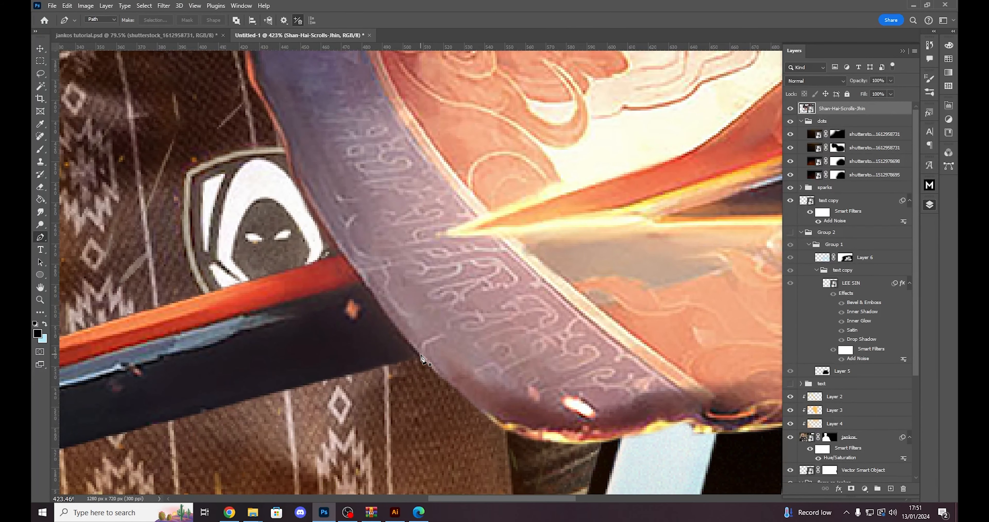
{"action": "left_click", "coordinate": [421, 355]}
{"action": "left_click_drag", "start_coordinate": [337, 240], "coordinate": [332, 240]}
{"action": "scroll", "coordinate": [310, 302], "scroll_direction": "down", "scroll_amount": 3}
{"action": "left_click", "coordinate": [123, 291]}
{"action": "scroll", "coordinate": [96, 317], "scroll_direction": "down", "scroll_amount": 3}
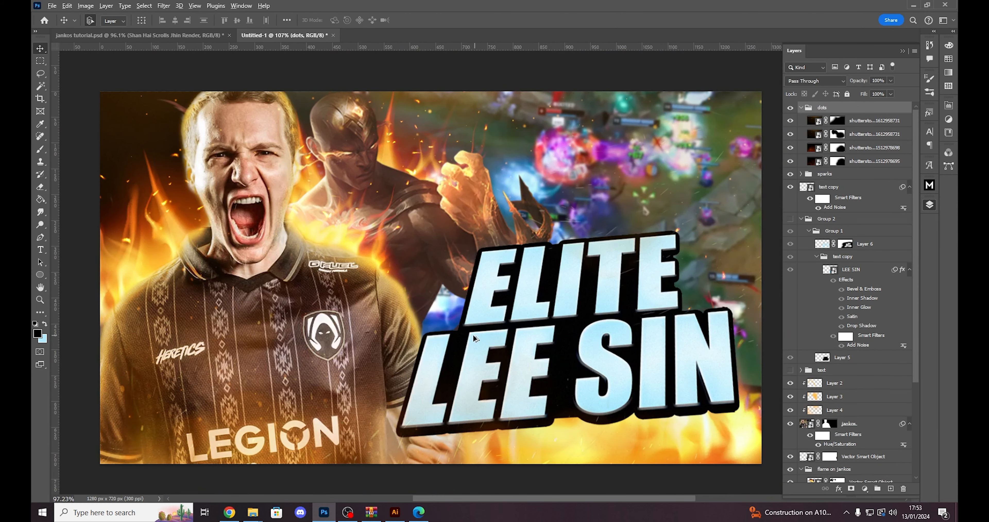
{"action": "scroll", "coordinate": [543, 302], "scroll_direction": "down", "scroll_amount": 2}
{"action": "scroll", "coordinate": [622, 310], "scroll_direction": "up", "scroll_amount": 2}
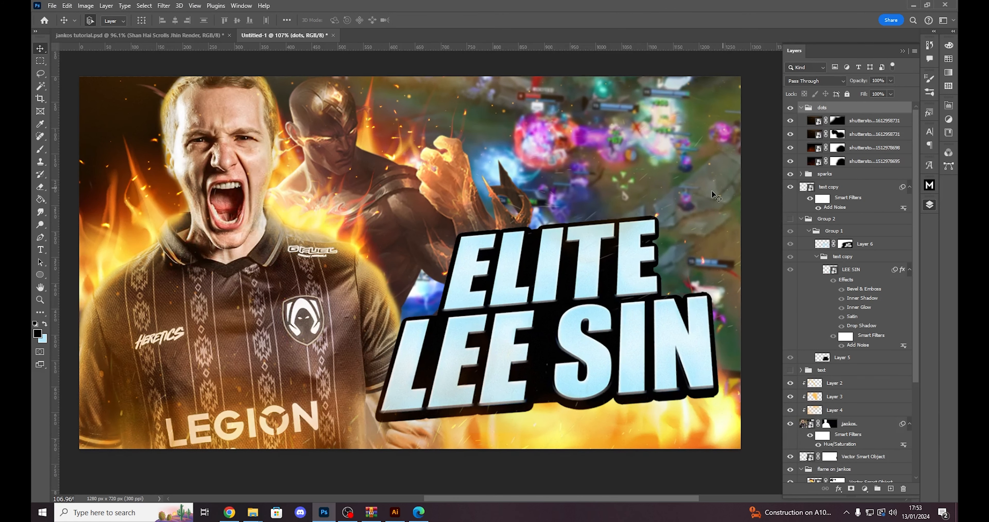
{"action": "scroll", "coordinate": [340, 253], "scroll_direction": "up", "scroll_amount": 1}
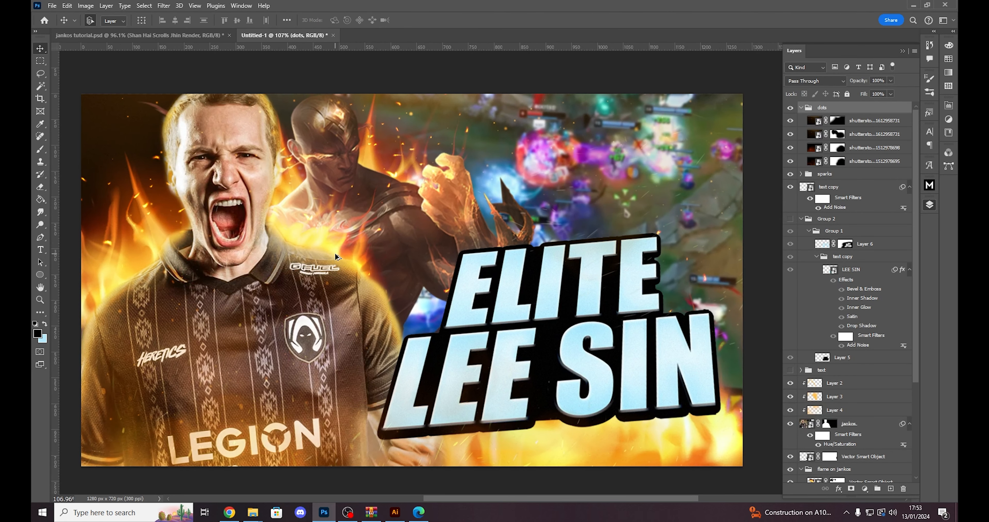
{"action": "scroll", "coordinate": [634, 496], "scroll_direction": "left", "scroll_amount": 1}
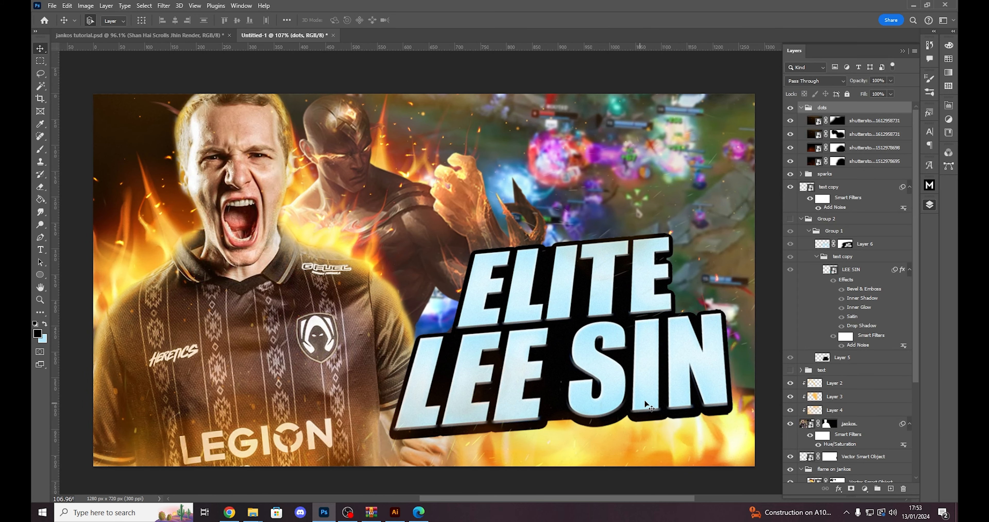
{"action": "scroll", "coordinate": [652, 406], "scroll_direction": "down", "scroll_amount": 1}
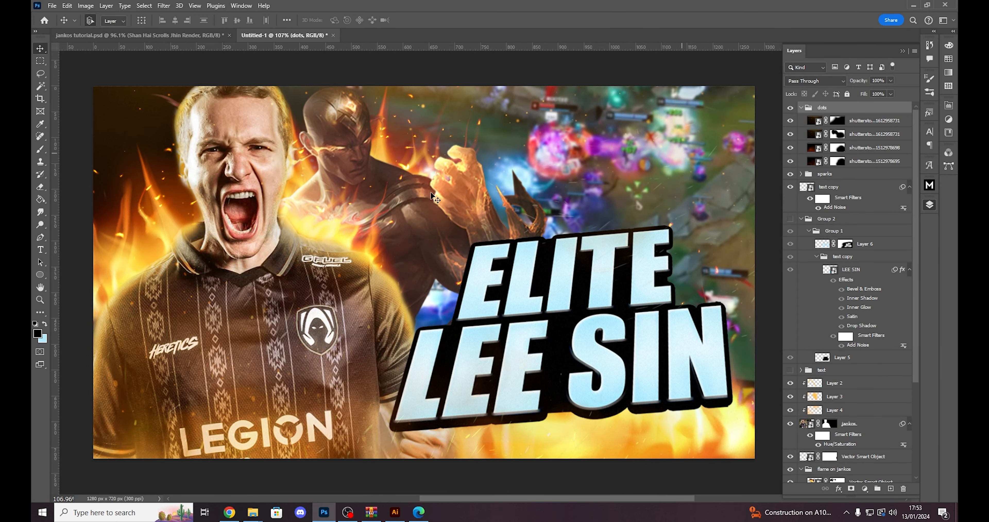
- Place Shan-Hai-Scrolls-Jhin.png from the jankos assets folder at full canvas width and shift it so the far end of the blade lies inside the canvas
{"action": "key", "text": "alt+Tab"}
{"action": "left_click_drag", "start_coordinate": [601, 356], "coordinate": [386, 215]}
{"action": "left_click", "coordinate": [583, 276]}
{"action": "left_click_drag", "start_coordinate": [577, 242], "coordinate": [687, 209]}
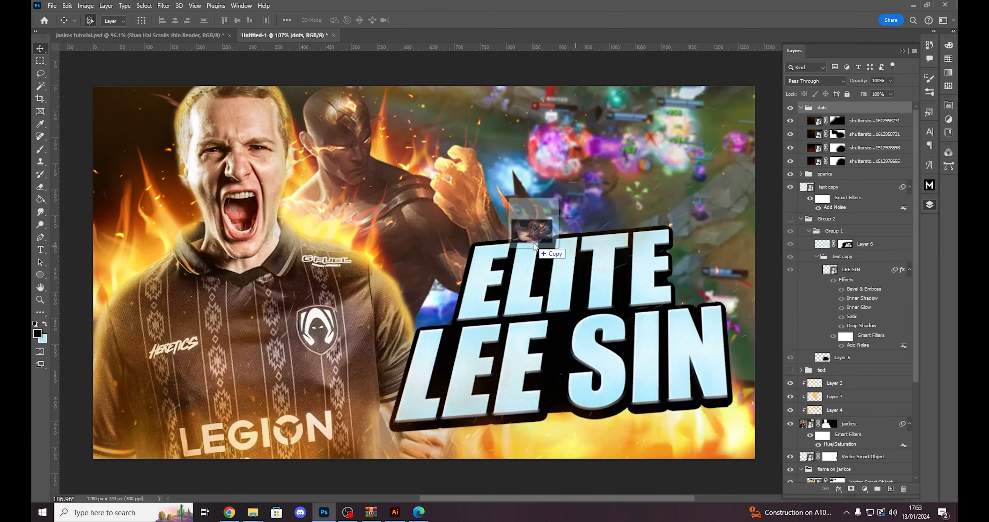
{"action": "key", "text": "Return"}
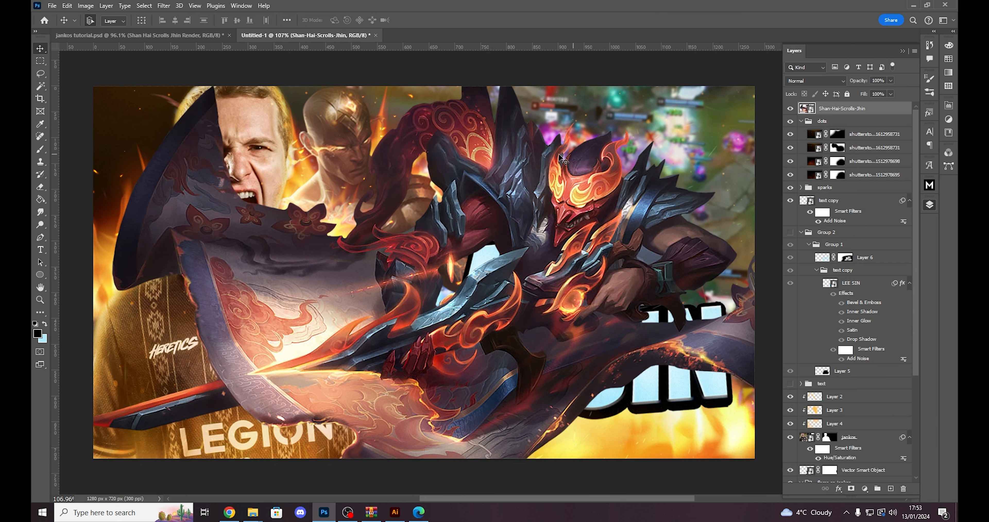
{"action": "left_click_drag", "start_coordinate": [553, 218], "coordinate": [596, 211]}
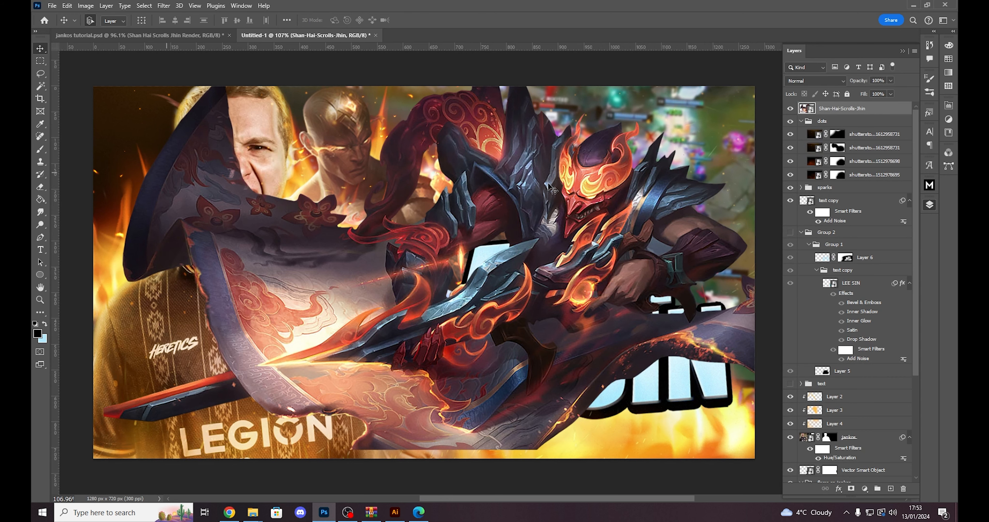
{"action": "left_click_drag", "start_coordinate": [545, 235], "coordinate": [632, 202]}
- Start a Pen path around the blade end protruding over the jersey, following the cloth edge and passing above and around the tip
{"action": "scroll", "coordinate": [191, 372], "scroll_direction": "up", "scroll_amount": 5}
{"action": "scroll", "coordinate": [191, 372], "scroll_direction": "up", "scroll_amount": 3}
{"action": "key", "text": "p"}
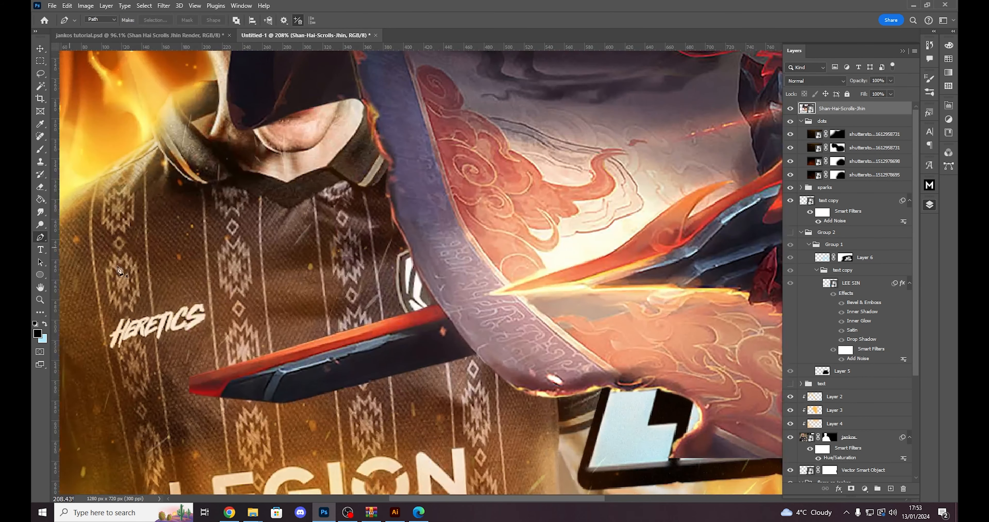
{"action": "scroll", "coordinate": [506, 362], "scroll_direction": "up", "scroll_amount": 3}
{"action": "left_click", "coordinate": [509, 326]}
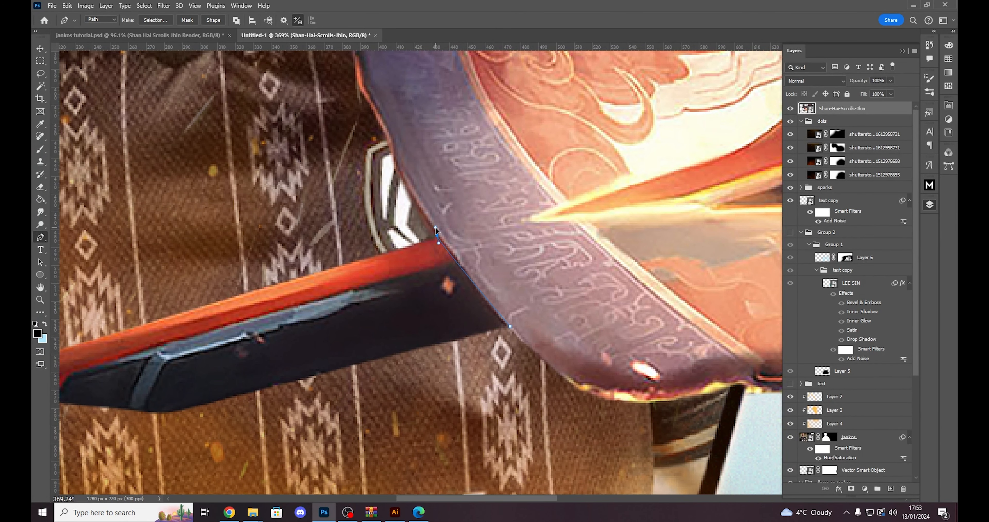
{"action": "left_click", "coordinate": [326, 226]}
{"action": "scroll", "coordinate": [220, 299], "scroll_direction": "down", "scroll_amount": 4}
{"action": "left_click", "coordinate": [122, 282]}
{"action": "left_click", "coordinate": [69, 333]}
{"action": "left_click_drag", "start_coordinate": [232, 409], "coordinate": [239, 410]}
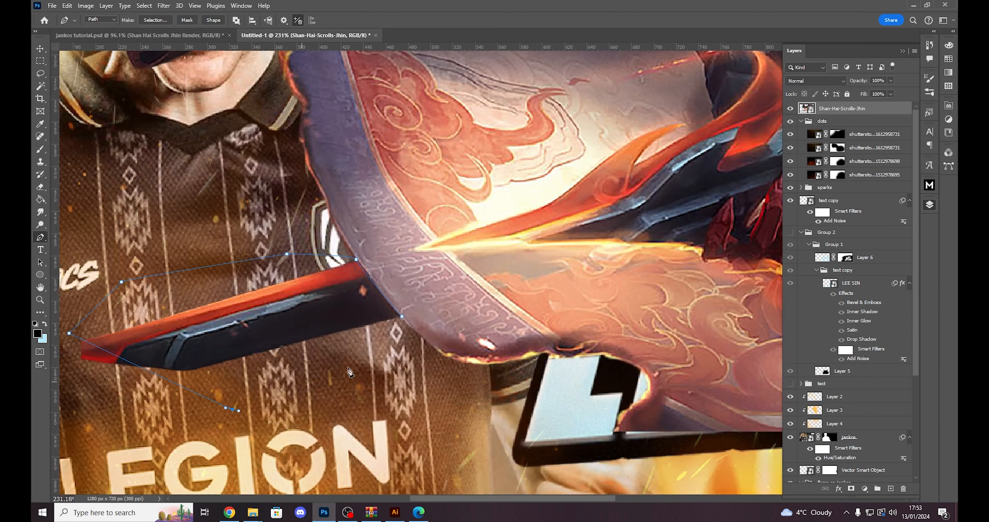
- Close the path beneath the blade end and convert it into a new anti-aliased selection with a 0-pixel feather radius
{"action": "scroll", "coordinate": [366, 338], "scroll_direction": "down", "scroll_amount": 3}
{"action": "right_click", "coordinate": [329, 327]}
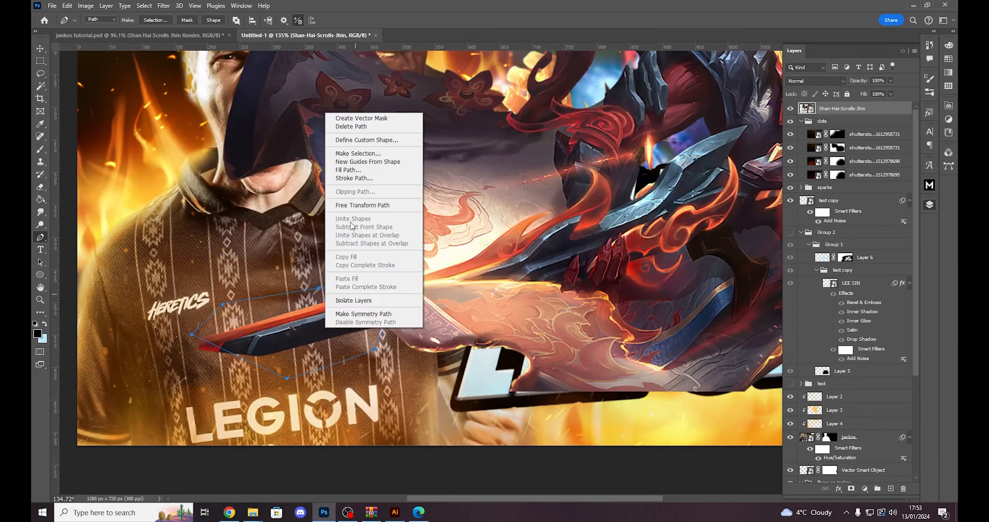
{"action": "left_click", "coordinate": [270, 314]}
{"action": "key", "text": "ctrl+z"}
{"action": "scroll", "coordinate": [184, 358], "scroll_direction": "up", "scroll_amount": 5}
{"action": "left_click", "coordinate": [180, 346]}
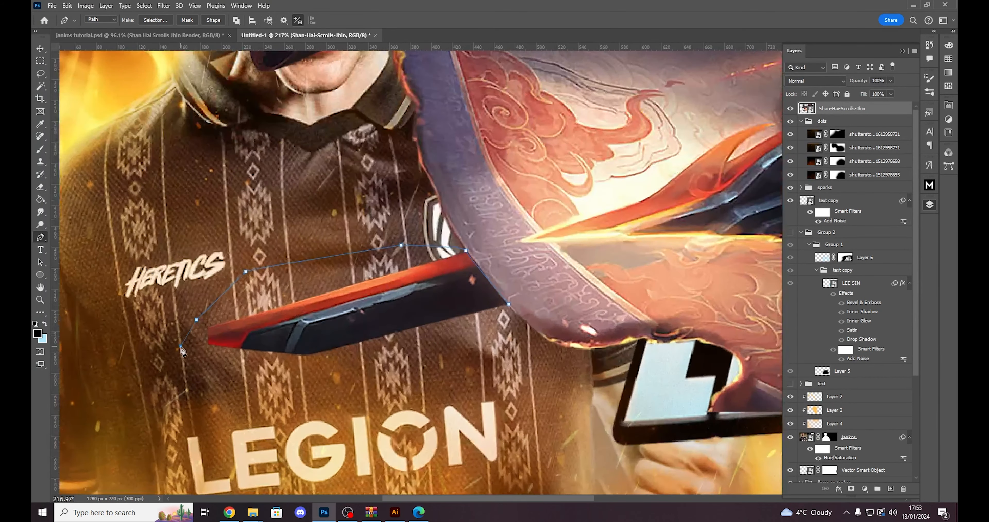
{"action": "left_click", "coordinate": [506, 301]}
{"action": "scroll", "coordinate": [508, 305], "scroll_direction": "down", "scroll_amount": 3}
{"action": "right_click", "coordinate": [444, 112]}
{"action": "left_click", "coordinate": [541, 150]}
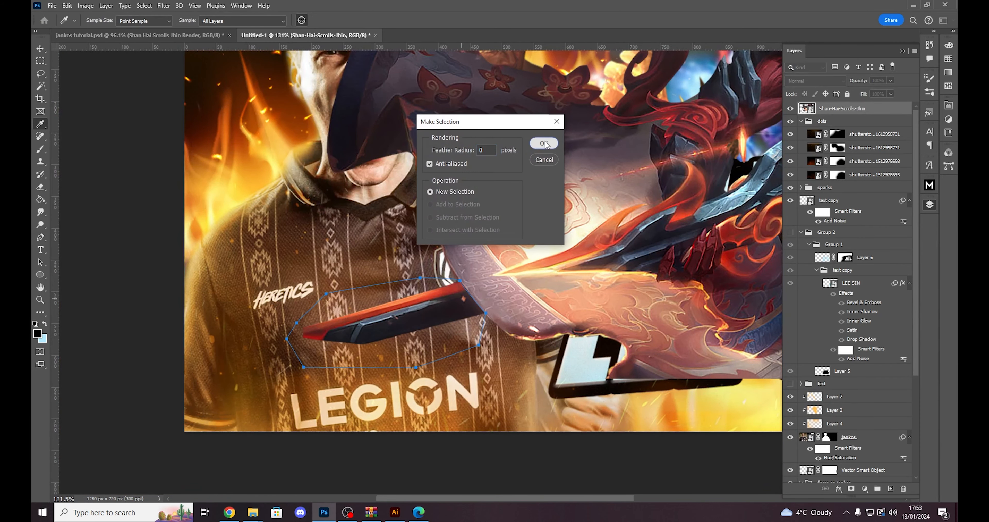
{"action": "left_click", "coordinate": [543, 144]}
- Replace the Shan-Hai-Scrolls-Jhin layer with a pasted copy of the selected blade end, stacked above the dots group
{"action": "scroll", "coordinate": [568, 321], "scroll_direction": "down", "scroll_amount": 3}
{"action": "scroll", "coordinate": [568, 322], "scroll_direction": "up", "scroll_amount": 2}
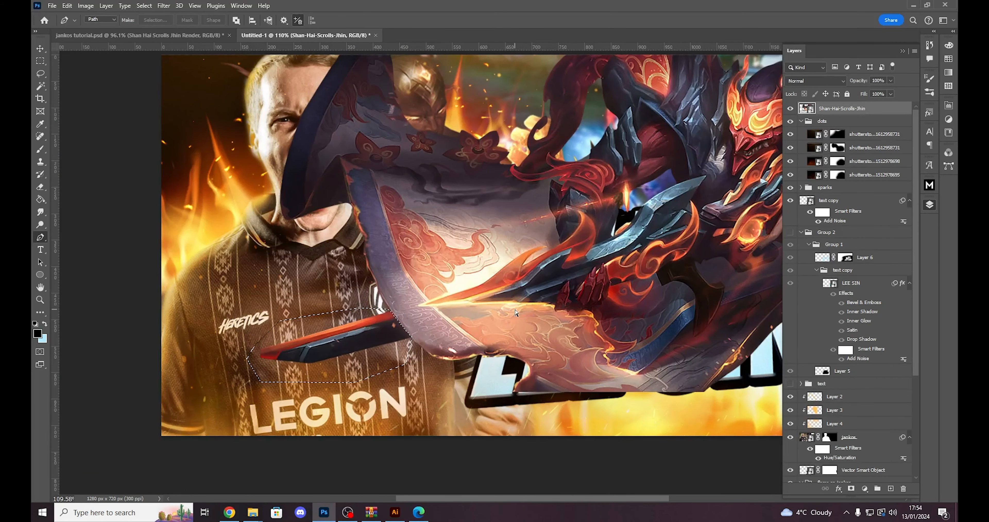
{"action": "key", "text": "ctrl+d"}
{"action": "left_click", "coordinate": [904, 488]}
{"action": "key", "text": "ctrl+v"}
{"action": "scroll", "coordinate": [680, 318], "scroll_direction": "down", "scroll_amount": 2}
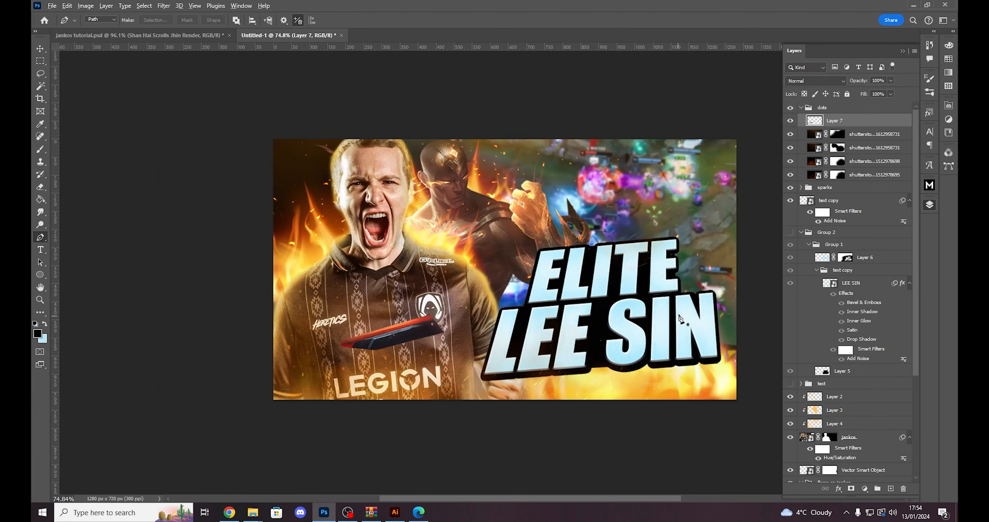
{"action": "scroll", "coordinate": [680, 318], "scroll_direction": "up", "scroll_amount": 2}
{"action": "left_click_drag", "start_coordinate": [865, 121], "coordinate": [839, 102]}
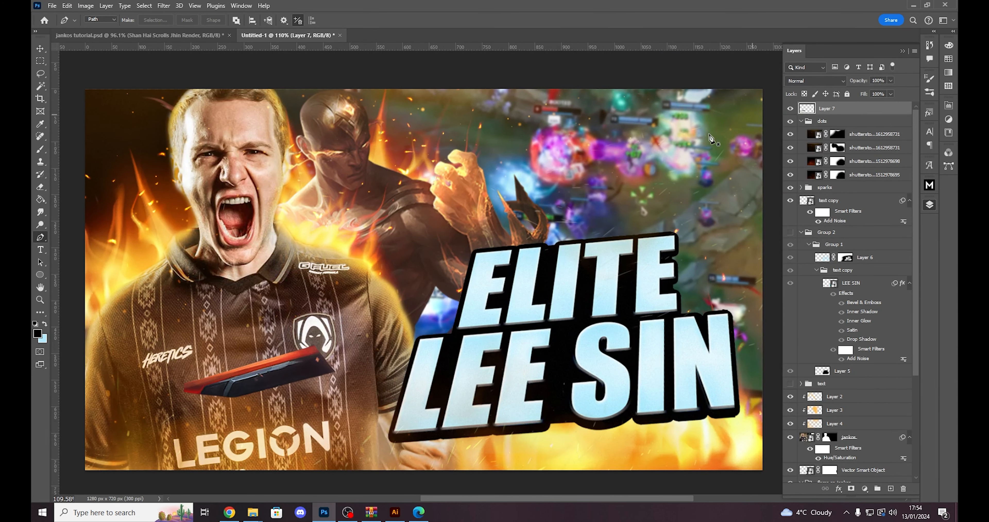
- Rotate the blade piece until it is upside down and move it partly outside the canvas's upper-right corner
{"action": "scroll", "coordinate": [455, 274], "scroll_direction": "down", "scroll_amount": 2}
{"action": "key", "text": "ctrl+t"}
{"action": "left_click_drag", "start_coordinate": [455, 275], "coordinate": [155, 313]}
{"action": "left_click_drag", "start_coordinate": [287, 341], "coordinate": [659, 144]}
{"action": "left_click_drag", "start_coordinate": [599, 107], "coordinate": [597, 112]}
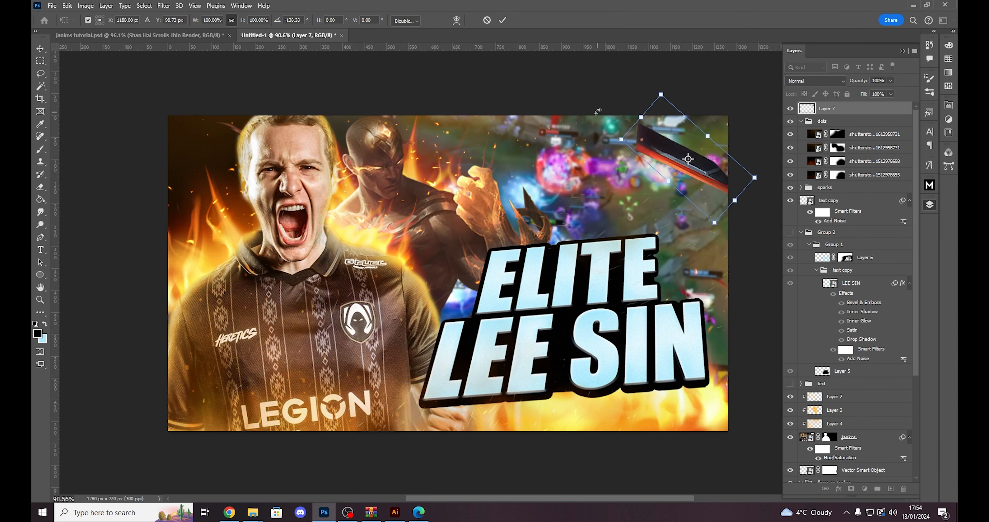
{"action": "left_click_drag", "start_coordinate": [669, 181], "coordinate": [720, 115]}
{"action": "key", "text": "Return"}
- Fine-tune the rotation and position of the blade piece so it slants across the canvas's upper-right corner
{"action": "key", "text": "ctrl+t"}
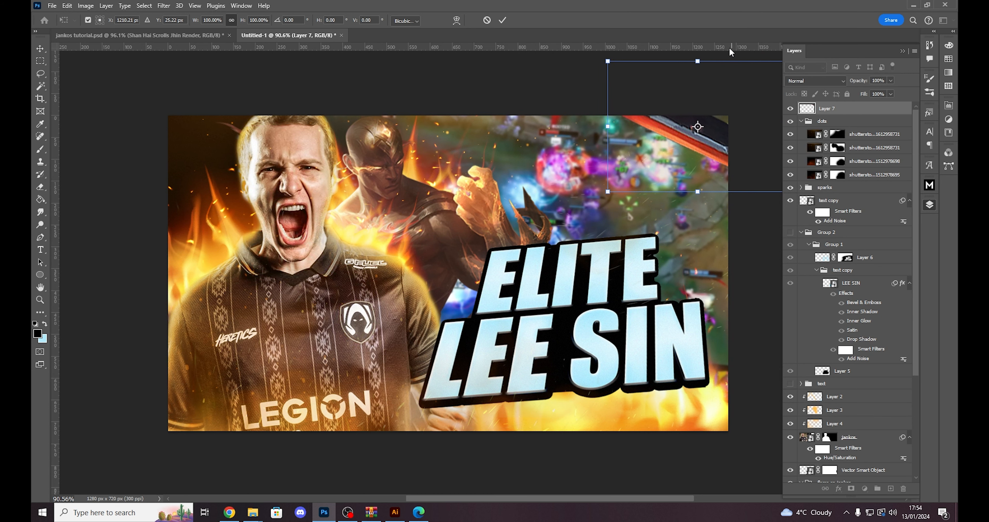
{"action": "left_click_drag", "start_coordinate": [720, 53], "coordinate": [718, 53]}
{"action": "left_click_drag", "start_coordinate": [743, 112], "coordinate": [740, 113]}
{"action": "key", "text": "Return"}
- Apply a Gaussian Blur to the blade piece and nudge it slightly within the upper-right corner of the thumbnail
{"action": "scroll", "coordinate": [550, 231], "scroll_direction": "up", "scroll_amount": 1}
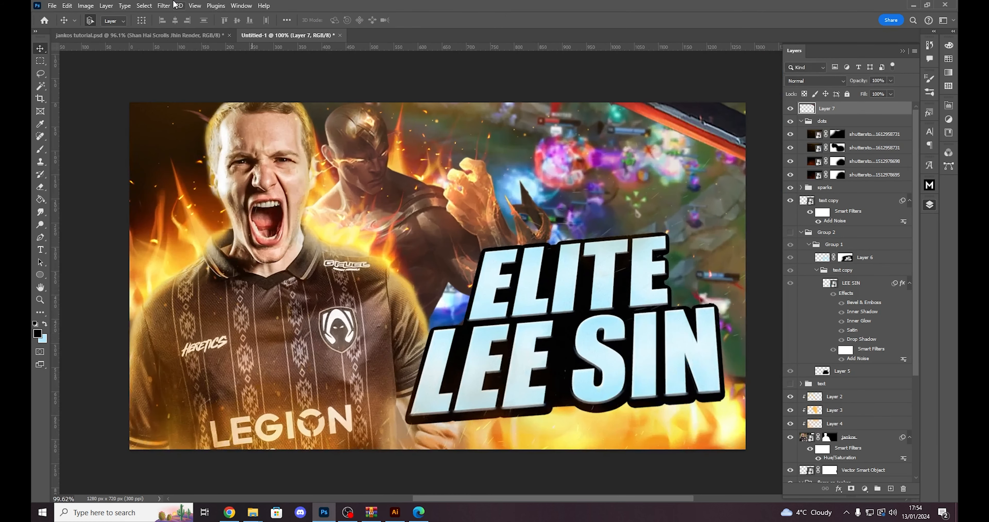
{"action": "left_click", "coordinate": [176, 5]}
{"action": "mouse_move", "coordinate": [251, 148]}
{"action": "left_click", "coordinate": [307, 166]}
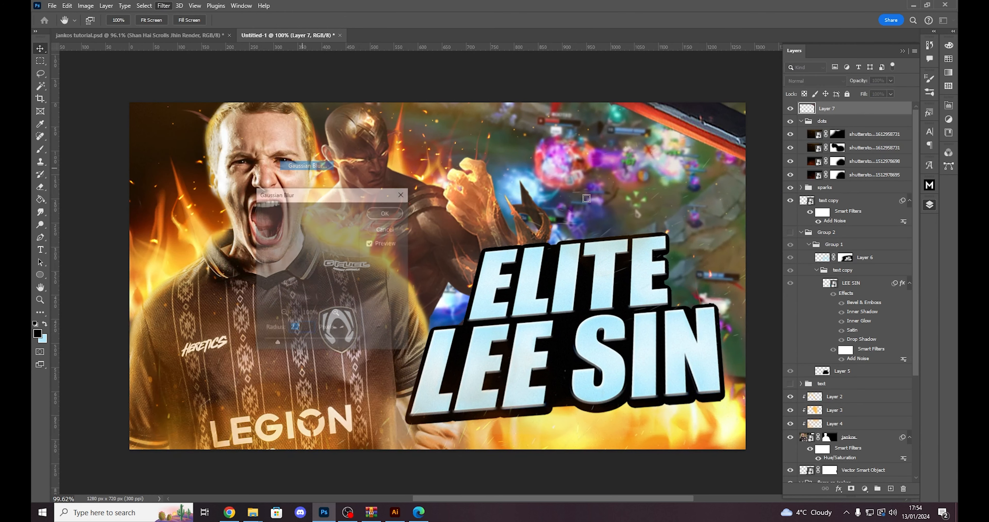
{"action": "left_click", "coordinate": [386, 212]}
{"action": "scroll", "coordinate": [676, 178], "scroll_direction": "down", "scroll_amount": 5}
{"action": "left_click_drag", "start_coordinate": [703, 147], "coordinate": [707, 150]}
{"action": "scroll", "coordinate": [707, 151], "scroll_direction": "up", "scroll_amount": 3}
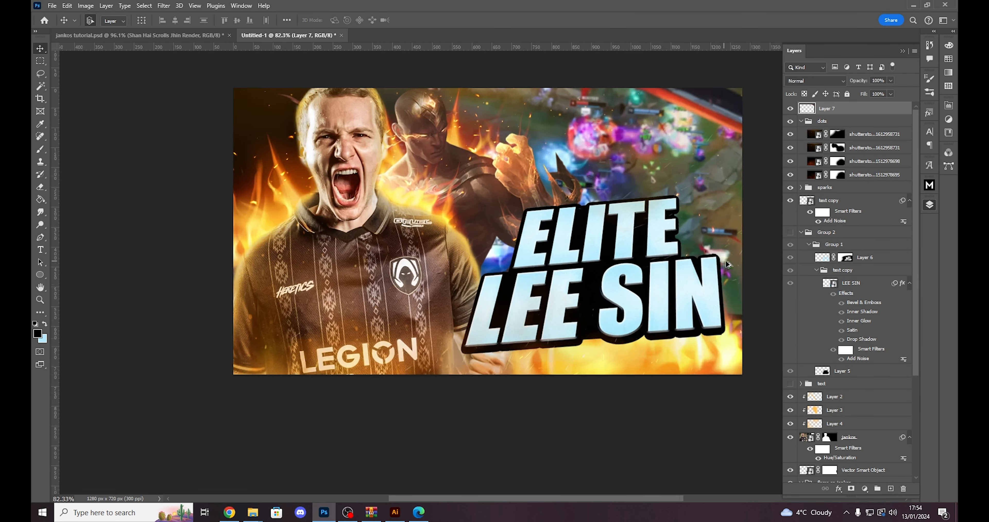
{"action": "left_click_drag", "start_coordinate": [665, 498], "coordinate": [679, 489]}
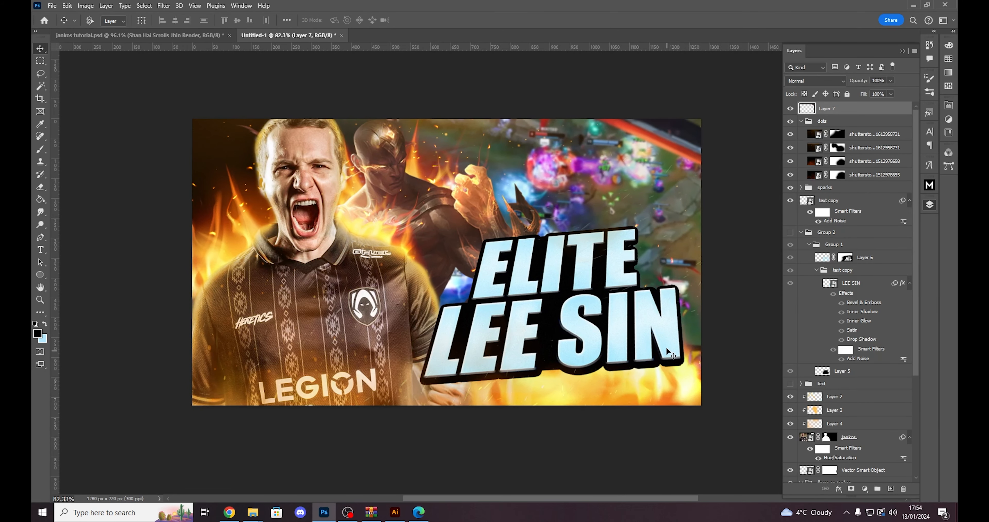
- Duplicate the blurred blade piece, then move and rotate the copy into the canvas's lower-right corner
{"action": "key", "text": "ctrl+j"}
{"action": "key", "text": "ctrl+t"}
{"action": "left_click_drag", "start_coordinate": [713, 61], "coordinate": [764, 184]}
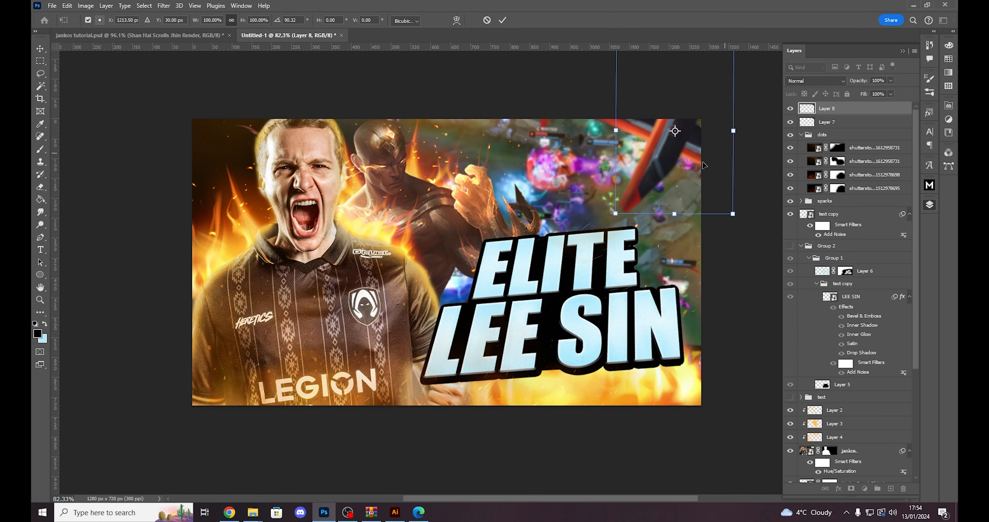
{"action": "left_click_drag", "start_coordinate": [689, 152], "coordinate": [631, 370]}
{"action": "left_click_drag", "start_coordinate": [706, 329], "coordinate": [704, 379]}
{"action": "left_click_drag", "start_coordinate": [636, 354], "coordinate": [674, 430]}
{"action": "left_click_drag", "start_coordinate": [737, 326], "coordinate": [763, 375]}
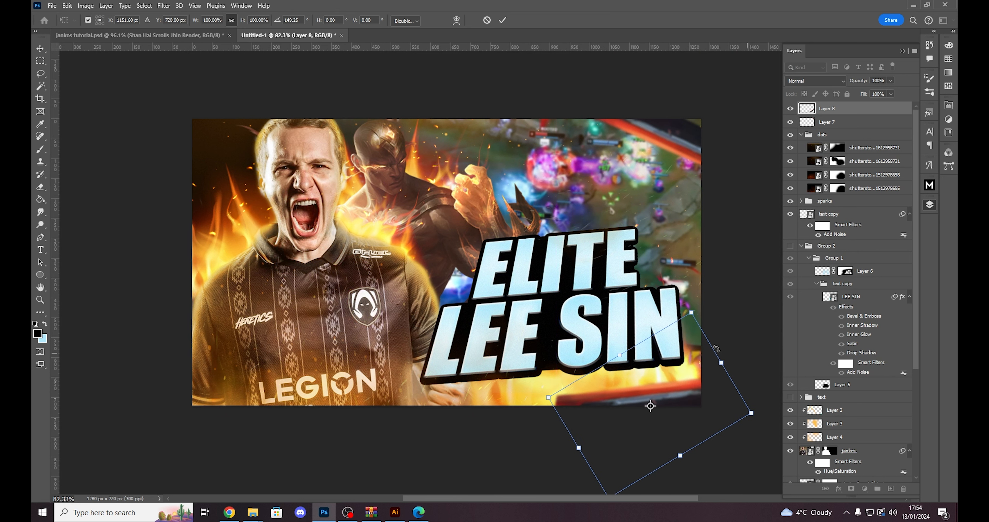
- Fine-tune the copied blade piece's rotation and position so it slants across the lower-right corner, partly outside the canvas
{"action": "left_click_drag", "start_coordinate": [688, 381], "coordinate": [687, 396]}
{"action": "left_click_drag", "start_coordinate": [729, 331], "coordinate": [711, 317]}
{"action": "left_click_drag", "start_coordinate": [680, 369], "coordinate": [682, 357]}
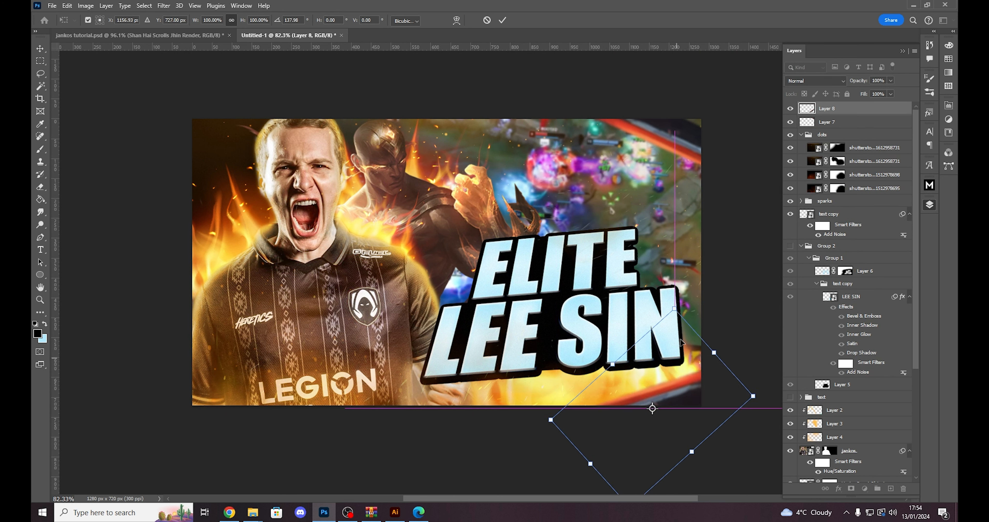
{"action": "left_click_drag", "start_coordinate": [716, 399], "coordinate": [716, 403]}
{"action": "key", "text": "Return"}
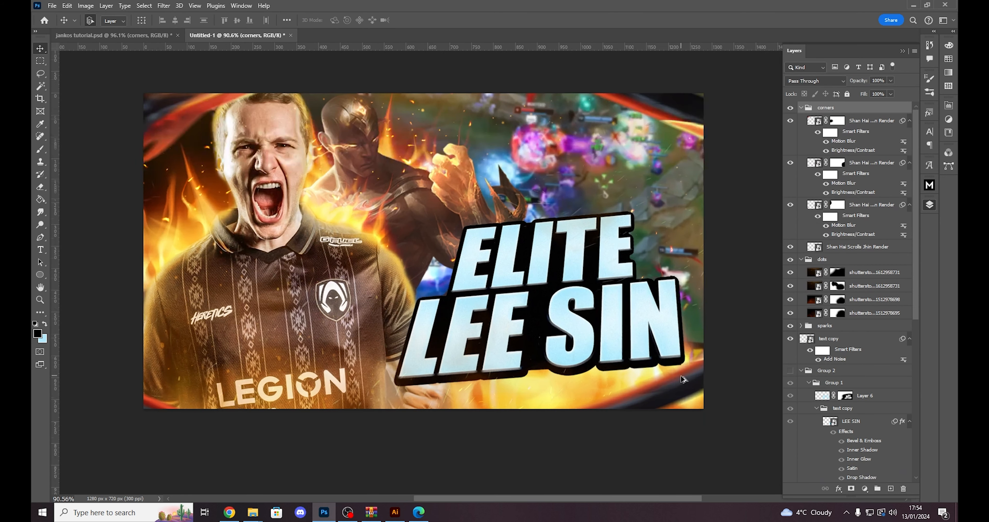
- Replace the two blurred blade layers with the corners group from jankos tutorial.psd, stacked above the dots group
{"action": "left_click", "coordinate": [680, 438]}
{"action": "left_click_drag", "start_coordinate": [208, 112], "coordinate": [205, 108]}
{"action": "key", "text": "ctrl+z"}
{"action": "left_click_drag", "start_coordinate": [682, 114], "coordinate": [680, 118]}
{"action": "key", "text": "ctrl+z"}
{"action": "left_click_drag", "start_coordinate": [688, 392], "coordinate": [683, 387]}
{"action": "key", "text": "ctrl+z"}
{"action": "left_click", "coordinate": [160, 406]}
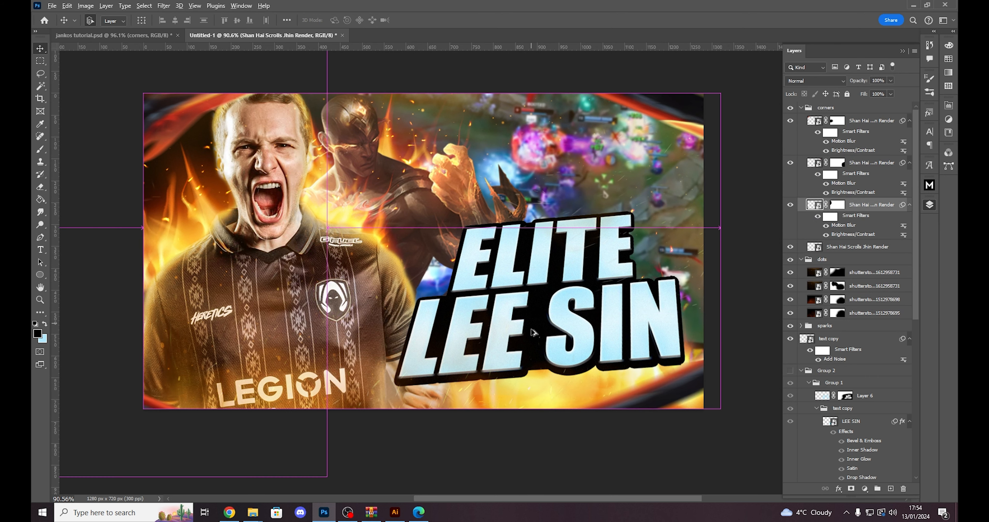
- Examine the blurred corner pieces around the thumbnail up close and at reduced size
{"action": "scroll", "coordinate": [227, 412], "scroll_direction": "up", "scroll_amount": 3}
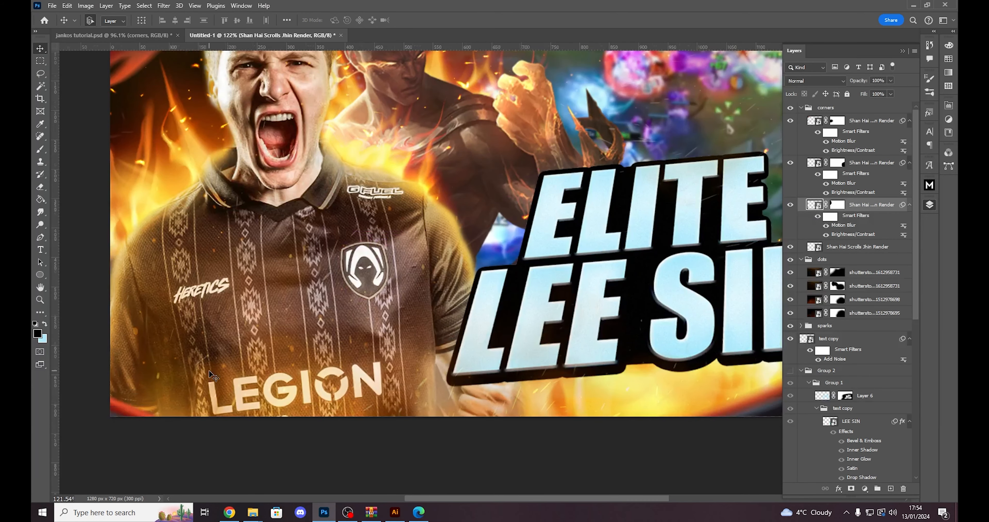
{"action": "scroll", "coordinate": [130, 407], "scroll_direction": "down", "scroll_amount": 4}
{"action": "left_click_drag", "start_coordinate": [192, 380], "coordinate": [193, 380]}
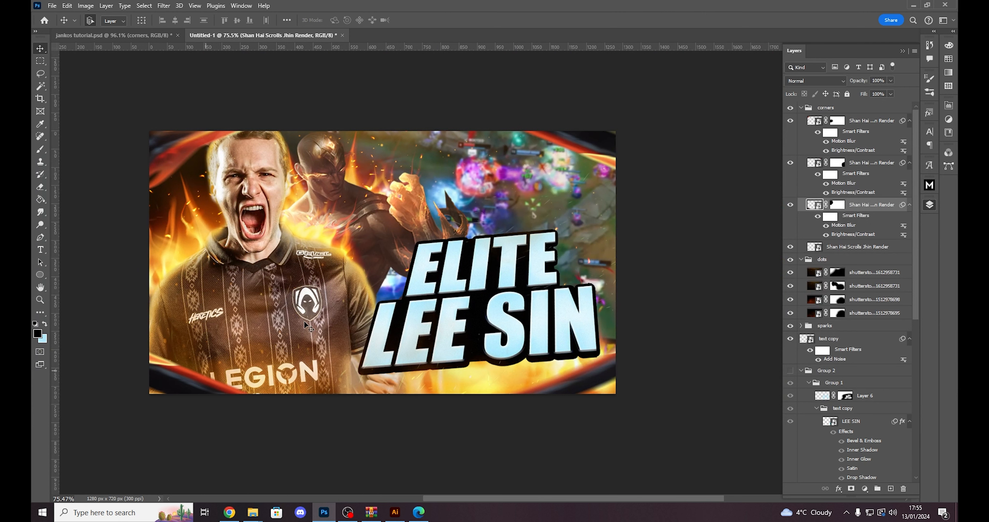
{"action": "scroll", "coordinate": [423, 345], "scroll_direction": "down", "scroll_amount": 3}
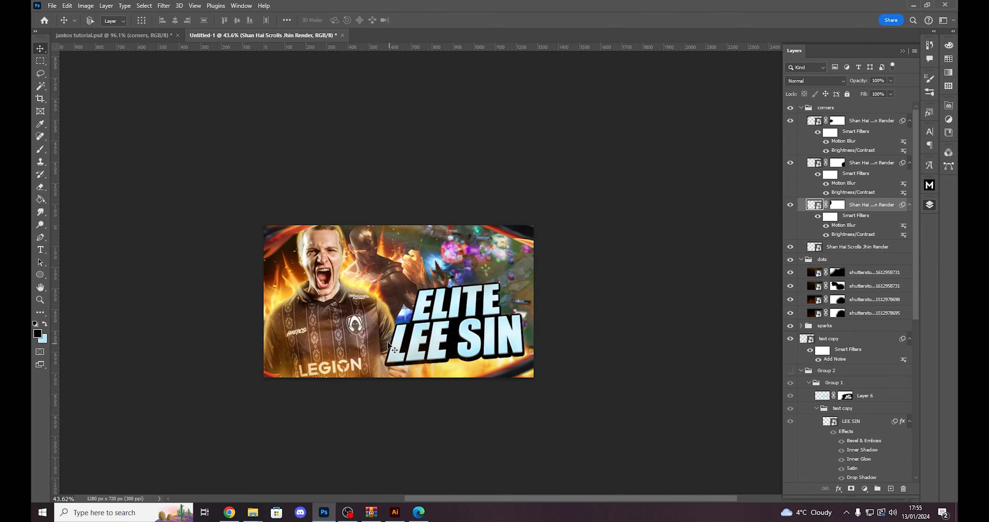
{"action": "scroll", "coordinate": [273, 231], "scroll_direction": "up", "scroll_amount": 1}
{"action": "left_click_drag", "start_coordinate": [271, 227], "coordinate": [238, 198]}
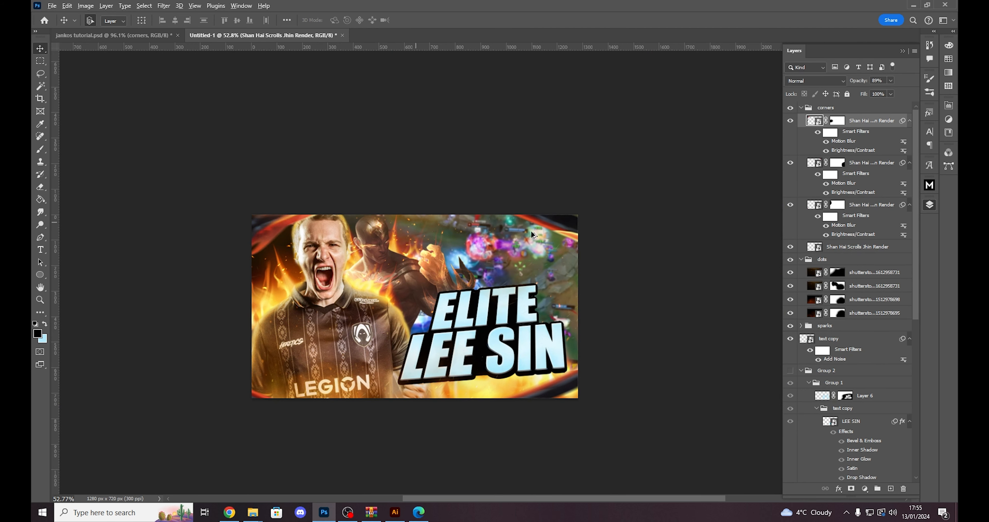
{"action": "scroll", "coordinate": [424, 342], "scroll_direction": "up", "scroll_amount": 1}
{"action": "scroll", "coordinate": [423, 342], "scroll_direction": "up", "scroll_amount": 1}
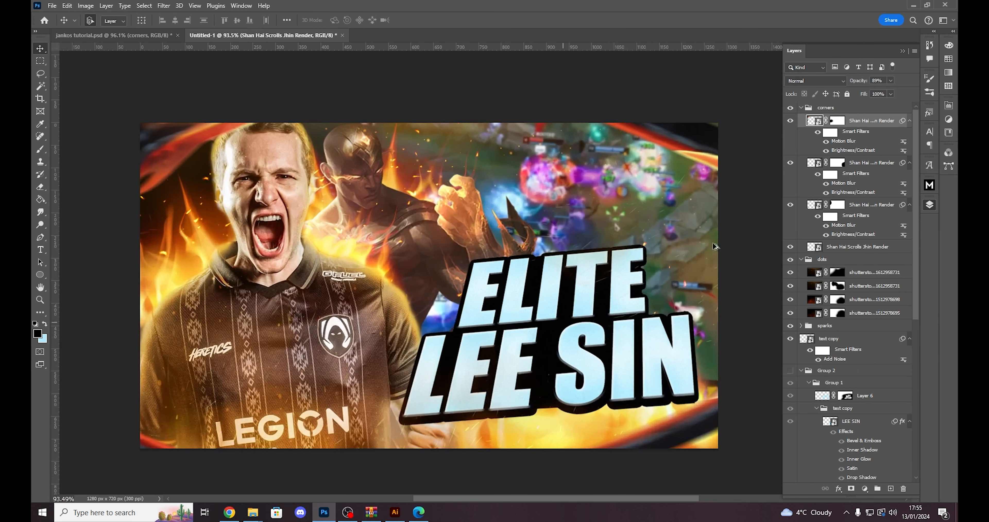
- Compare the thumbnail with the corners group hidden and shown, and review the overall framing
{"action": "left_click", "coordinate": [810, 111]}
{"action": "left_click", "coordinate": [791, 108]}
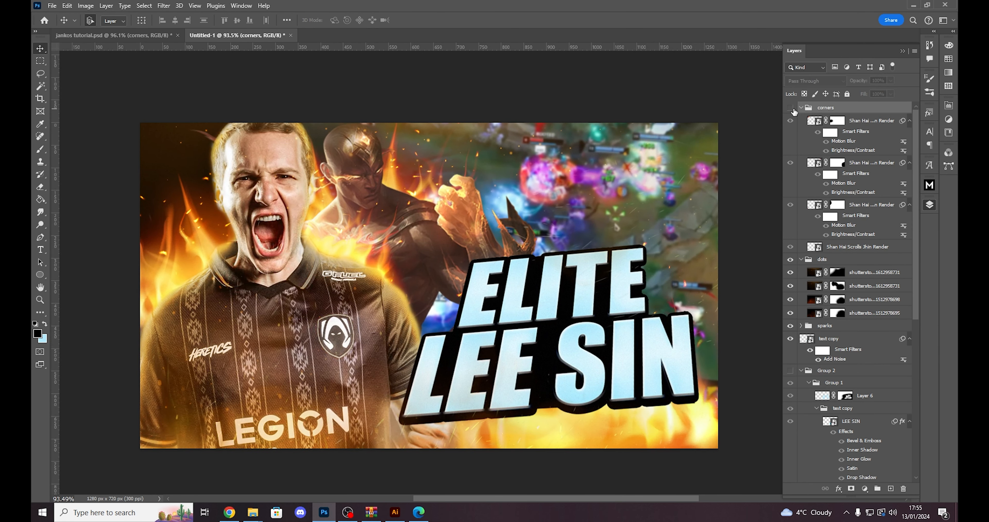
{"action": "left_click", "coordinate": [791, 109]}
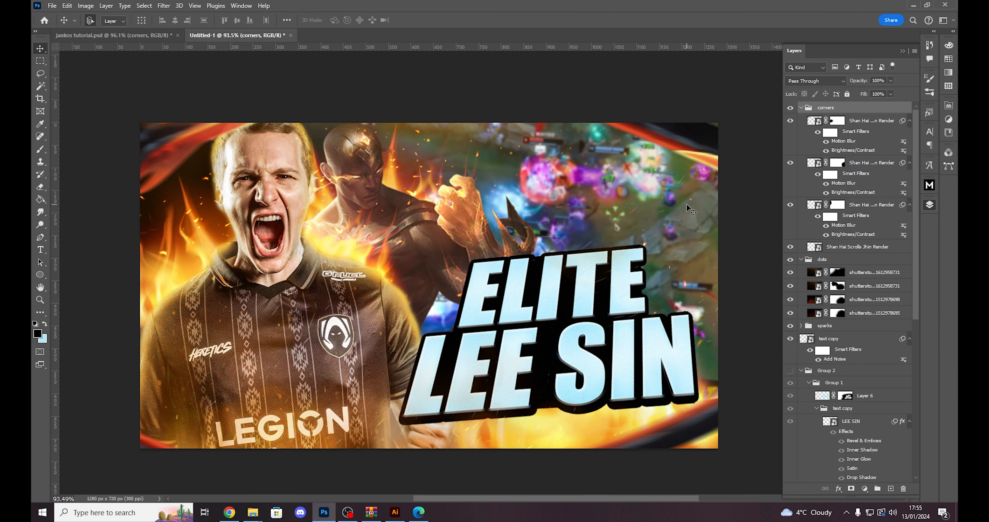
{"action": "scroll", "coordinate": [617, 359], "scroll_direction": "down", "scroll_amount": 1}
{"action": "scroll", "coordinate": [632, 356], "scroll_direction": "up", "scroll_amount": 1}
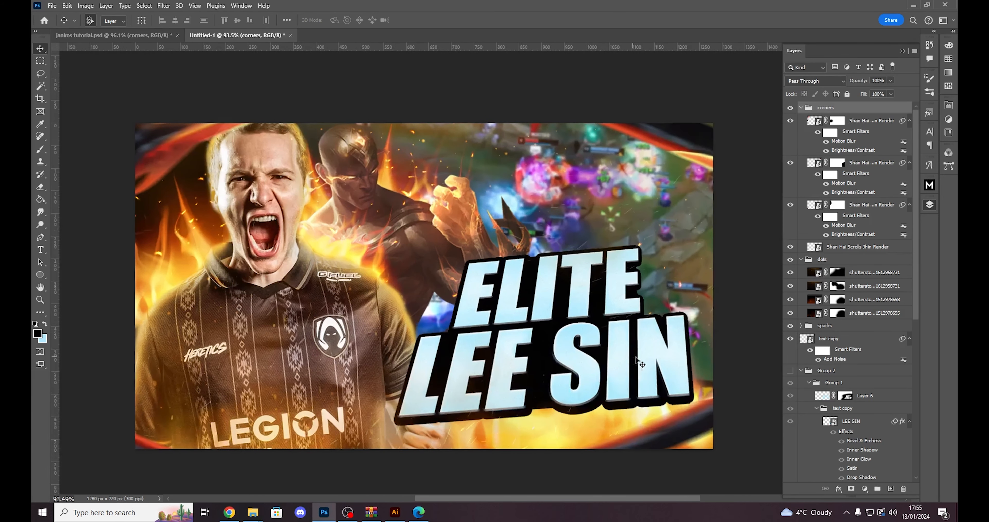
{"action": "left_click_drag", "start_coordinate": [645, 497], "coordinate": [651, 497]}
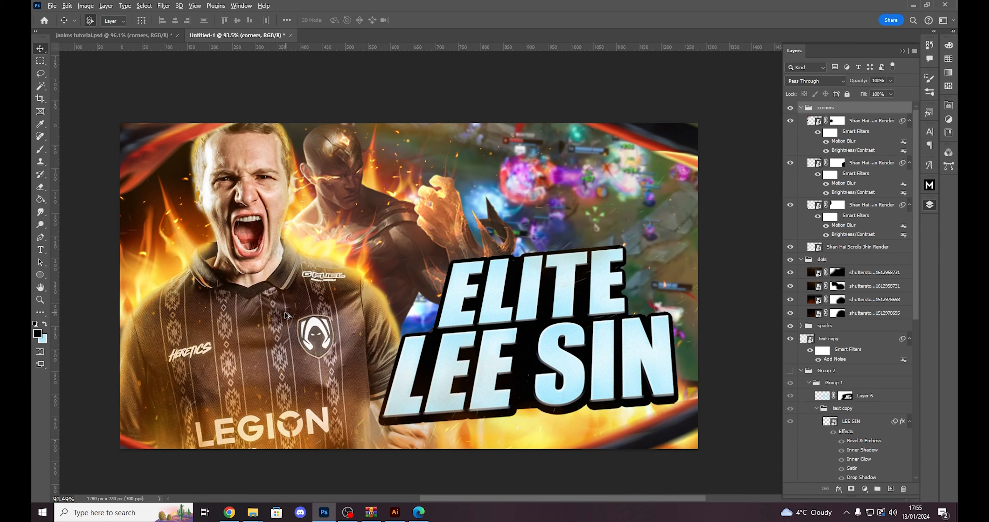
{"action": "scroll", "coordinate": [283, 311], "scroll_direction": "up", "scroll_amount": 1}
{"action": "scroll", "coordinate": [283, 311], "scroll_direction": "down", "scroll_amount": 1}
{"action": "scroll", "coordinate": [284, 312], "scroll_direction": "down", "scroll_amount": 1}
{"action": "scroll", "coordinate": [284, 313], "scroll_direction": "up", "scroll_amount": 1}
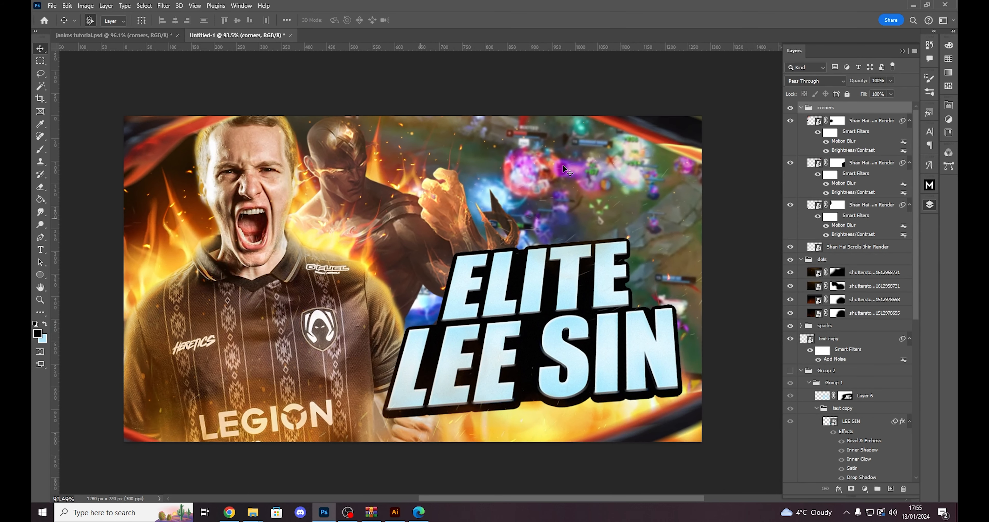
- Create a new empty layer and place it above the corners group
{"action": "left_click", "coordinate": [890, 488]}
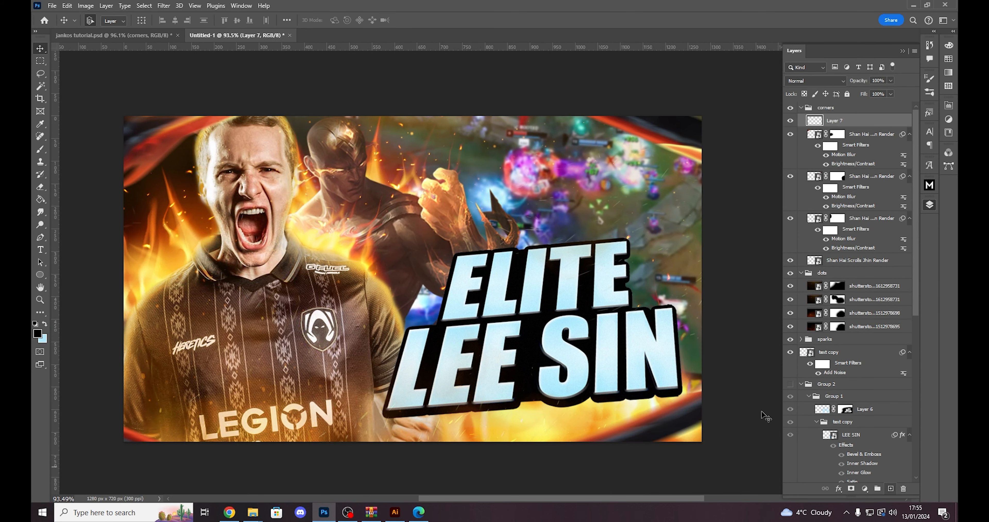
{"action": "key", "text": "b"}
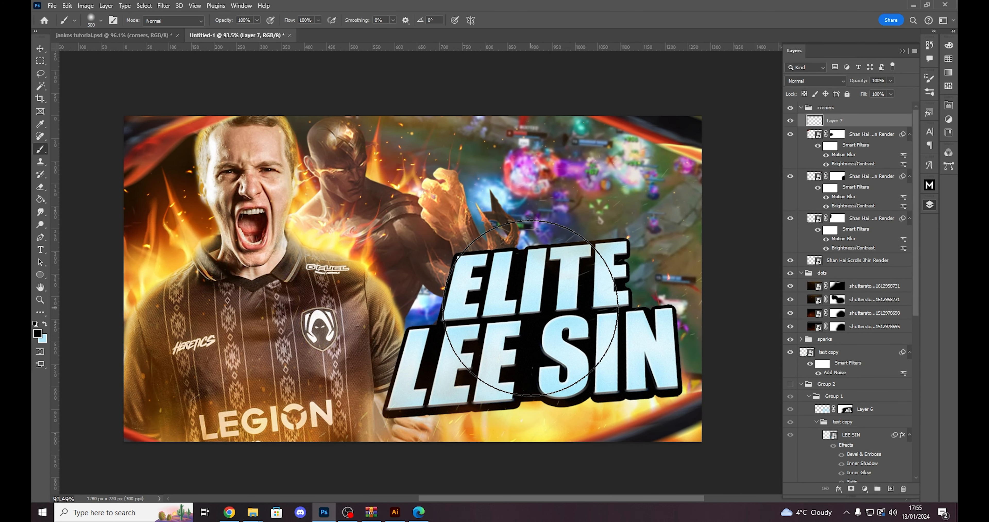
{"action": "left_click_drag", "start_coordinate": [839, 122], "coordinate": [829, 104]}
- Set the foreground colour to orange-yellow #ffc438 and enlarge the brush to 700
{"action": "left_click", "coordinate": [37, 333]}
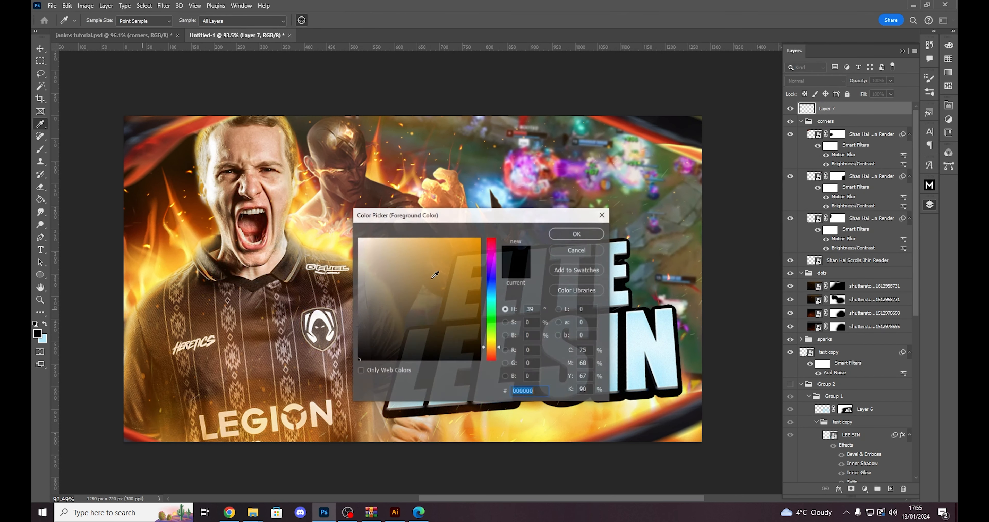
{"action": "left_click", "coordinate": [496, 345]}
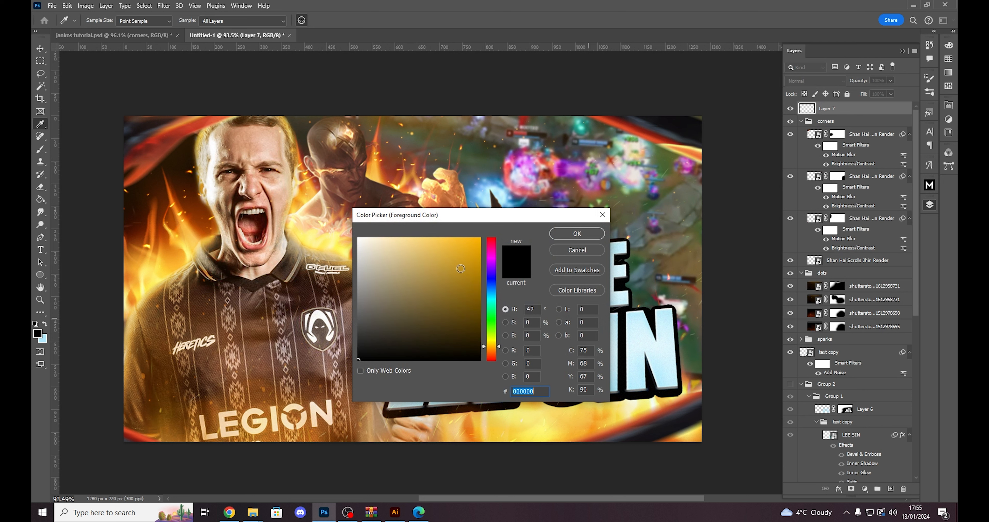
{"action": "left_click_drag", "start_coordinate": [461, 268], "coordinate": [454, 213]}
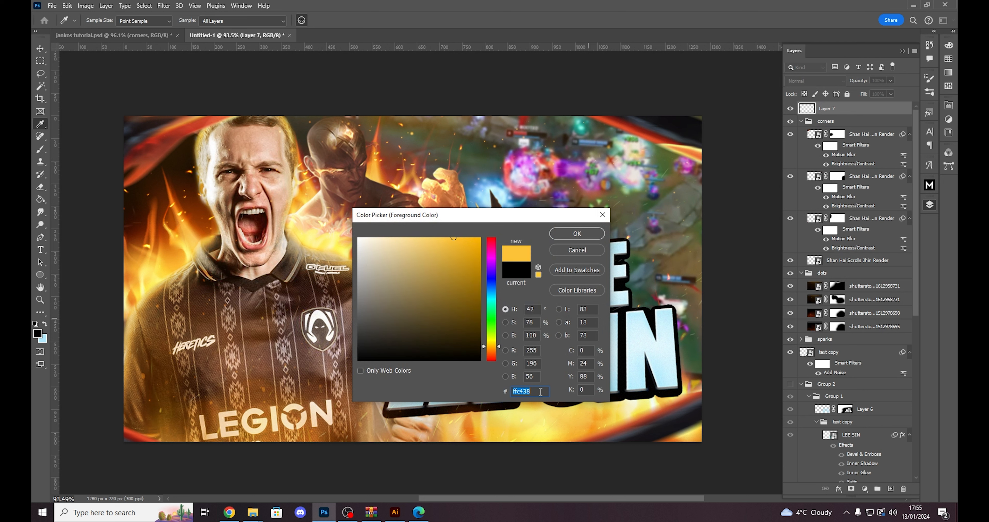
{"action": "left_click", "coordinate": [577, 235]}
{"action": "key", "text": "b"}
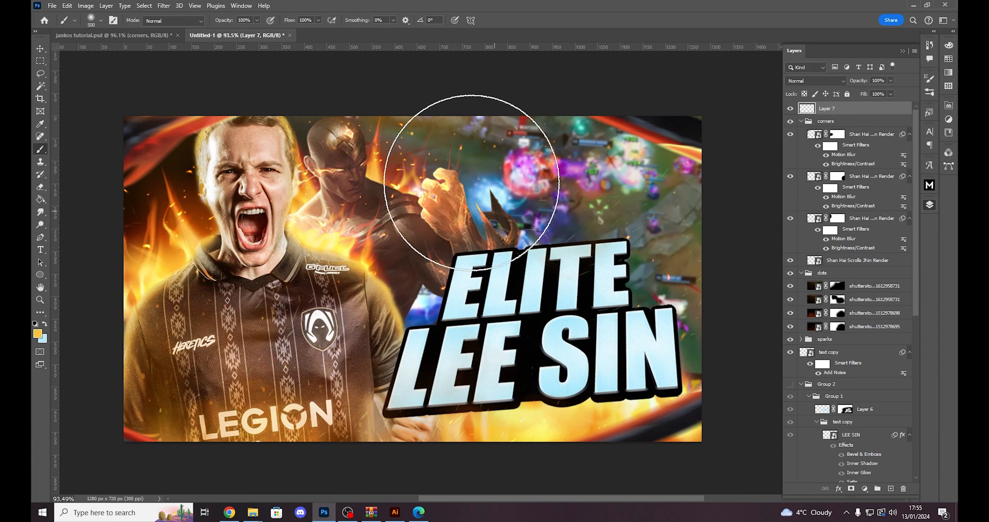
{"action": "scroll", "coordinate": [490, 172], "scroll_direction": "up", "scroll_amount": 2}
{"action": "key", "text": "bracketright"}
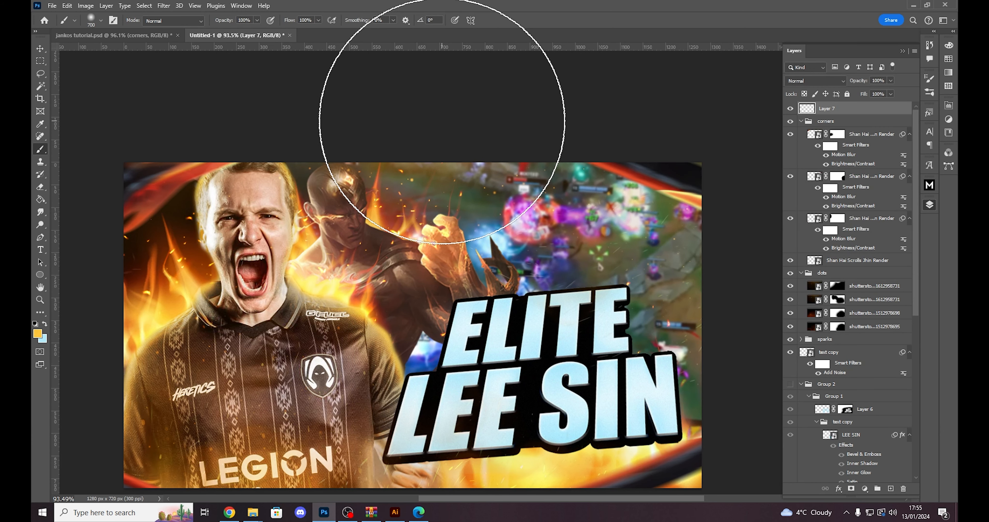
- Compare the thumbnail with the new top layer hidden and shown, and check it against jankos tutorial.psd
{"action": "scroll", "coordinate": [435, 100], "scroll_direction": "down", "scroll_amount": 3}
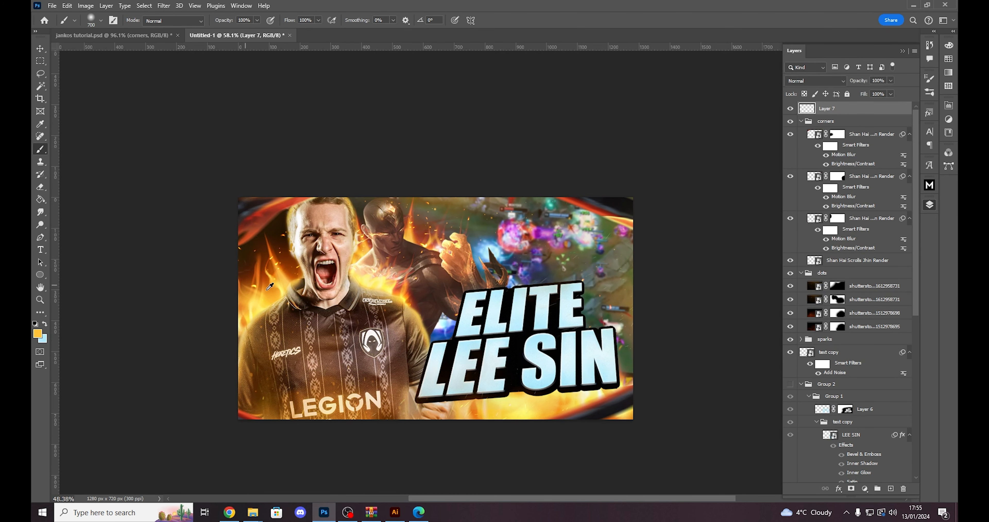
{"action": "scroll", "coordinate": [258, 286], "scroll_direction": "down", "scroll_amount": 2}
{"action": "left_click", "coordinate": [790, 108]}
{"action": "left_click", "coordinate": [790, 108]}
{"action": "left_click", "coordinate": [790, 109]}
{"action": "left_click", "coordinate": [790, 108]}
{"action": "scroll", "coordinate": [203, 325], "scroll_direction": "up", "scroll_amount": 1}
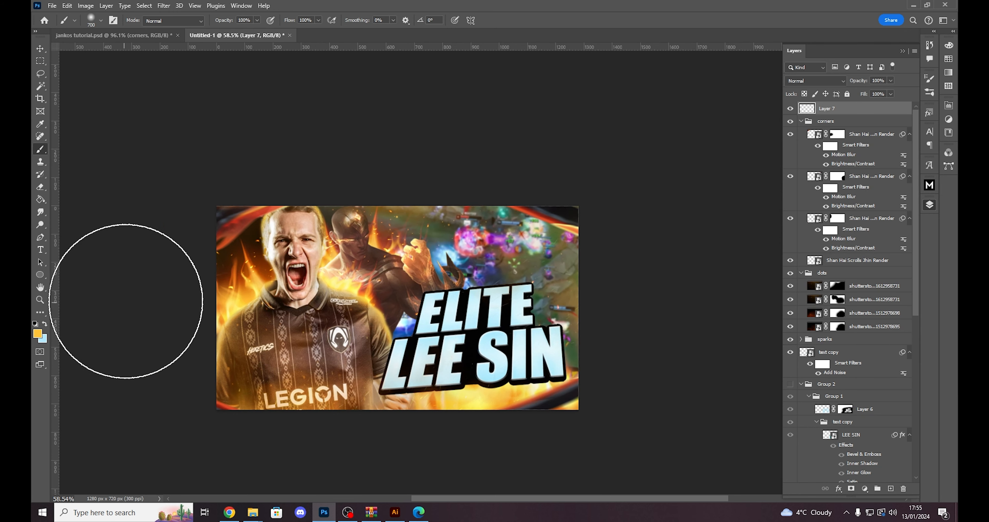
{"action": "scroll", "coordinate": [249, 317], "scroll_direction": "up", "scroll_amount": 2}
{"action": "scroll", "coordinate": [262, 319], "scroll_direction": "up", "scroll_amount": 3}
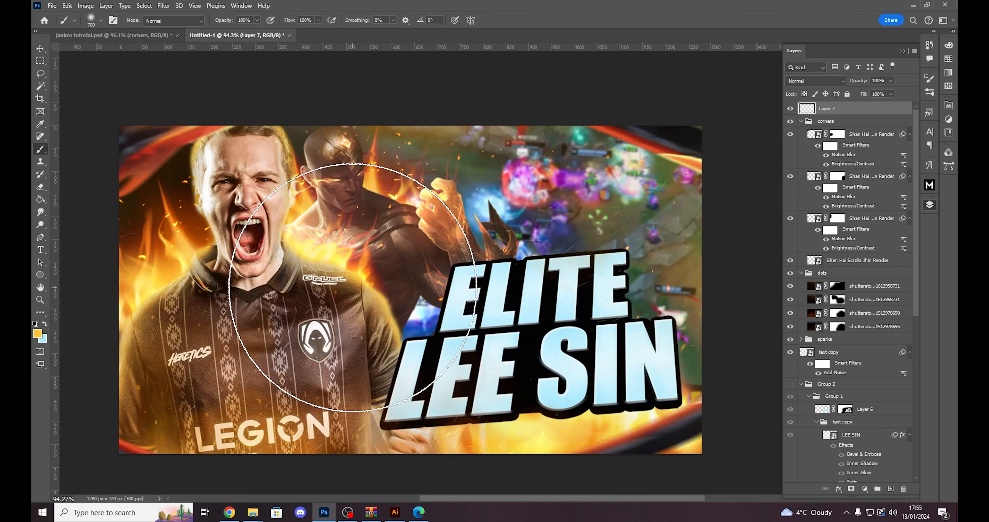
{"action": "key", "text": "ctrl+Tab"}
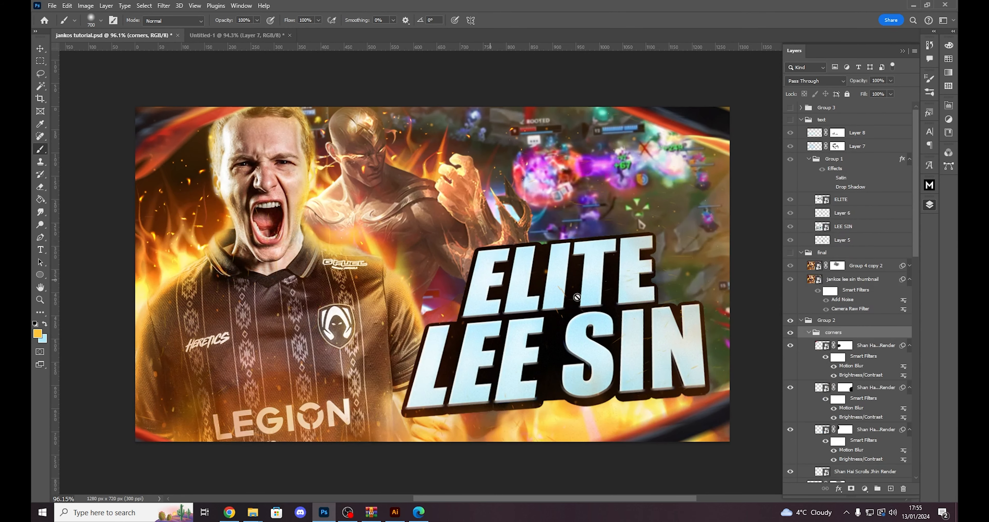
{"action": "key", "text": "ctrl+Tab"}
- Group all layers from the new top layer down to jankos screenshot, leaving the black Layer 1 outside
{"action": "scroll", "coordinate": [507, 286], "scroll_direction": "down", "scroll_amount": 1}
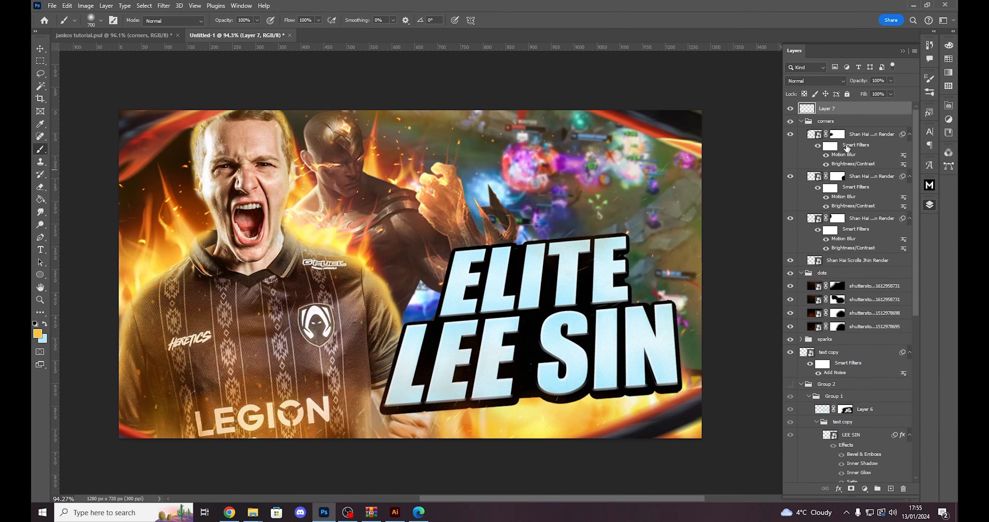
{"action": "scroll", "coordinate": [884, 409], "scroll_direction": "down", "scroll_amount": 3}
{"action": "scroll", "coordinate": [884, 409], "scroll_direction": "down", "scroll_amount": 5}
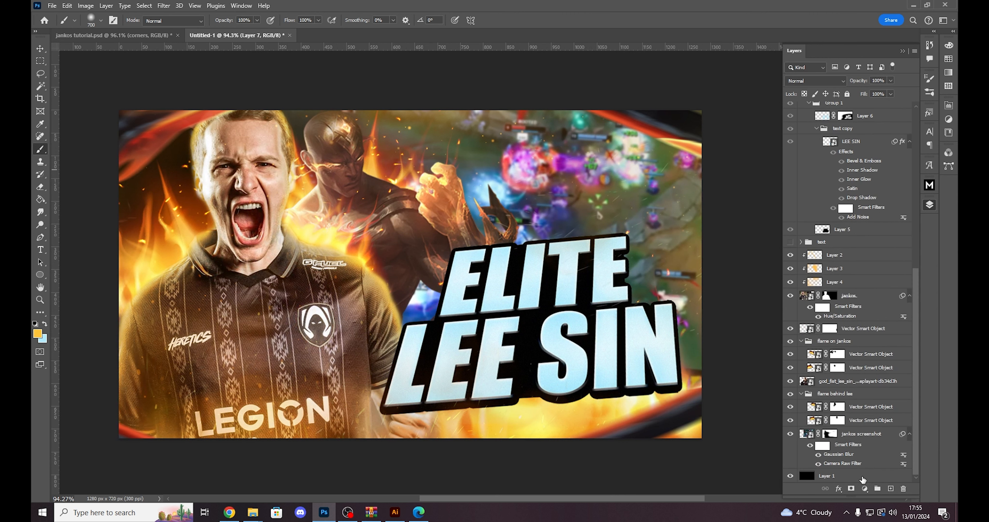
{"action": "left_click", "coordinate": [861, 437], "text": "shift"}
{"action": "left_click", "coordinate": [877, 489]}
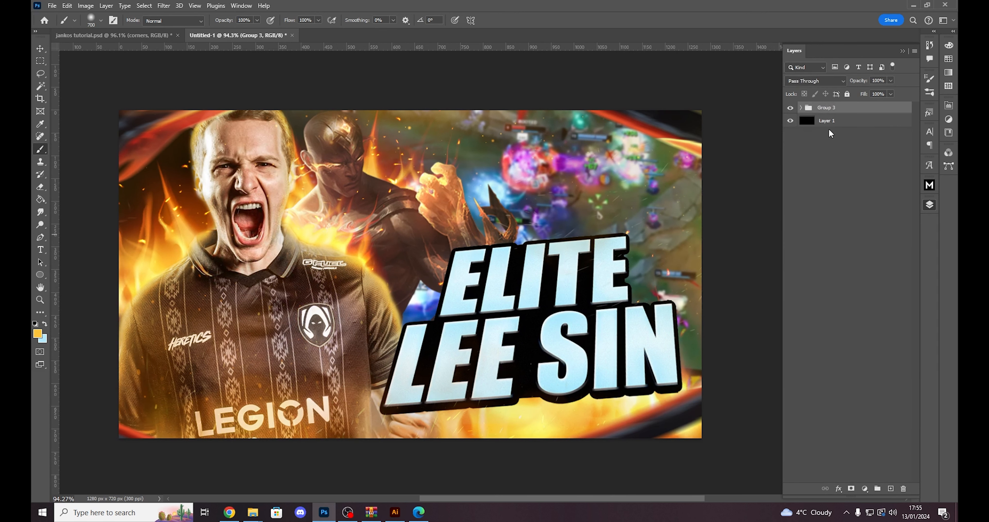
- Duplicate the group holding the artwork and merge the copy into a single layer above the original
{"action": "key", "text": "ctrl+j"}
{"action": "key", "text": "ctrl+e"}
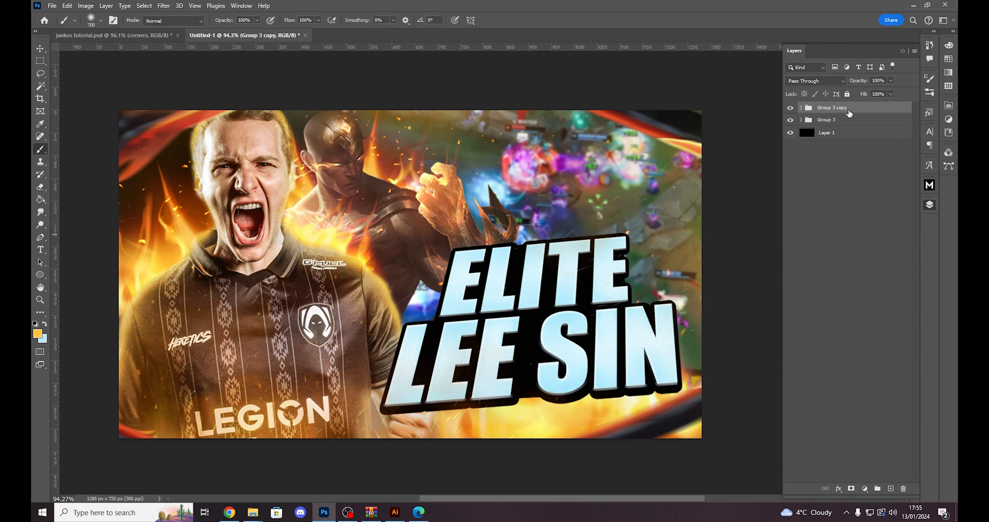
{"action": "key", "text": "ctrl+z"}
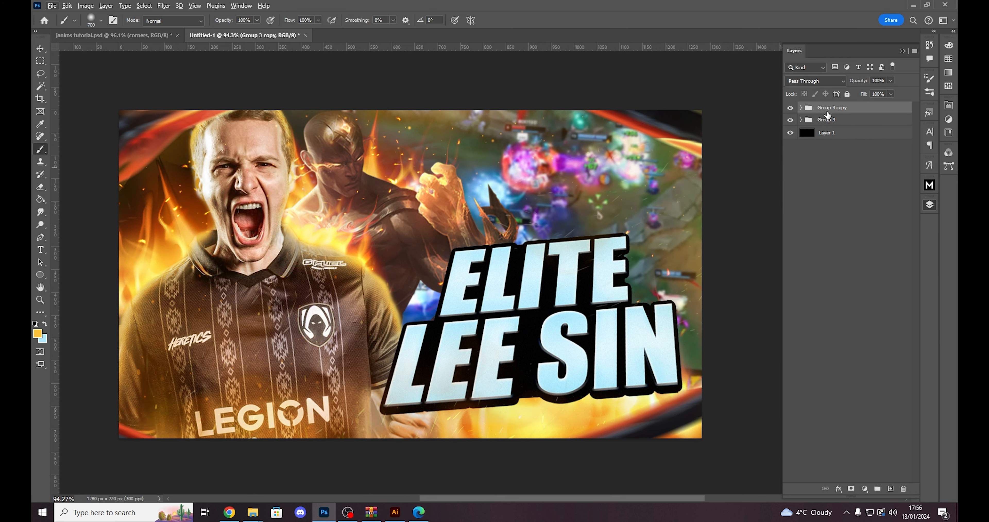
{"action": "key", "text": "ctrl+e"}
{"action": "key", "text": "v"}
{"action": "left_click_drag", "start_coordinate": [484, 200], "coordinate": [450, 133]}
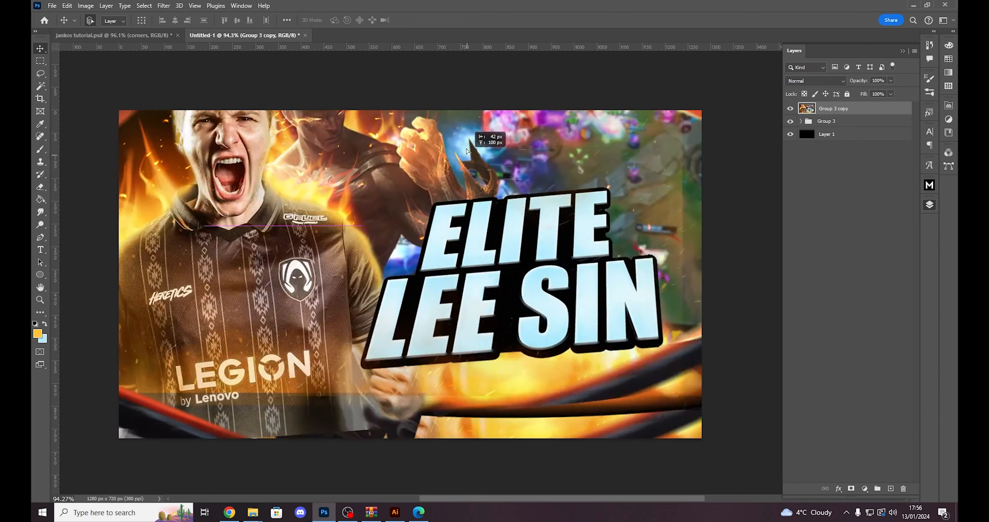
{"action": "key", "text": "ctrl+z"}
- Convert the merged copy to a smart object and apply Add Noise at 1% with Gaussian distribution
{"action": "right_click", "coordinate": [850, 111]}
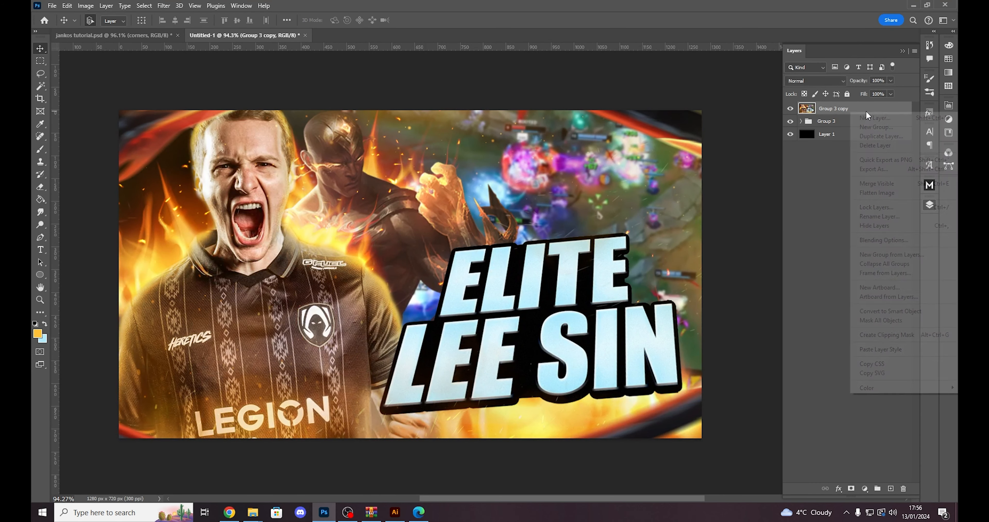
{"action": "left_click", "coordinate": [893, 312]}
{"action": "left_click", "coordinate": [163, 6]}
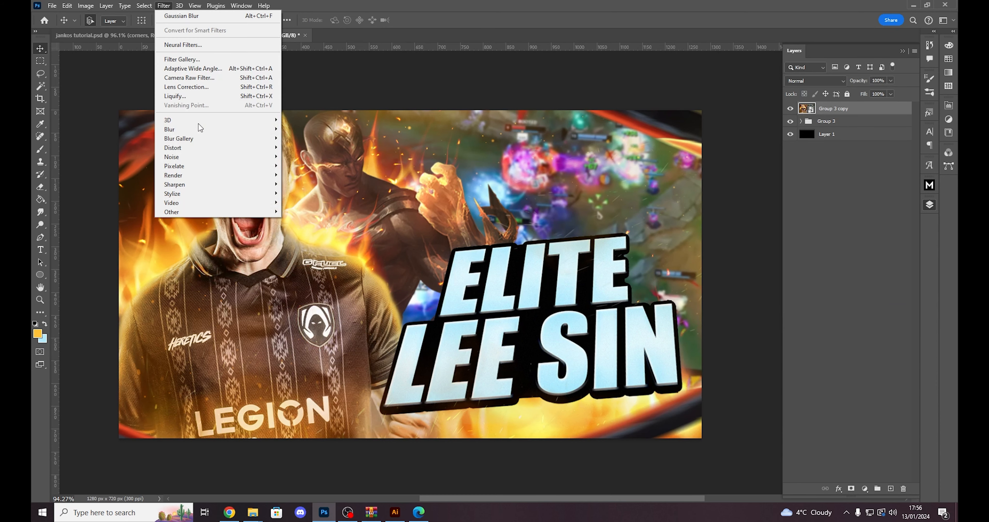
{"action": "mouse_move", "coordinate": [213, 161]}
{"action": "left_click", "coordinate": [303, 157]}
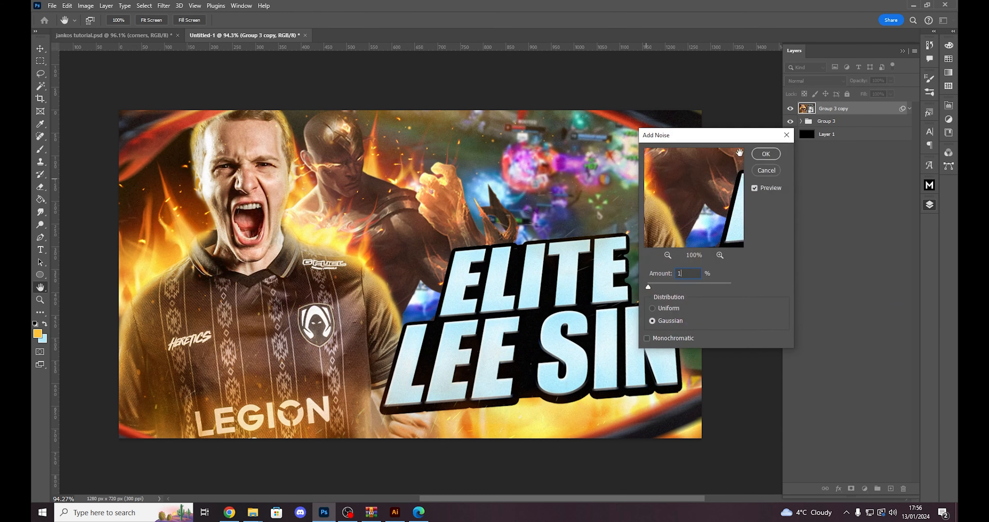
{"action": "left_click", "coordinate": [765, 155]}
{"action": "scroll", "coordinate": [481, 208], "scroll_direction": "up", "scroll_amount": 6}
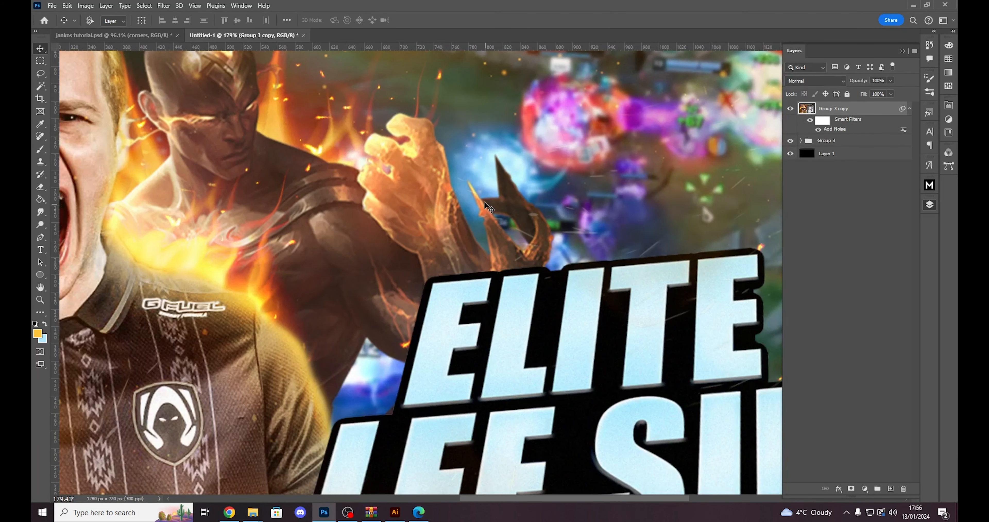
- Start a Camera Raw Filter on the merged smart object with Exposure +0.15, Contrast +4 and Highlights +3
{"action": "scroll", "coordinate": [480, 207], "scroll_direction": "down", "scroll_amount": 4}
{"action": "scroll", "coordinate": [403, 258], "scroll_direction": "down", "scroll_amount": 3}
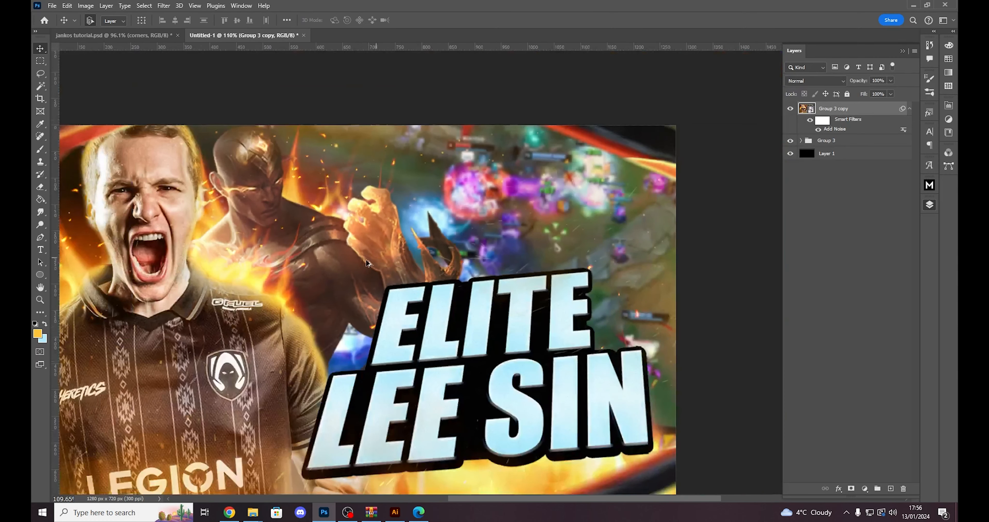
{"action": "scroll", "coordinate": [215, 315], "scroll_direction": "up", "scroll_amount": 3}
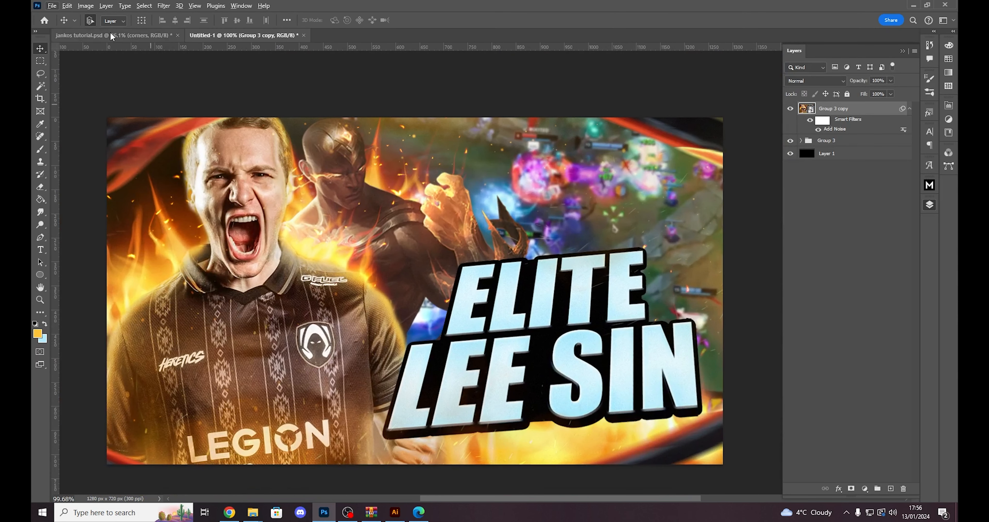
{"action": "left_click", "coordinate": [165, 5]}
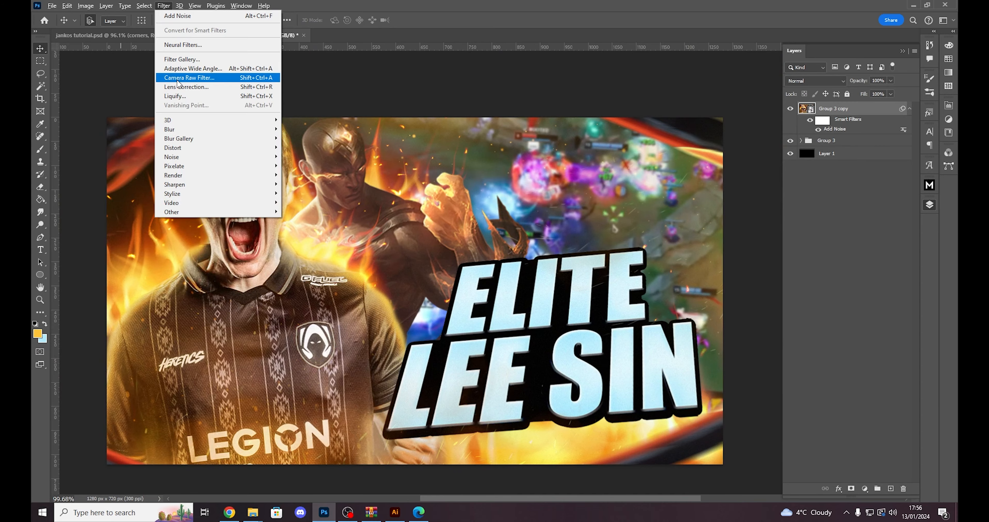
{"action": "left_click", "coordinate": [178, 78]}
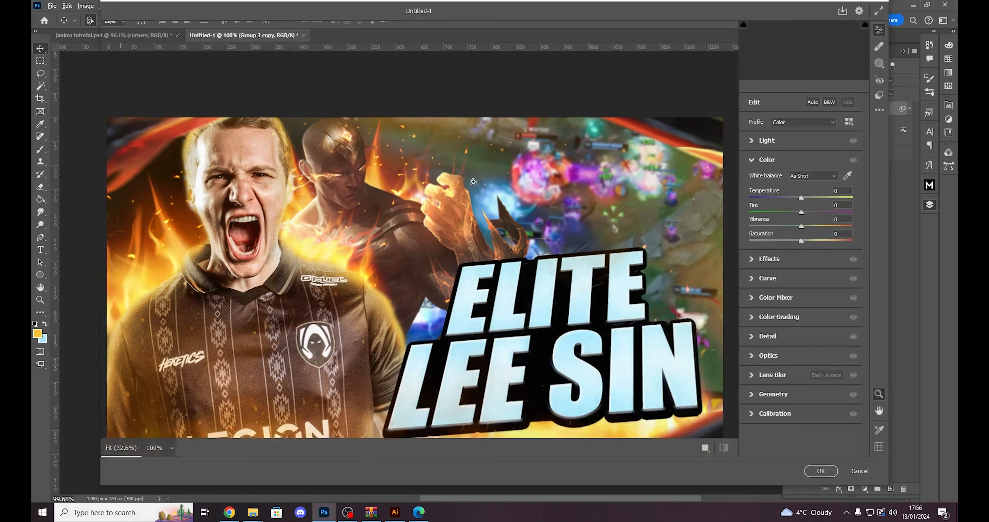
{"action": "scroll", "coordinate": [491, 218], "scroll_direction": "up", "scroll_amount": 3}
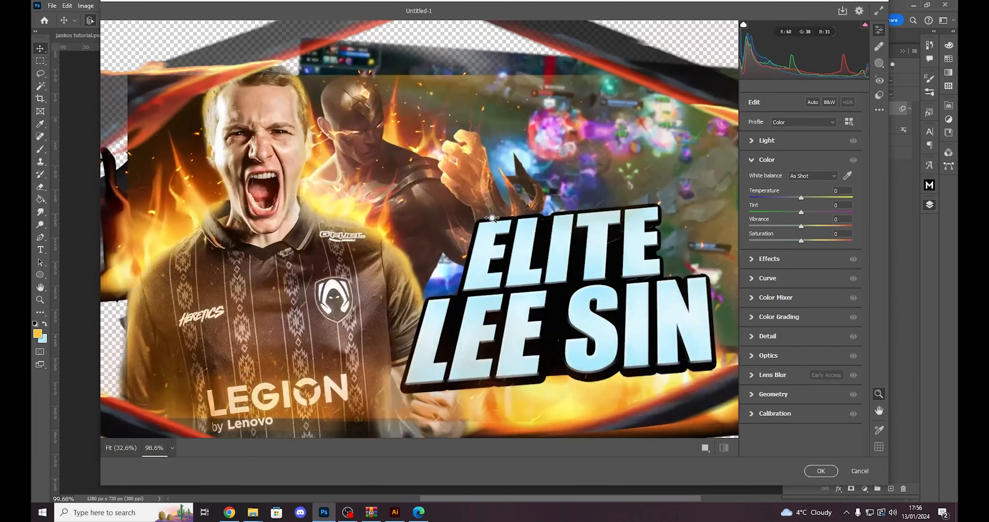
{"action": "scroll", "coordinate": [492, 217], "scroll_direction": "up", "scroll_amount": 4}
{"action": "scroll", "coordinate": [481, 222], "scroll_direction": "down", "scroll_amount": 2}
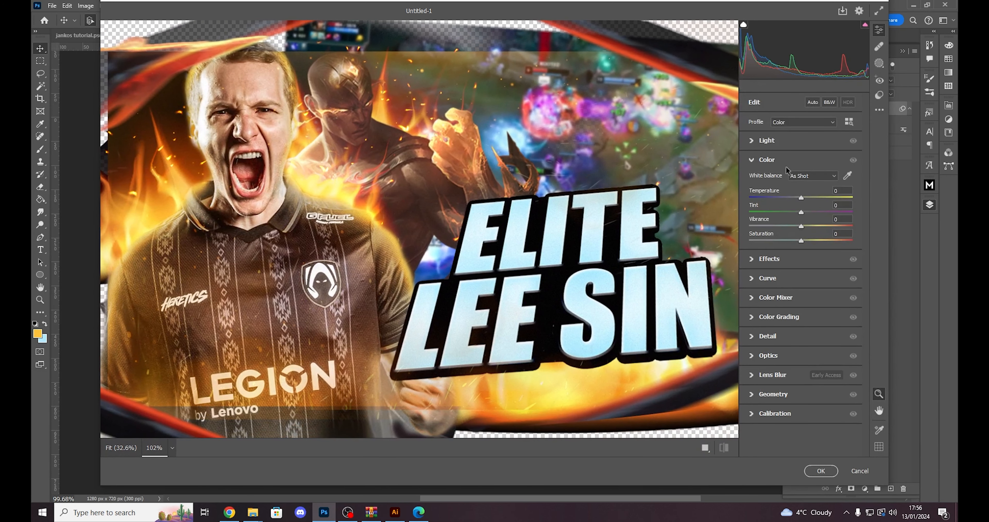
{"action": "left_click", "coordinate": [749, 141]}
{"action": "left_click_drag", "start_coordinate": [801, 163], "coordinate": [804, 165]}
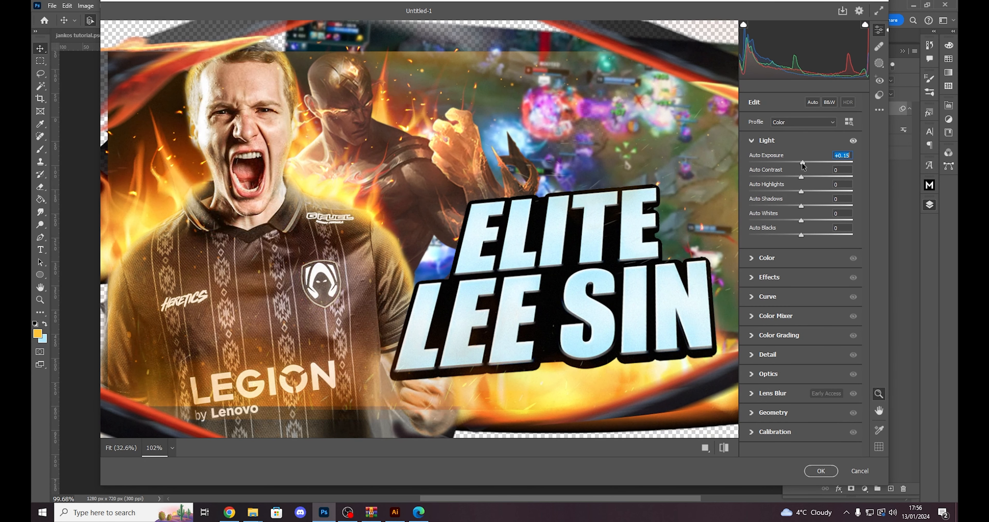
{"action": "left_click_drag", "start_coordinate": [802, 178], "coordinate": [803, 177]}
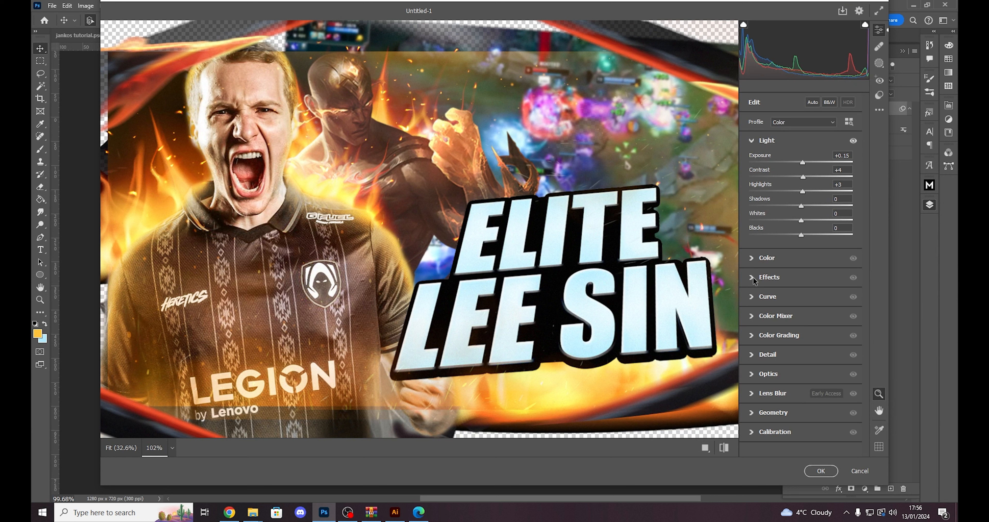
- Set the Camera Raw Texture to +24 and compare the face and shirt with and without the change
{"action": "left_click", "coordinate": [766, 140]}
{"action": "left_click", "coordinate": [769, 178]}
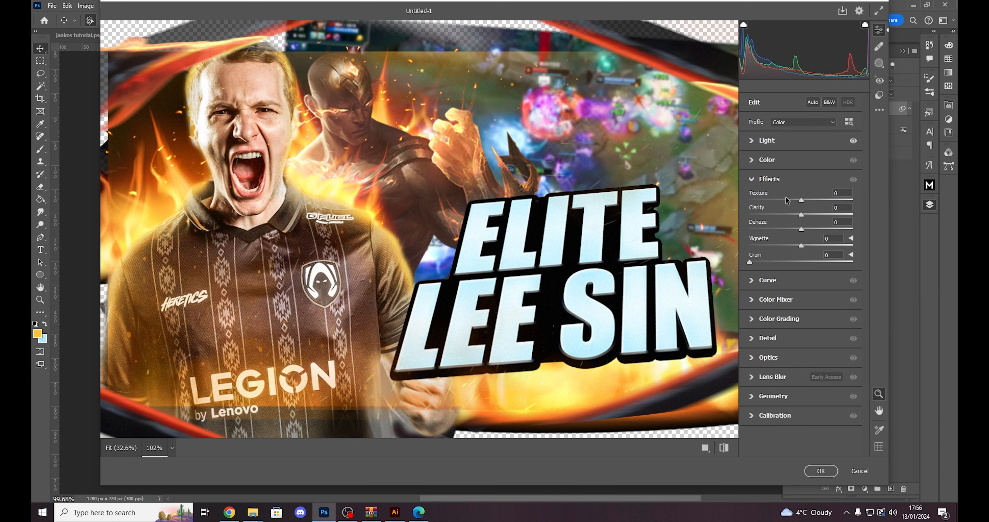
{"action": "key", "text": "space"}
{"action": "left_click_drag", "start_coordinate": [618, 216], "coordinate": [600, 214]}
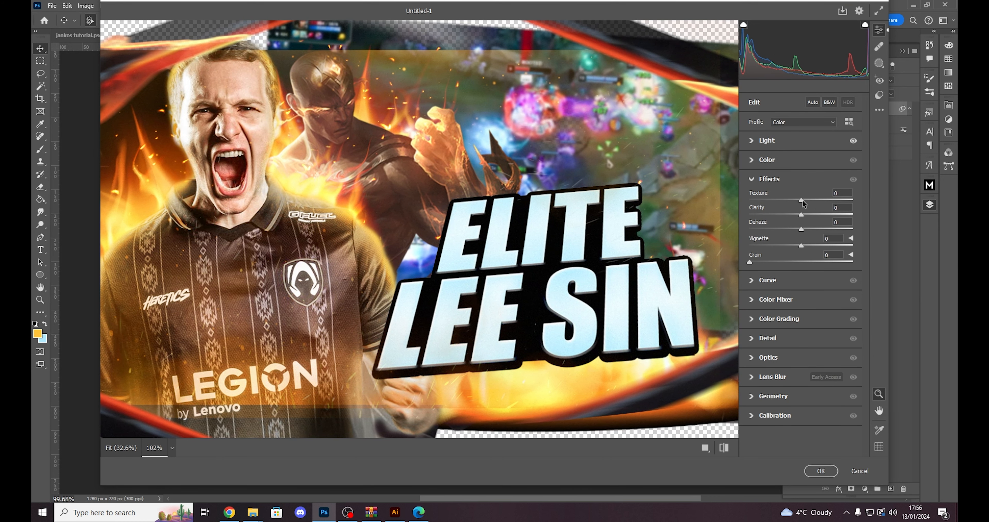
{"action": "left_click_drag", "start_coordinate": [801, 199], "coordinate": [813, 199]}
{"action": "scroll", "coordinate": [197, 139], "scroll_direction": "up", "scroll_amount": 4}
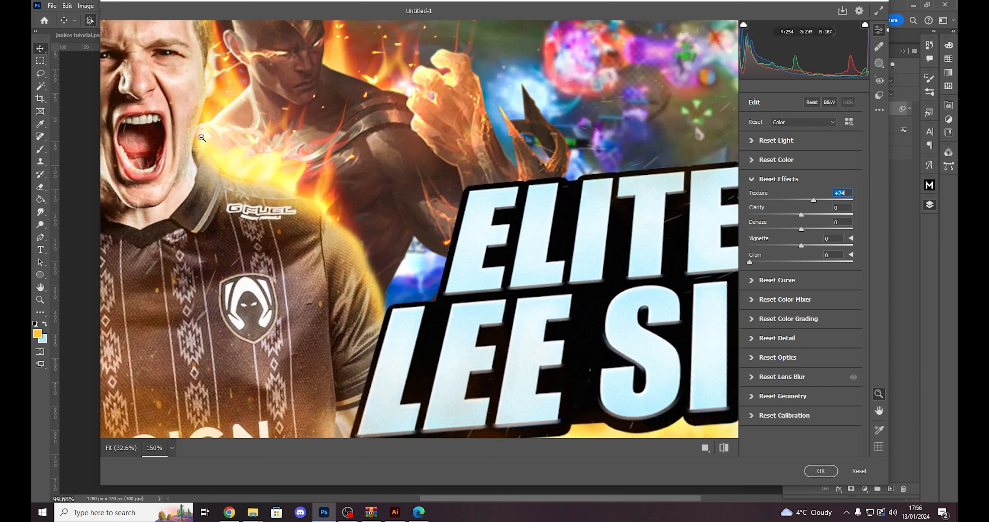
{"action": "scroll", "coordinate": [196, 140], "scroll_direction": "down", "scroll_amount": 3}
{"action": "left_click_drag", "start_coordinate": [197, 140], "coordinate": [265, 200]}
{"action": "scroll", "coordinate": [265, 200], "scroll_direction": "up", "scroll_amount": 4}
{"action": "key", "text": "ctrl+z"}
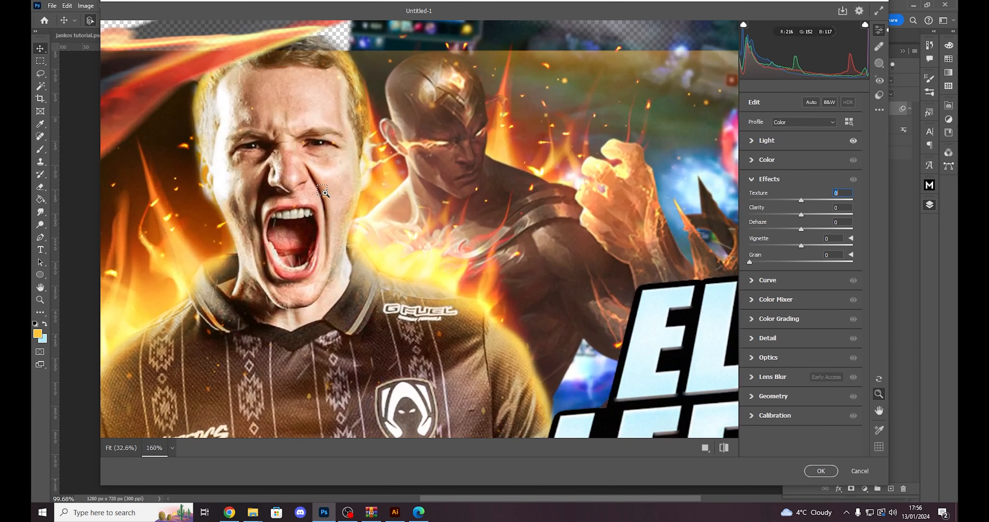
{"action": "key", "text": "ctrl+shift+z"}
{"action": "scroll", "coordinate": [492, 275], "scroll_direction": "down", "scroll_amount": 5}
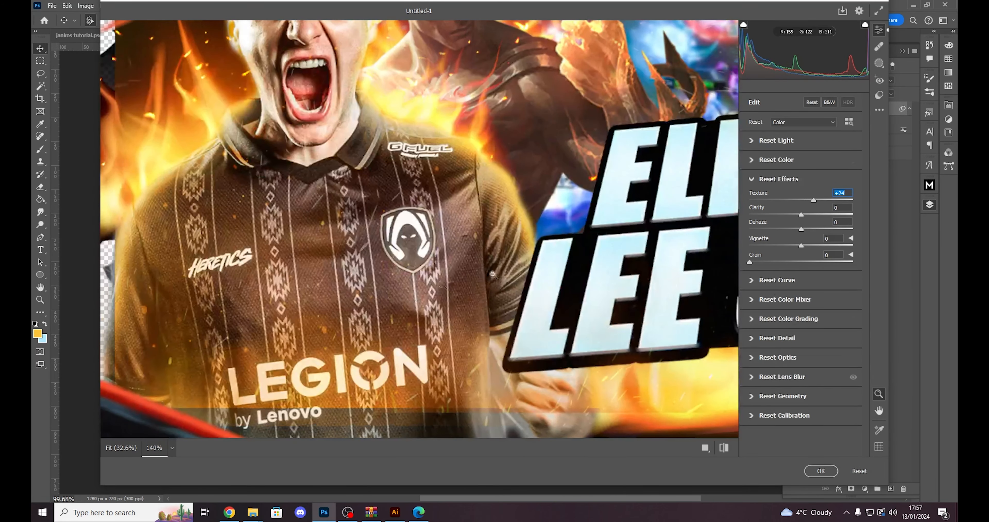
- Set Clarity to +5 and Vibrance to +6, and apply the Camera Raw Filter
{"action": "scroll", "coordinate": [556, 243], "scroll_direction": "down", "scroll_amount": 1}
{"action": "scroll", "coordinate": [611, 194], "scroll_direction": "up", "scroll_amount": 2}
{"action": "mouse_move", "coordinate": [813, 214]}
{"action": "left_mouse_down"}
{"action": "mouse_move", "coordinate": [833, 214]}
{"action": "mouse_move", "coordinate": [803, 216]}
{"action": "left_mouse_up"}
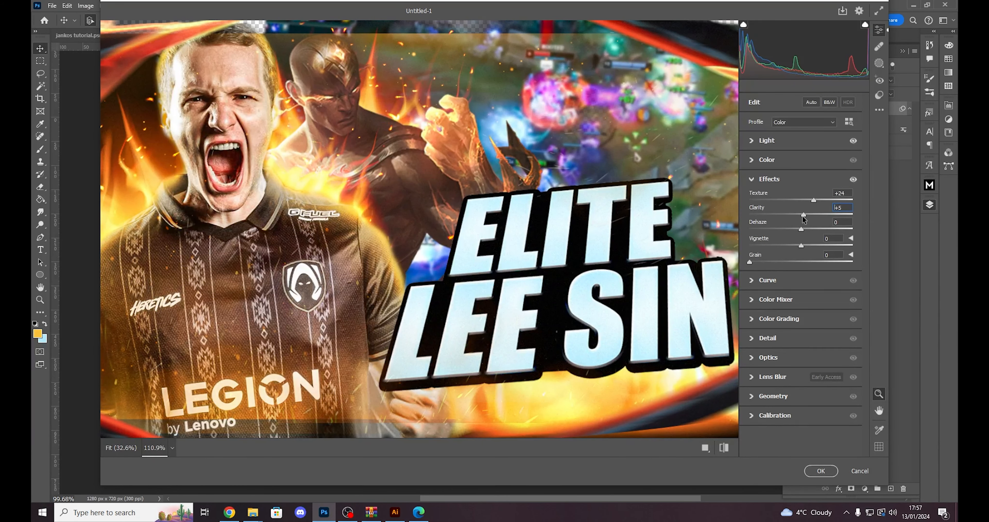
{"action": "left_click", "coordinate": [754, 160]}
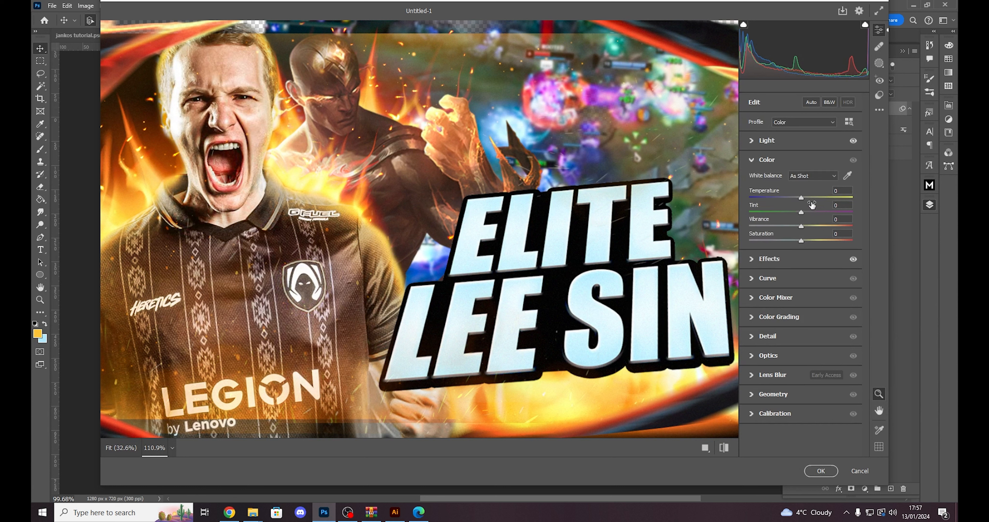
{"action": "left_click_drag", "start_coordinate": [801, 226], "coordinate": [804, 226]}
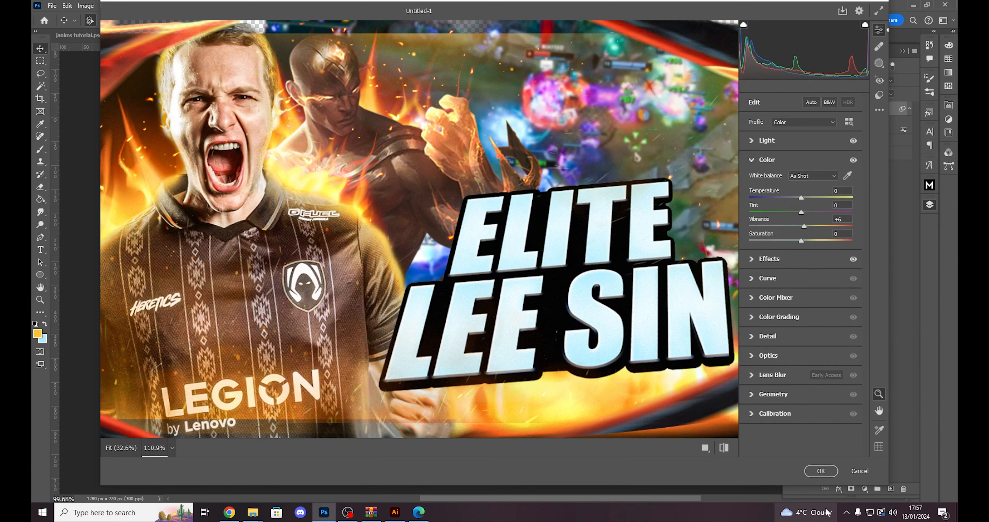
{"action": "left_click", "coordinate": [821, 470]}
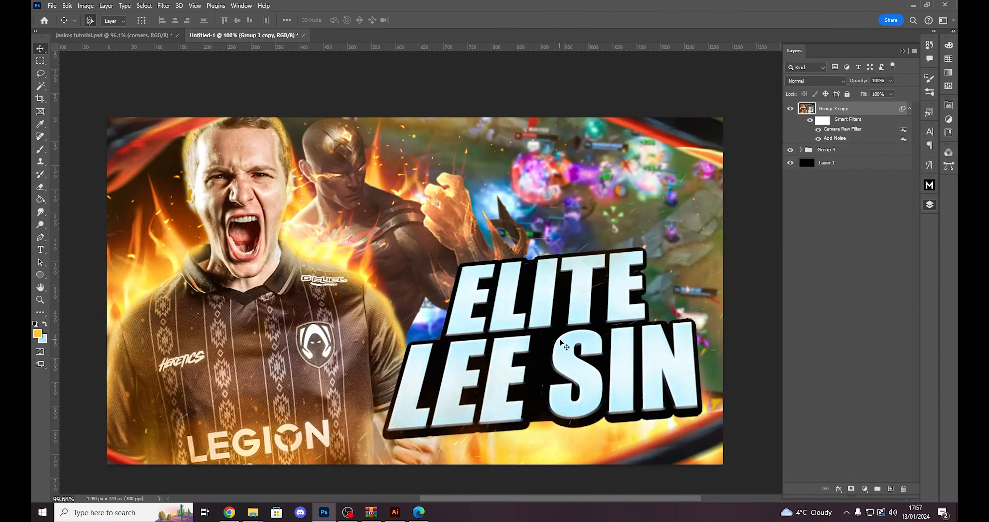
- Compare the whole thumbnail with the merged copy's smart filters hidden and shown
{"action": "scroll", "coordinate": [553, 334], "scroll_direction": "down", "scroll_amount": 3}
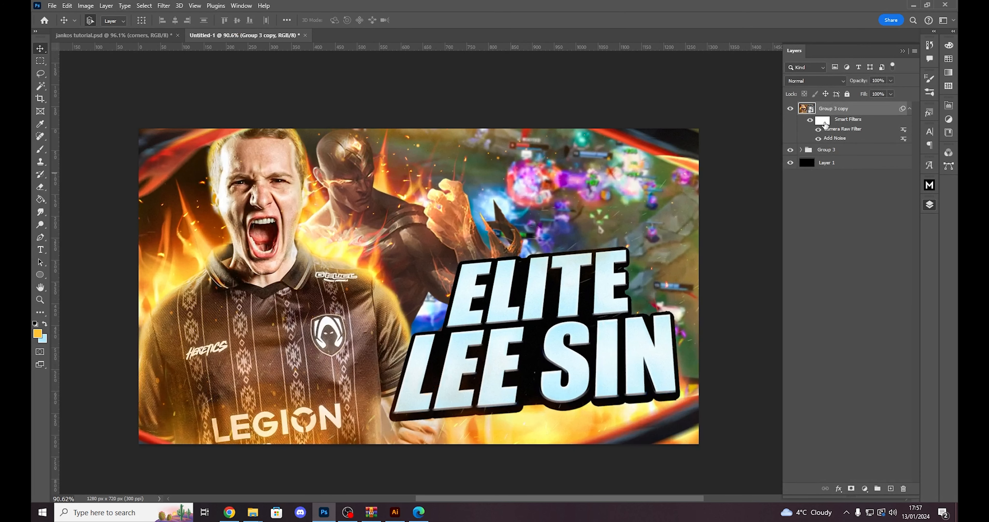
{"action": "left_click", "coordinate": [811, 120]}
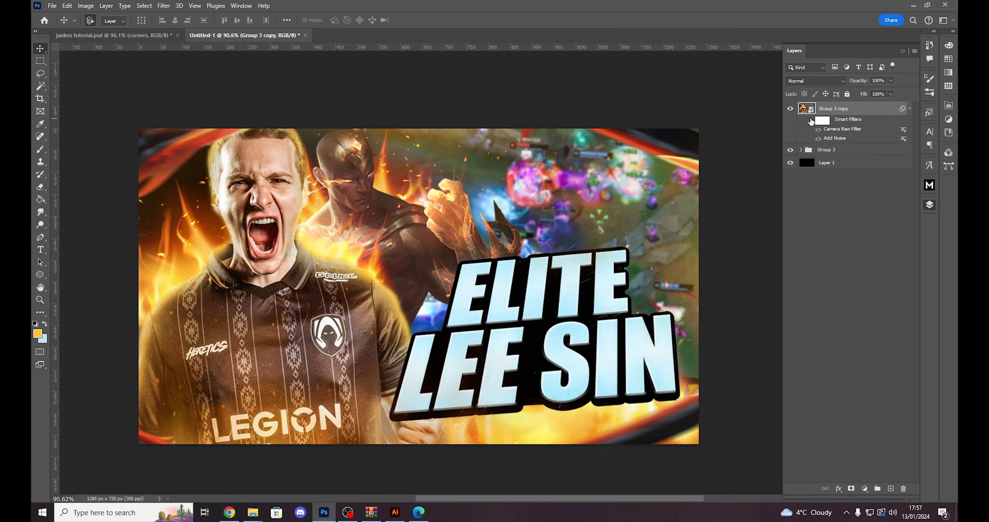
{"action": "left_click", "coordinate": [811, 121]}
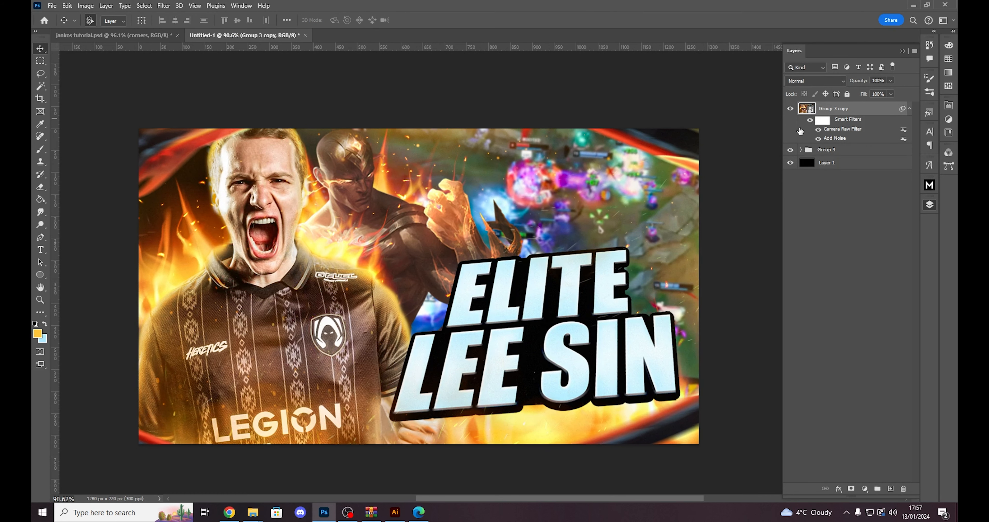
{"action": "scroll", "coordinate": [589, 367], "scroll_direction": "down", "scroll_amount": 3}
{"action": "scroll", "coordinate": [591, 360], "scroll_direction": "up", "scroll_amount": 2}
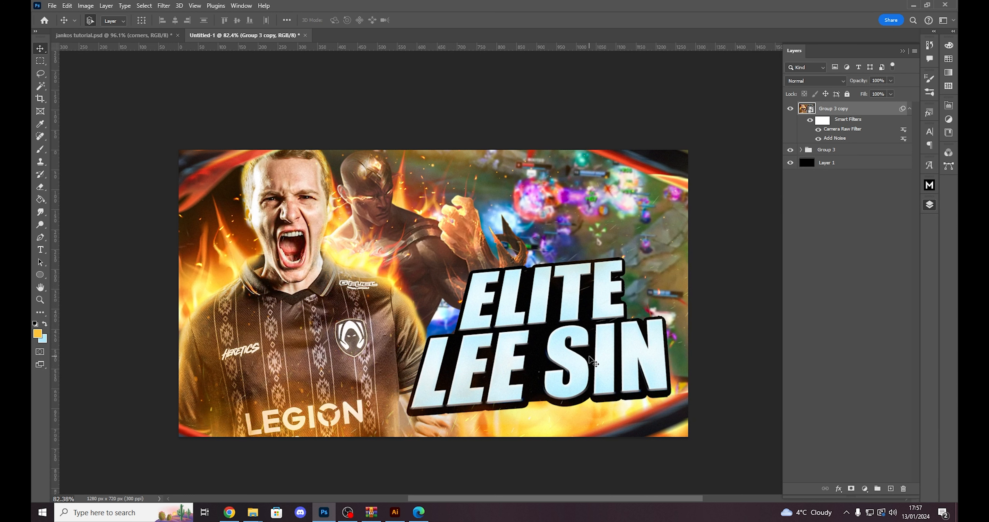
{"action": "scroll", "coordinate": [407, 284], "scroll_direction": "up", "scroll_amount": 1}
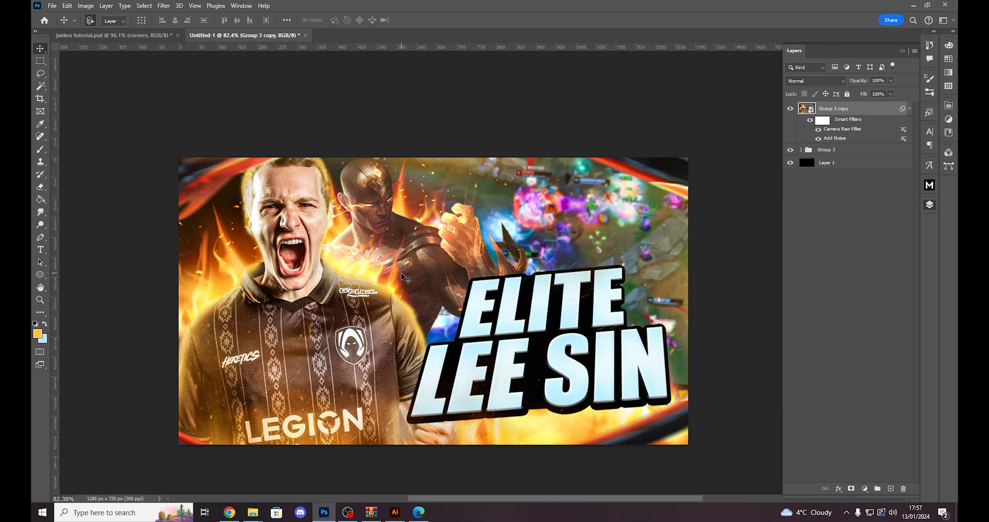